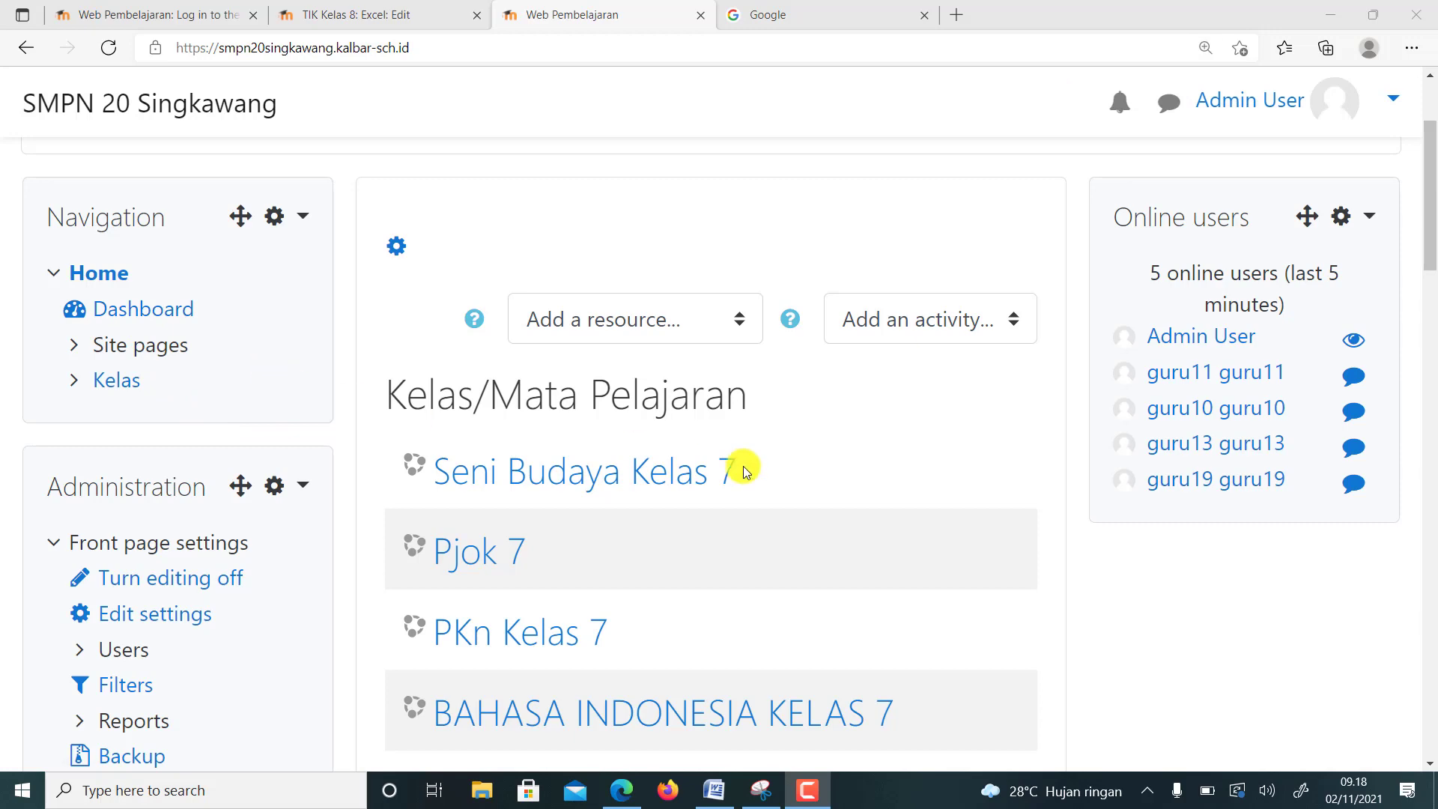
- Open the TIK Kelas 8 course from the course list and turn on editing mode
{"action": "scroll", "coordinate": [617, 508], "scroll_direction": "down", "scroll_amount": 8}
{"action": "scroll", "coordinate": [617, 507], "scroll_direction": "down", "scroll_amount": 10}
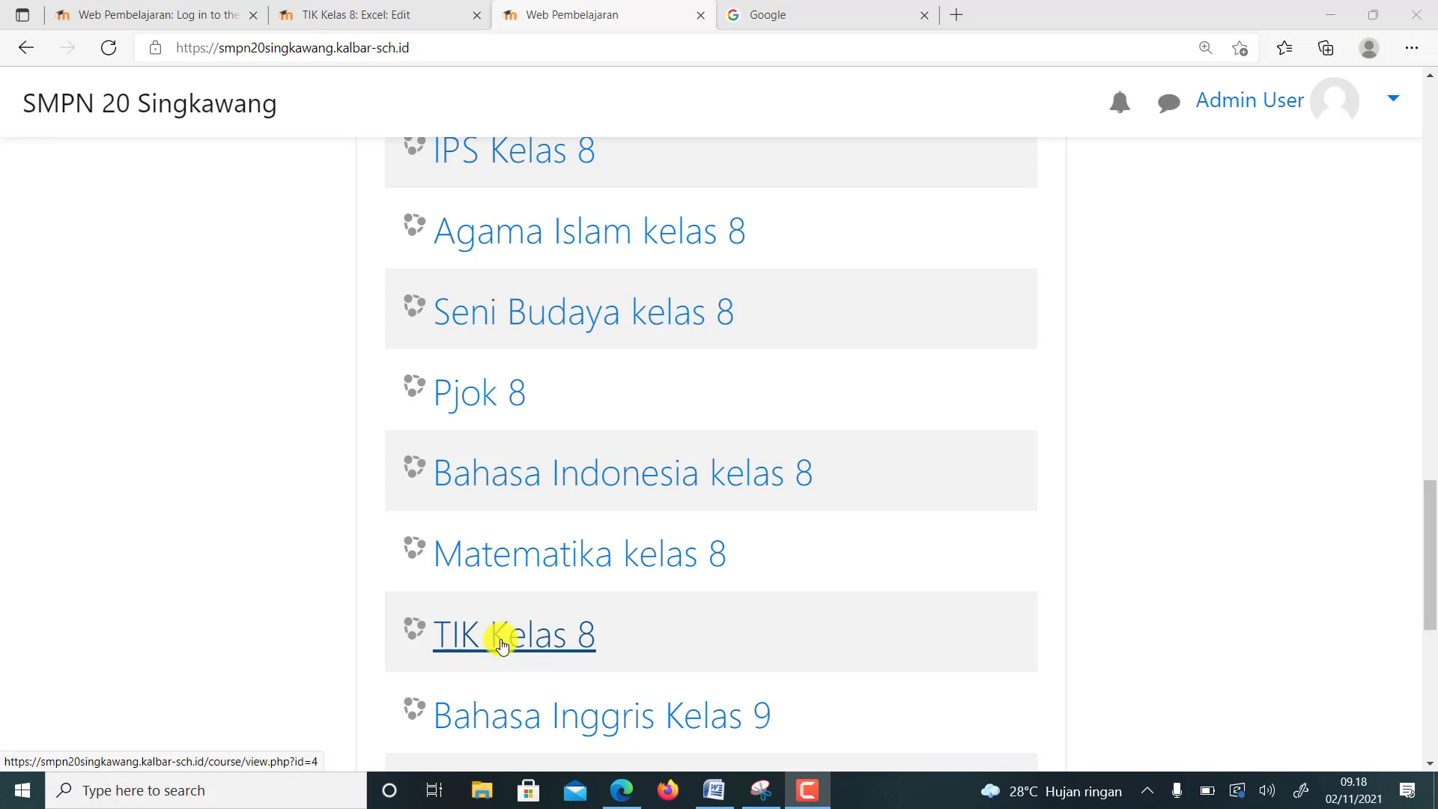
{"action": "left_click", "coordinate": [502, 646]}
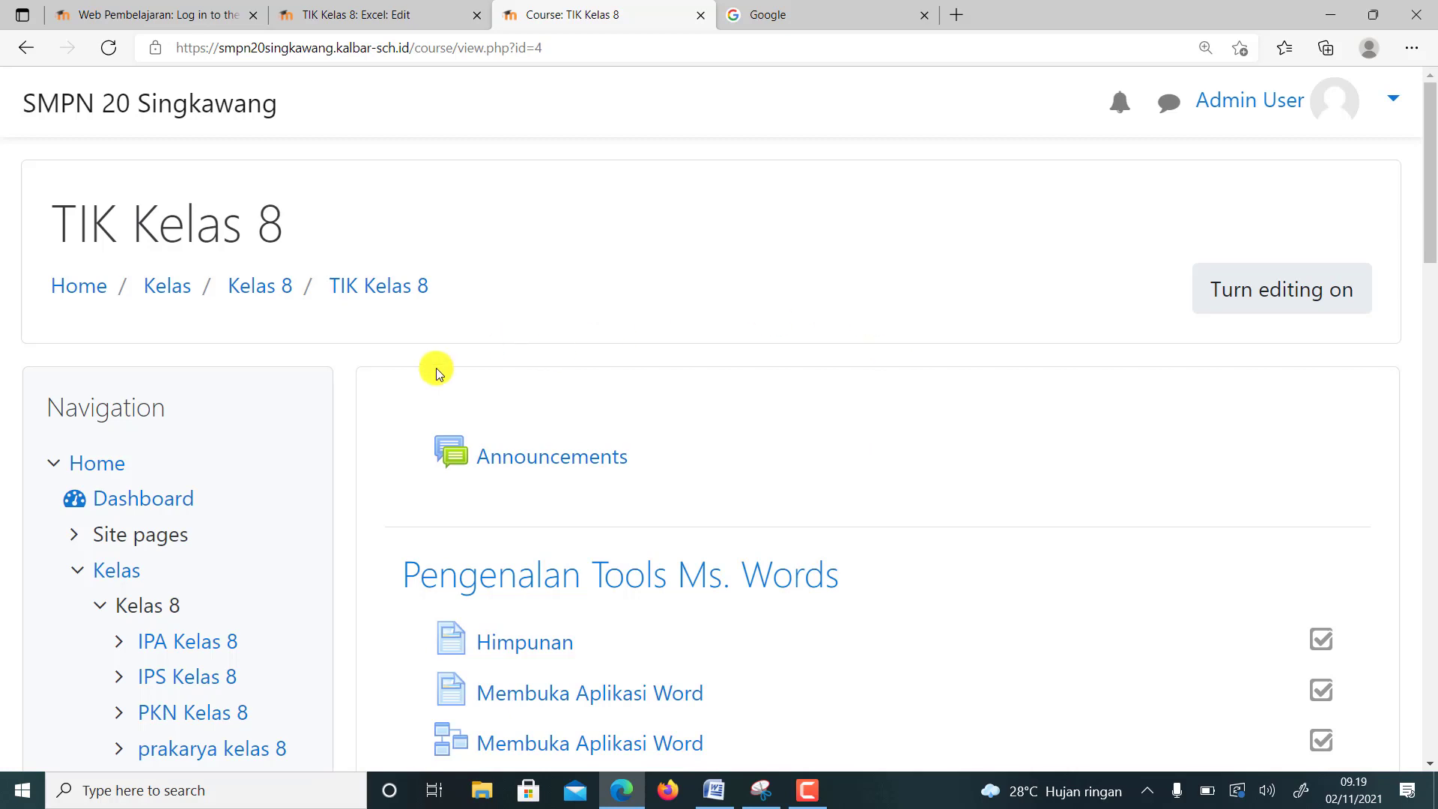
{"action": "left_click", "coordinate": [1297, 301]}
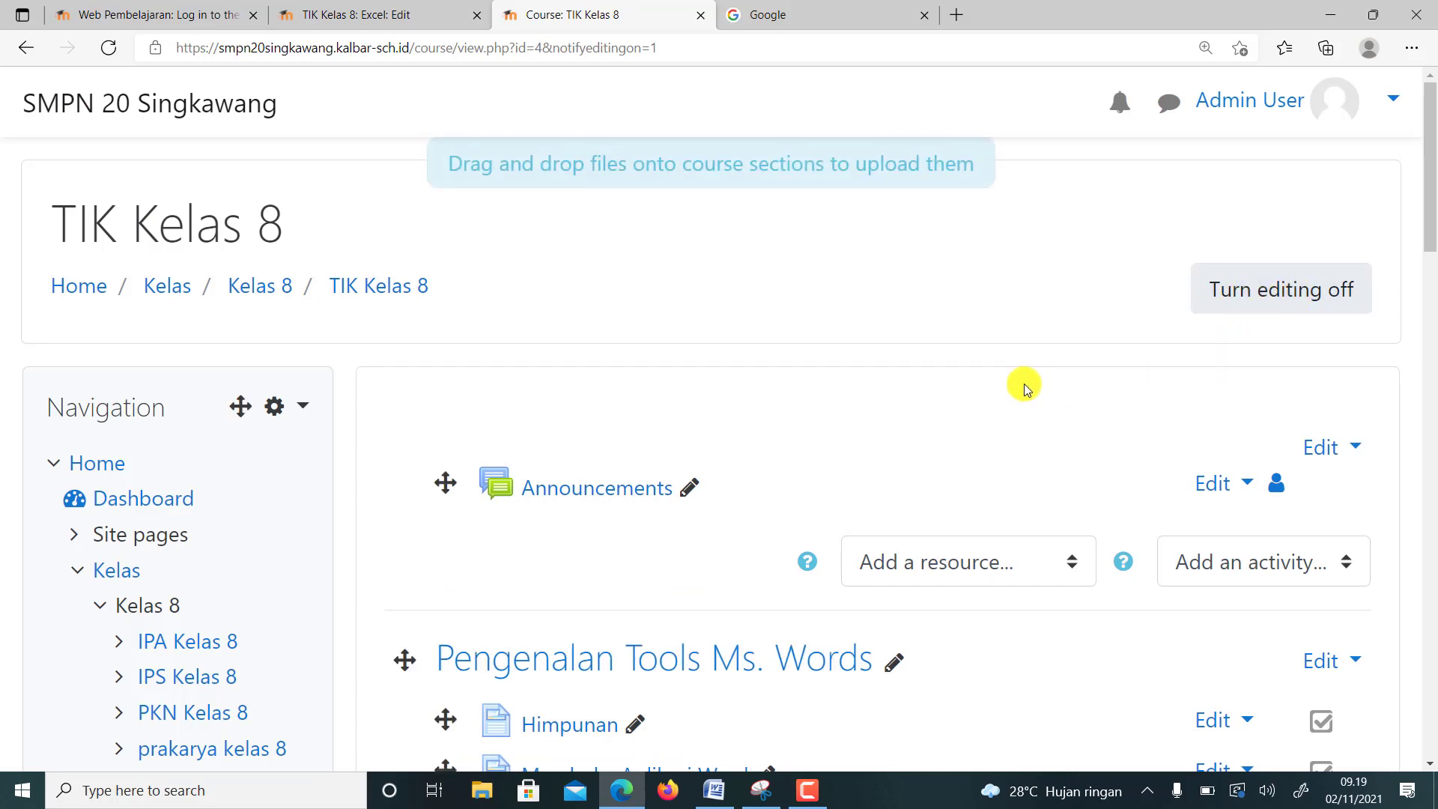
- Turn the course's editing mode off and back on to compare the two views
{"action": "scroll", "coordinate": [1024, 388], "scroll_direction": "down", "scroll_amount": 1}
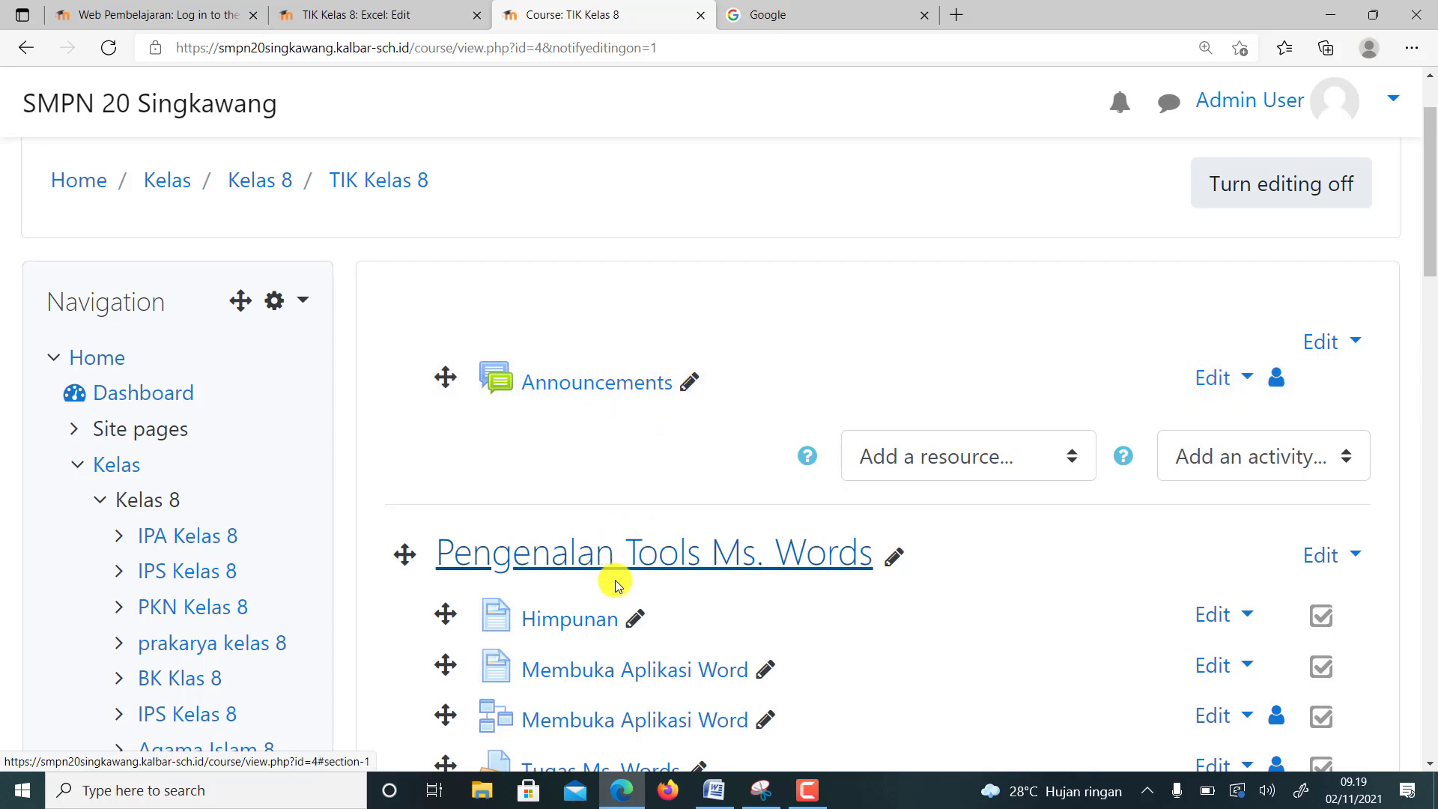
{"action": "scroll", "coordinate": [708, 592], "scroll_direction": "down", "scroll_amount": 1}
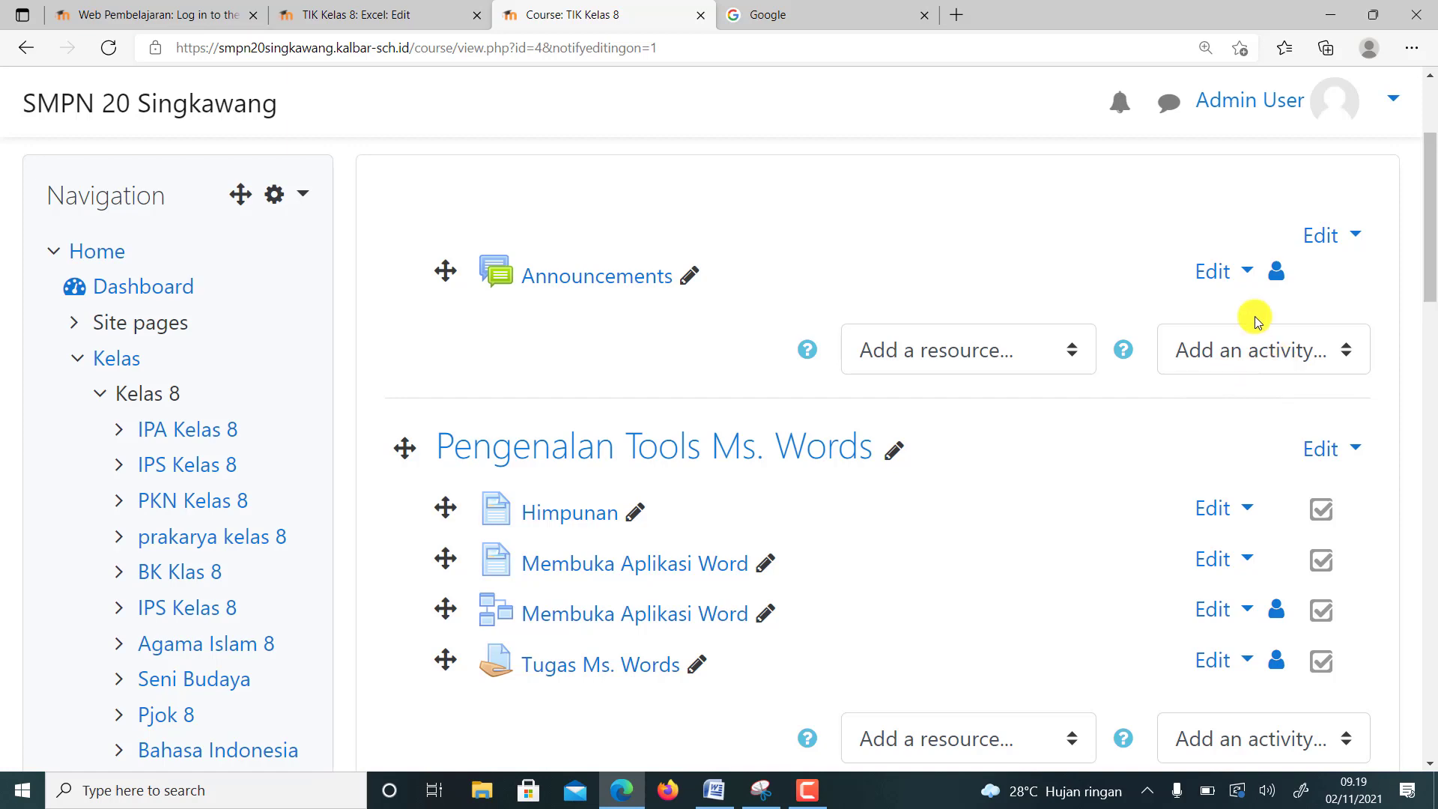
{"action": "scroll", "coordinate": [1251, 292], "scroll_direction": "up", "scroll_amount": 2}
{"action": "left_click", "coordinate": [1294, 194]}
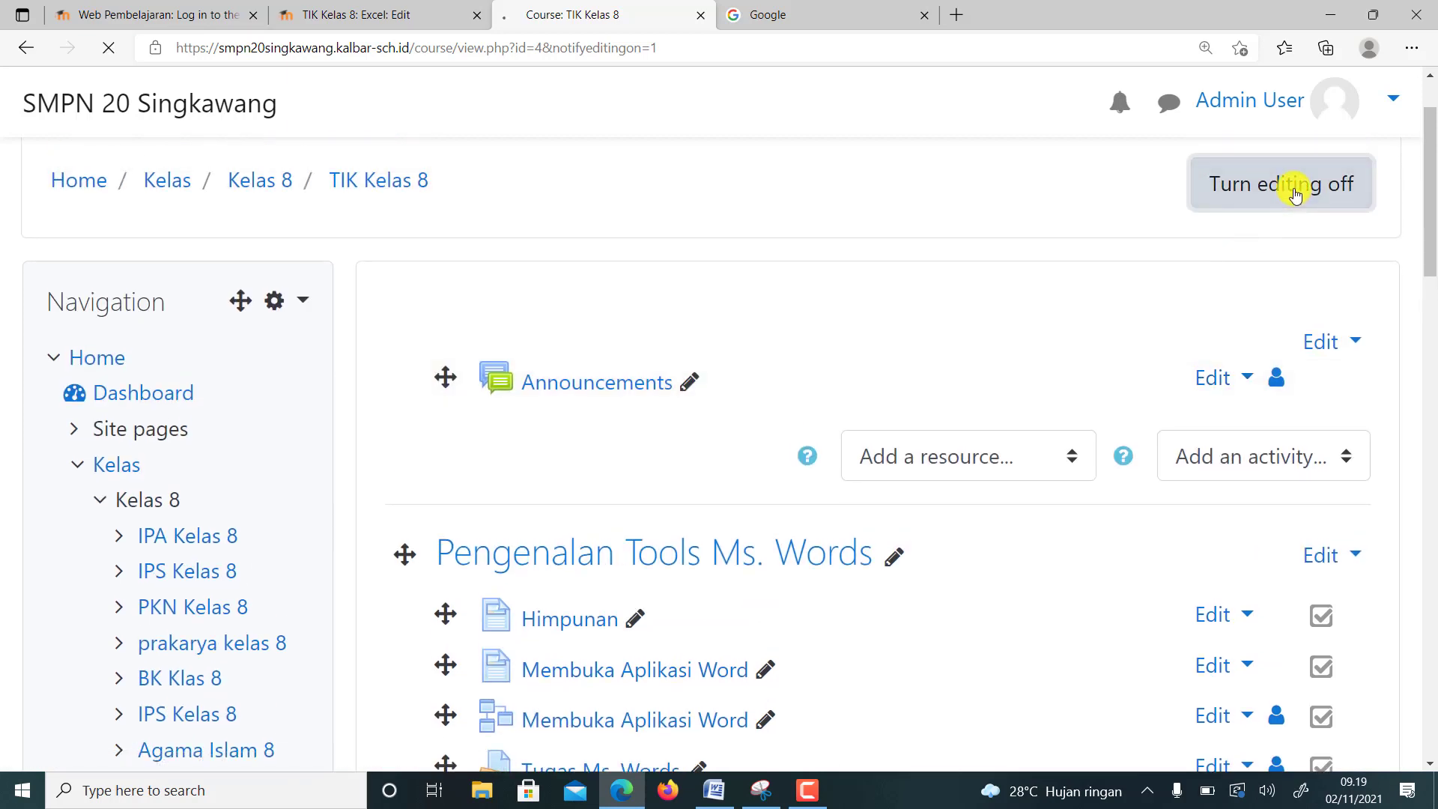
{"action": "scroll", "coordinate": [1040, 406], "scroll_direction": "down", "scroll_amount": 2}
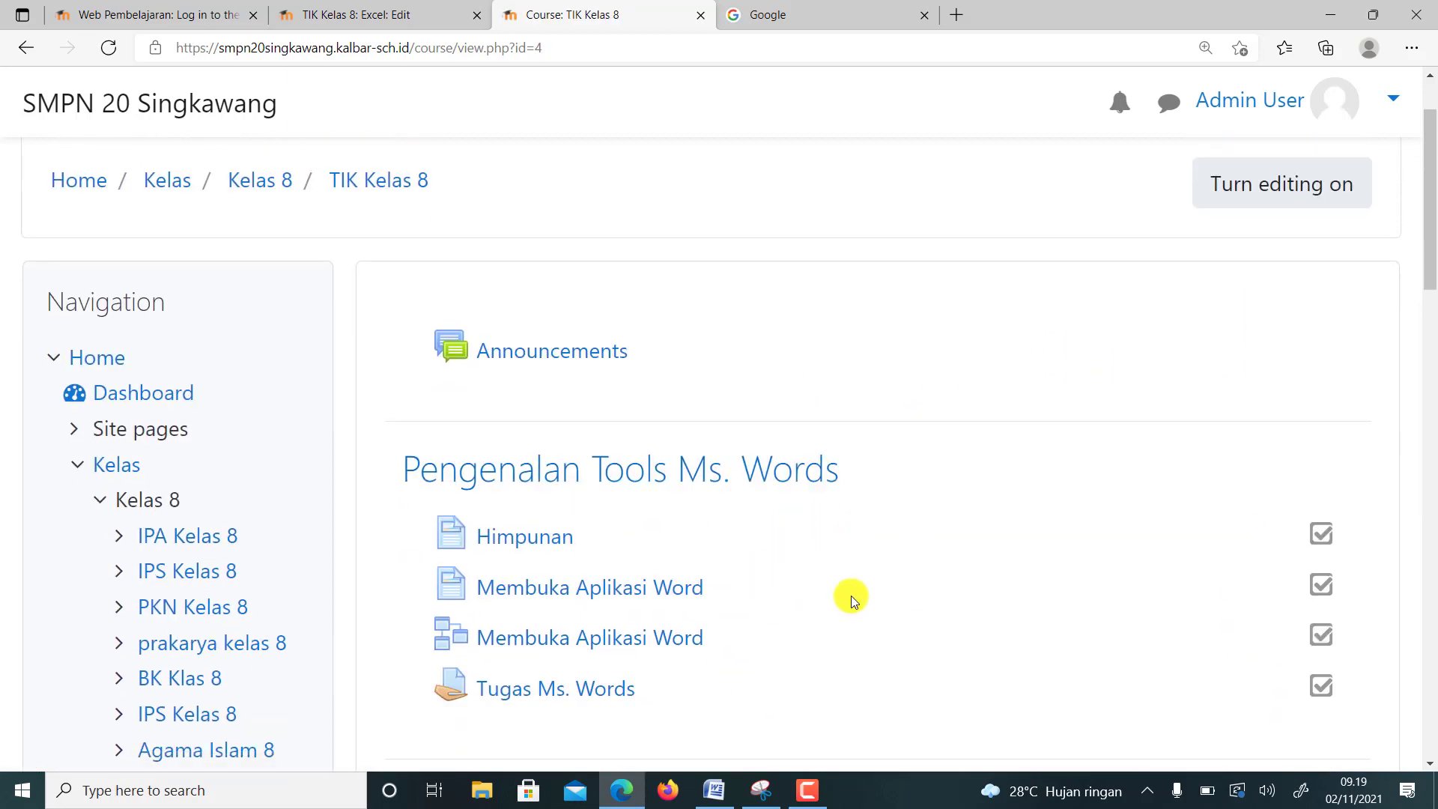
{"action": "left_click", "coordinate": [1264, 184]}
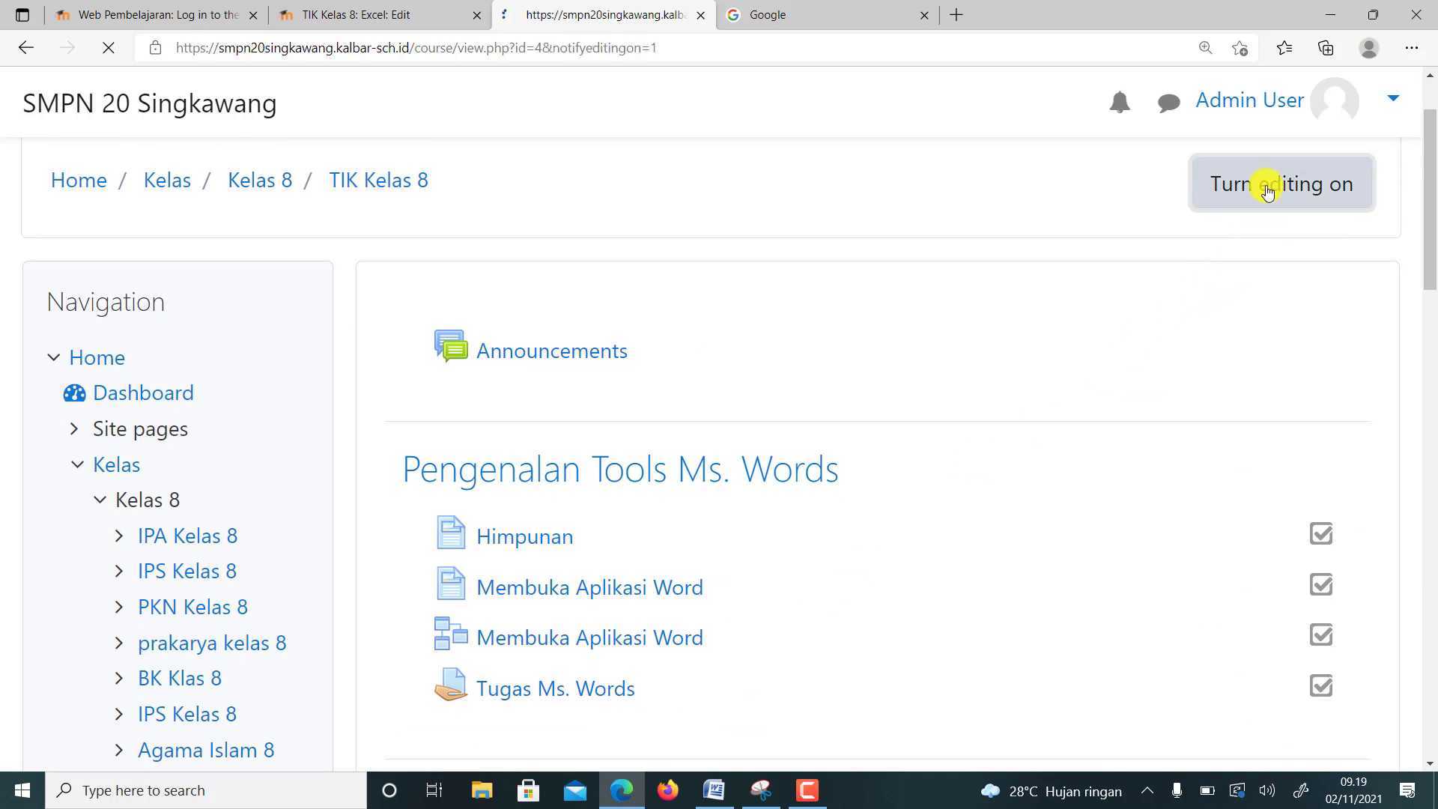
- Add a new Quiz activity to the Pengenalan Tools Ms. Words section
{"action": "scroll", "coordinate": [1132, 382], "scroll_direction": "down", "scroll_amount": 4}
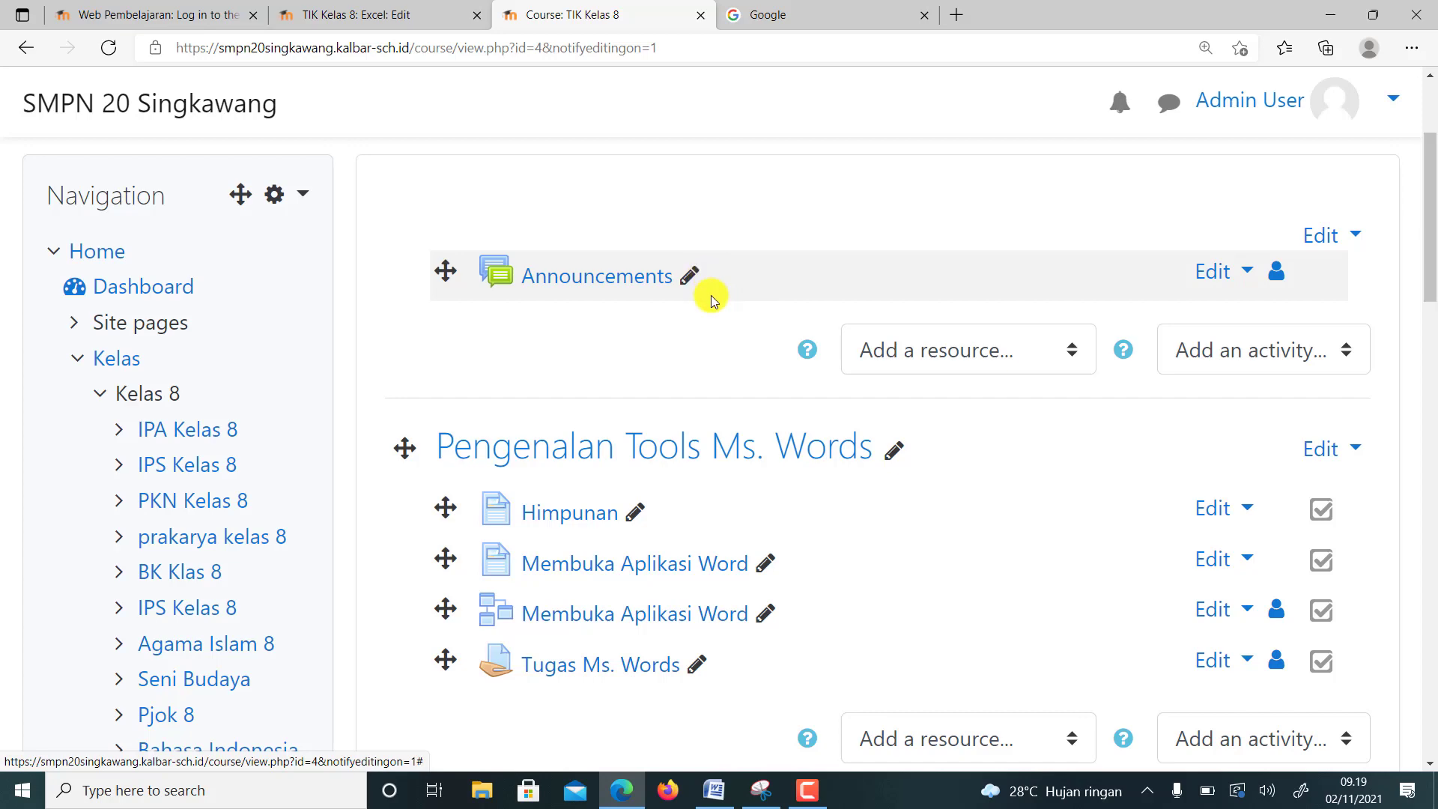
{"action": "scroll", "coordinate": [731, 295], "scroll_direction": "down", "scroll_amount": 3}
{"action": "scroll", "coordinate": [958, 373], "scroll_direction": "down", "scroll_amount": 1}
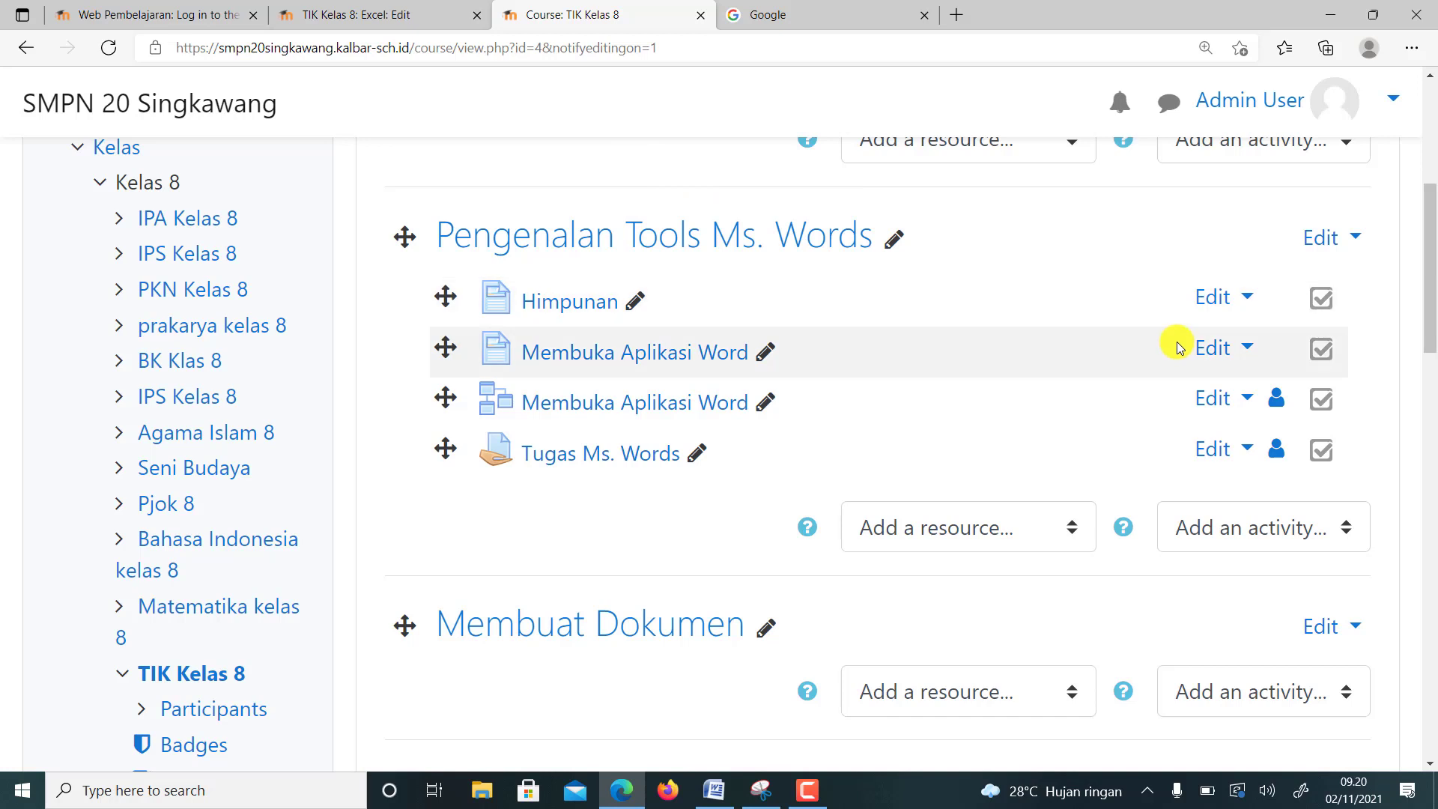
{"action": "left_click", "coordinate": [1222, 533]}
{"action": "scroll", "coordinate": [1224, 382], "scroll_direction": "down", "scroll_amount": 1}
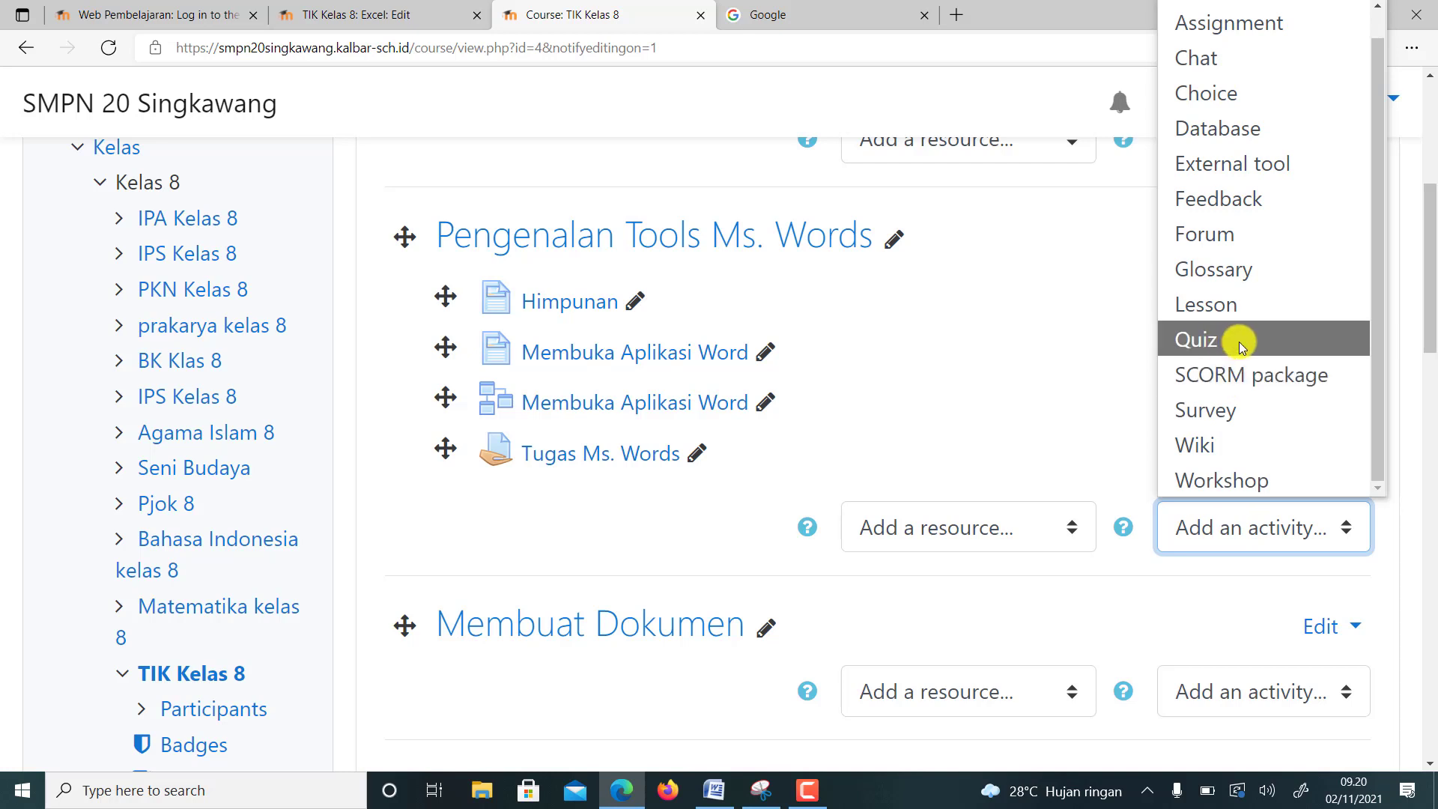
{"action": "left_click", "coordinate": [1283, 524]}
{"action": "left_click", "coordinate": [1283, 529]}
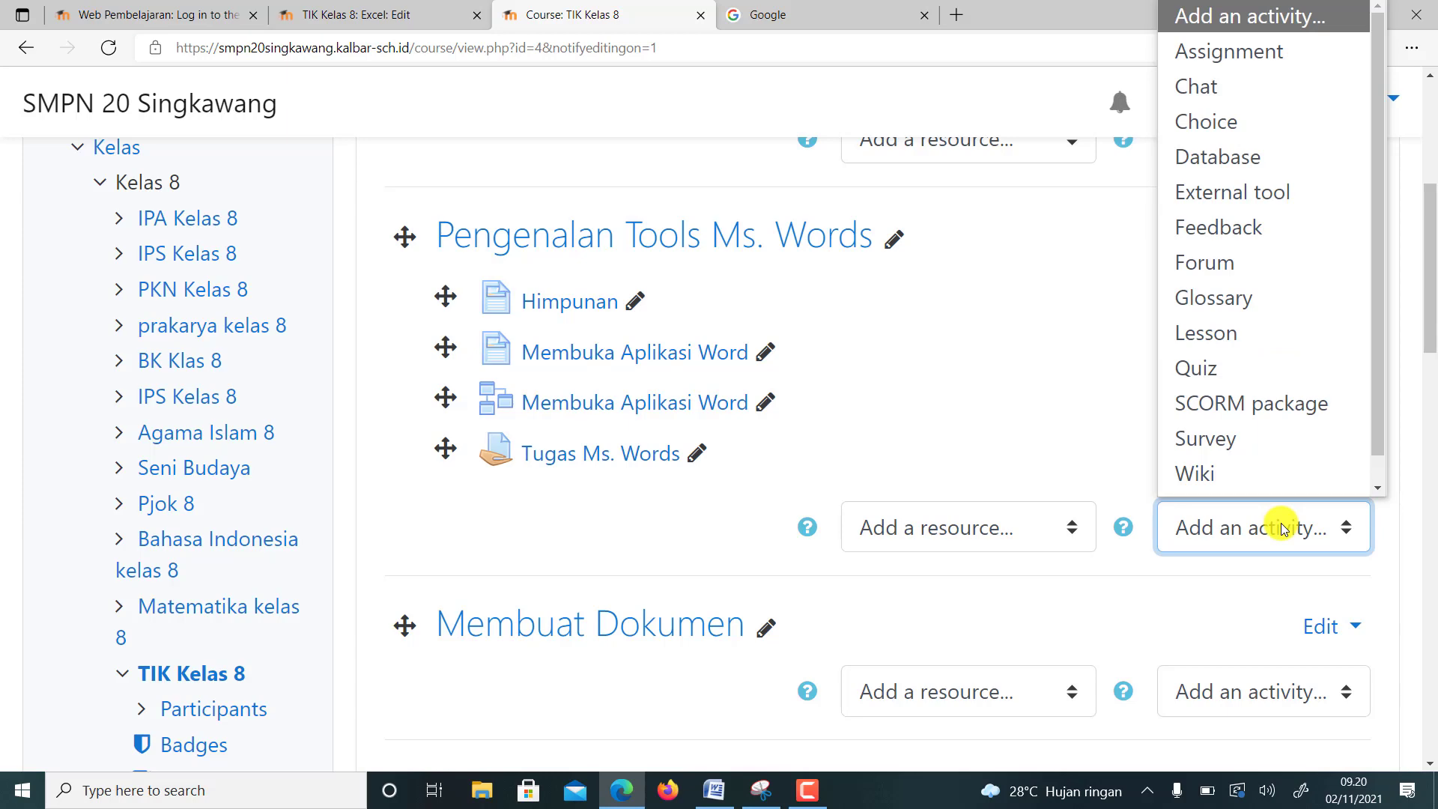
{"action": "scroll", "coordinate": [1257, 449], "scroll_direction": "down", "scroll_amount": 1}
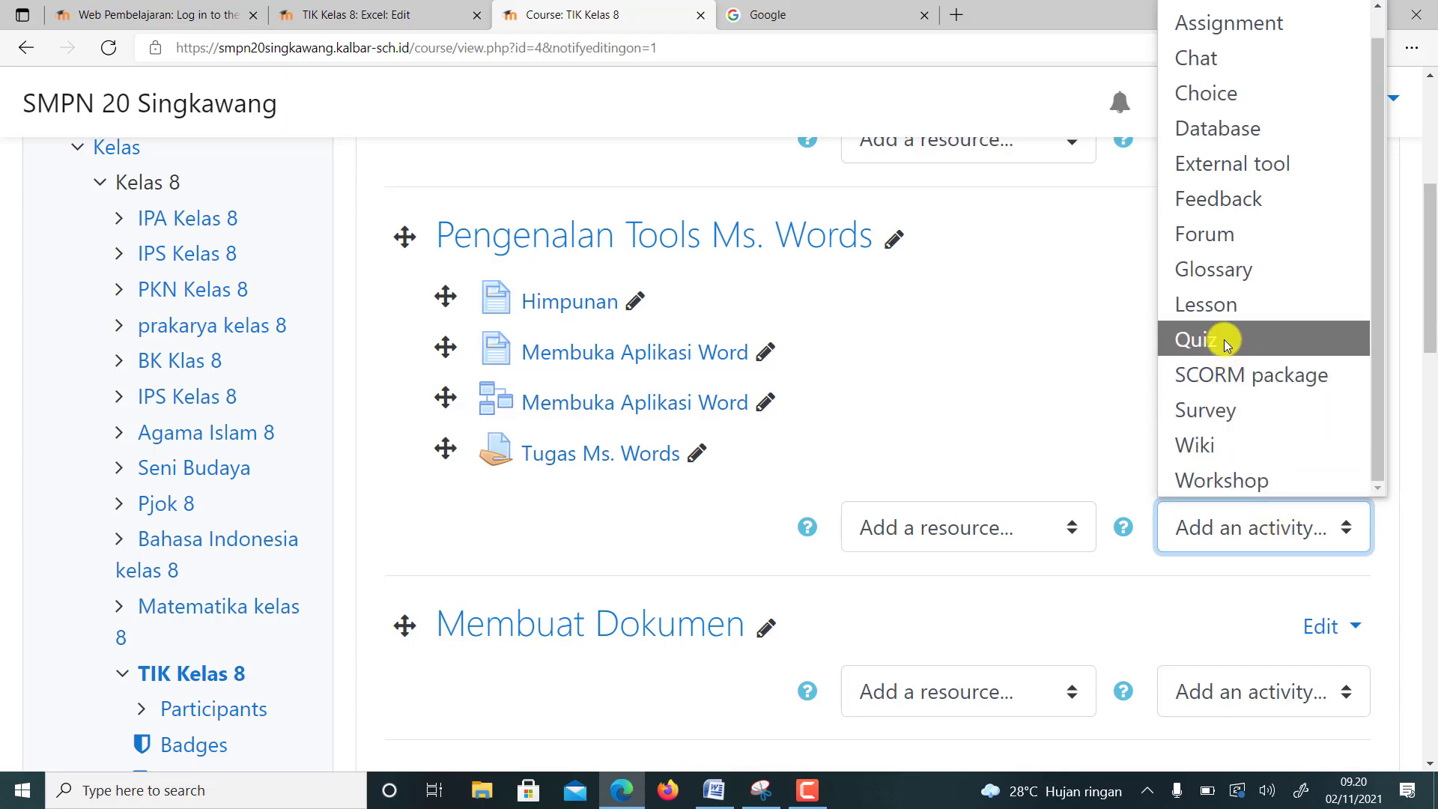
{"action": "left_click", "coordinate": [1226, 340]}
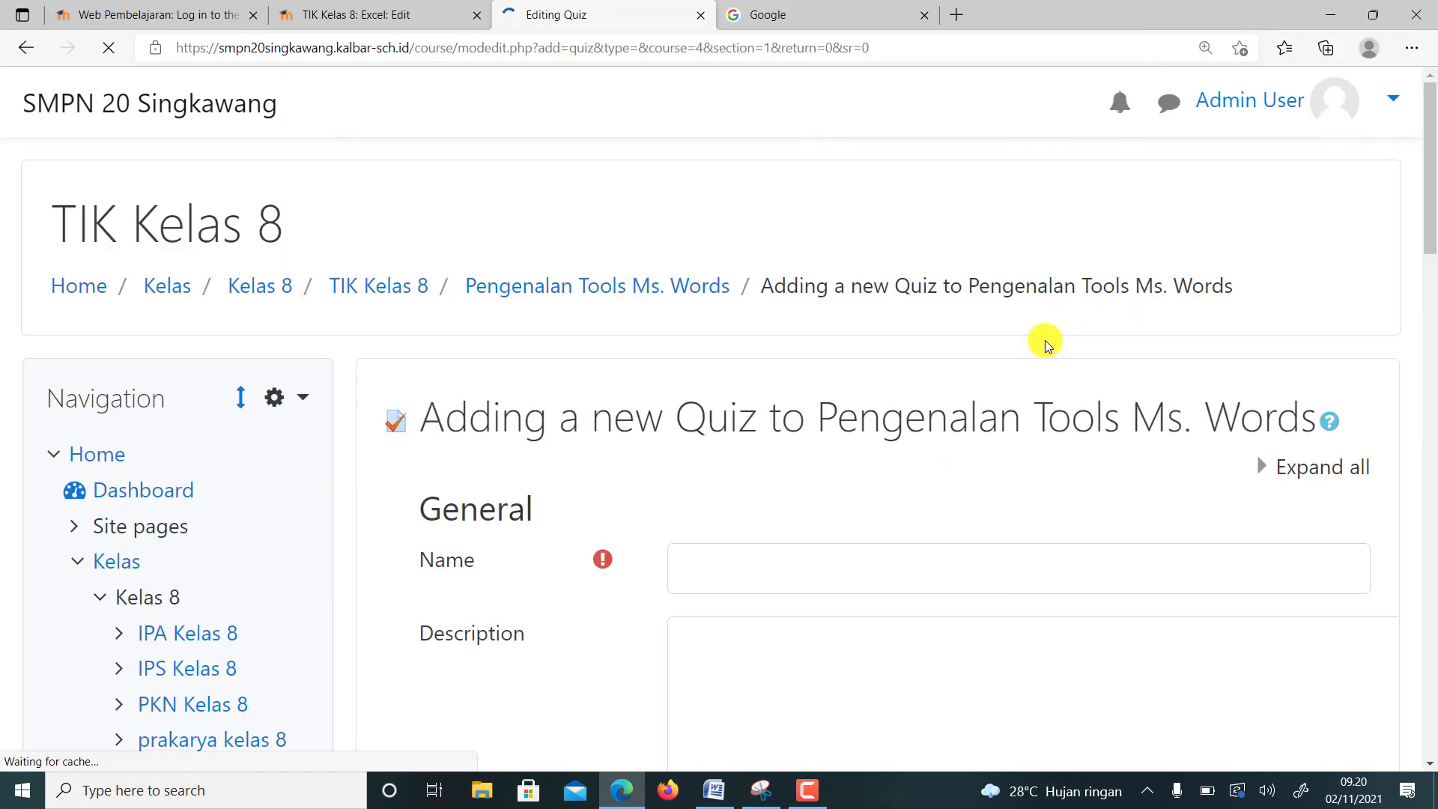
- Name the new quiz "Ulangan MsWord"
{"action": "scroll", "coordinate": [803, 381], "scroll_direction": "down", "scroll_amount": 2}
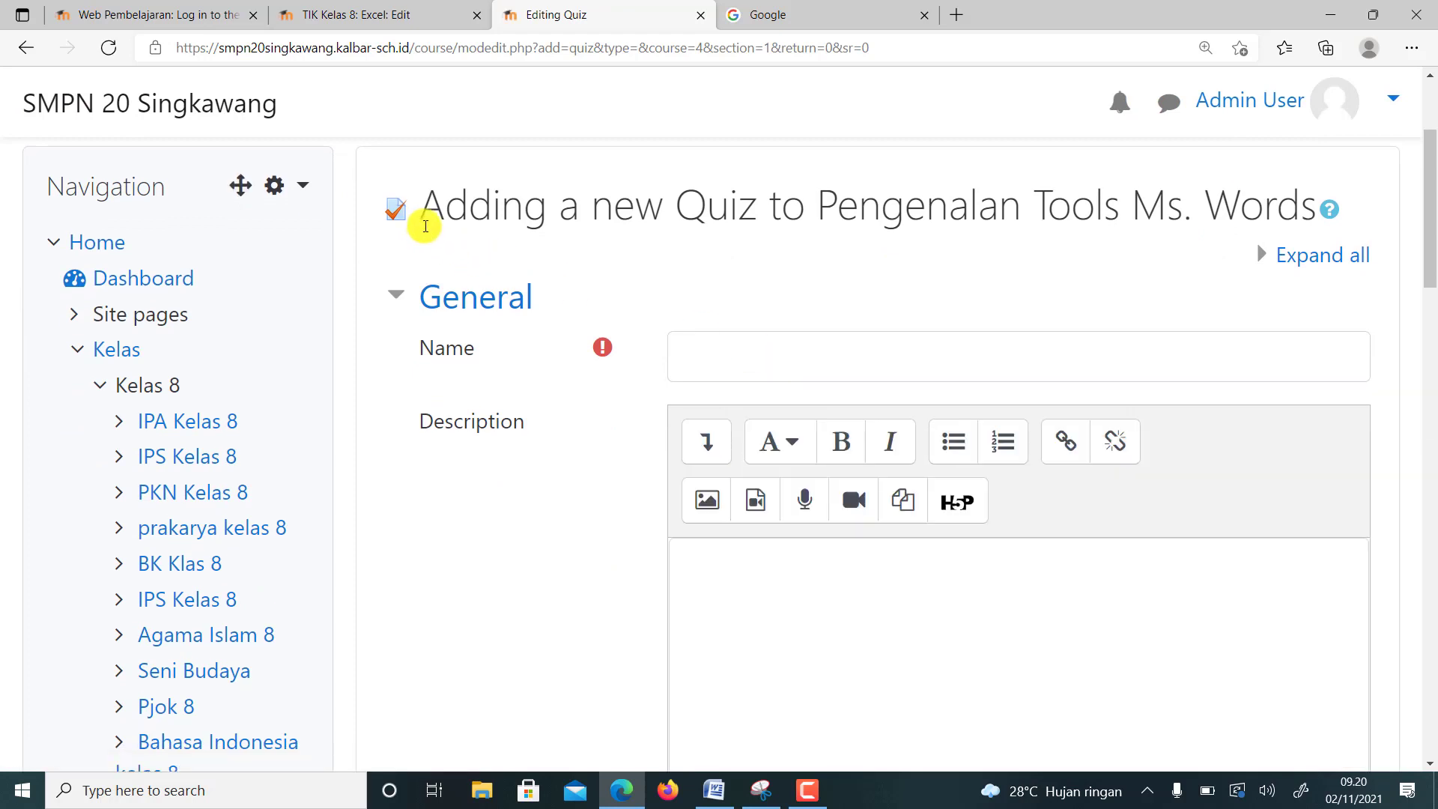
{"action": "left_click", "coordinate": [710, 362]}
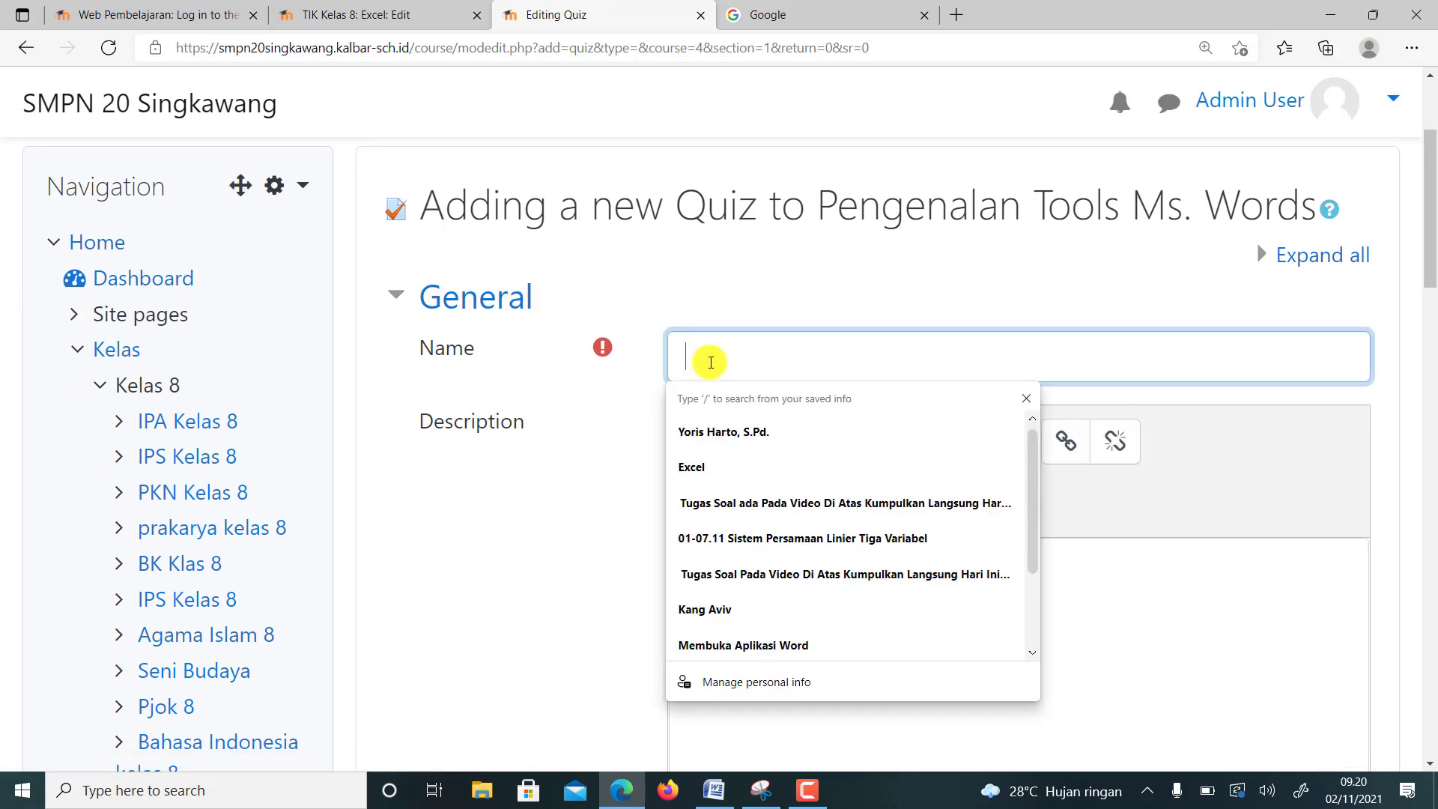
{"action": "type", "text": "Ulan"}
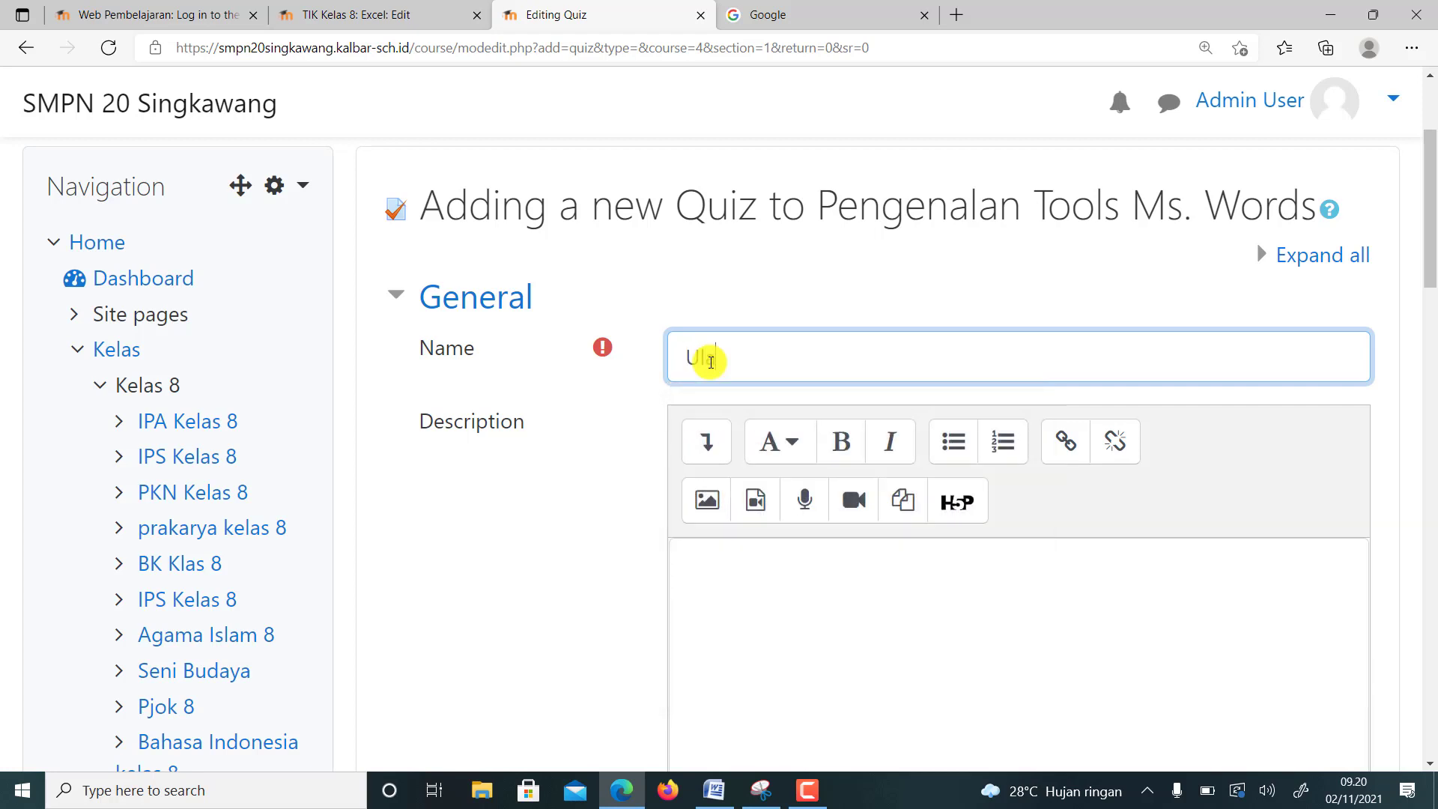
{"action": "type", "text": "an MsWord"}
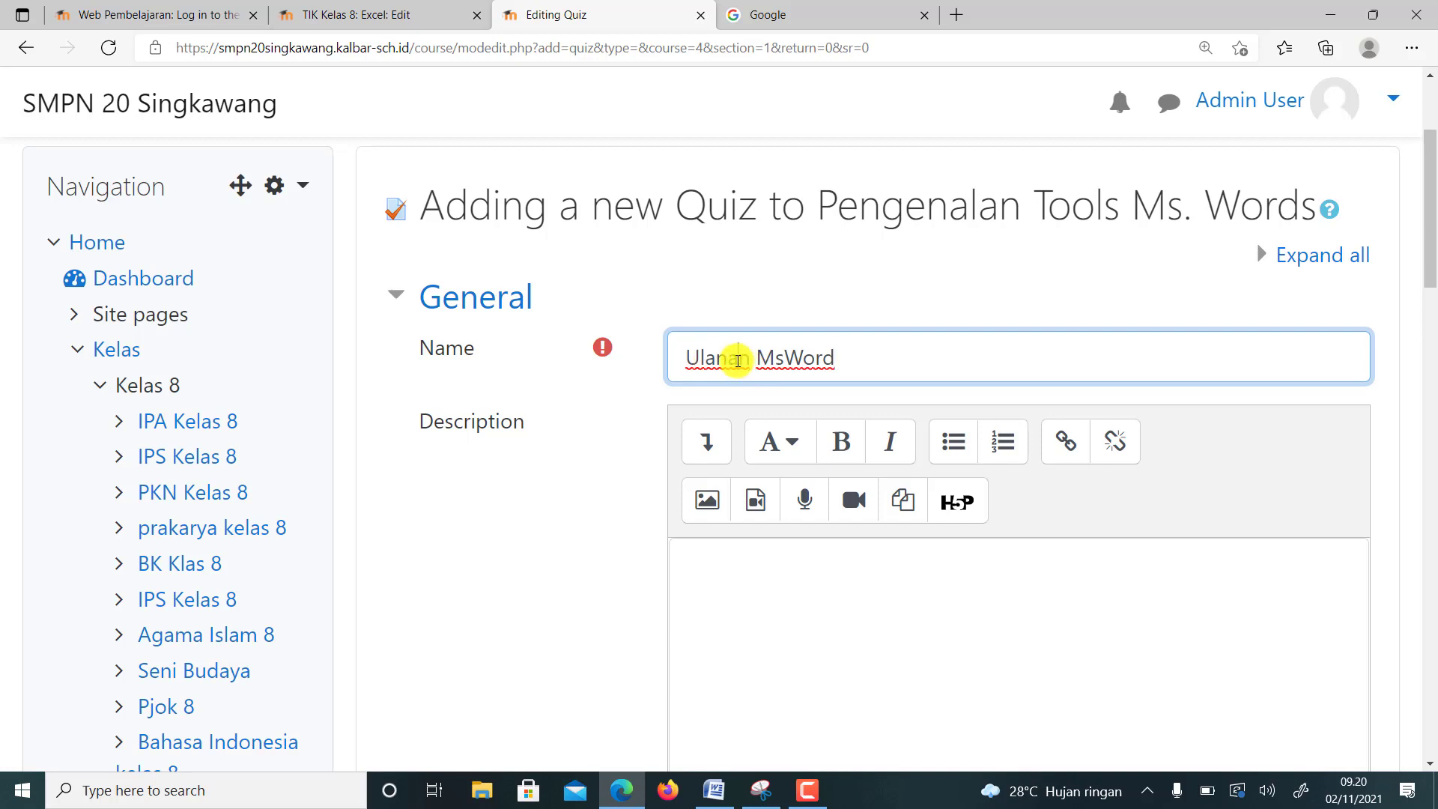
{"action": "type", "text": "g"}
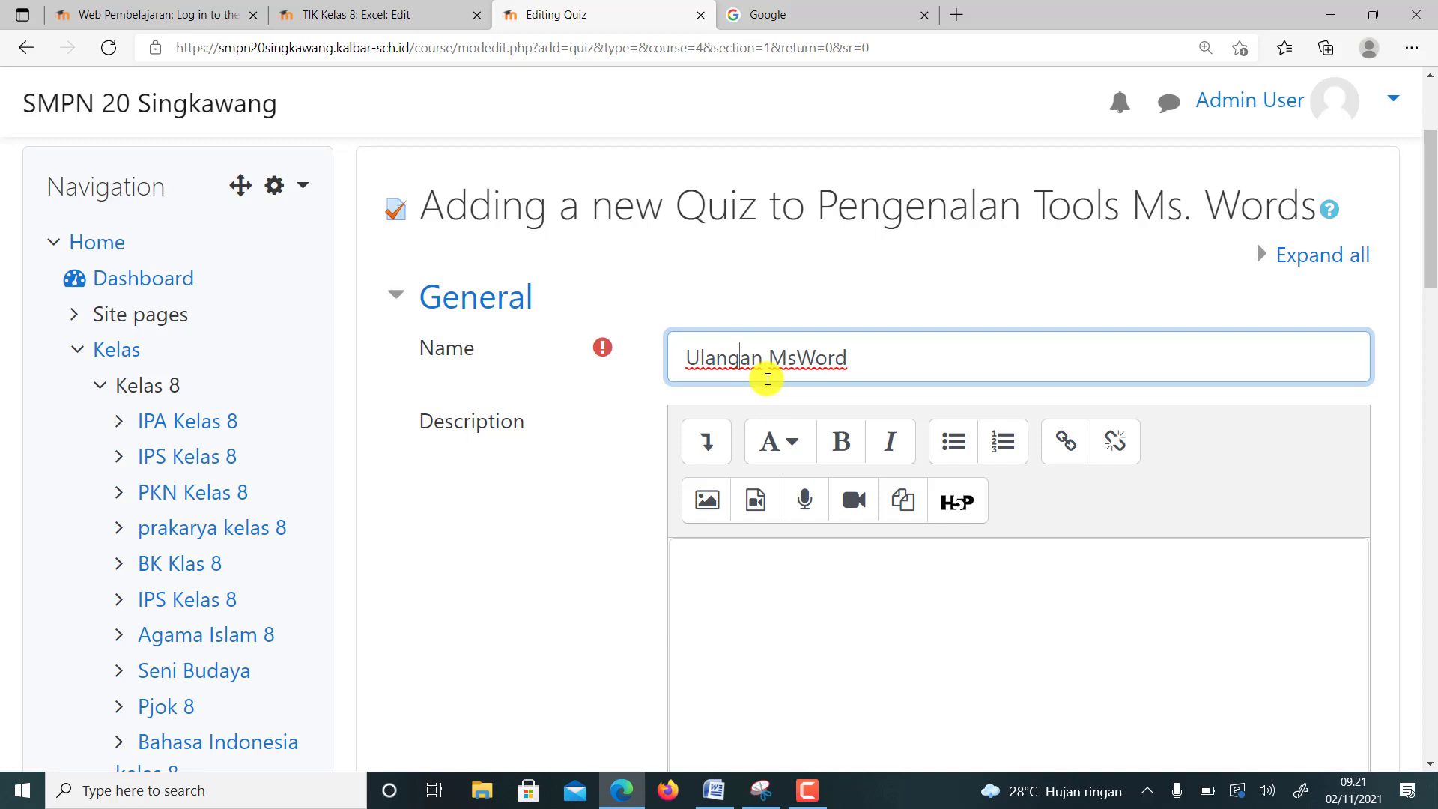
{"action": "left_click", "coordinate": [876, 357]}
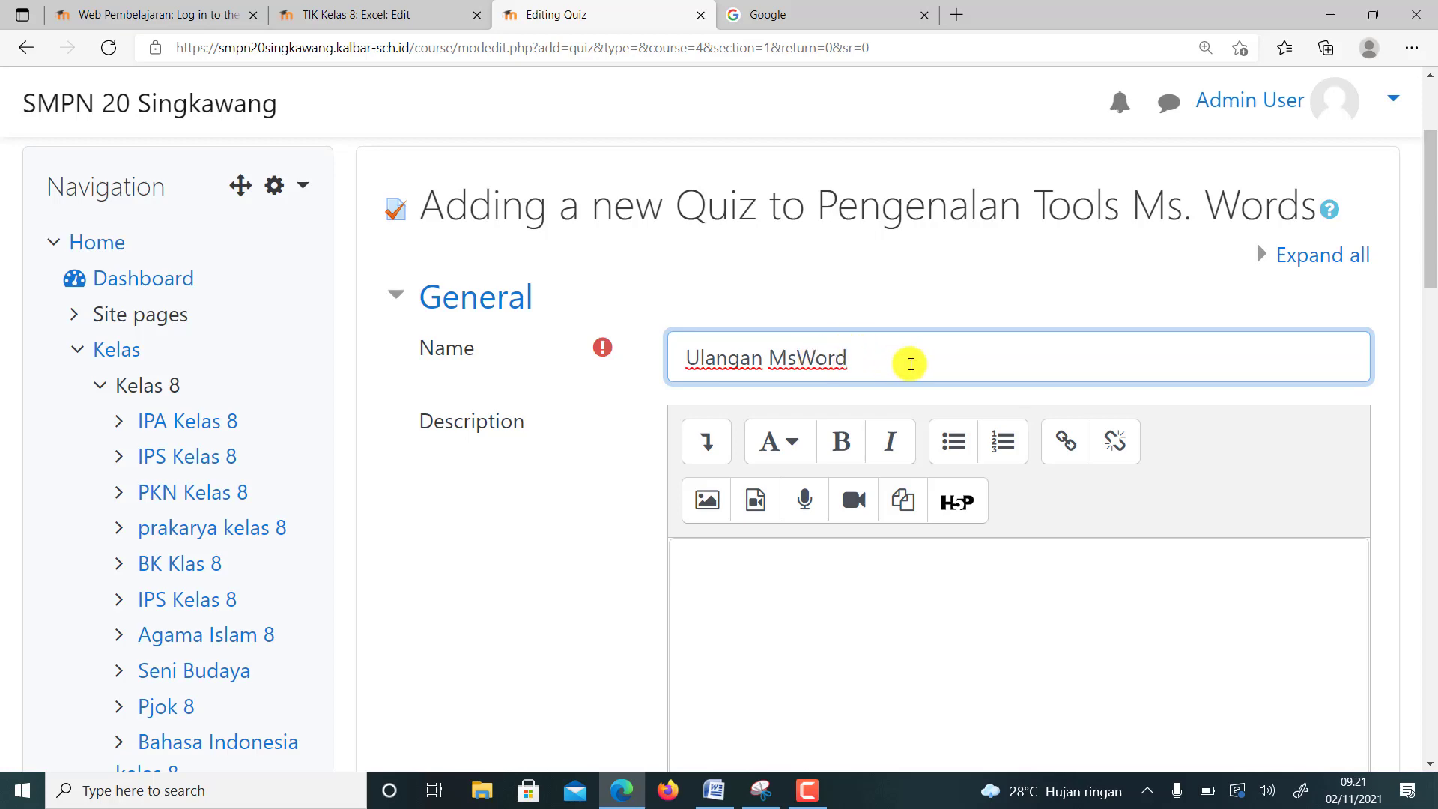
- Expand the quiz's Timing settings and enable both the opening and closing dates
{"action": "scroll", "coordinate": [910, 364], "scroll_direction": "down", "scroll_amount": 5}
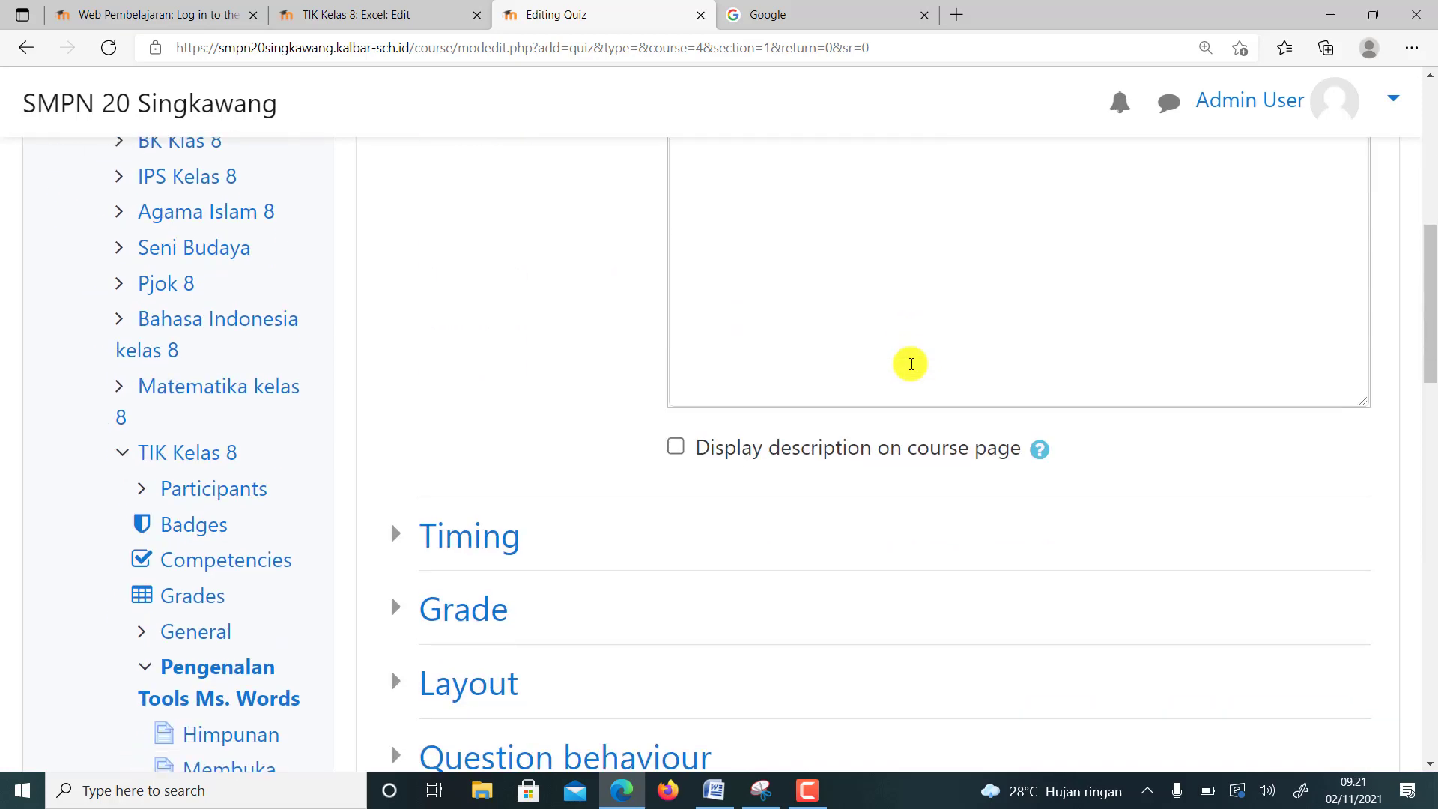
{"action": "scroll", "coordinate": [404, 524], "scroll_direction": "down", "scroll_amount": 1}
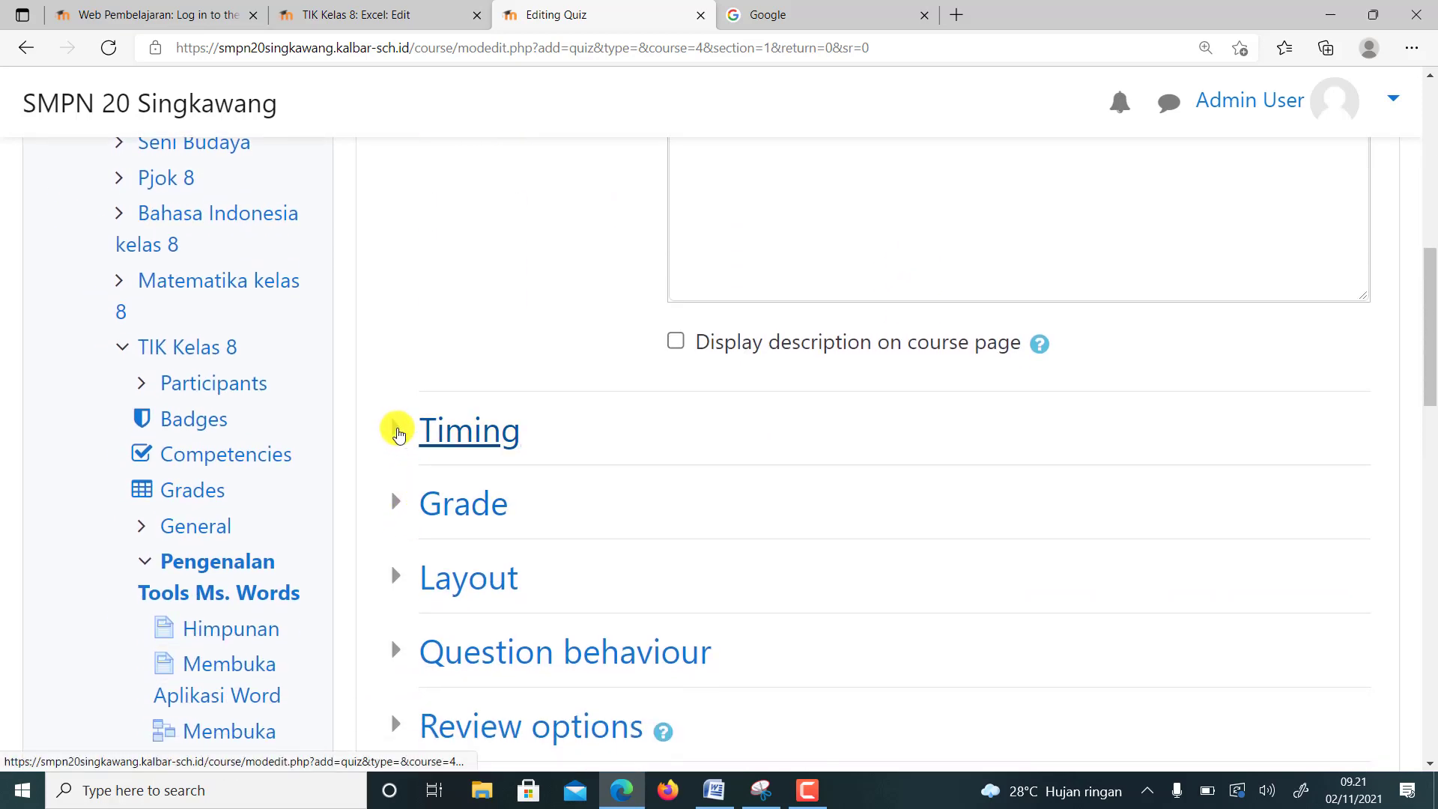
{"action": "left_click", "coordinate": [399, 434]}
{"action": "scroll", "coordinate": [678, 460], "scroll_direction": "down", "scroll_amount": 1}
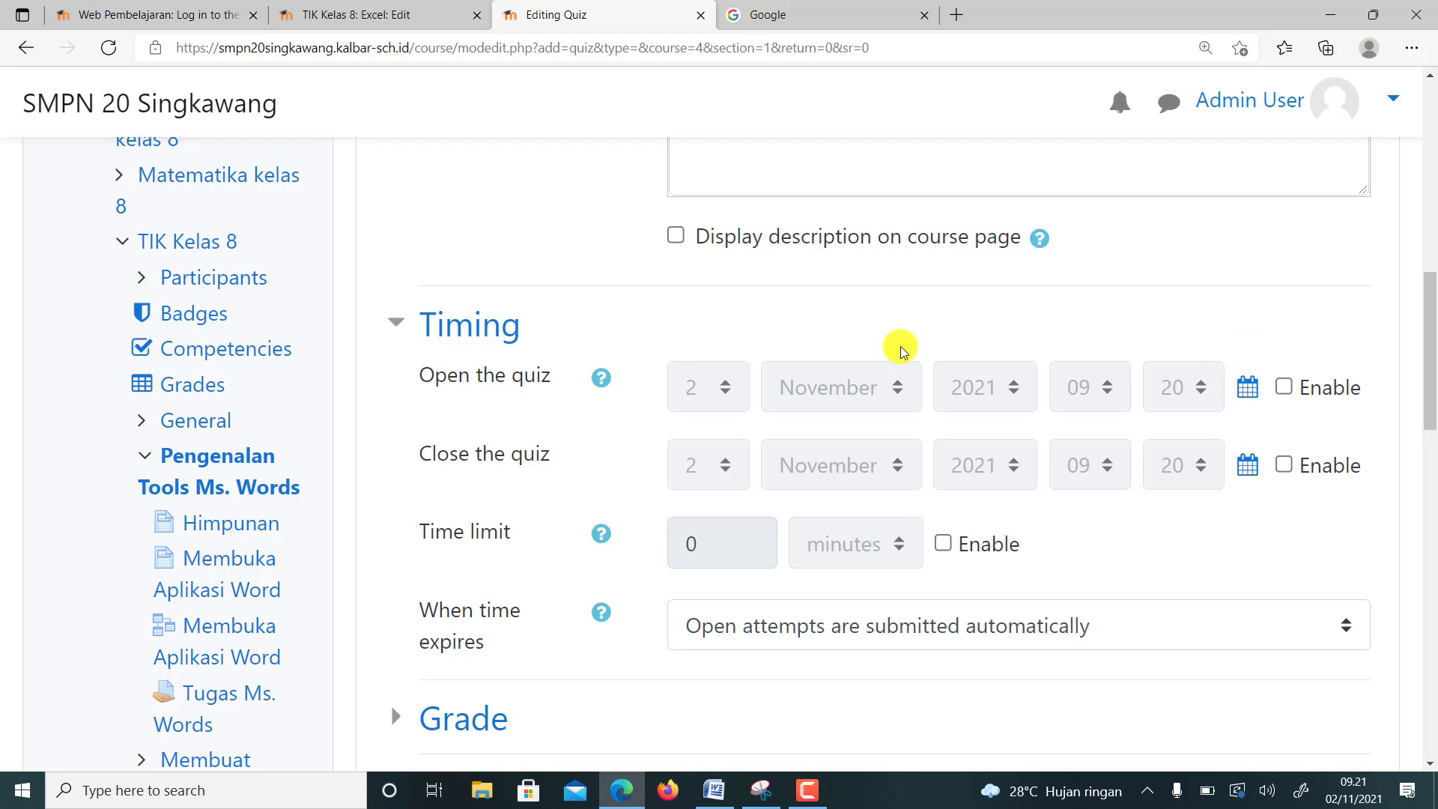
{"action": "left_click", "coordinate": [1283, 388]}
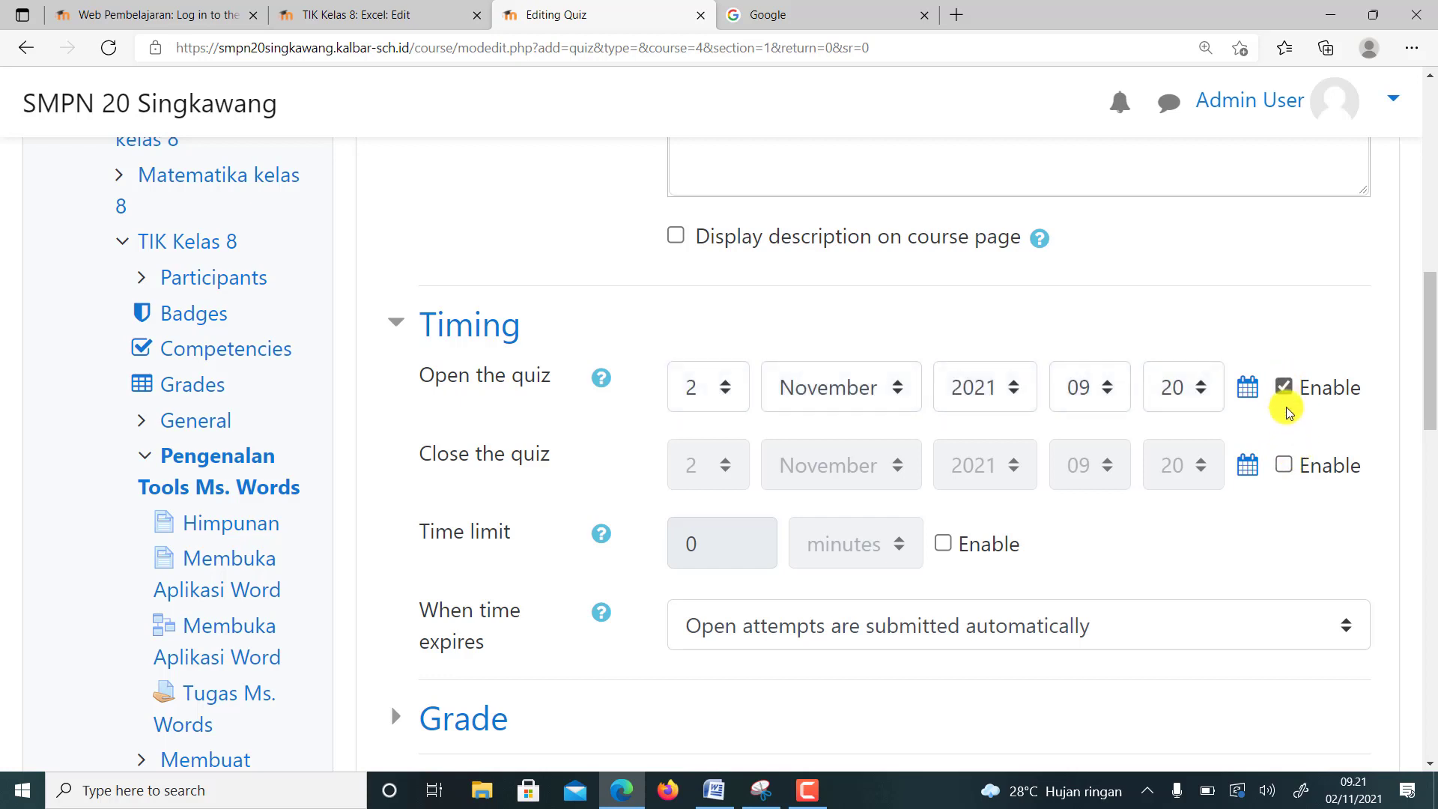
{"action": "left_click", "coordinate": [1283, 464]}
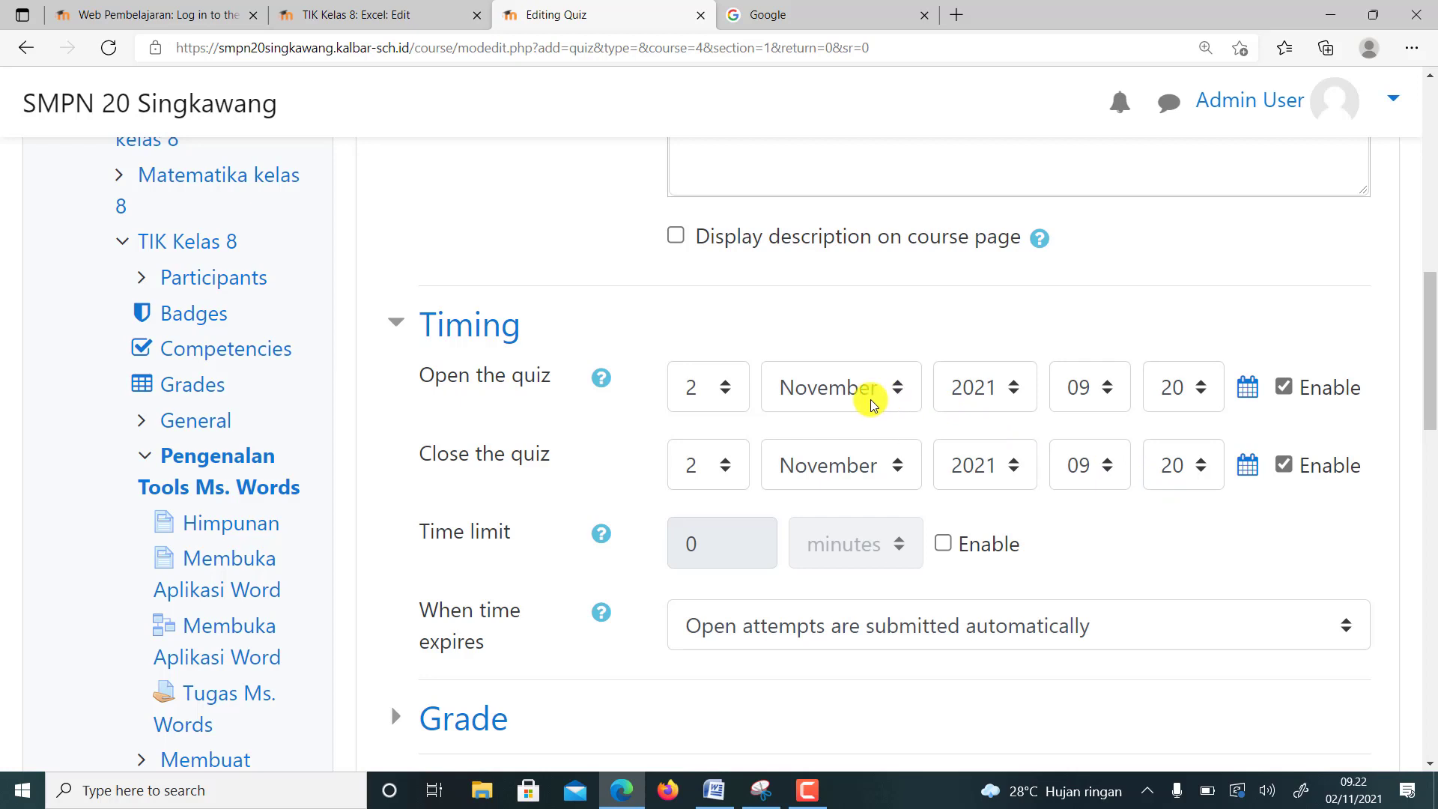
- Set the quiz to open on day 3 of November 2021 at 07:00
{"action": "left_click", "coordinate": [724, 386]}
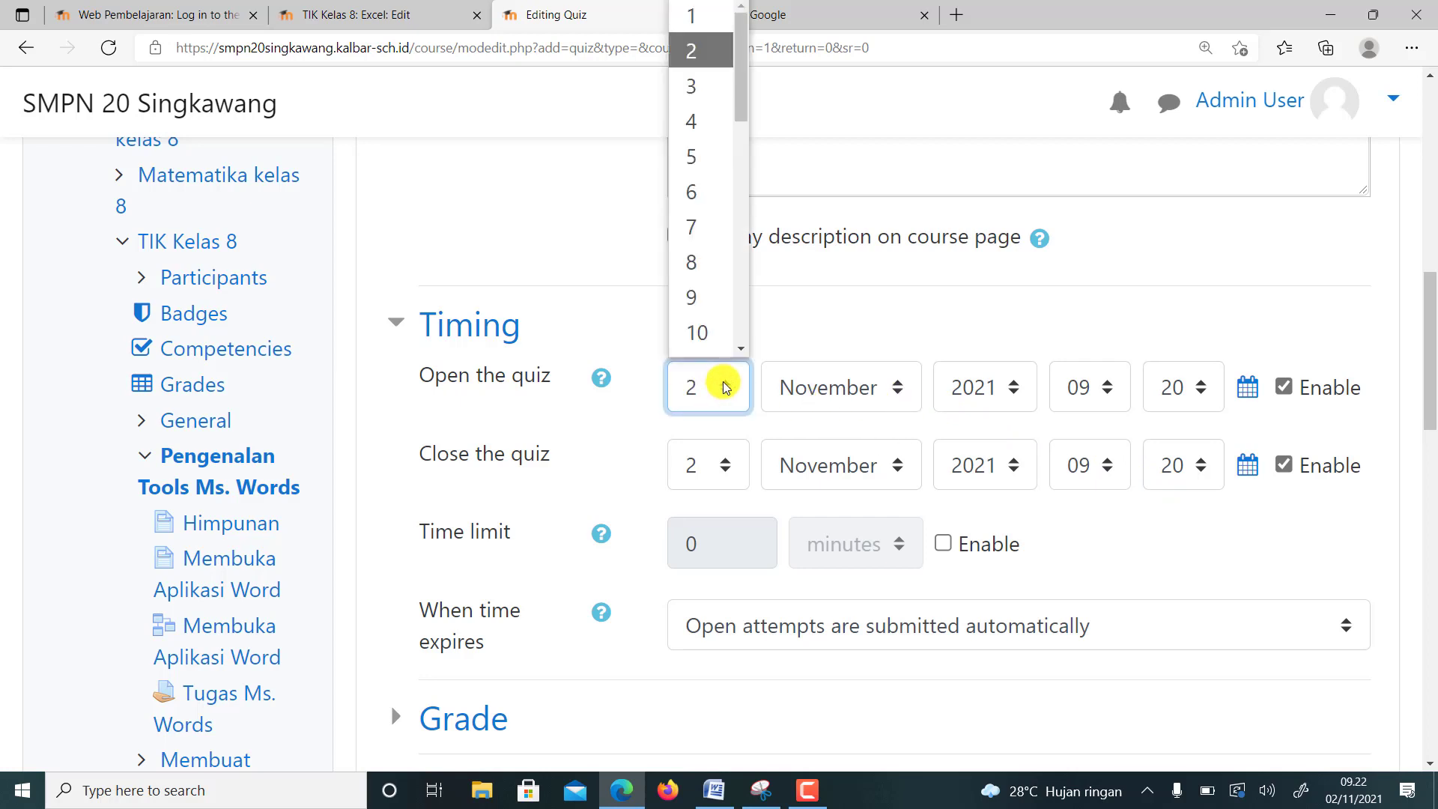
{"action": "left_click", "coordinate": [711, 60]}
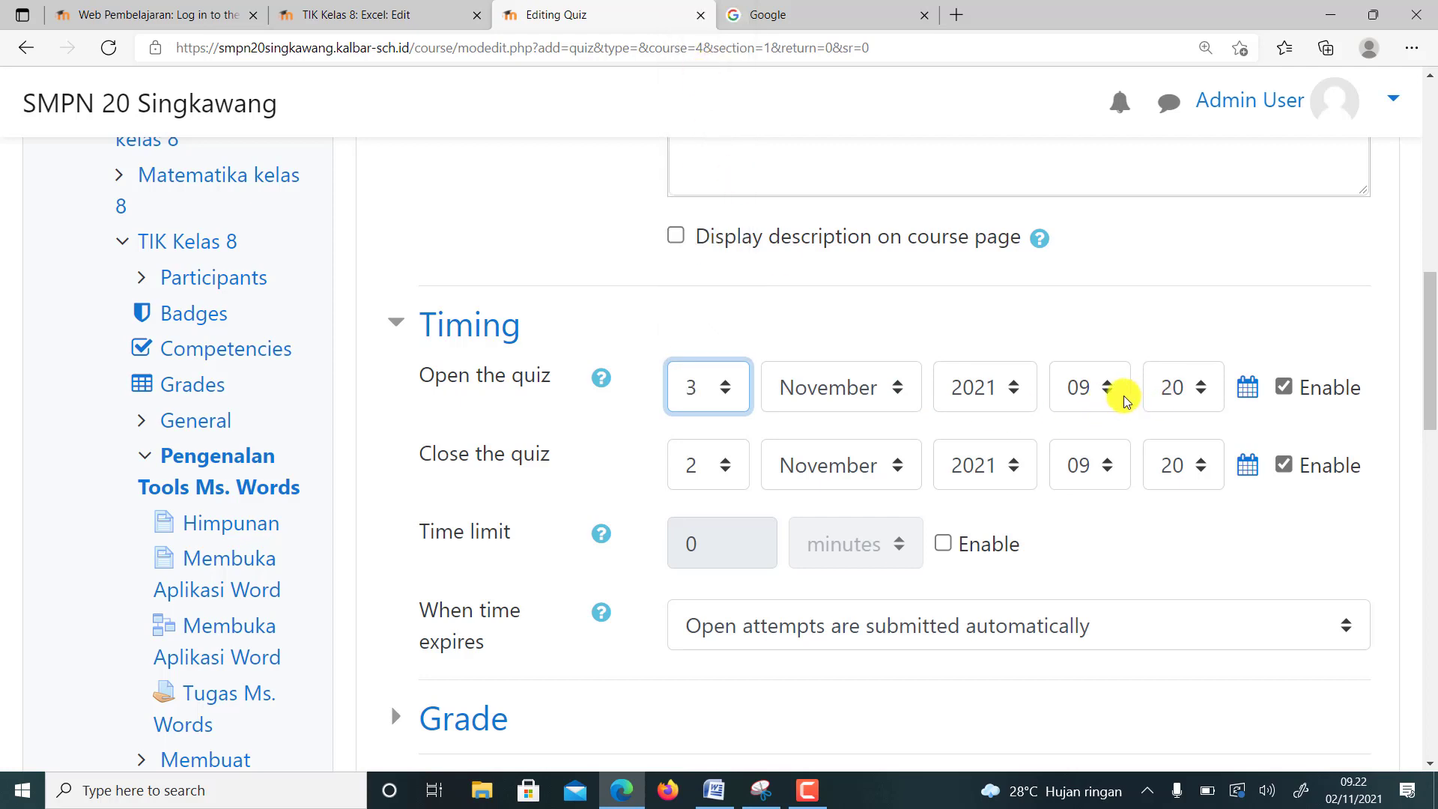
{"action": "left_click", "coordinate": [1104, 390]}
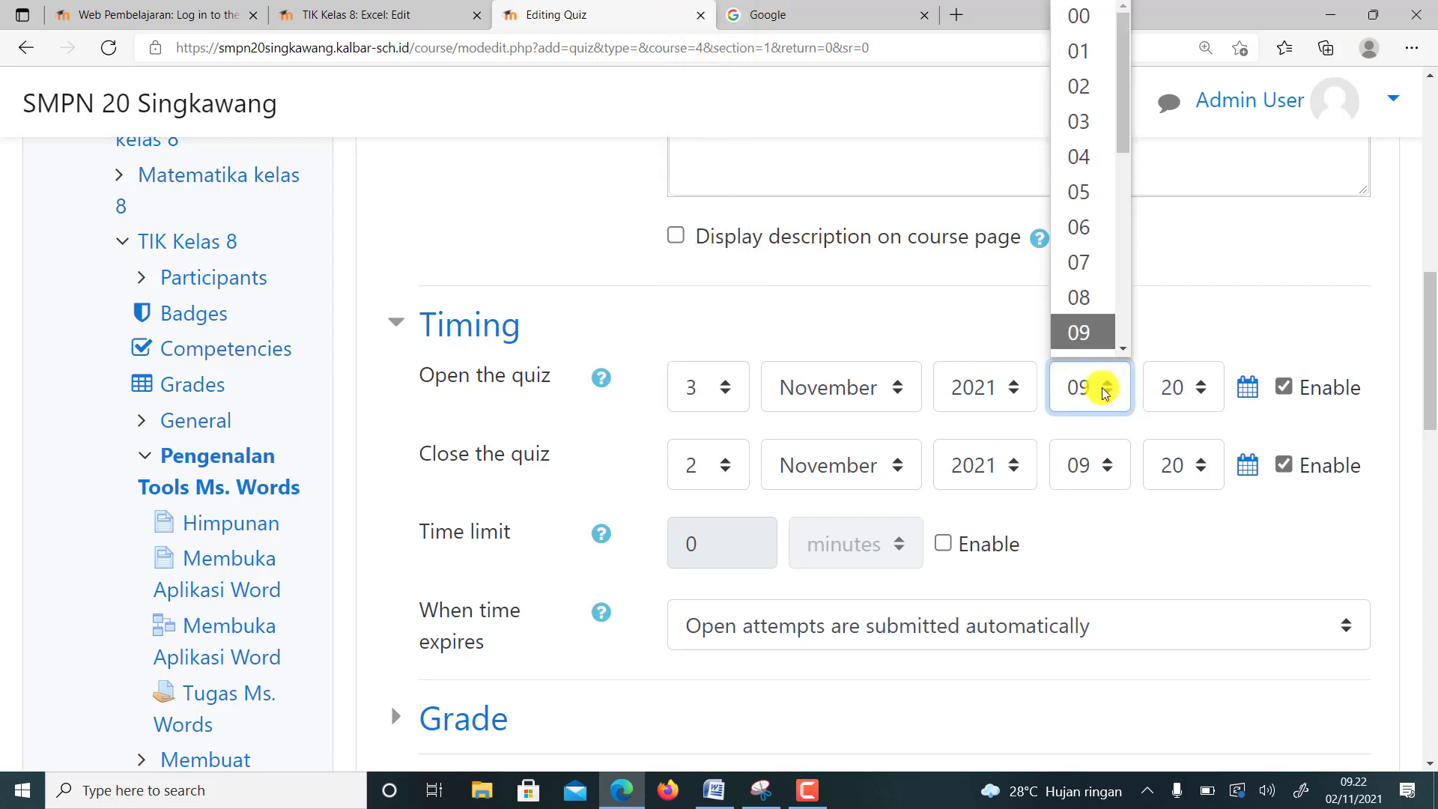
{"action": "left_click", "coordinate": [1094, 260]}
{"action": "left_click", "coordinate": [1178, 395]}
{"action": "scroll", "coordinate": [1171, 160], "scroll_direction": "up", "scroll_amount": 4}
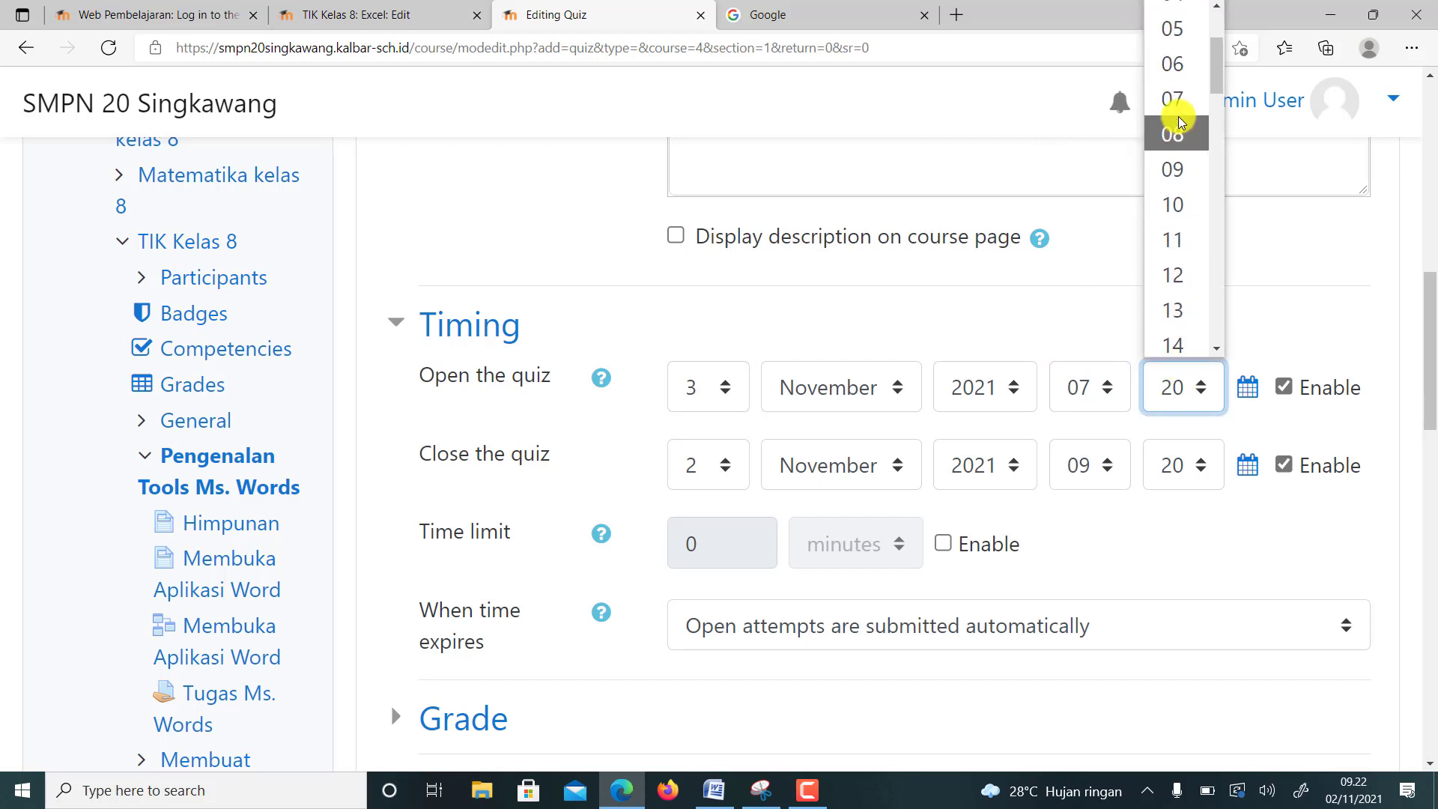
{"action": "left_click", "coordinate": [1165, 25]}
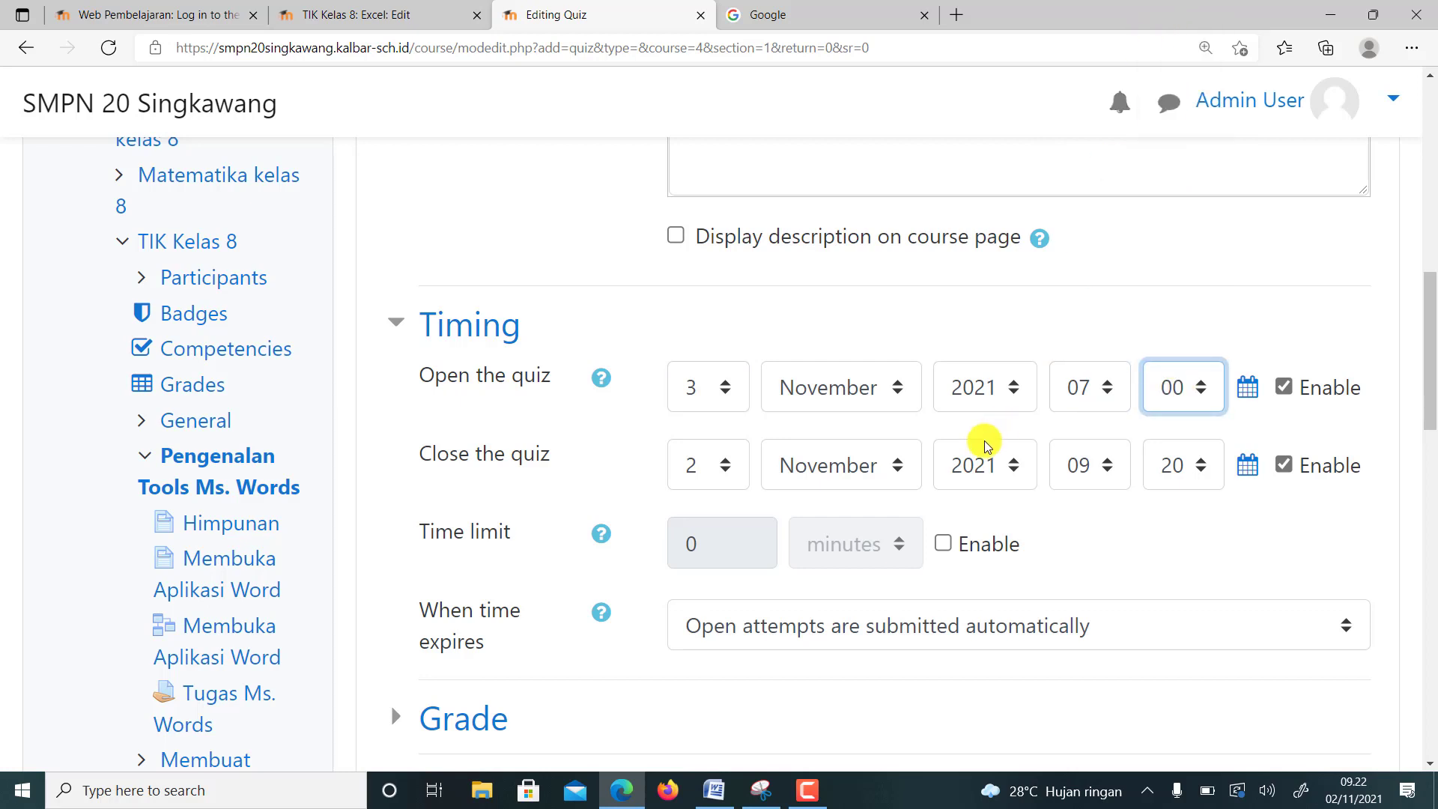
- Set the quiz's closing day to 3 and its closing minutes to 00, for 3 November 2021 at 09:00
{"action": "left_click", "coordinate": [729, 469]}
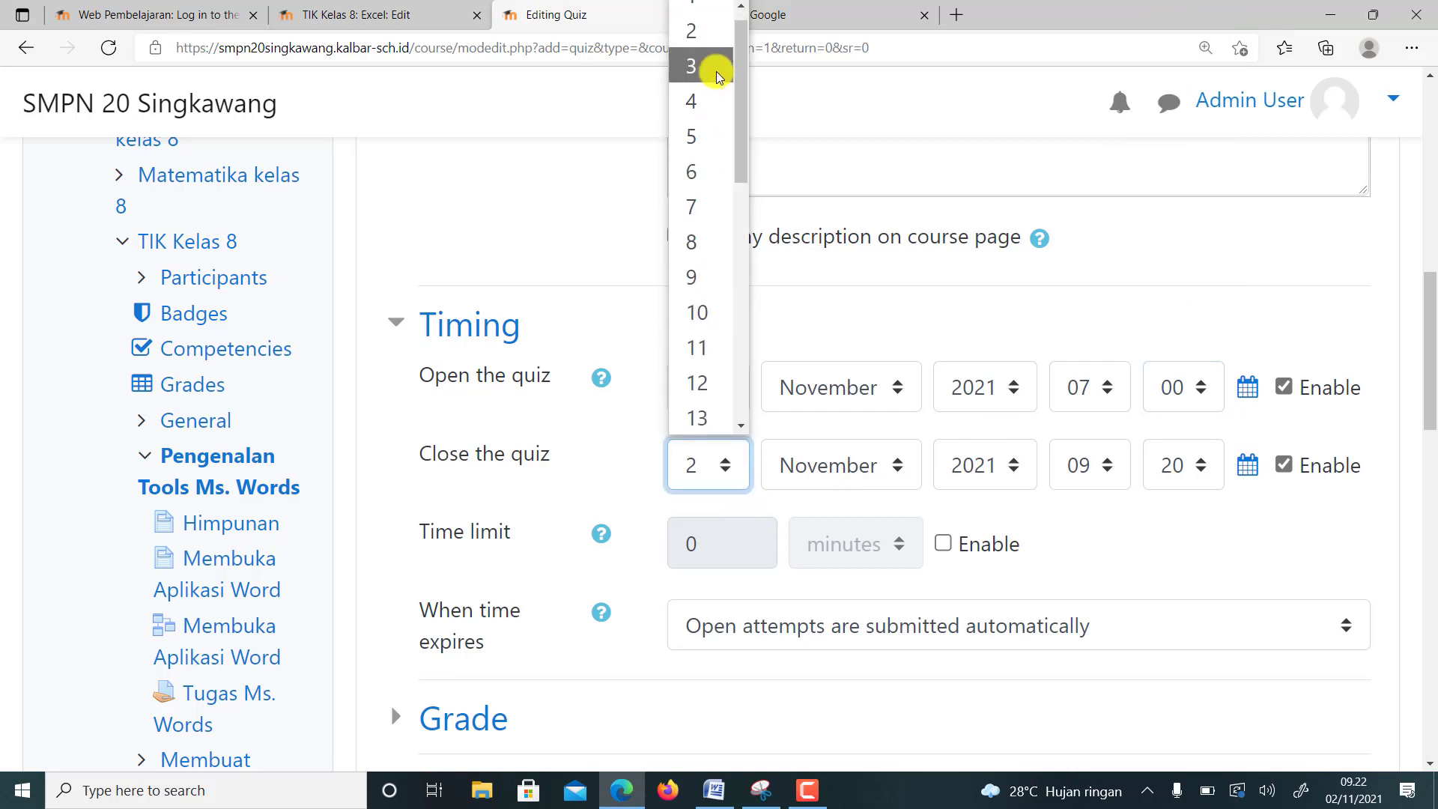
{"action": "left_click", "coordinate": [717, 63]}
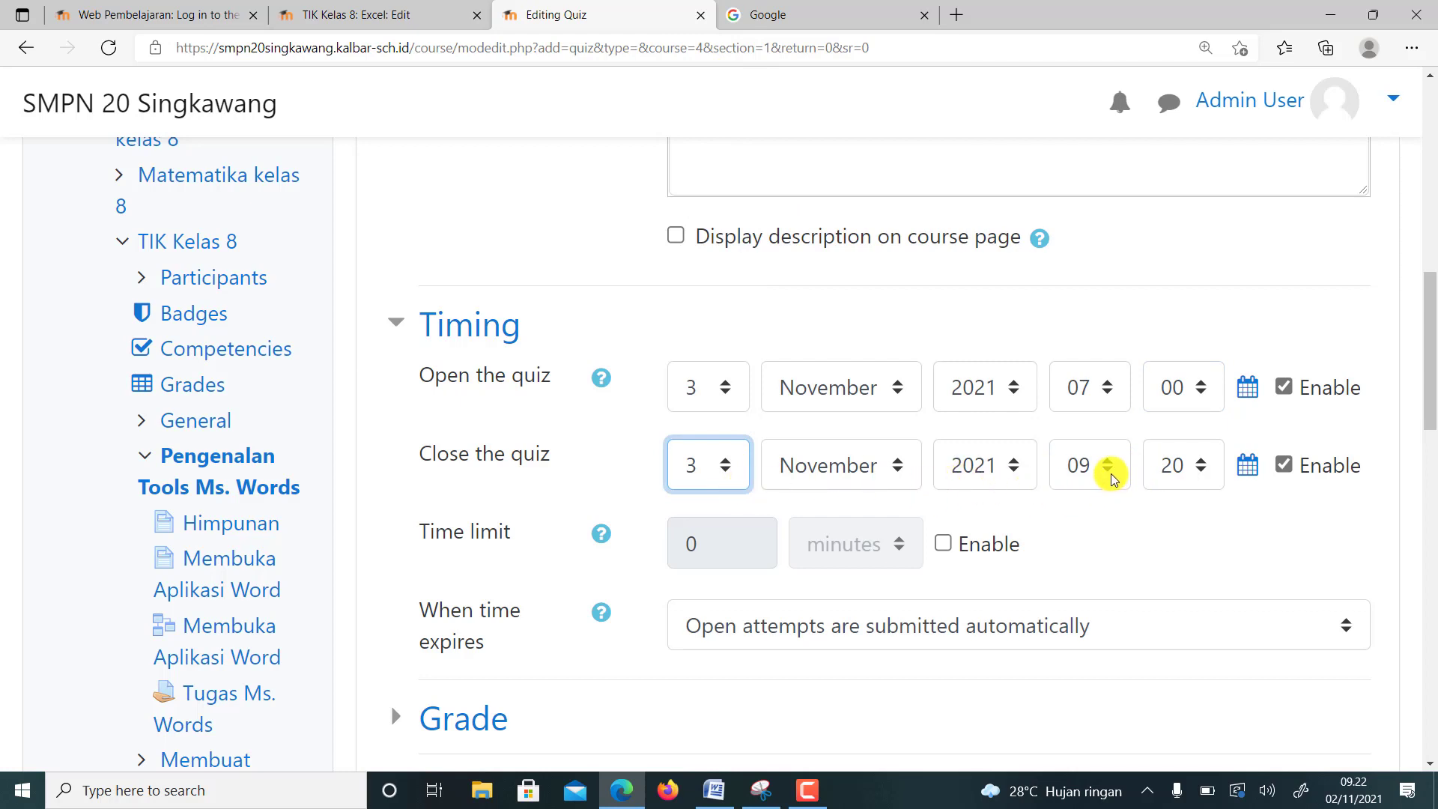
{"action": "left_click", "coordinate": [1196, 467]}
{"action": "scroll", "coordinate": [1175, 106], "scroll_direction": "up", "scroll_amount": 3}
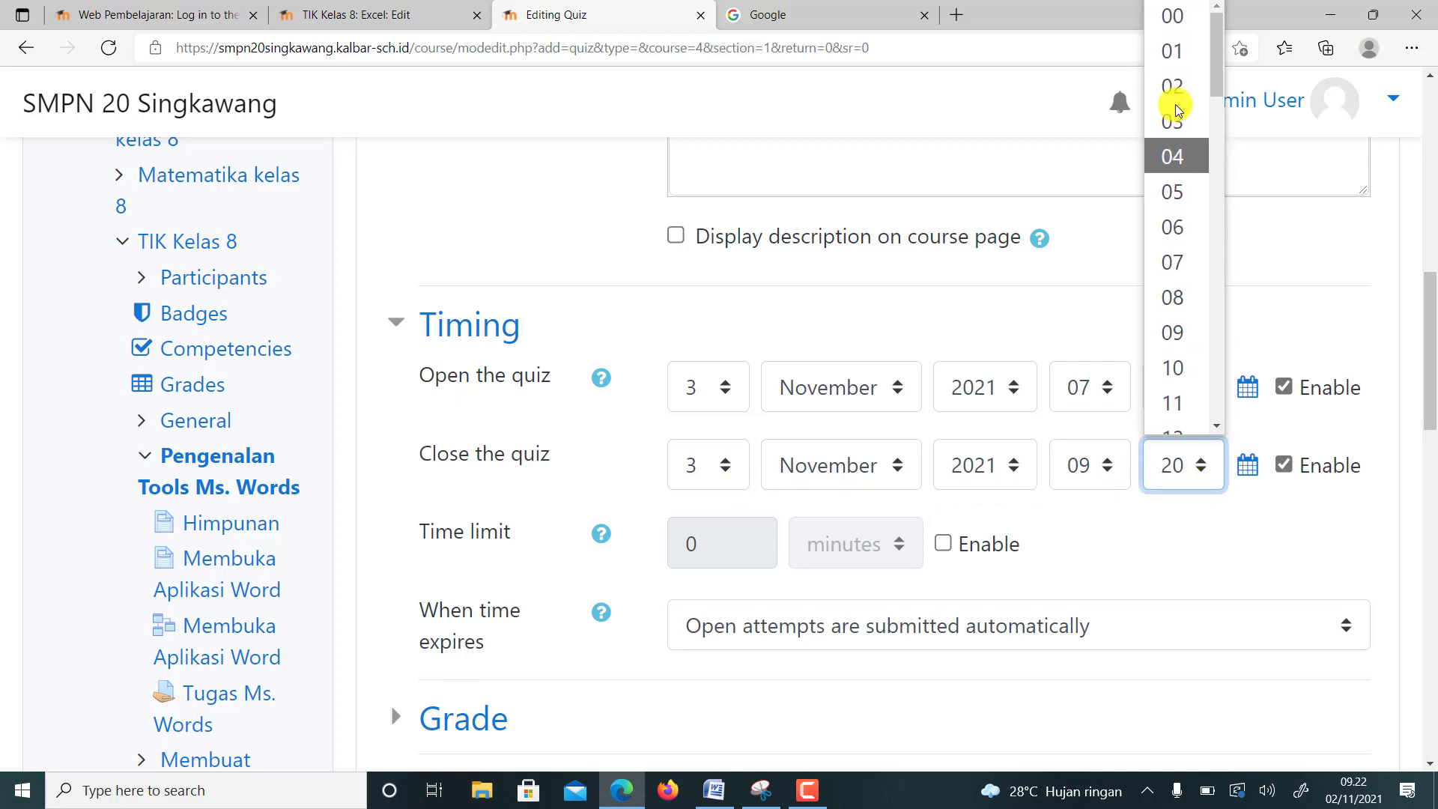
{"action": "left_click", "coordinate": [1172, 18]}
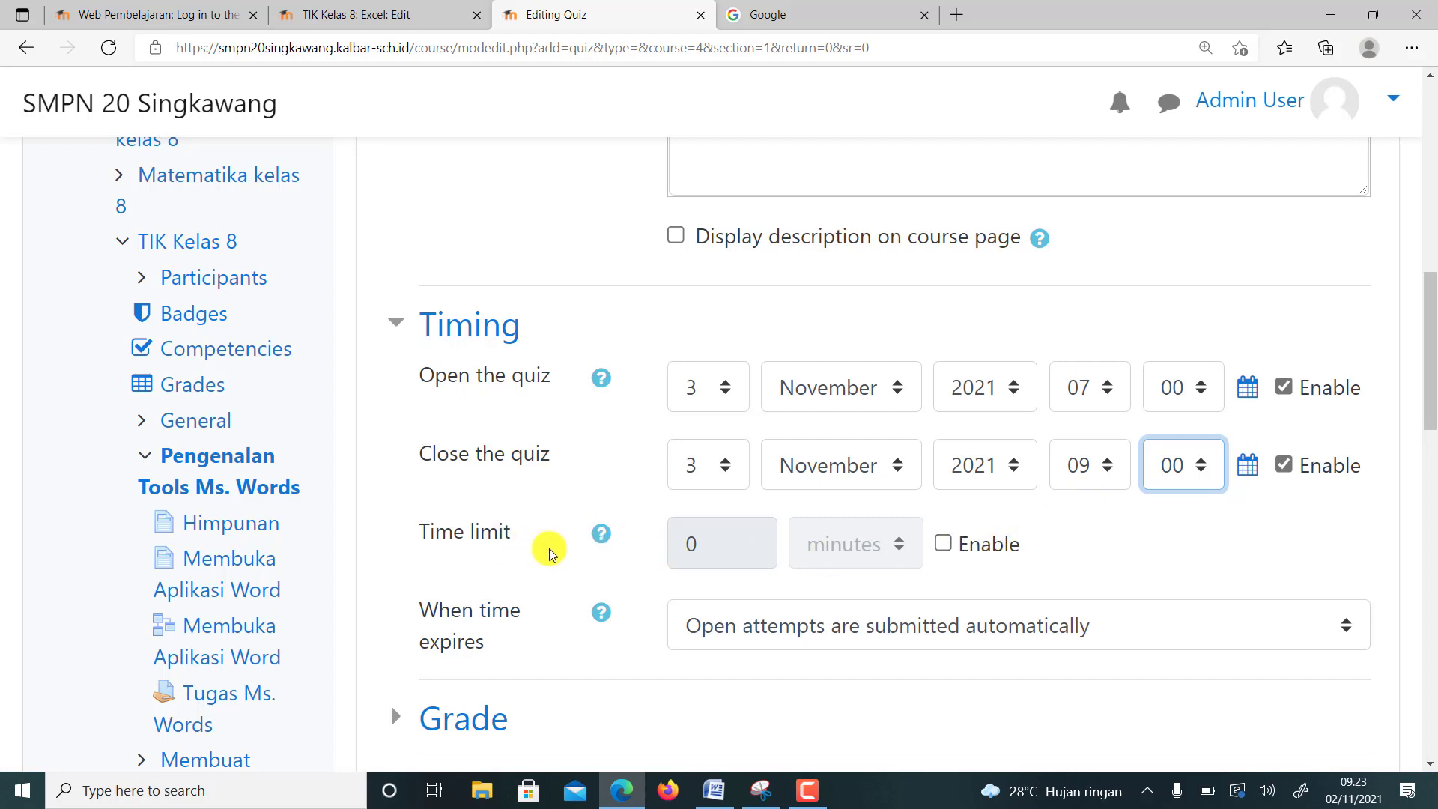
- Enable the quiz's time limit and set it to 40 minutes
{"action": "left_click", "coordinate": [942, 543]}
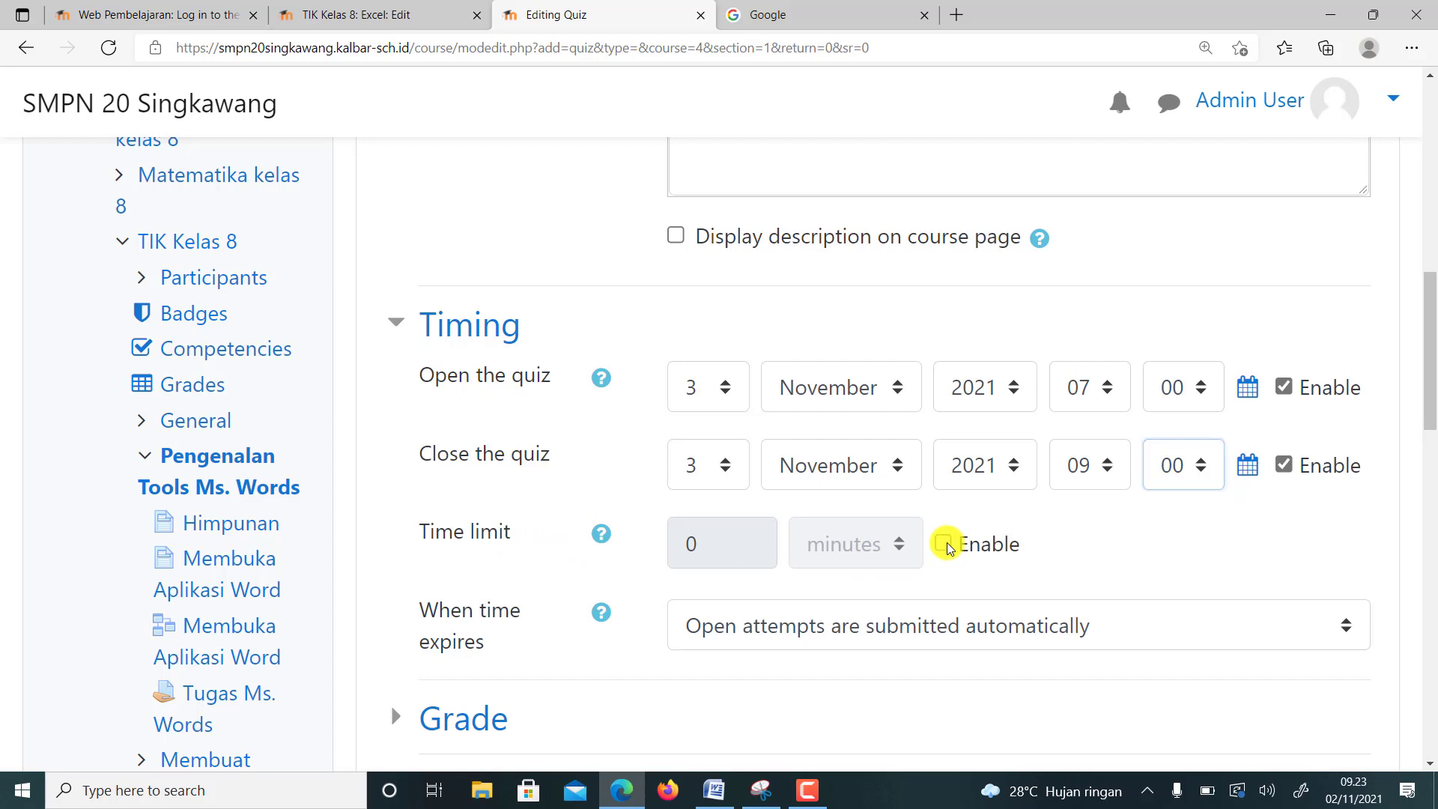
{"action": "left_click", "coordinate": [686, 543]}
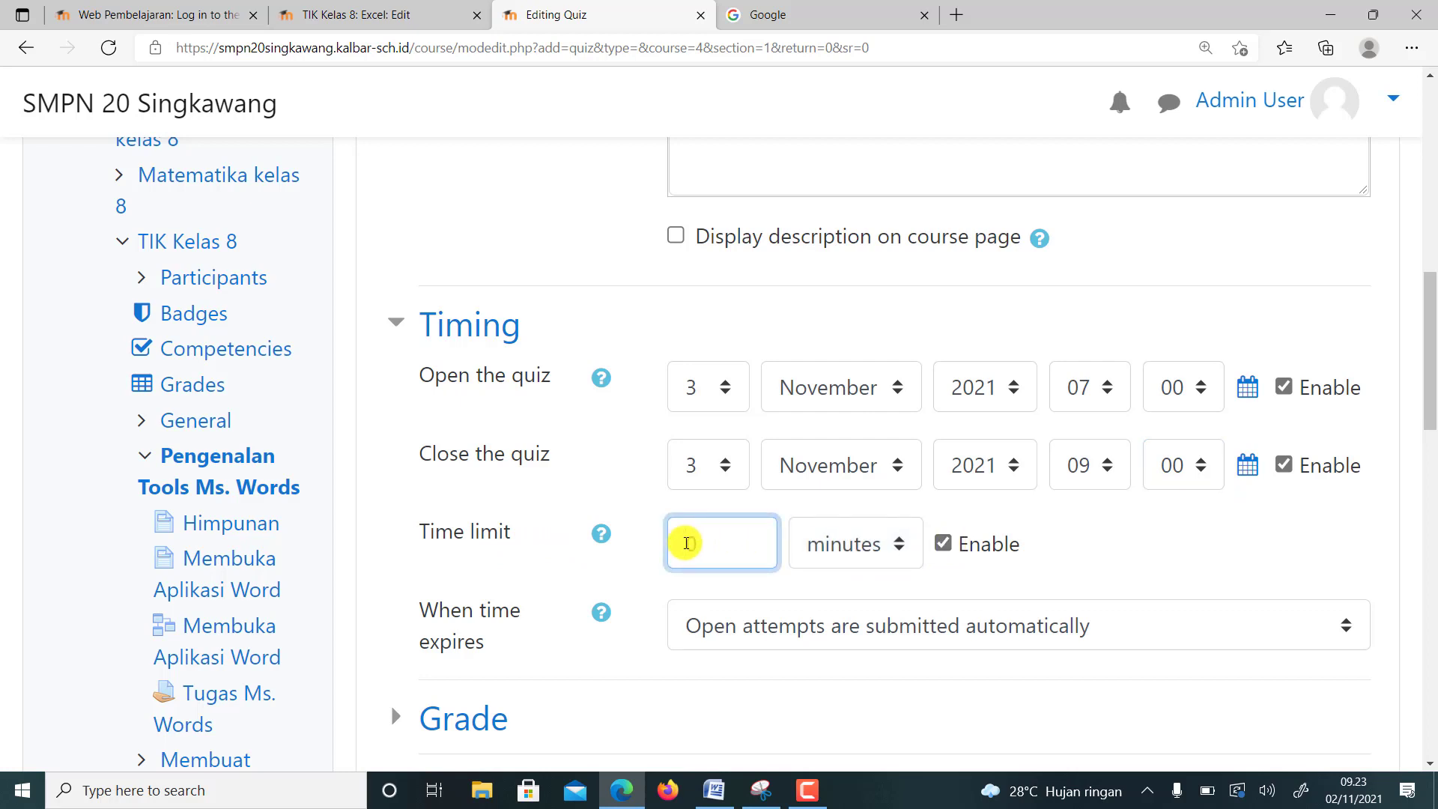
{"action": "type", "text": "4"}
{"action": "left_click", "coordinate": [720, 549]}
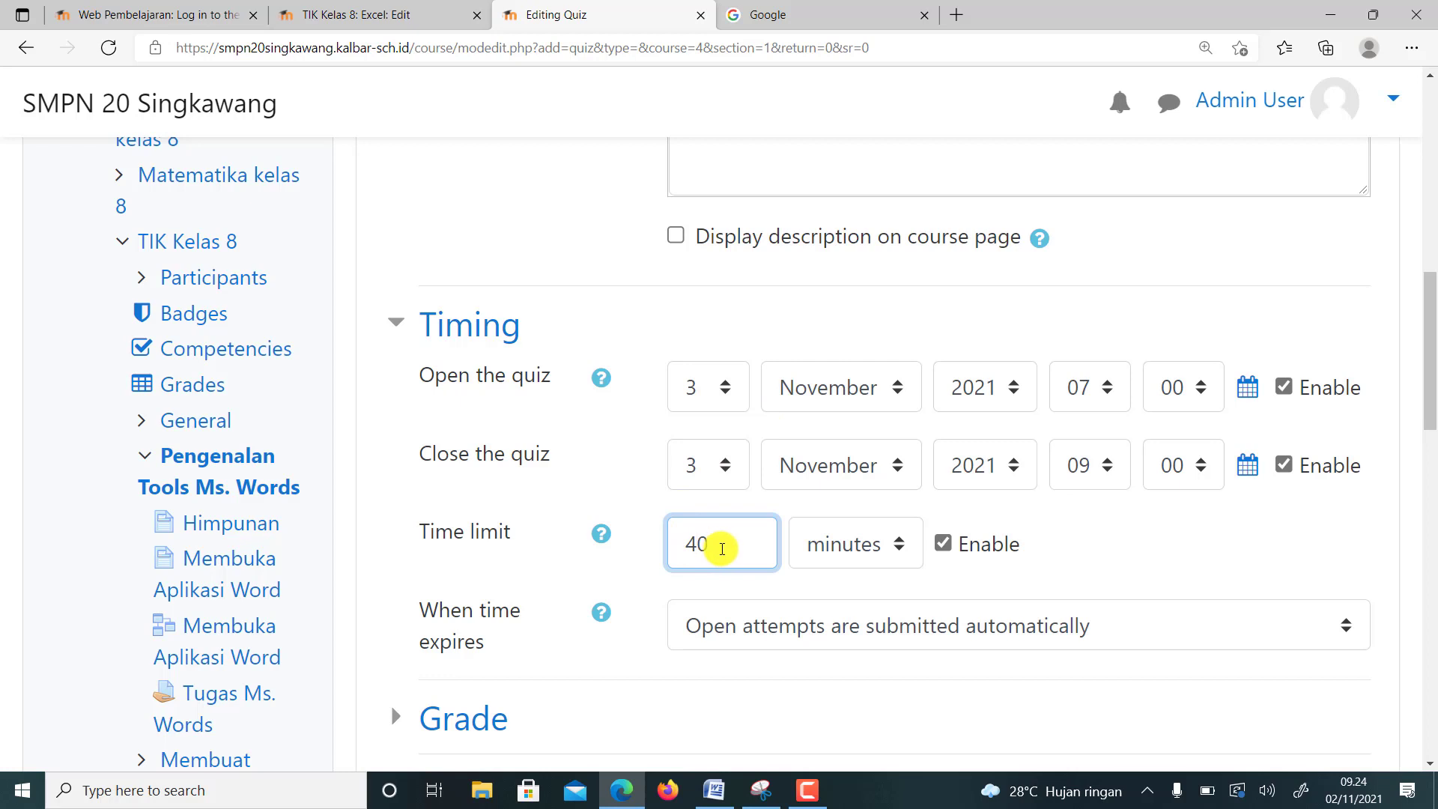
{"action": "left_click", "coordinate": [1190, 571]}
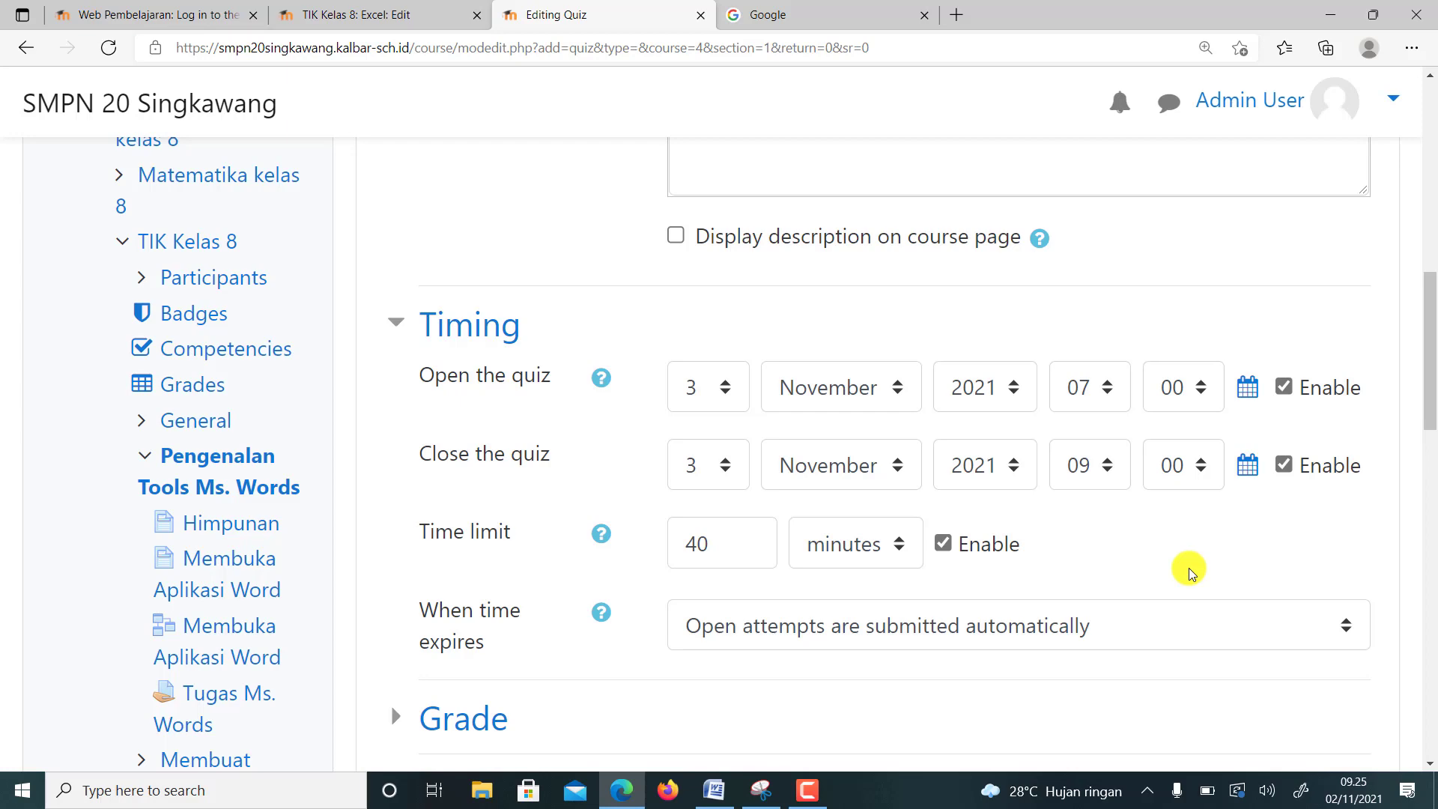
- Expand the quiz's Grade settings and set the attempts allowed to 1
{"action": "scroll", "coordinate": [781, 563], "scroll_direction": "down", "scroll_amount": 6}
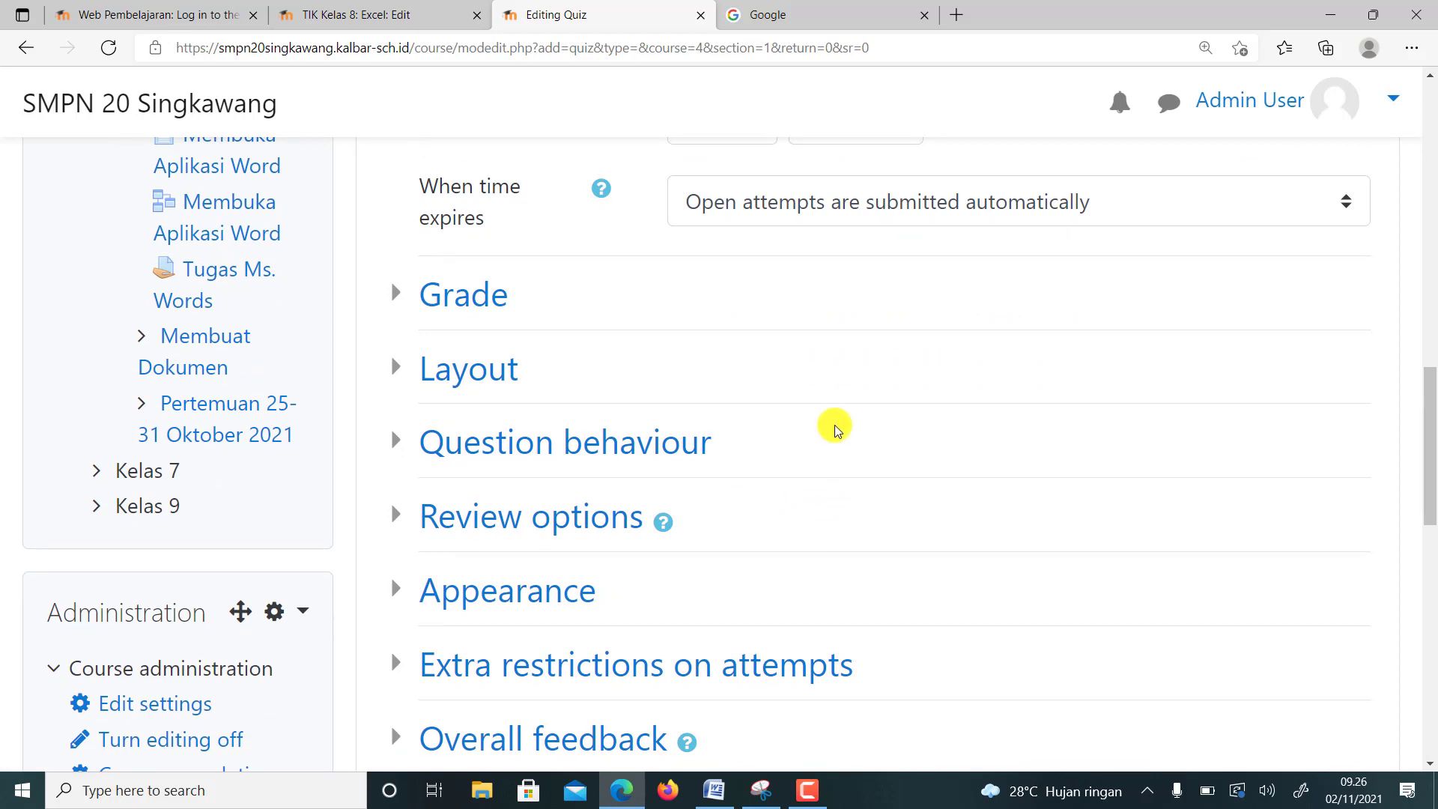
{"action": "scroll", "coordinate": [835, 426], "scroll_direction": "up", "scroll_amount": 2}
{"action": "left_click", "coordinate": [391, 397]}
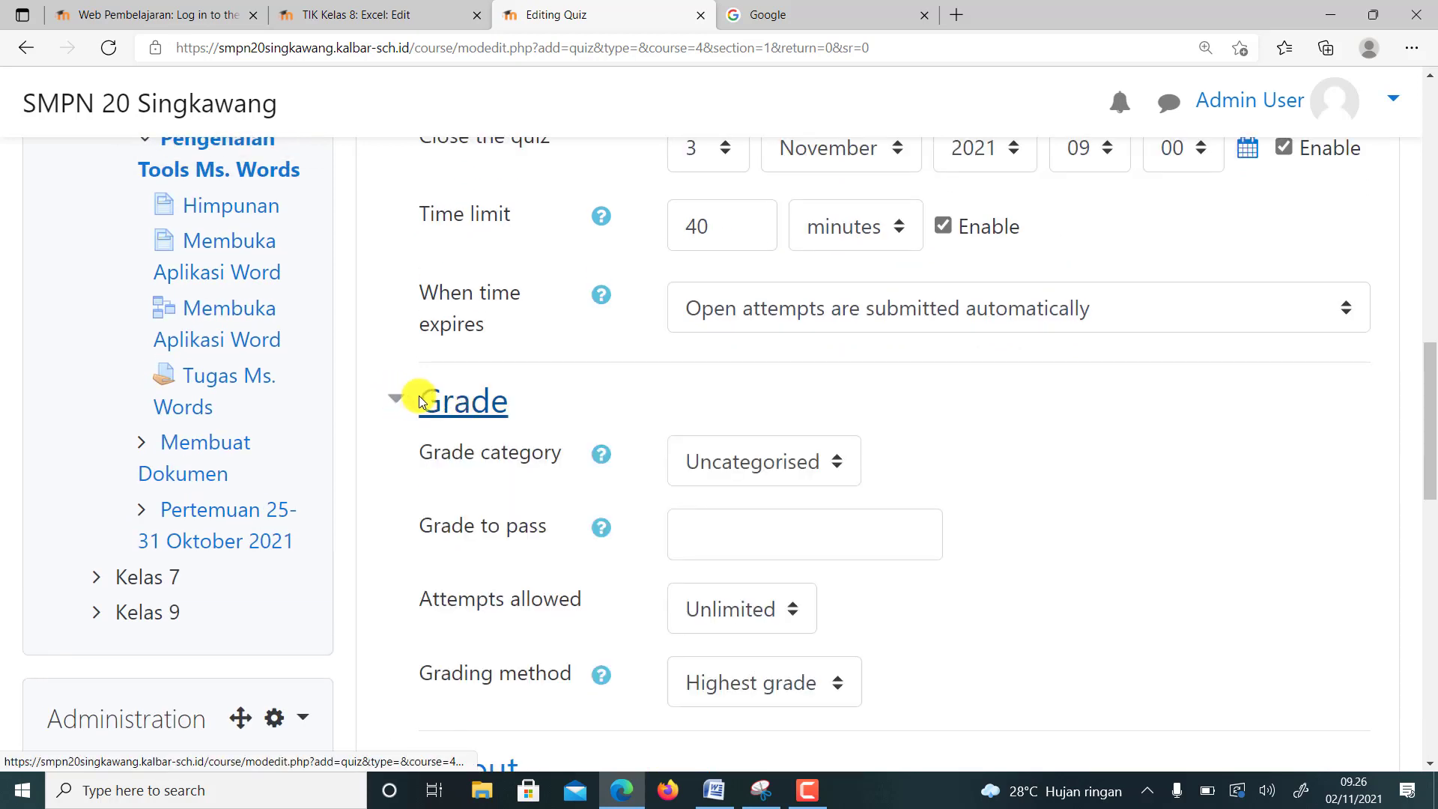
{"action": "scroll", "coordinate": [929, 487], "scroll_direction": "down", "scroll_amount": 2}
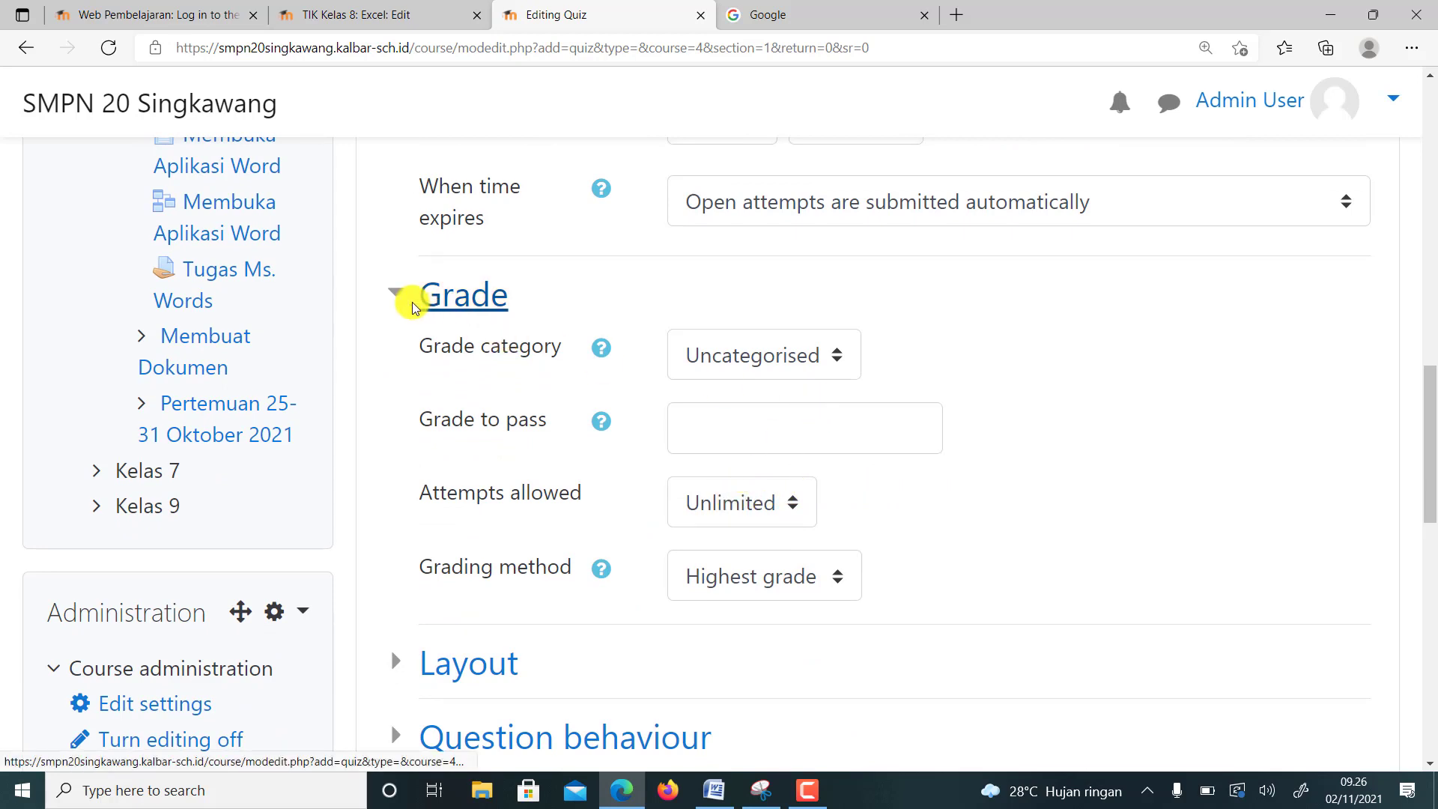
{"action": "left_click", "coordinate": [706, 436]}
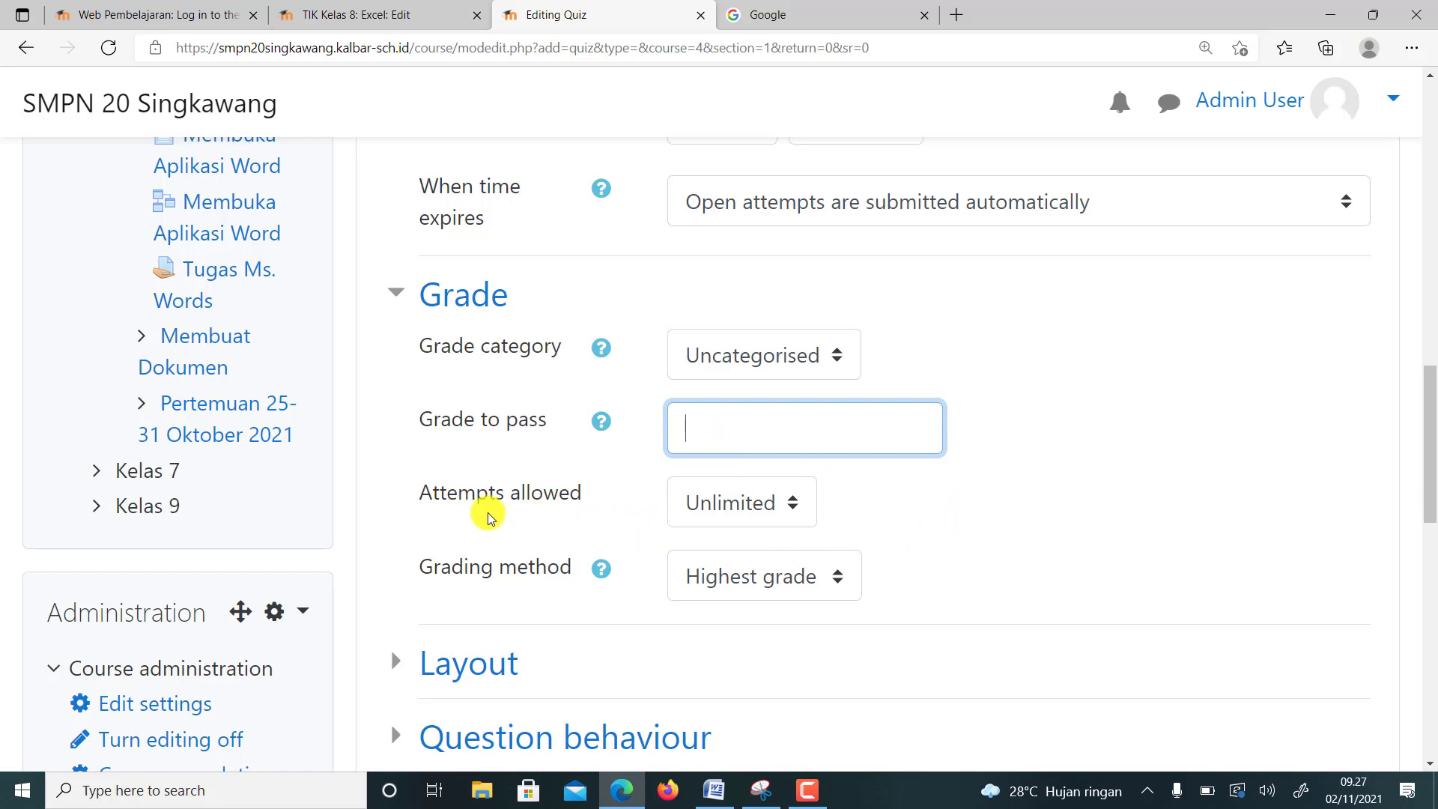
{"action": "left_click", "coordinate": [720, 507]}
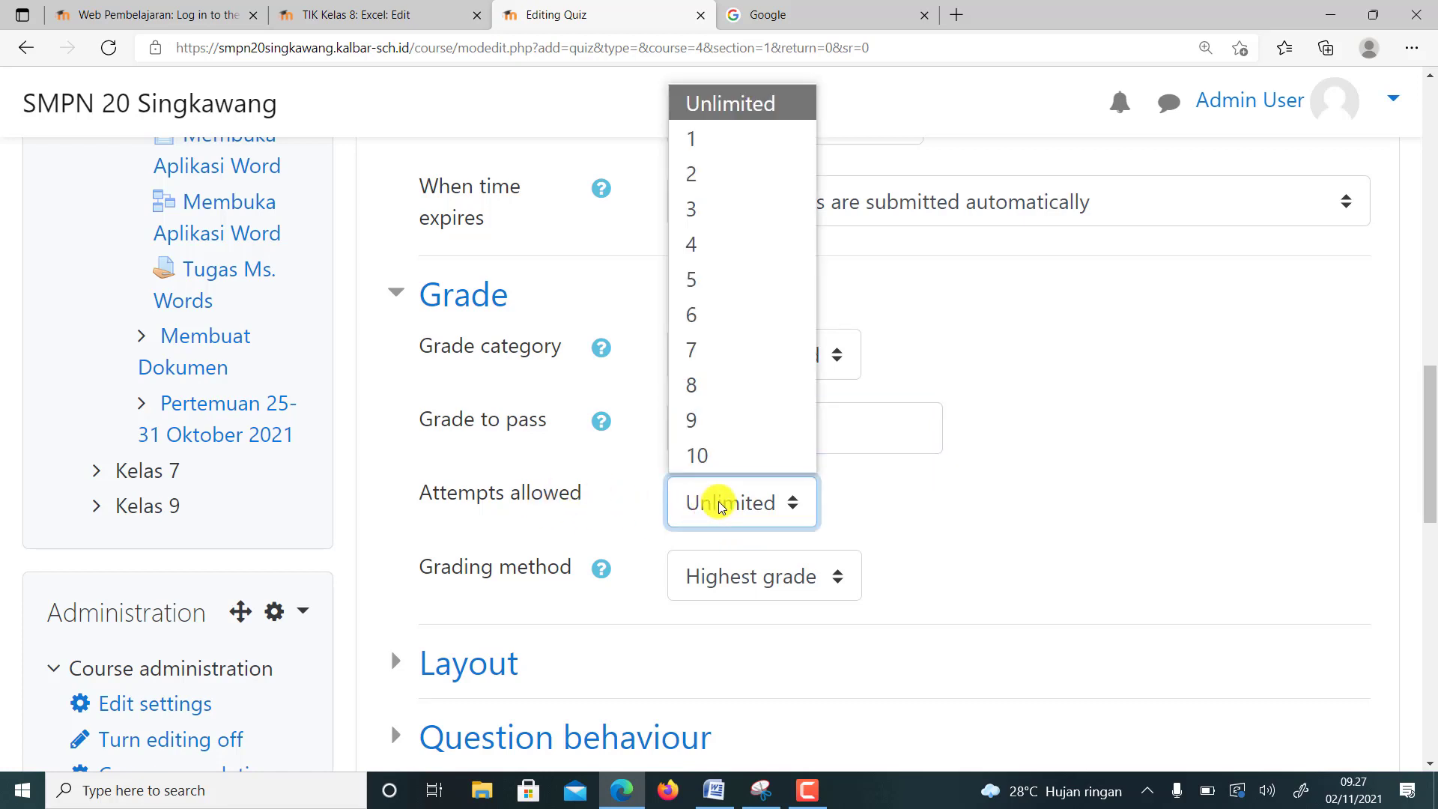
{"action": "left_click", "coordinate": [720, 506]}
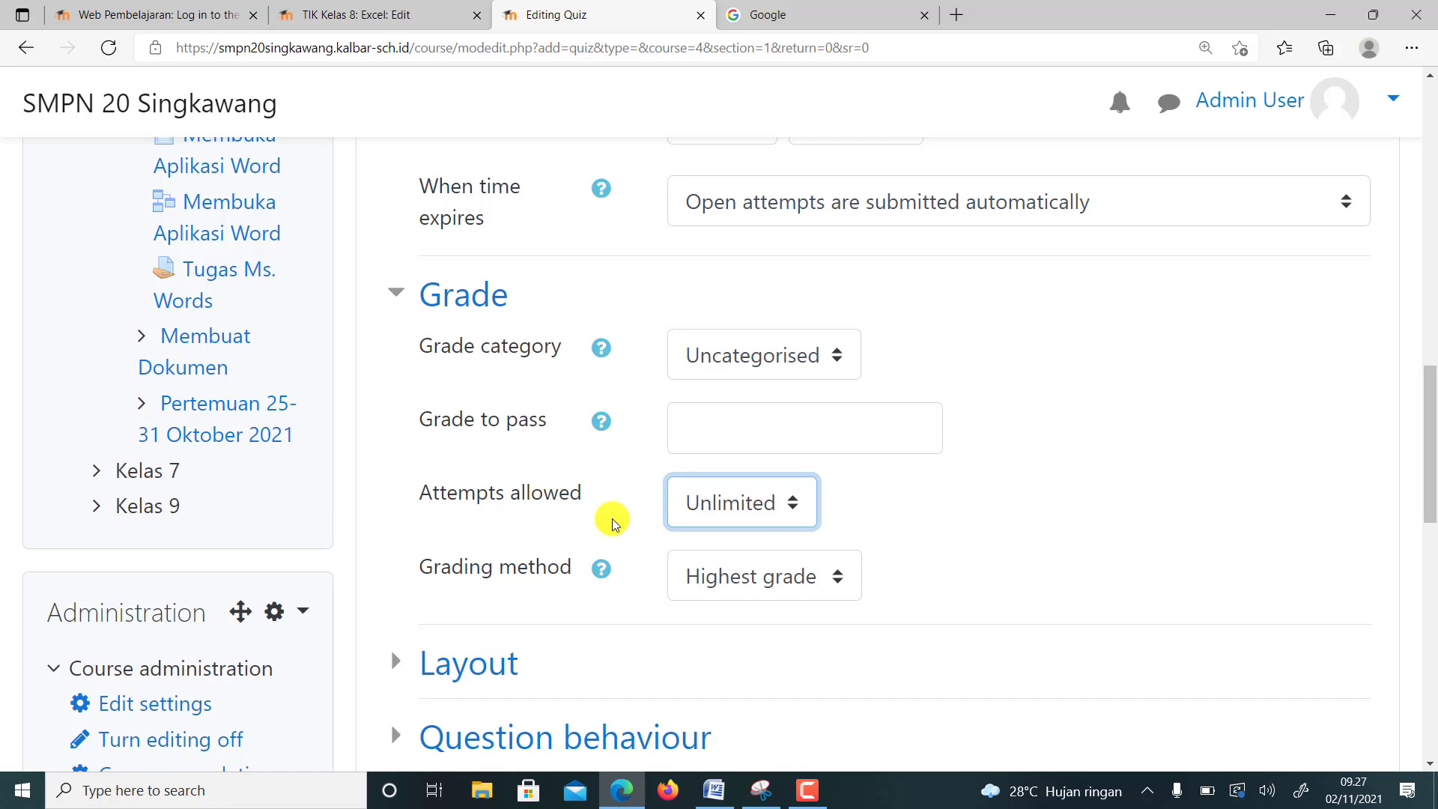
{"action": "left_click", "coordinate": [725, 502]}
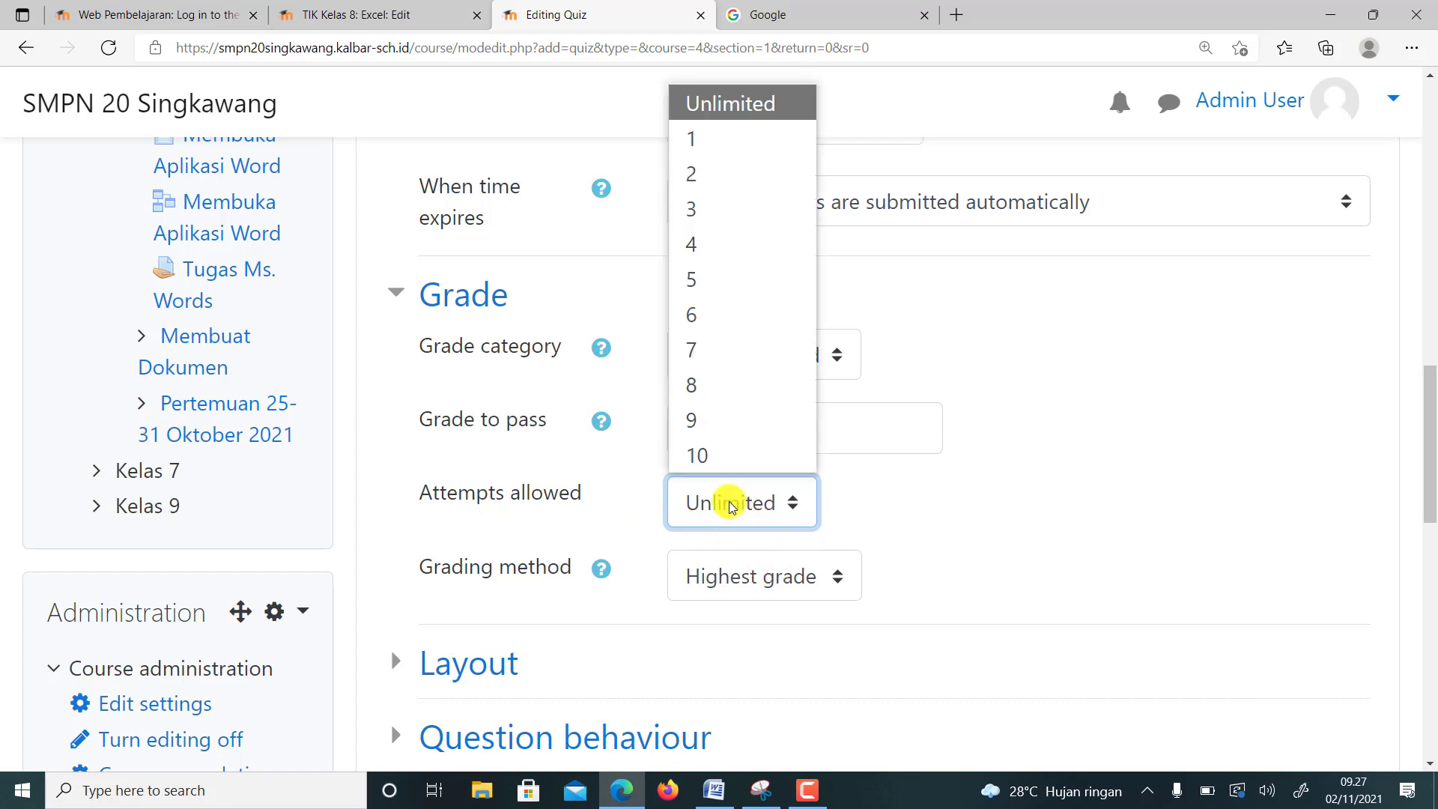
{"action": "left_click", "coordinate": [692, 140]}
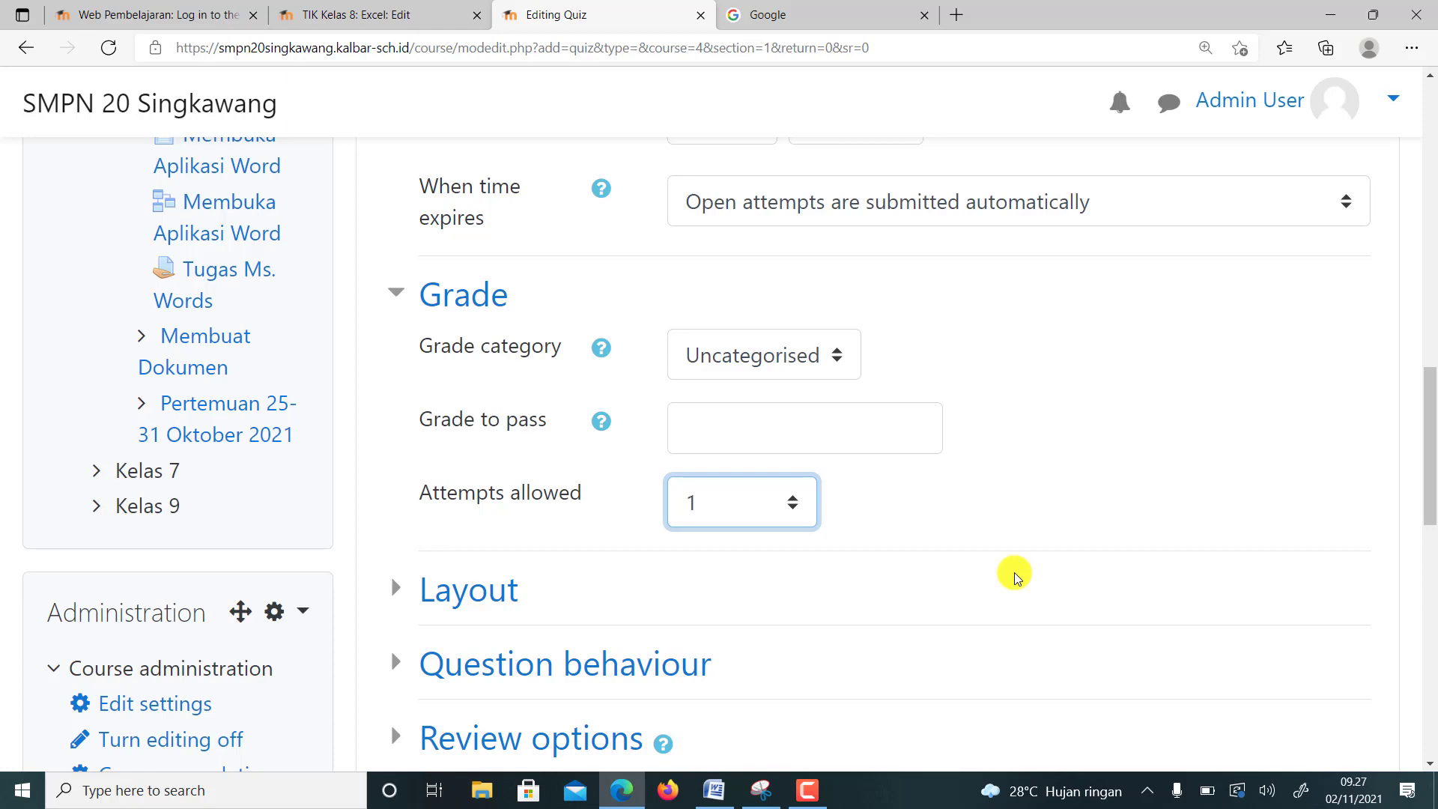
- Expand the quiz's Review options and examine the settings for each review period
{"action": "scroll", "coordinate": [609, 539], "scroll_direction": "down", "scroll_amount": 1}
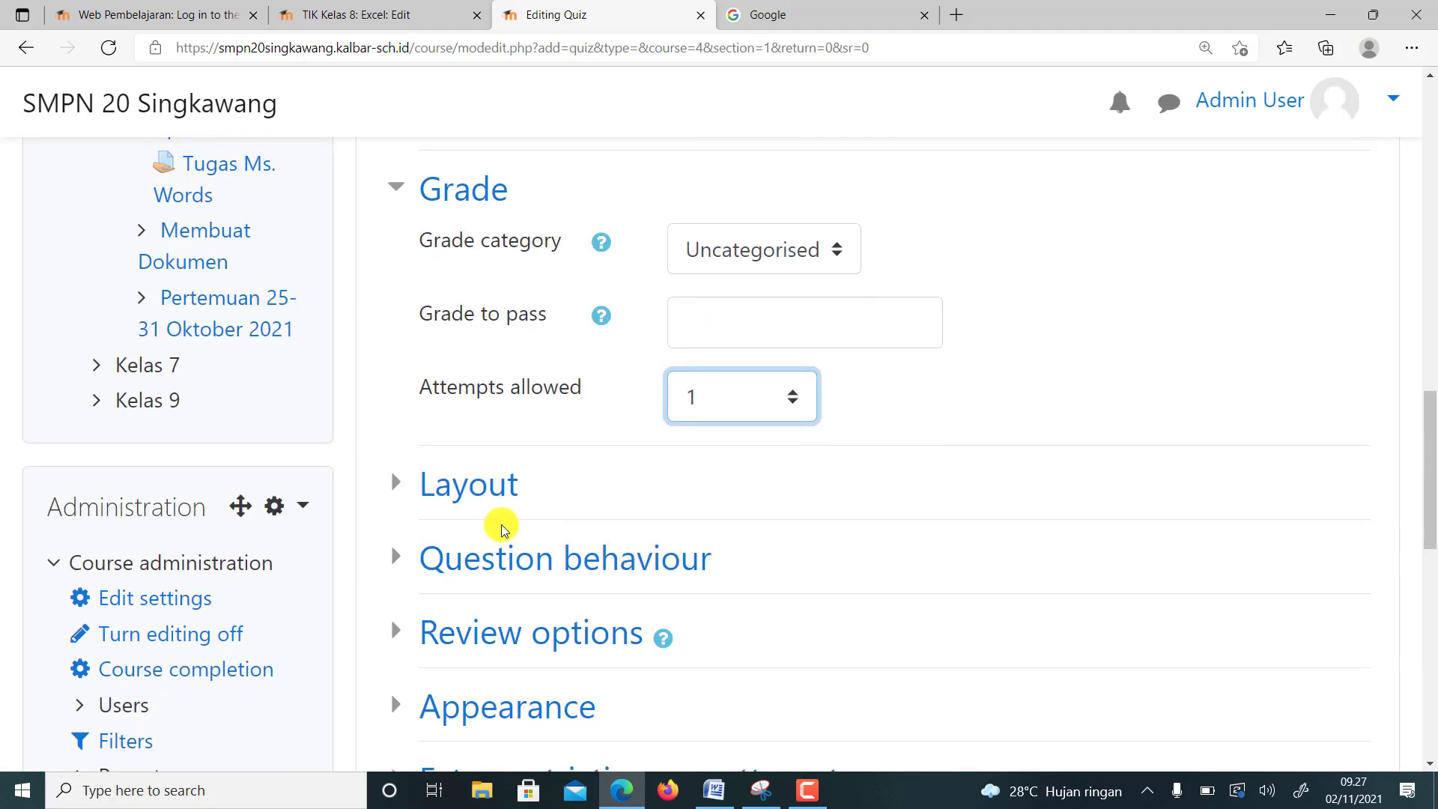
{"action": "scroll", "coordinate": [722, 568], "scroll_direction": "down", "scroll_amount": 2}
{"action": "left_click", "coordinate": [449, 423]}
{"action": "scroll", "coordinate": [686, 487], "scroll_direction": "down", "scroll_amount": 2}
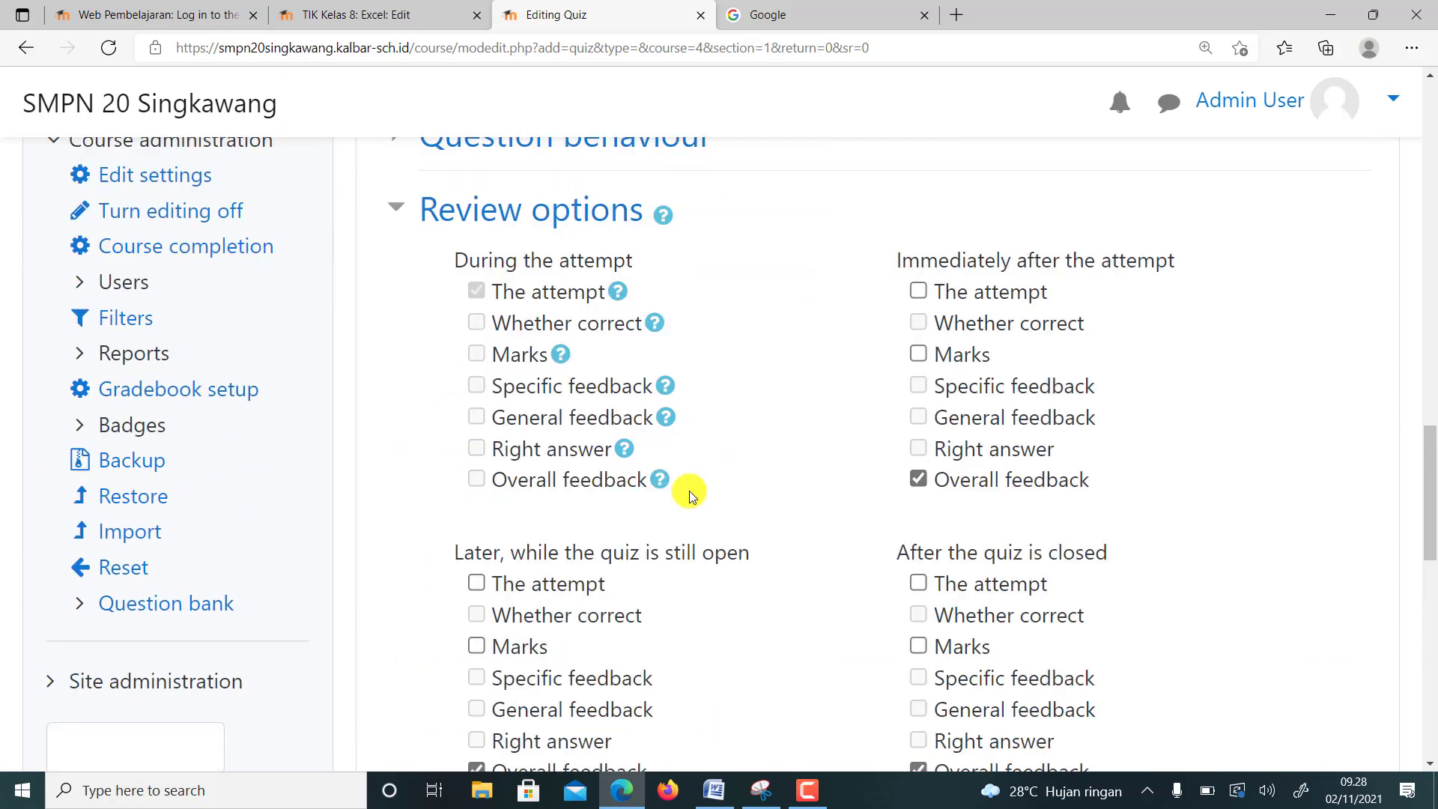
{"action": "scroll", "coordinate": [873, 358], "scroll_direction": "down", "scroll_amount": 2}
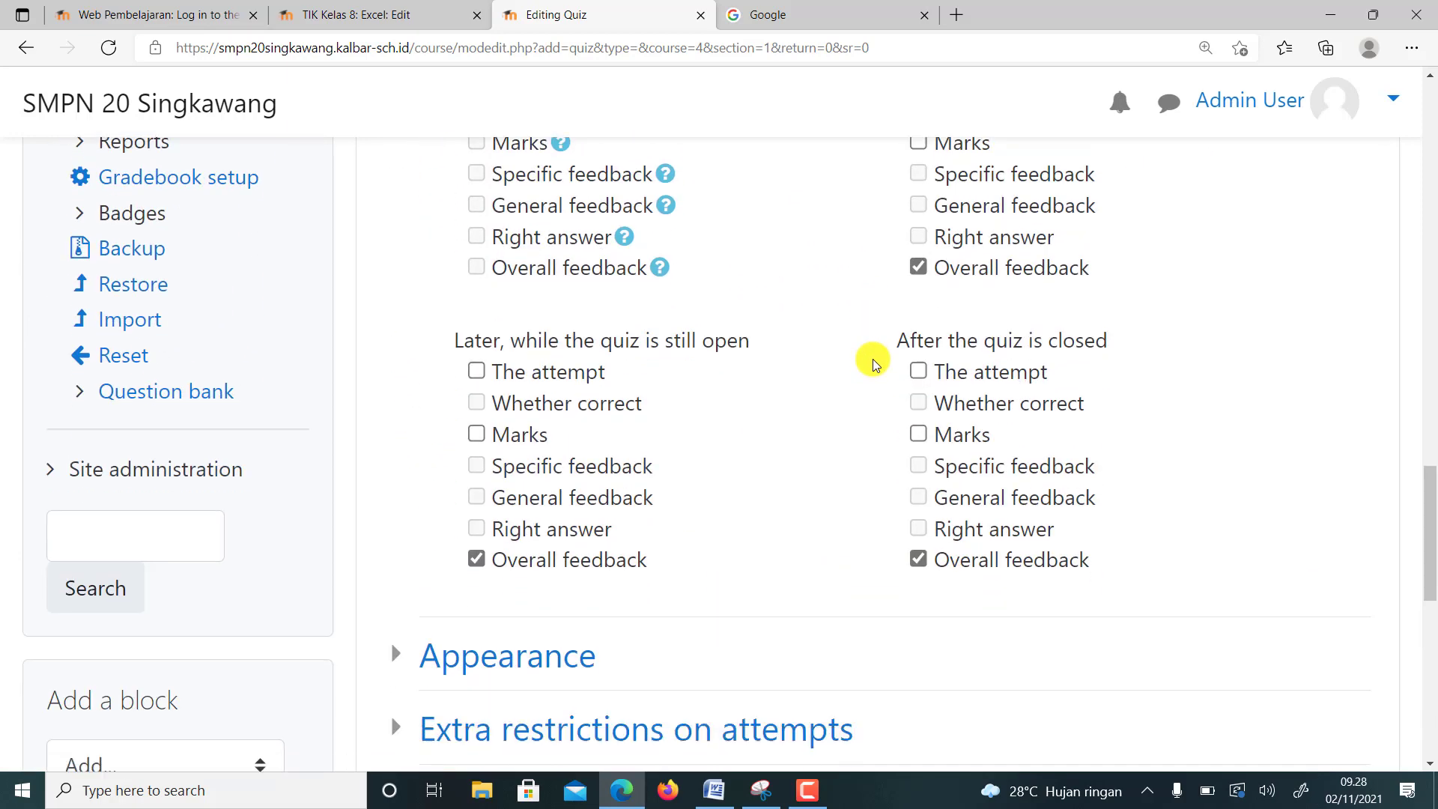
{"action": "scroll", "coordinate": [873, 358], "scroll_direction": "up", "scroll_amount": 1}
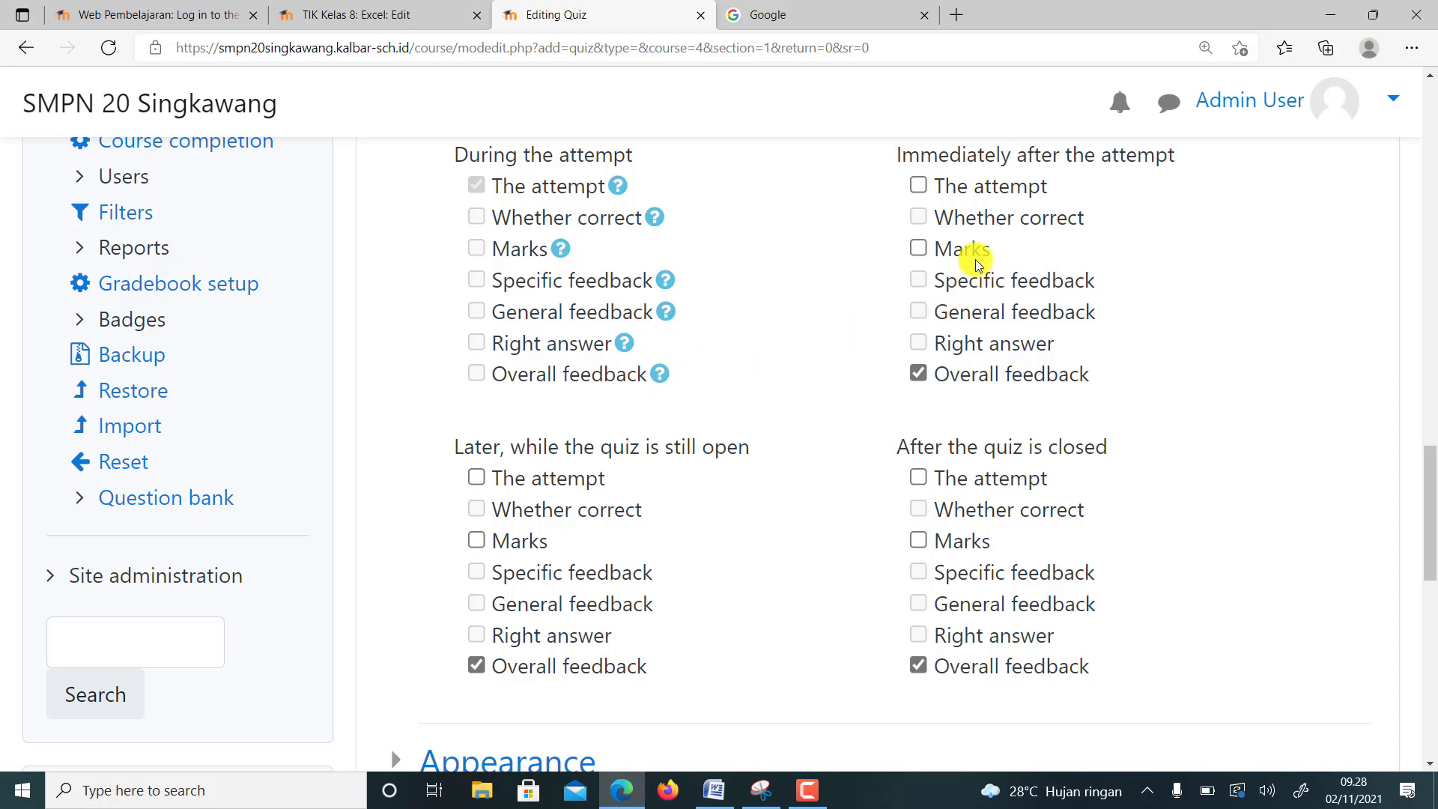
{"action": "scroll", "coordinate": [975, 260], "scroll_direction": "up", "scroll_amount": 1}
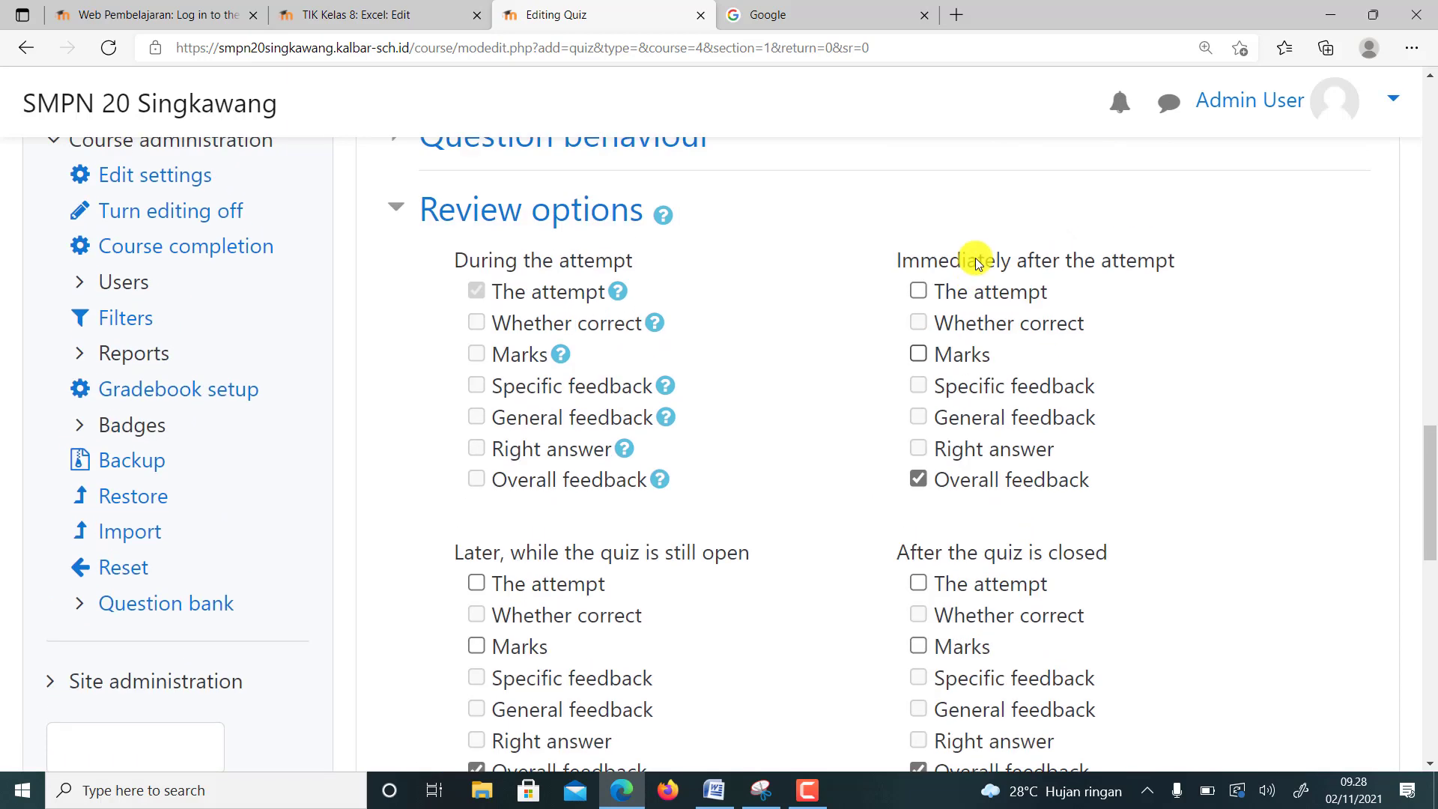
- Try the Marks option for immediately after the attempt and enable Marks for after the quiz is closed
{"action": "left_click", "coordinate": [924, 353]}
{"action": "scroll", "coordinate": [990, 430], "scroll_direction": "down", "scroll_amount": 1}
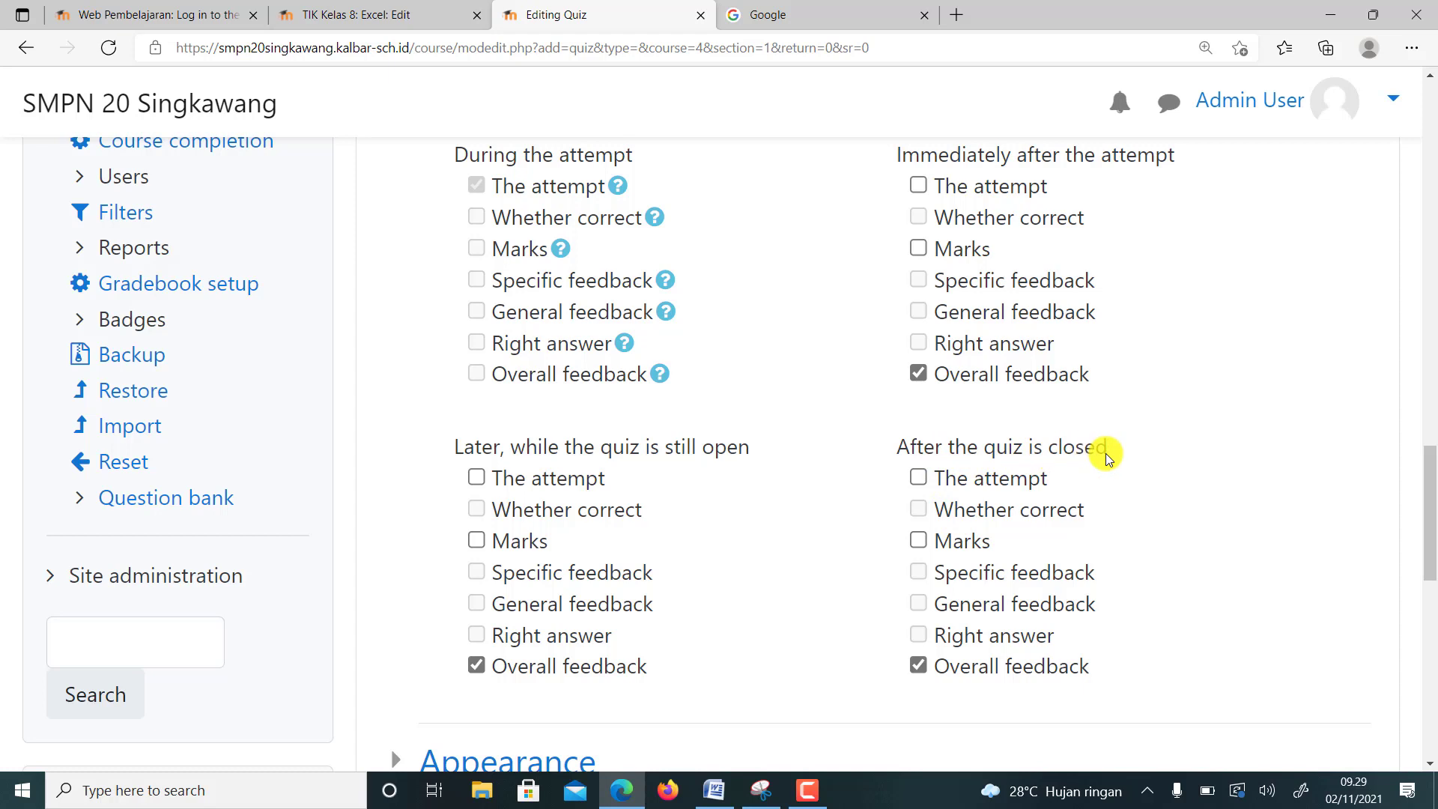
{"action": "left_click", "coordinate": [920, 540]}
{"action": "scroll", "coordinate": [934, 554], "scroll_direction": "down", "scroll_amount": 1}
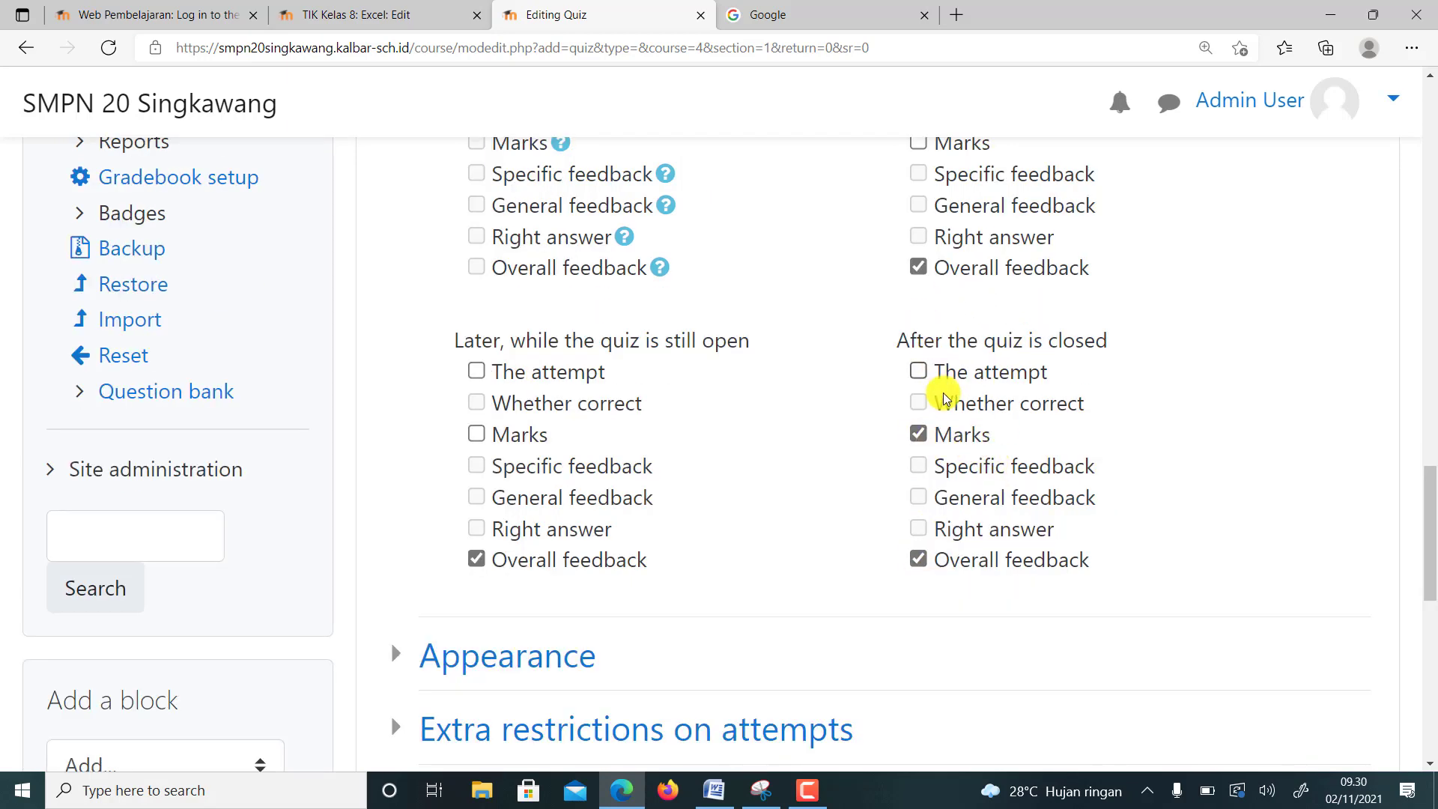
{"action": "scroll", "coordinate": [783, 452], "scroll_direction": "up", "scroll_amount": 2}
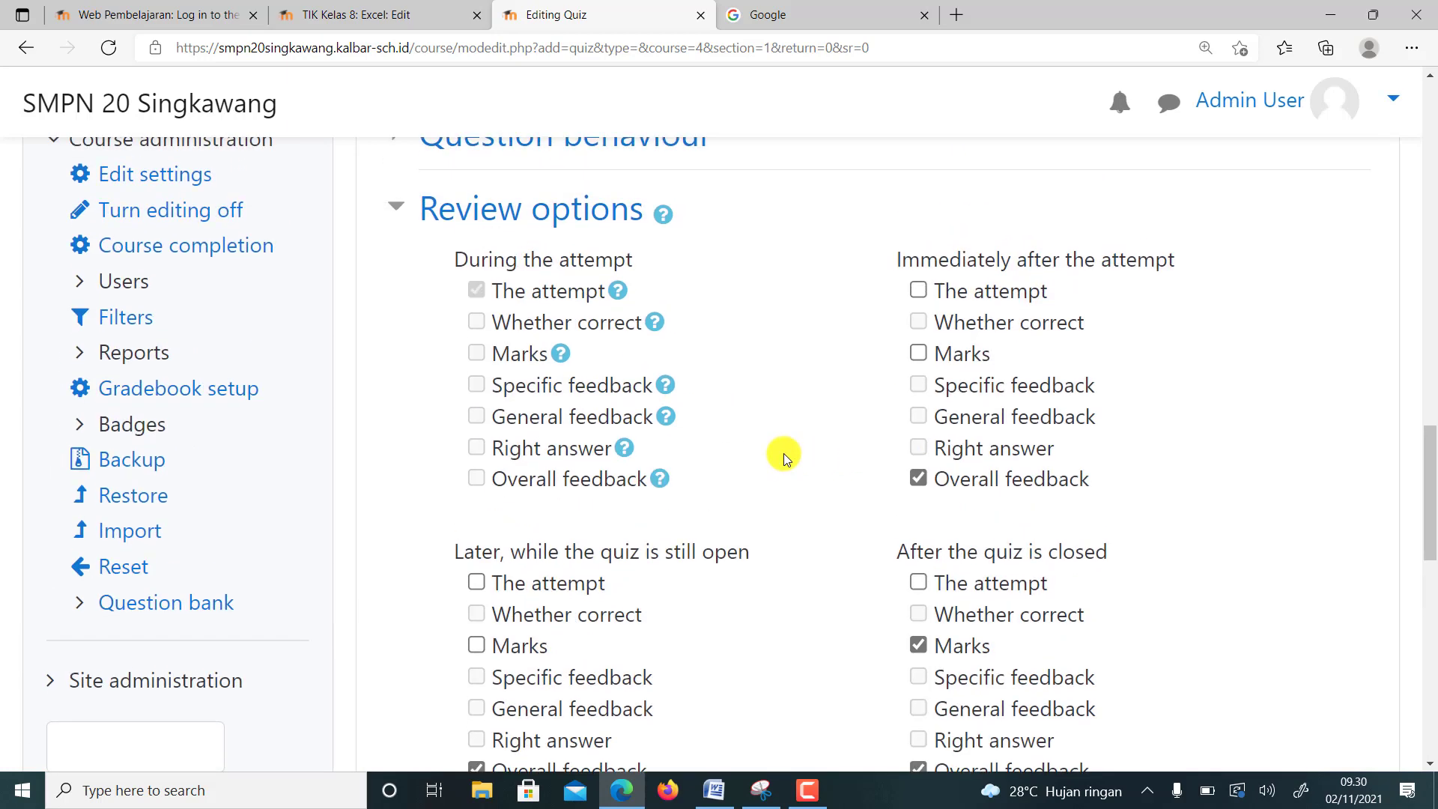
- Try The attempt and Right answer for immediately after the attempt, and disable Marks for after the quiz is closed
{"action": "left_click", "coordinate": [922, 294]}
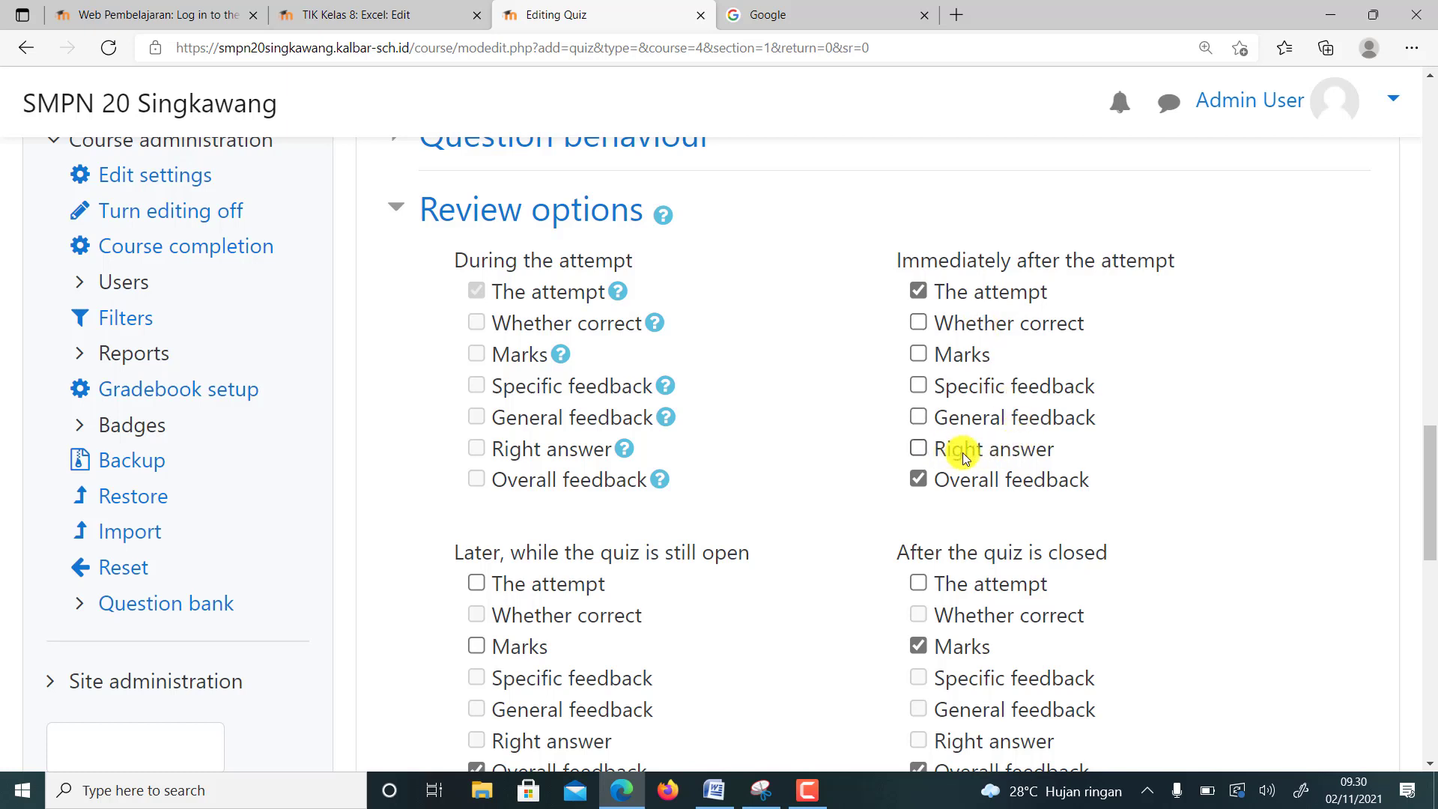
{"action": "left_click", "coordinate": [920, 449]}
{"action": "left_click", "coordinate": [921, 291]}
{"action": "left_click", "coordinate": [918, 291]}
{"action": "left_click", "coordinate": [921, 291]}
{"action": "scroll", "coordinate": [923, 289], "scroll_direction": "down", "scroll_amount": 4}
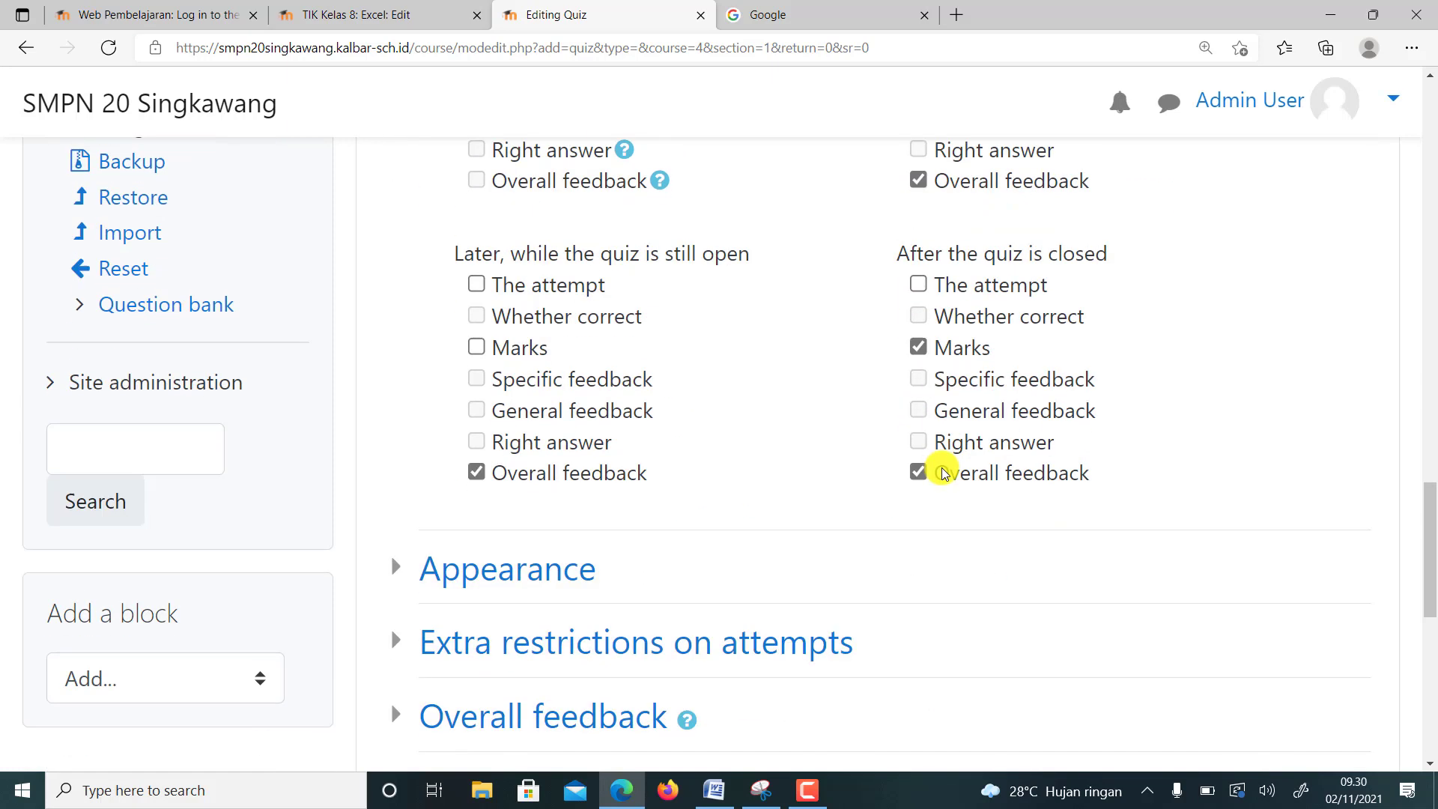
{"action": "left_click", "coordinate": [918, 328]}
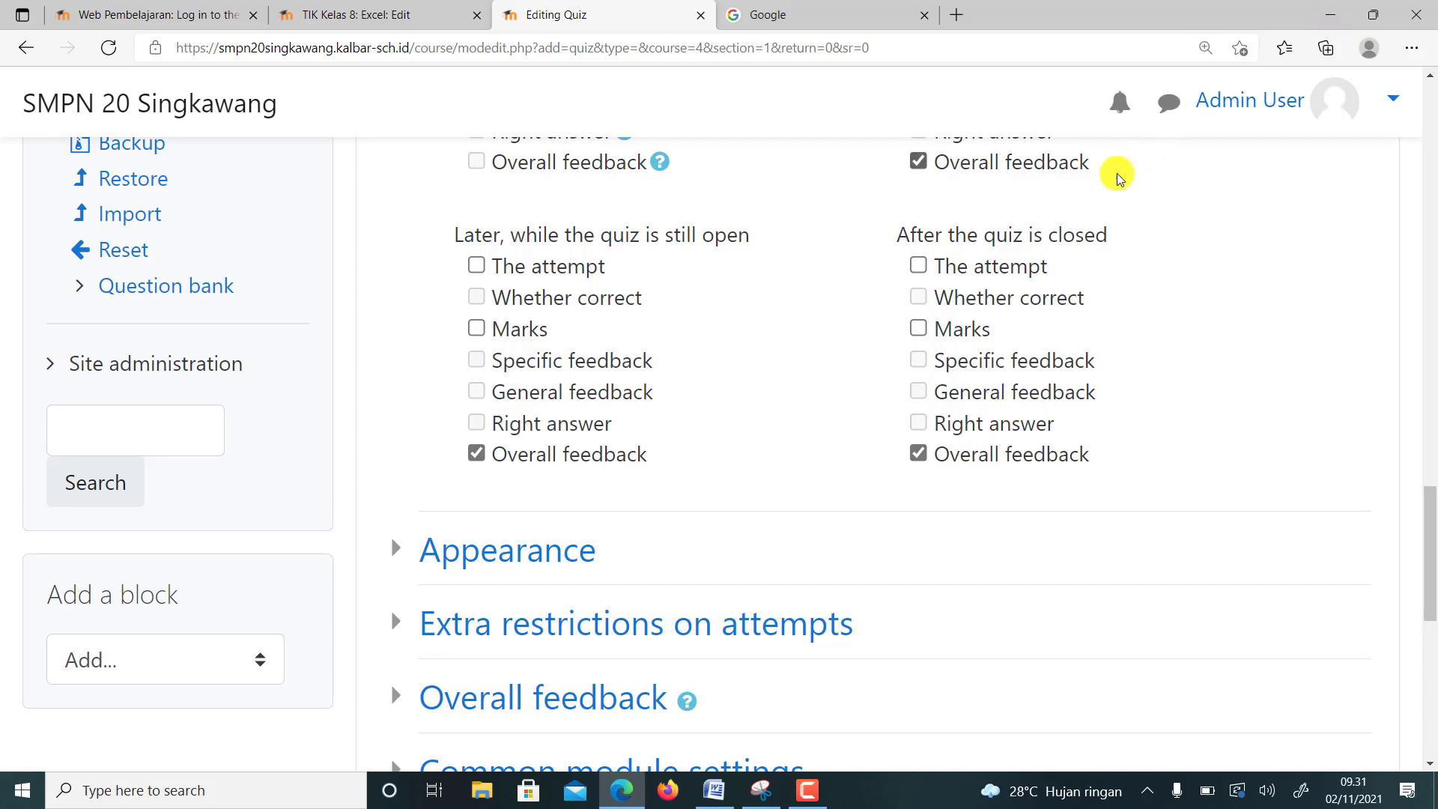
- Save the quiz settings and display the quiz
{"action": "scroll", "coordinate": [1026, 296], "scroll_direction": "down", "scroll_amount": 4}
{"action": "scroll", "coordinate": [1069, 203], "scroll_direction": "up", "scroll_amount": 4}
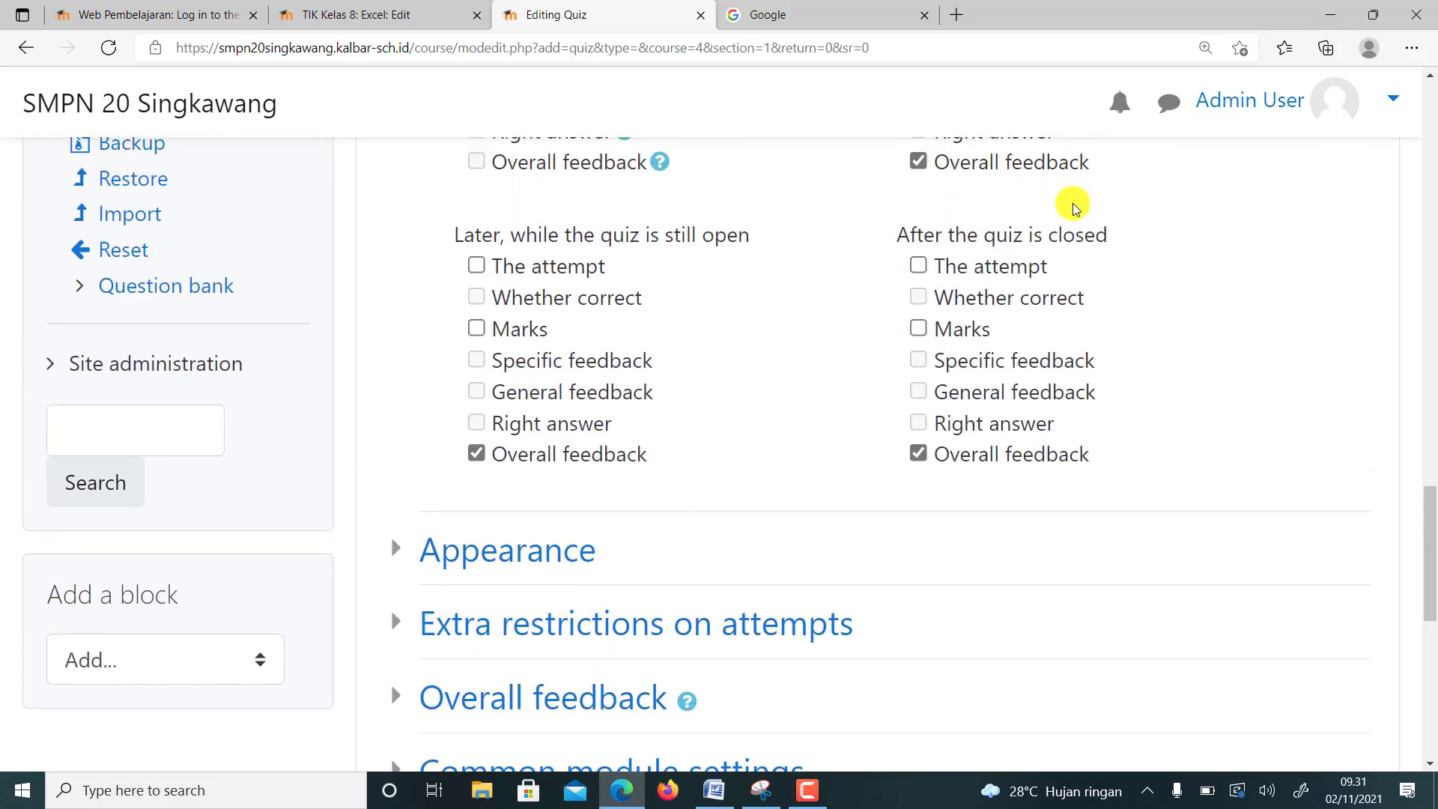
{"action": "scroll", "coordinate": [1069, 202], "scroll_direction": "down", "scroll_amount": 7}
{"action": "scroll", "coordinate": [1073, 206], "scroll_direction": "up", "scroll_amount": 3}
{"action": "scroll", "coordinate": [1073, 206], "scroll_direction": "down", "scroll_amount": 5}
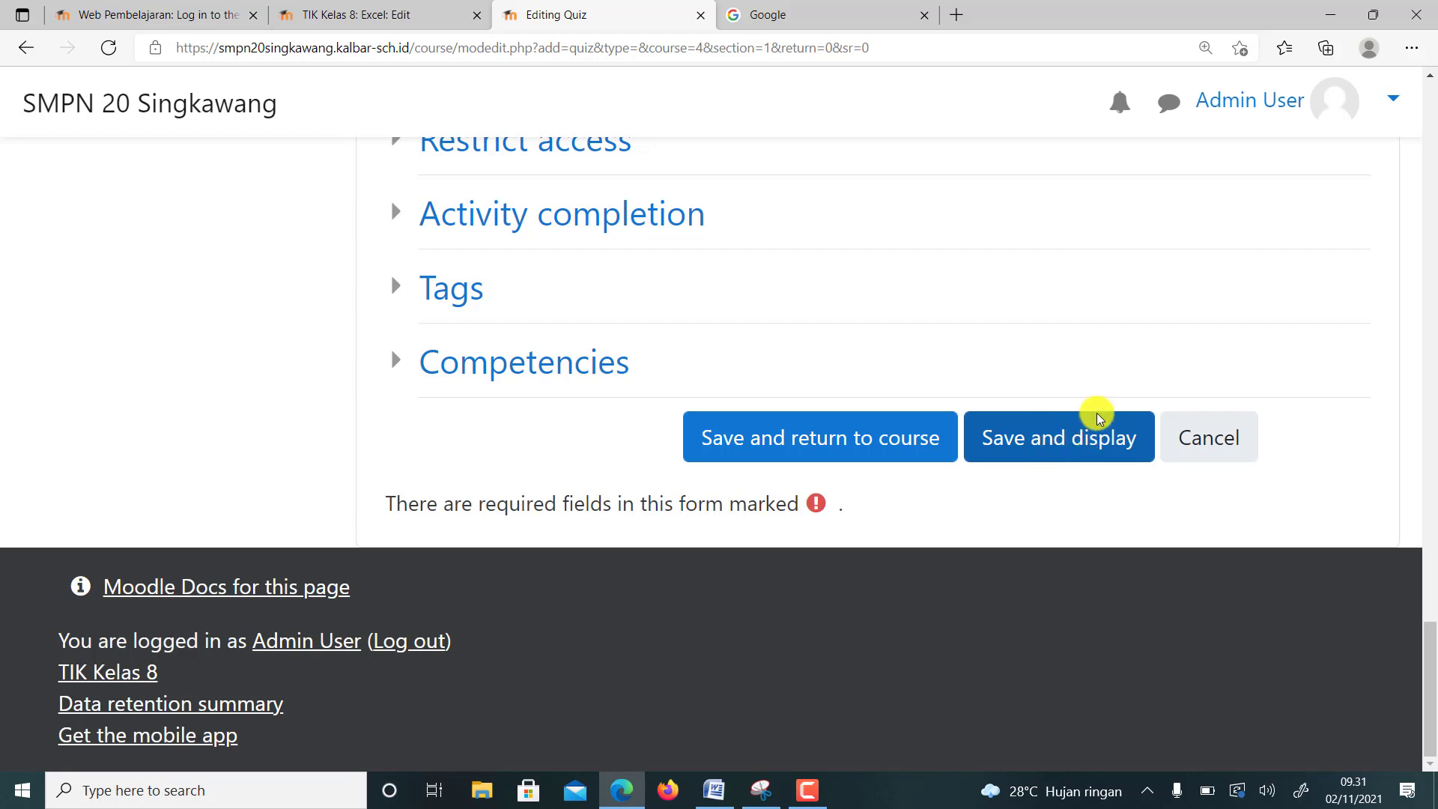
{"action": "left_click", "coordinate": [1044, 438]}
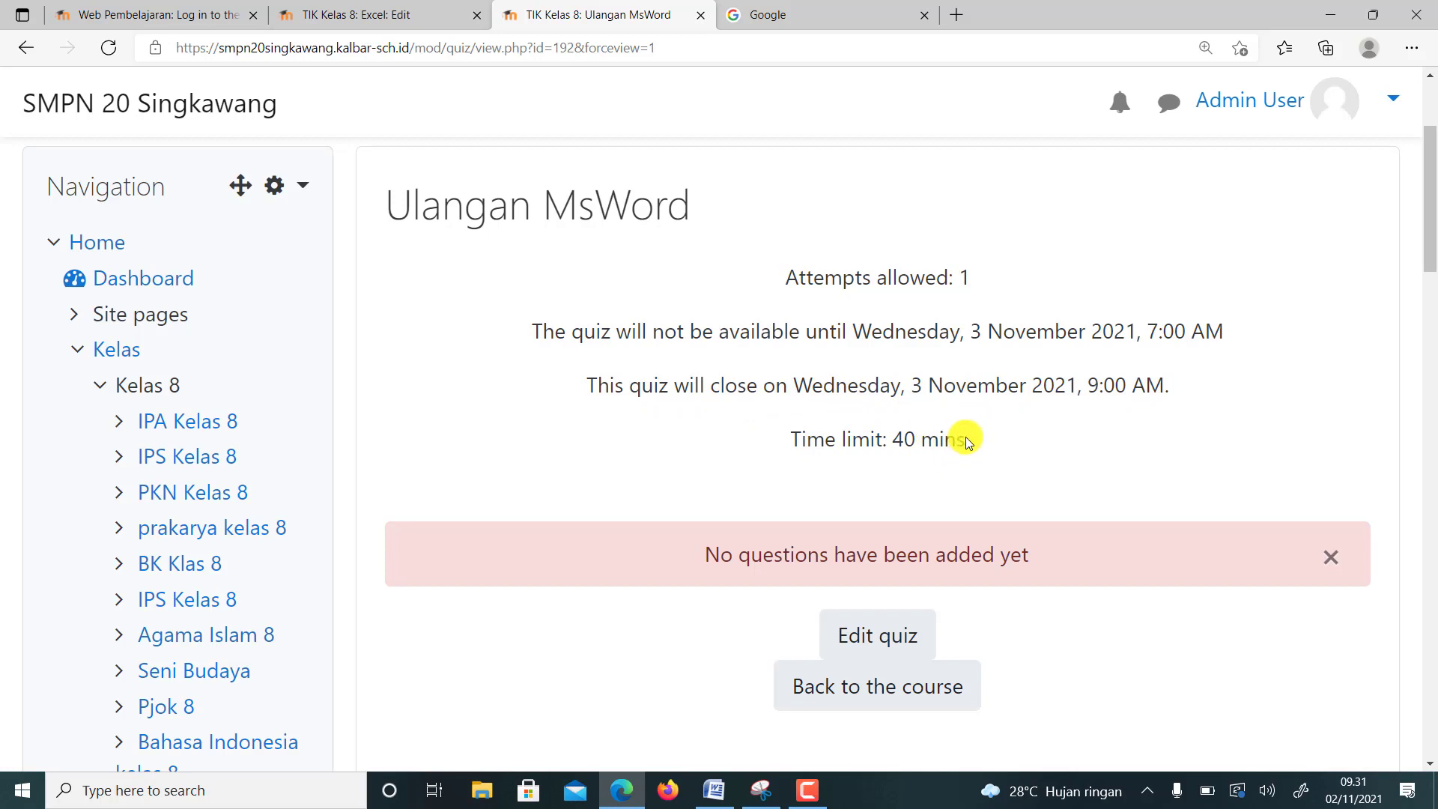
- Open the Ulangan MsWord quiz's question editing page
{"action": "scroll", "coordinate": [965, 438], "scroll_direction": "down", "scroll_amount": 1}
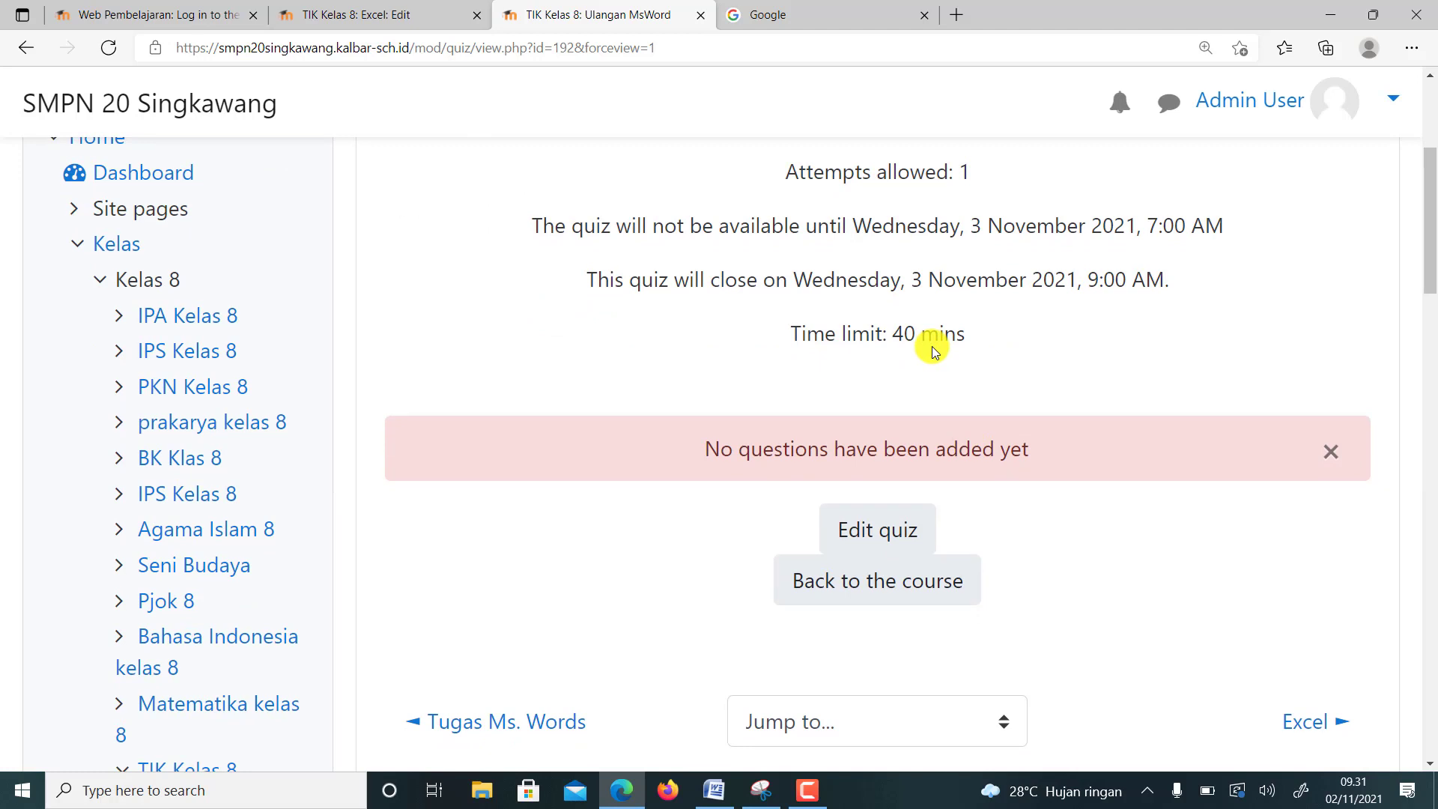
{"action": "left_click", "coordinate": [873, 526]}
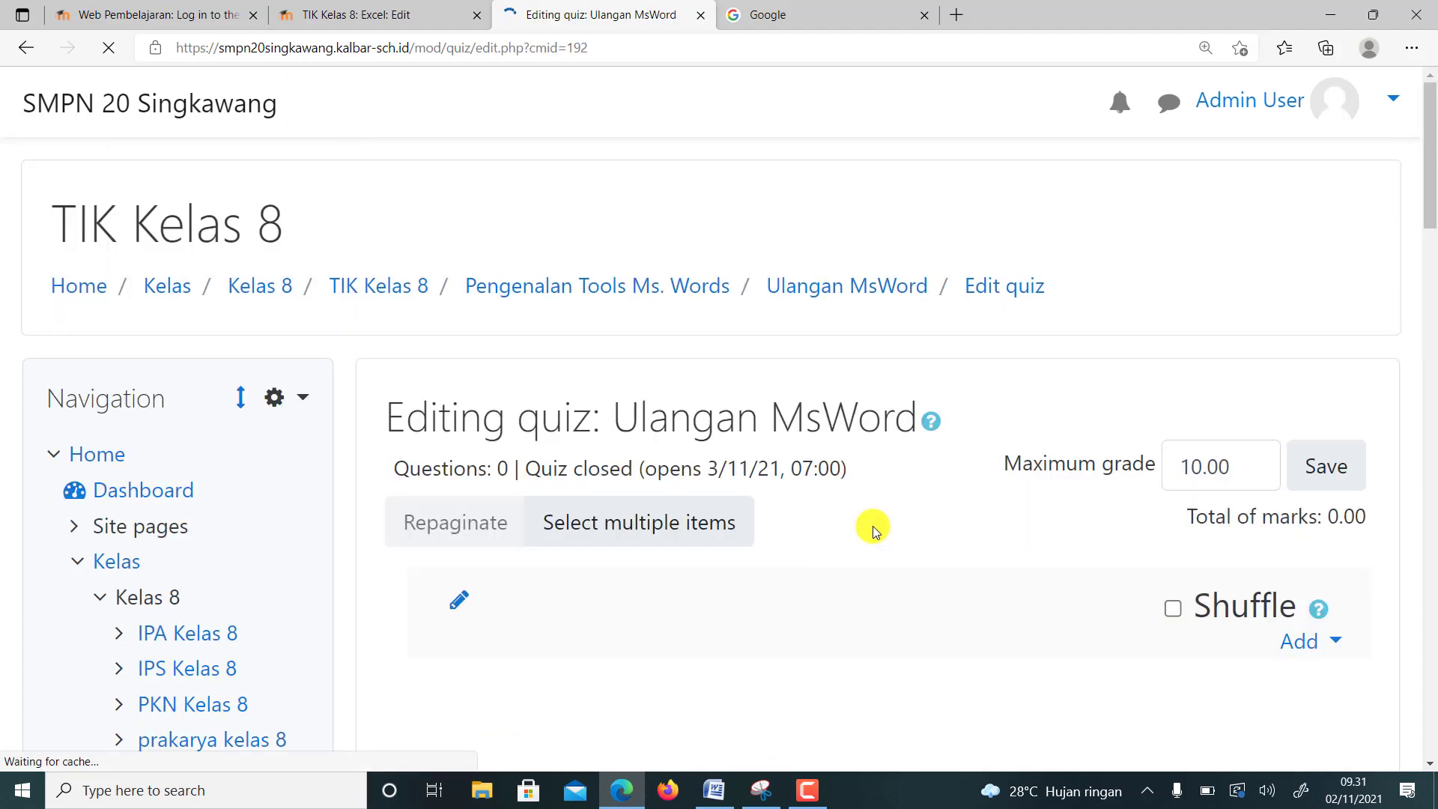
{"action": "scroll", "coordinate": [873, 526], "scroll_direction": "down", "scroll_amount": 3}
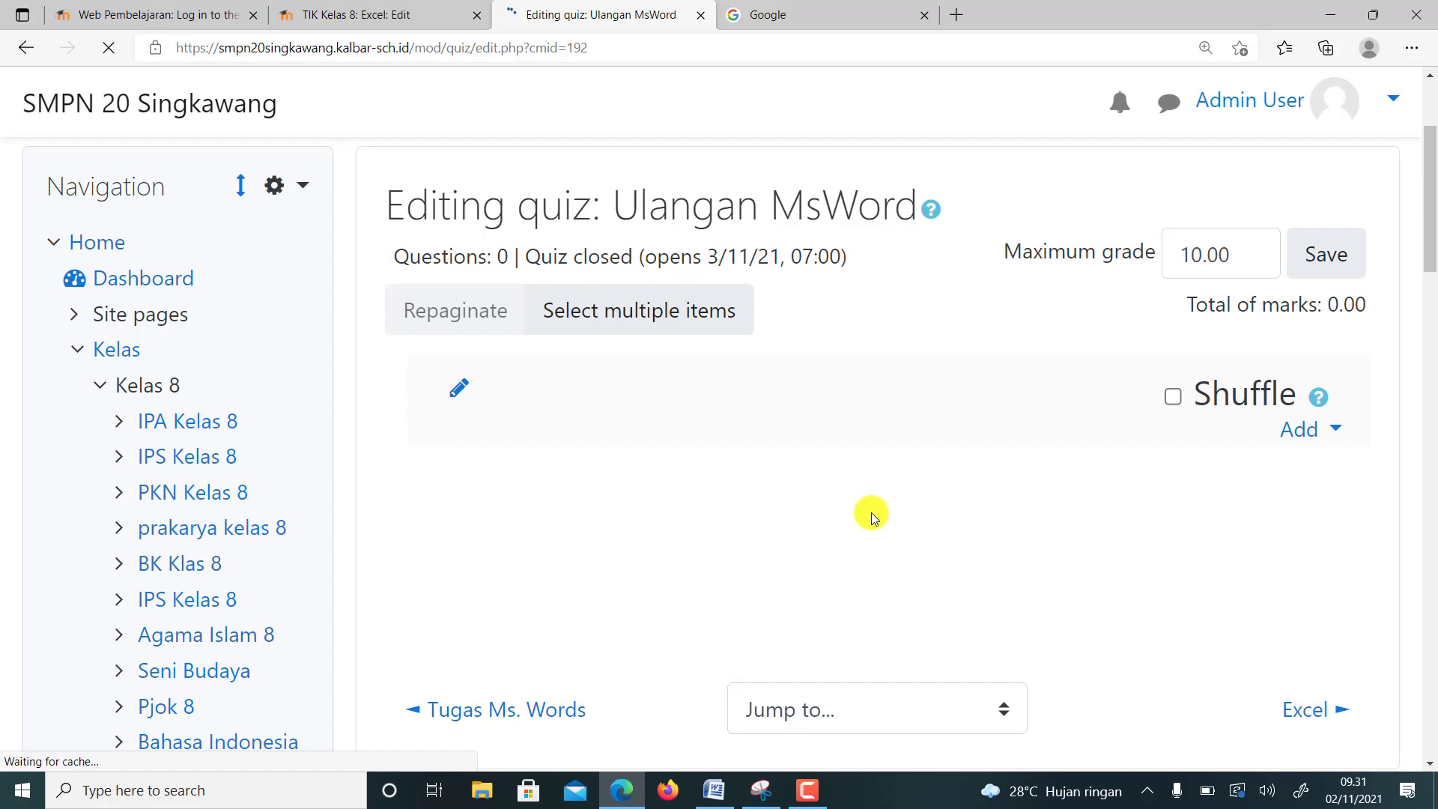
{"action": "scroll", "coordinate": [870, 512], "scroll_direction": "down", "scroll_amount": 2}
{"action": "scroll", "coordinate": [870, 512], "scroll_direction": "up", "scroll_amount": 1}
{"action": "scroll", "coordinate": [870, 512], "scroll_direction": "up", "scroll_amount": 1}
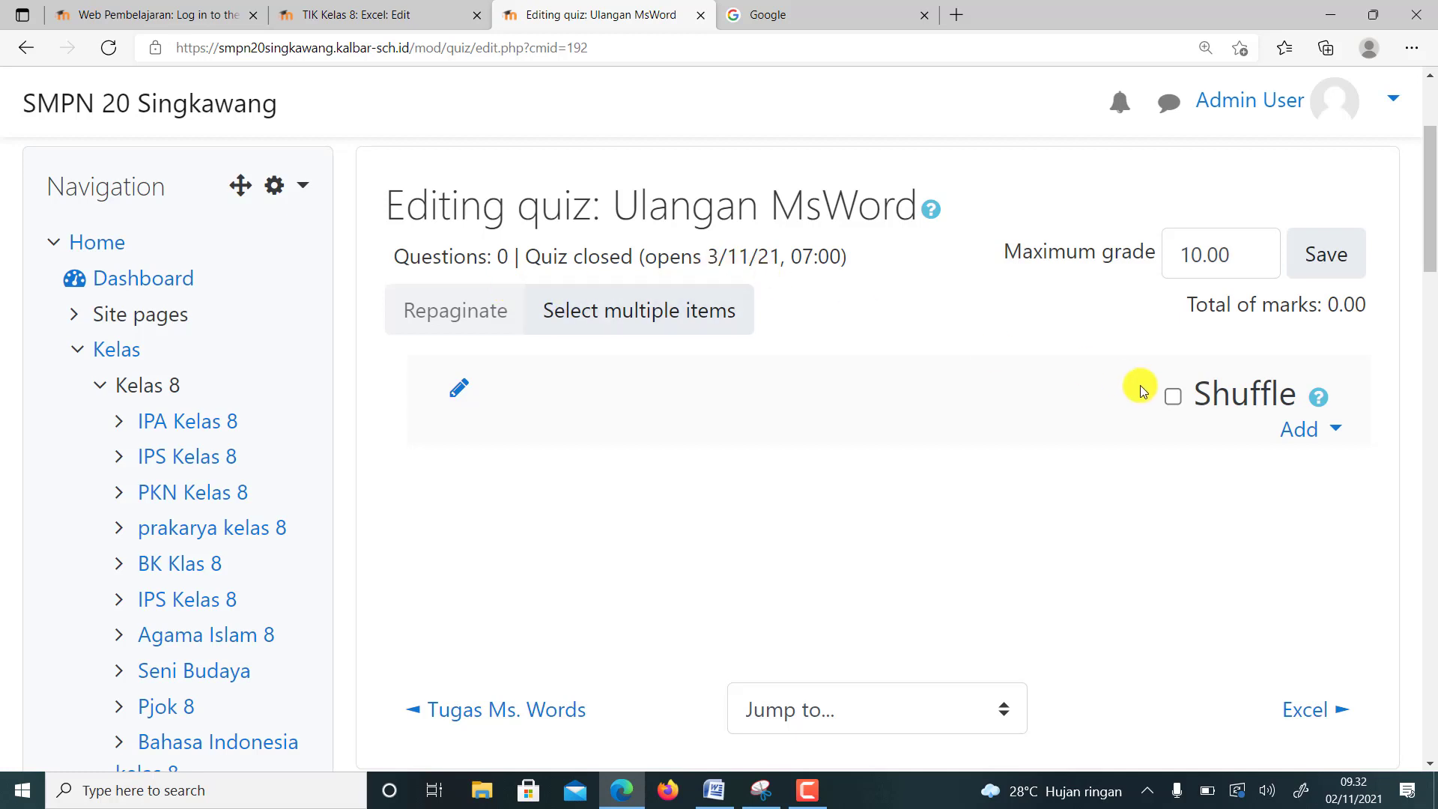
- Start adding a new question to the Ulangan MsWord quiz
{"action": "left_click", "coordinate": [1336, 433]}
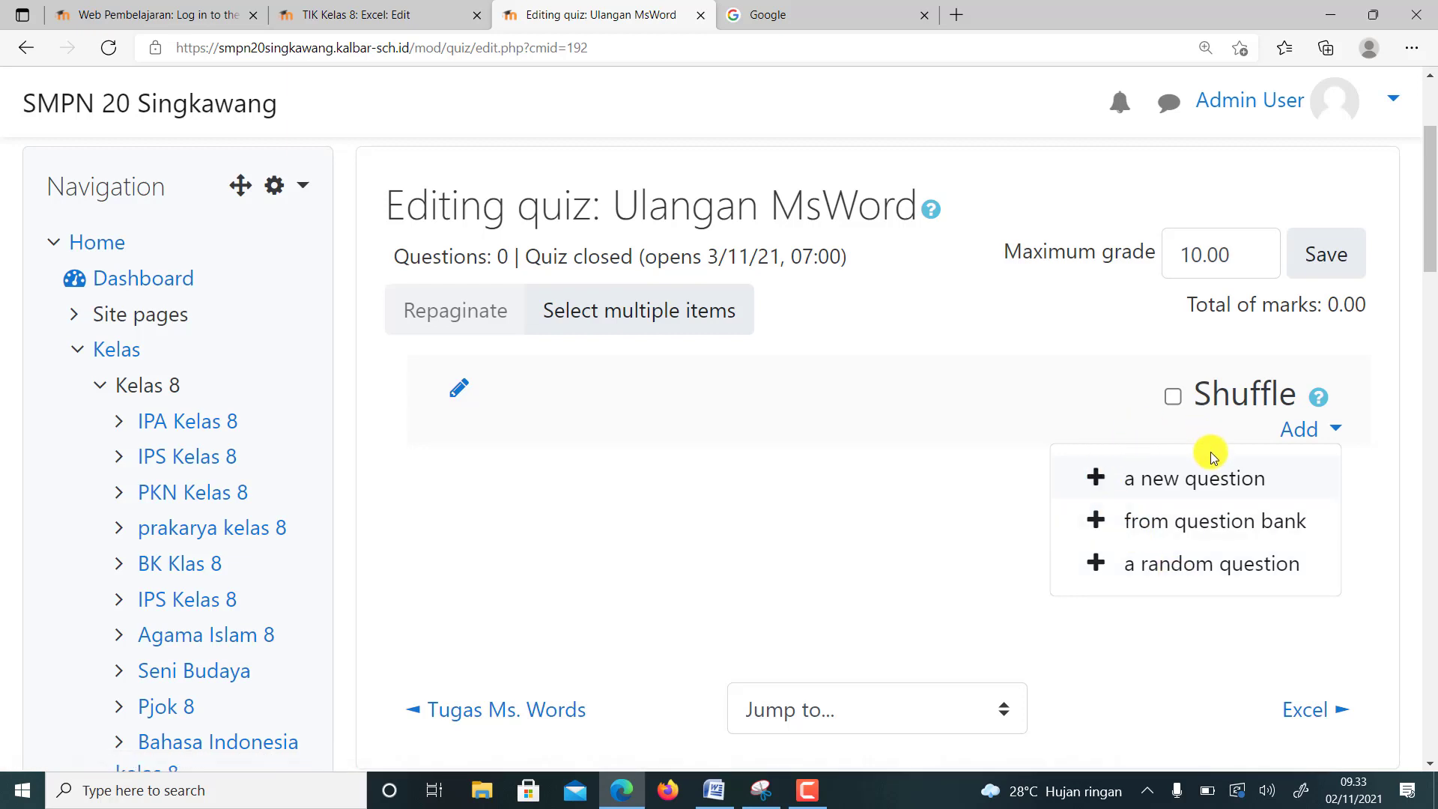
{"action": "left_click", "coordinate": [1177, 483]}
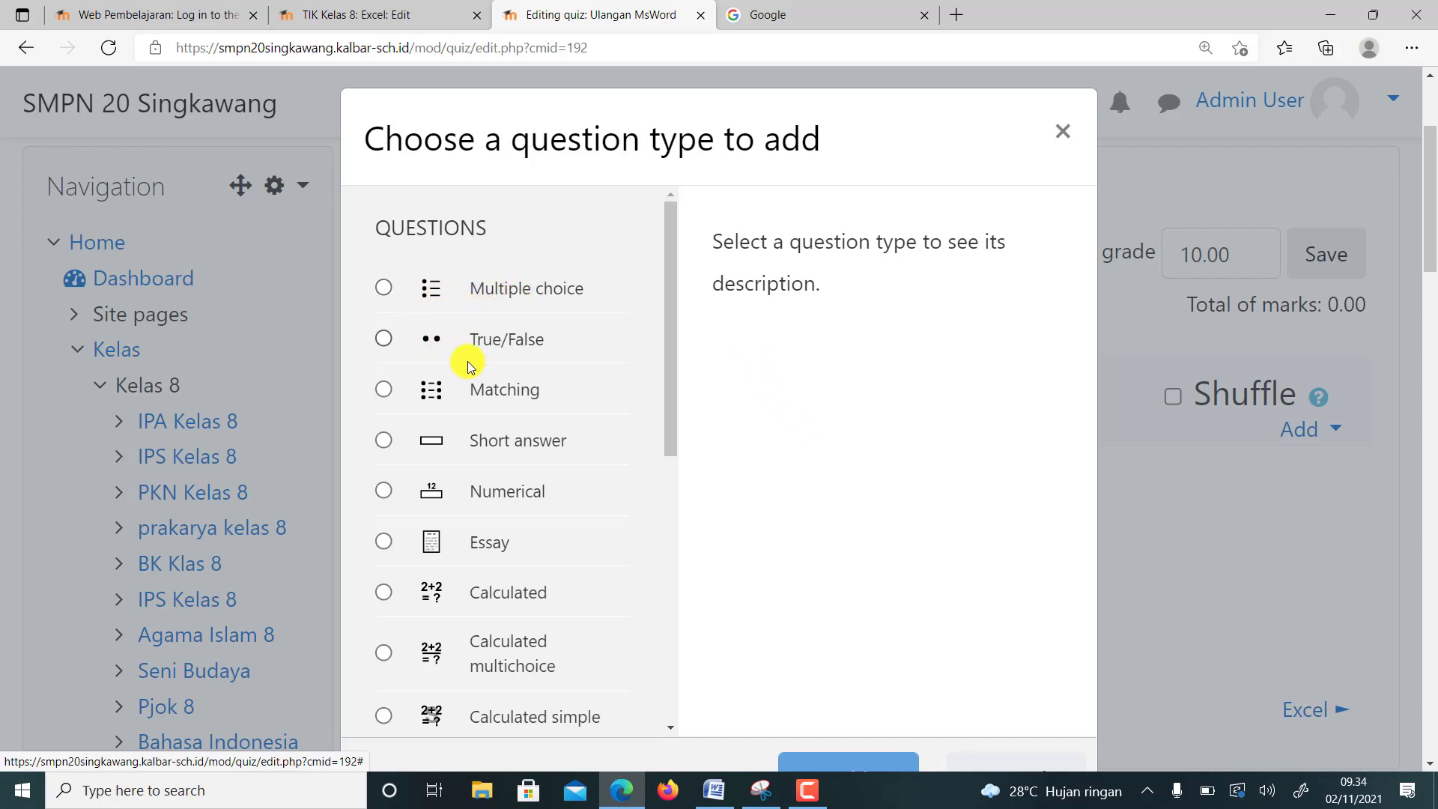
- Examine the full list of question types available for the quiz, from Multiple choice to Description
{"action": "scroll", "coordinate": [468, 365], "scroll_direction": "down", "scroll_amount": 7}
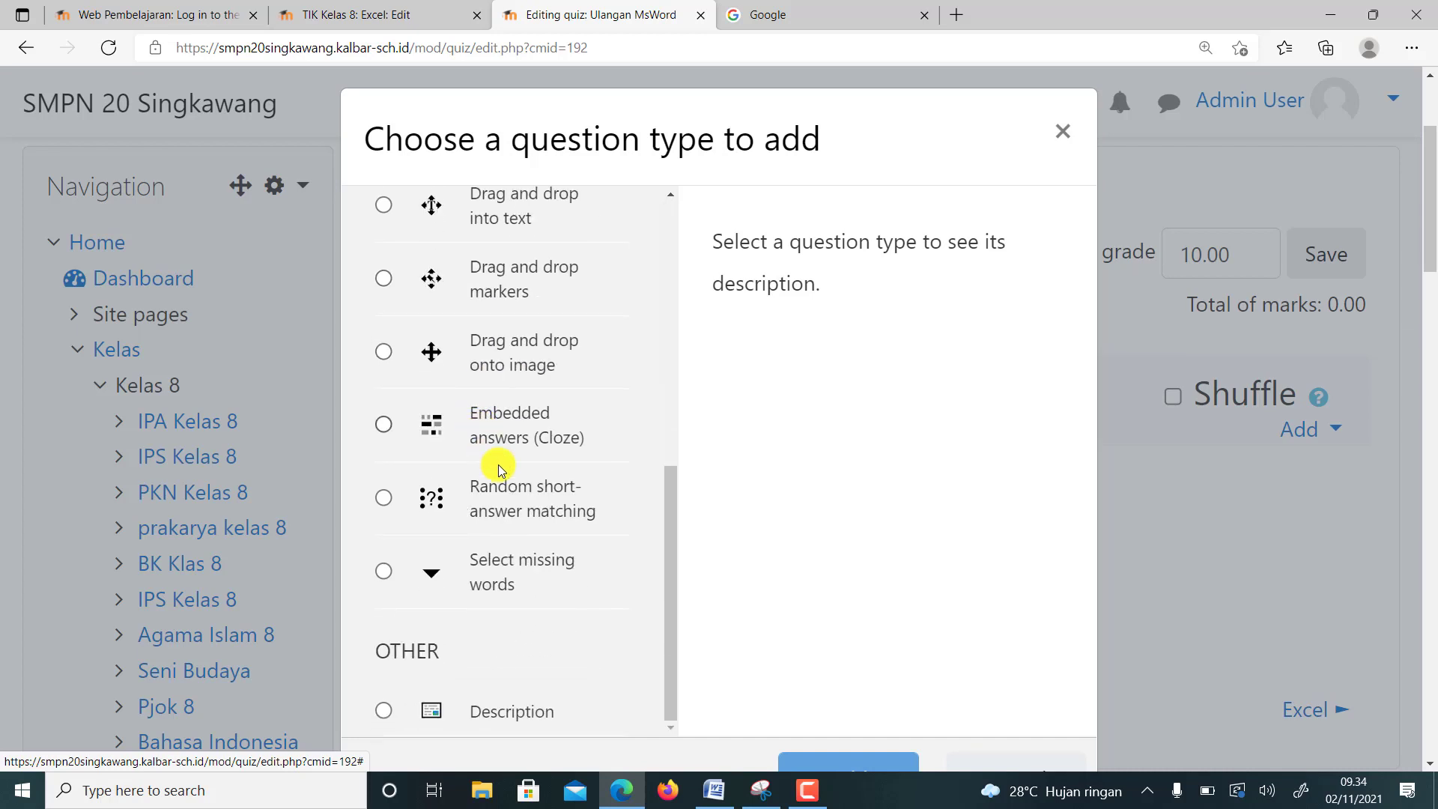
{"action": "scroll", "coordinate": [499, 468], "scroll_direction": "up", "scroll_amount": 8}
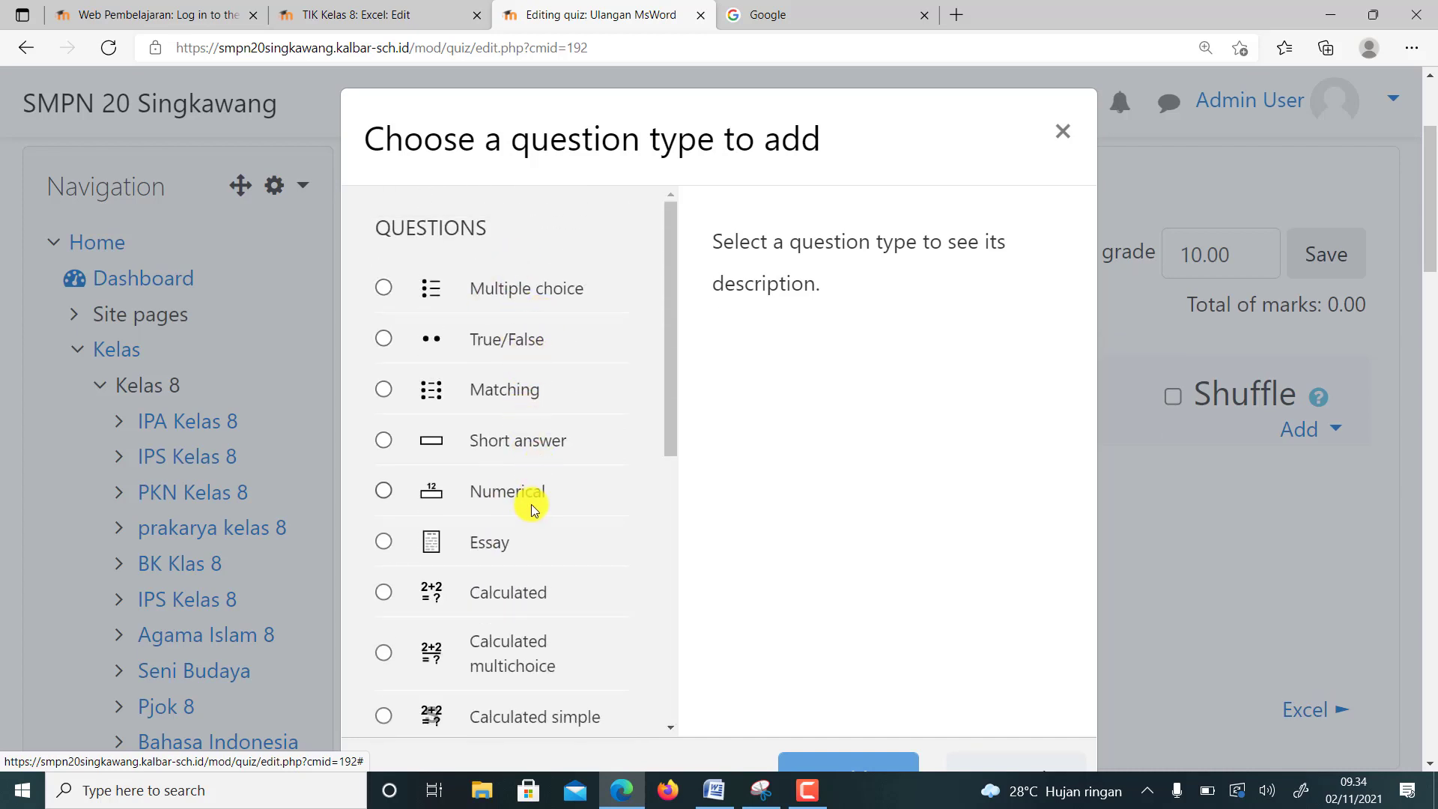
{"action": "scroll", "coordinate": [516, 550], "scroll_direction": "down", "scroll_amount": 1}
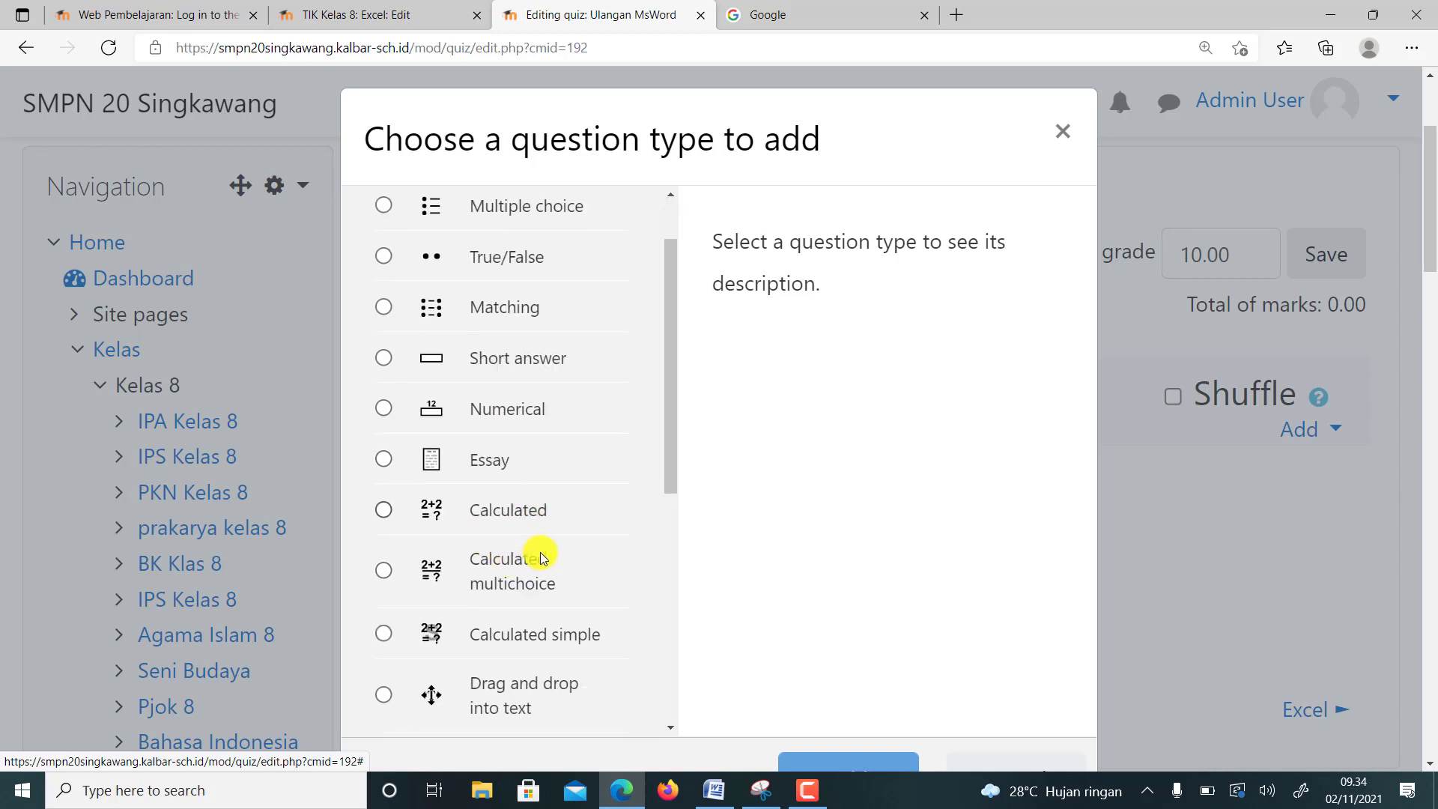
{"action": "scroll", "coordinate": [541, 555], "scroll_direction": "down", "scroll_amount": 1}
{"action": "scroll", "coordinate": [524, 521], "scroll_direction": "down", "scroll_amount": 1}
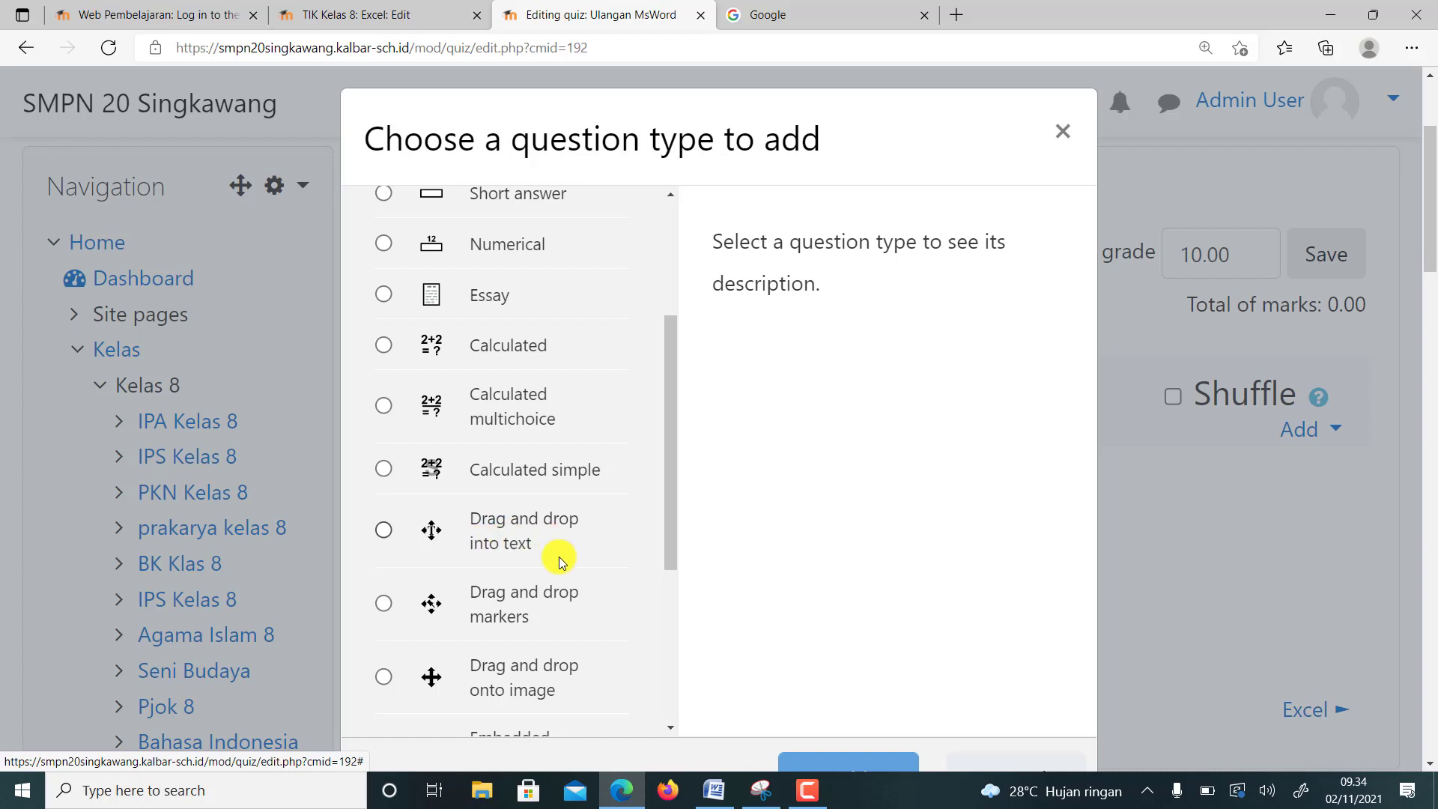
{"action": "scroll", "coordinate": [559, 555], "scroll_direction": "down", "scroll_amount": 2}
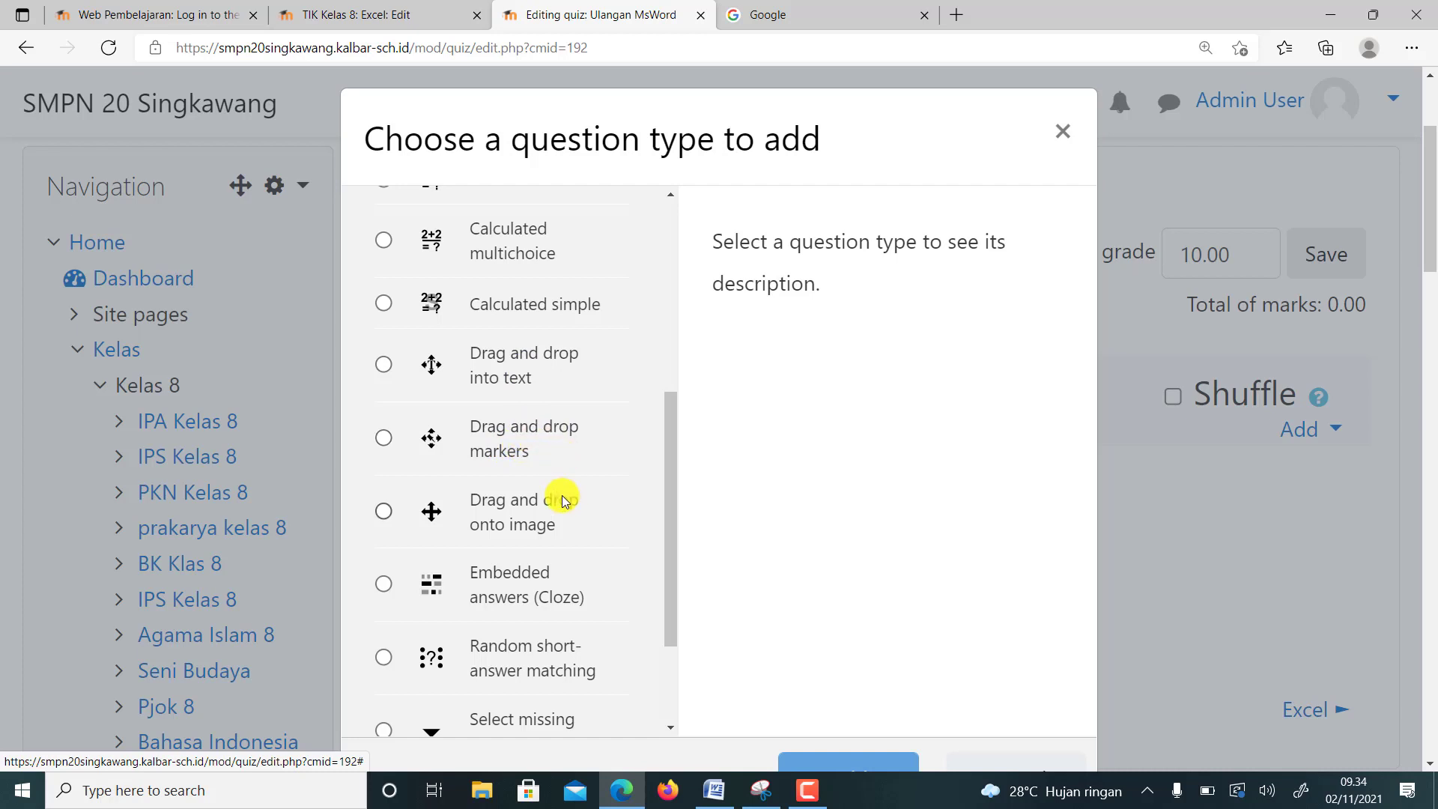
{"action": "scroll", "coordinate": [552, 497], "scroll_direction": "down", "scroll_amount": 2}
{"action": "scroll", "coordinate": [550, 503], "scroll_direction": "up", "scroll_amount": 5}
{"action": "scroll", "coordinate": [550, 497], "scroll_direction": "up", "scroll_amount": 3}
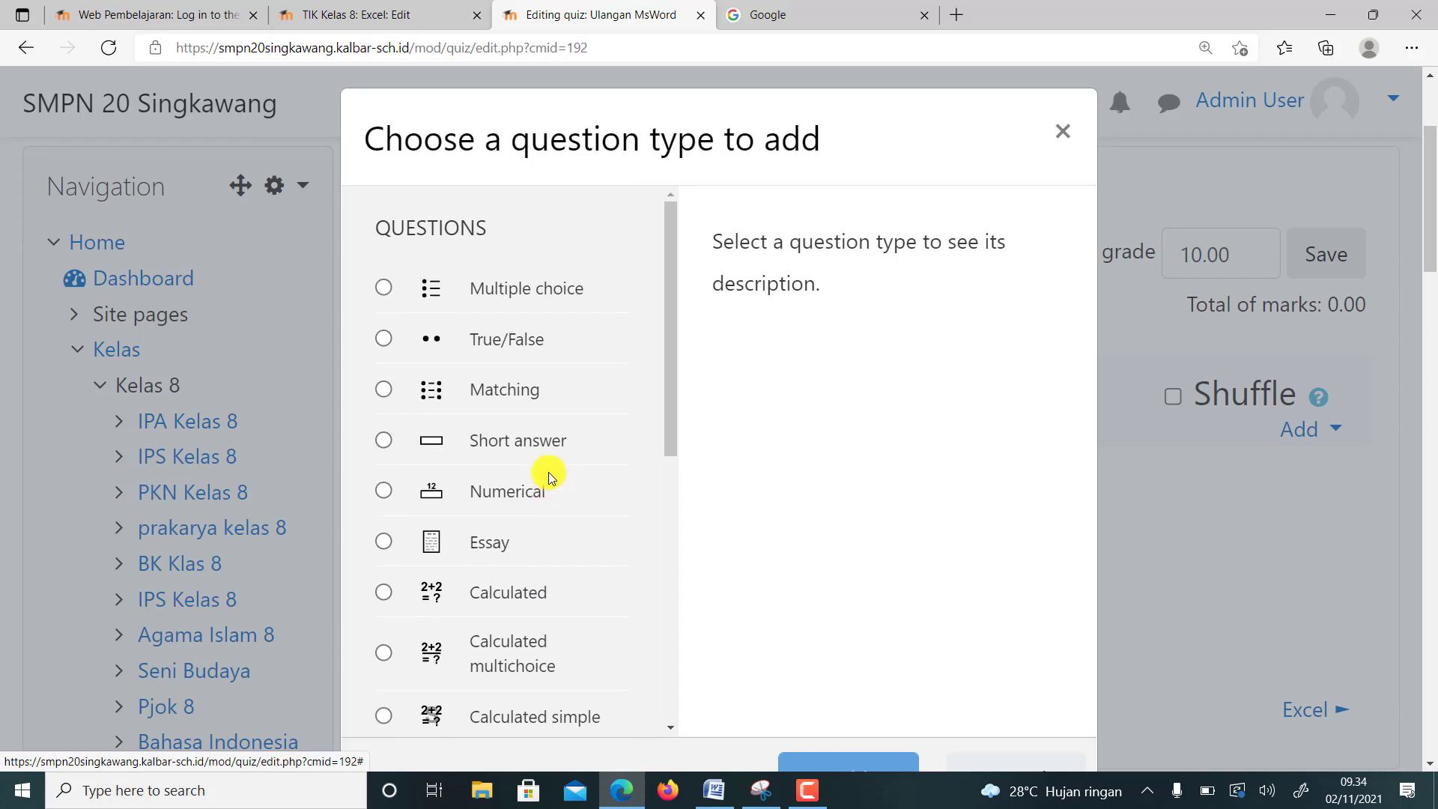
- Choose Multiple choice as the question type and add the question
{"action": "left_click", "coordinate": [383, 287]}
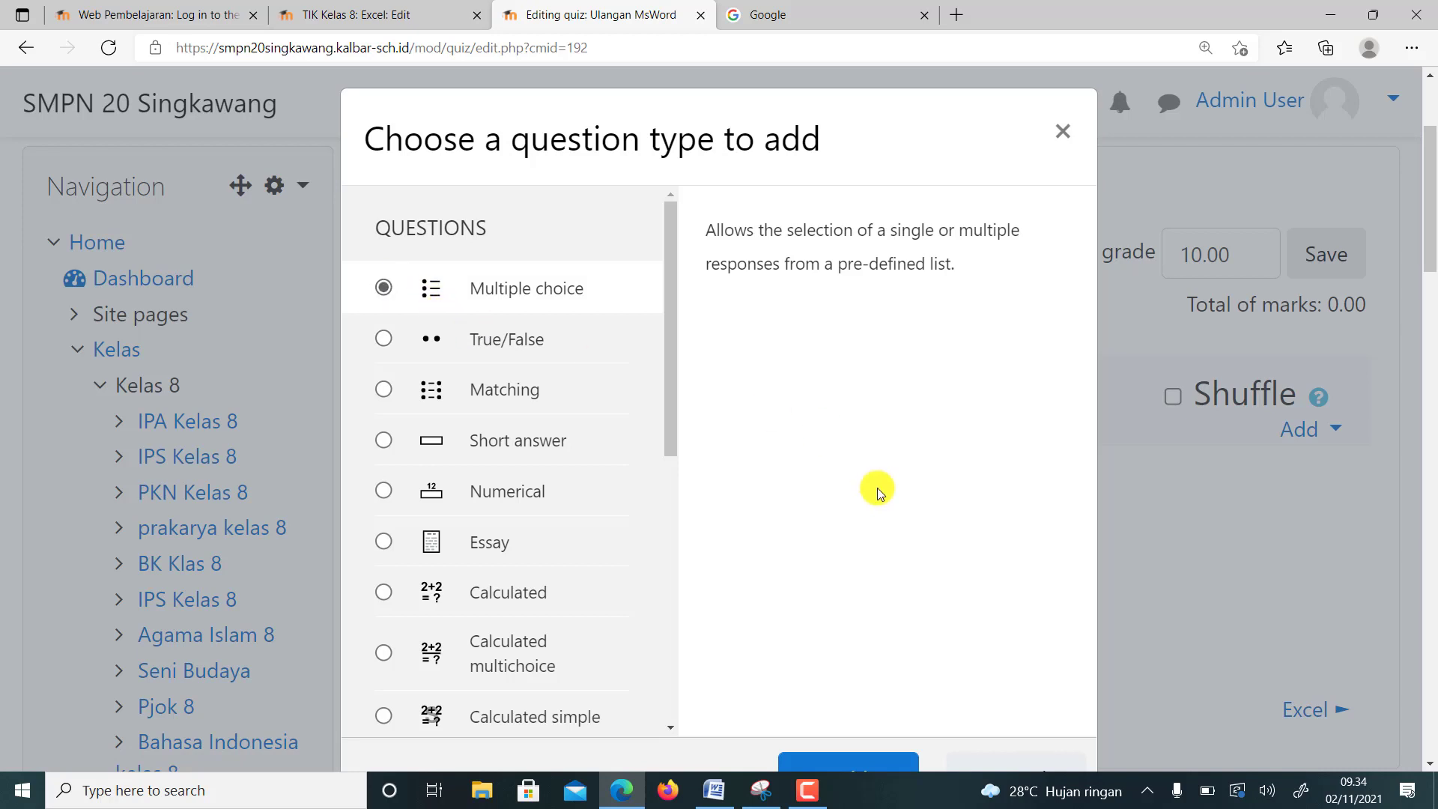
{"action": "scroll", "coordinate": [884, 498], "scroll_direction": "down", "scroll_amount": 3}
{"action": "scroll", "coordinate": [815, 498], "scroll_direction": "up", "scroll_amount": 1}
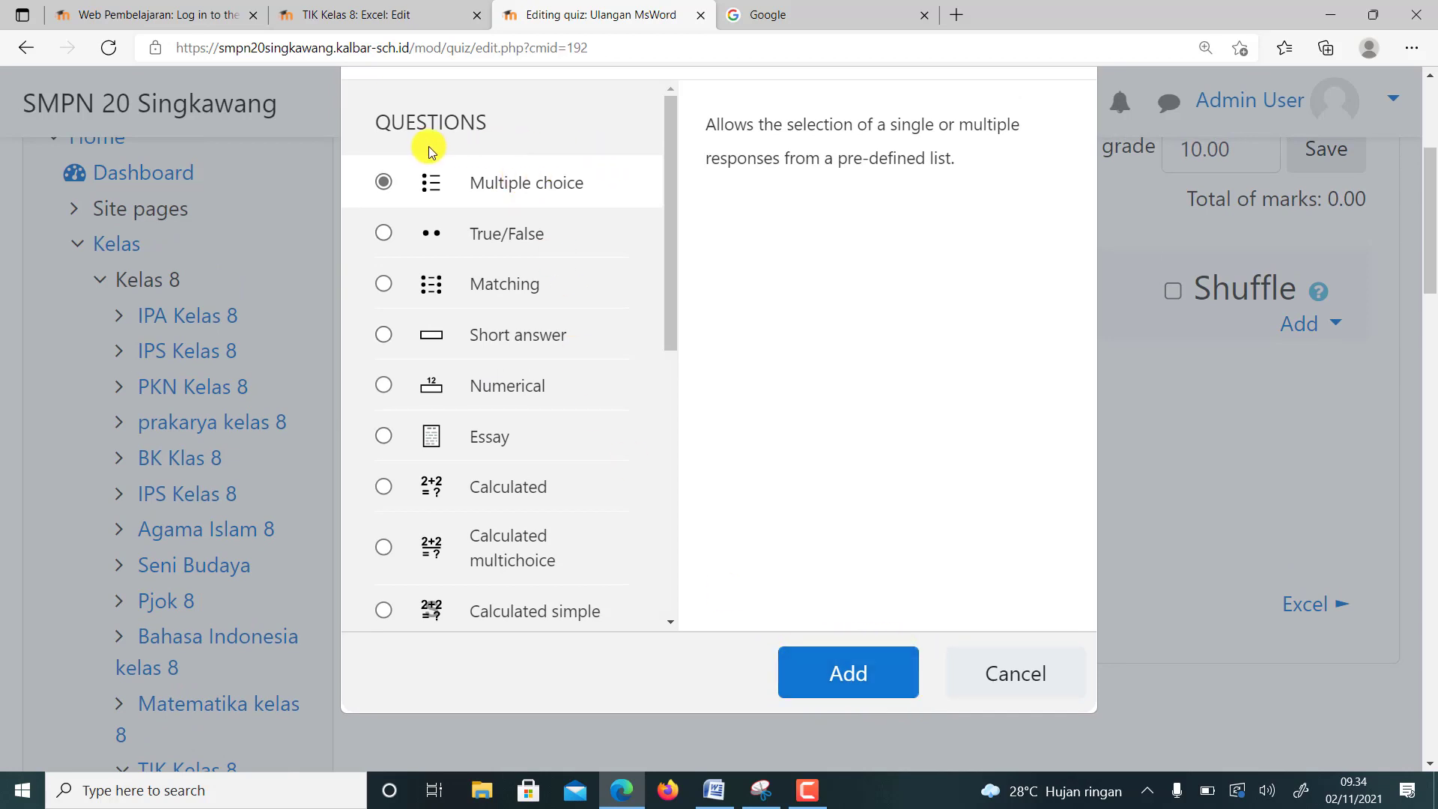
{"action": "left_click", "coordinate": [848, 674]}
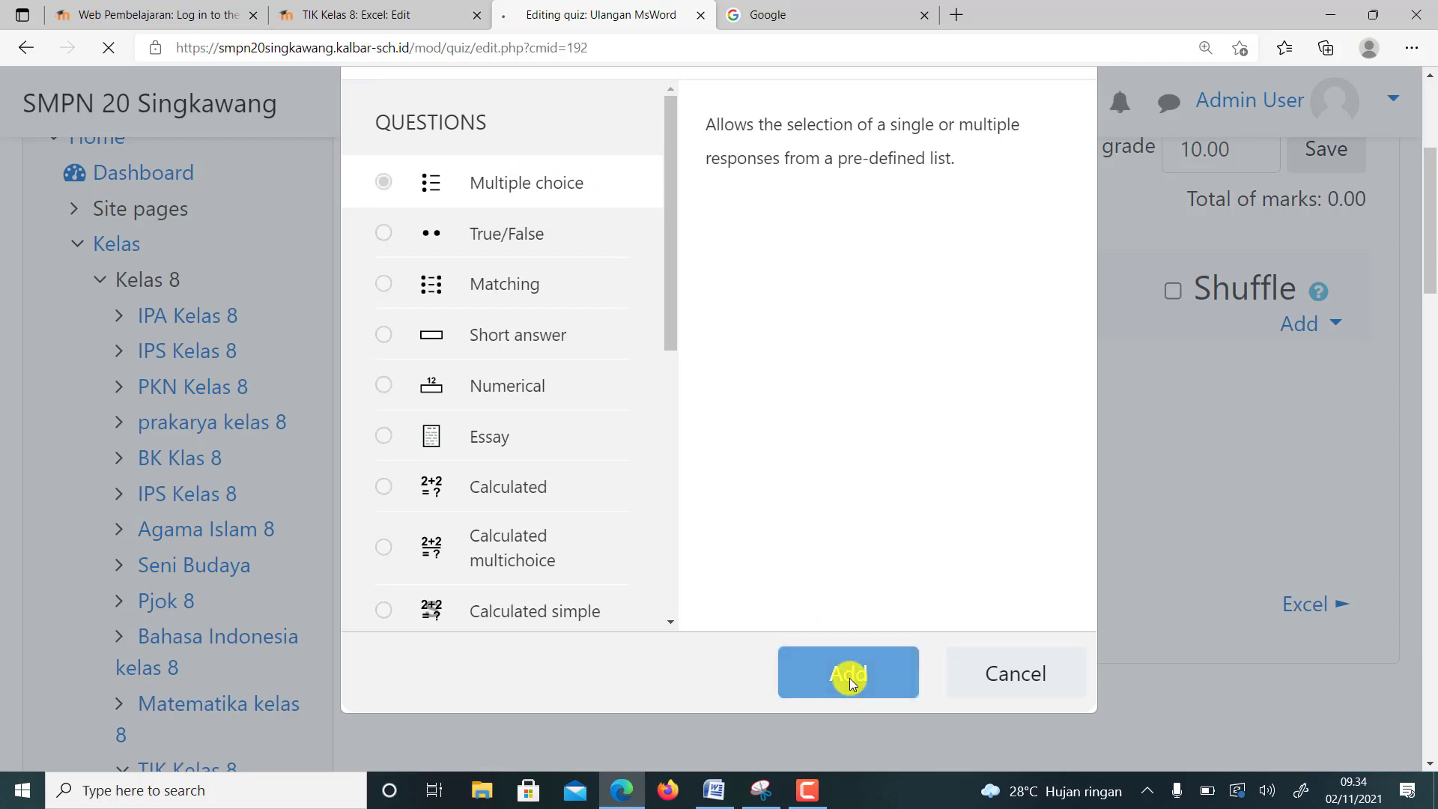
- Name the multiple choice question "Soal1"
{"action": "scroll", "coordinate": [681, 507], "scroll_direction": "down", "scroll_amount": 3}
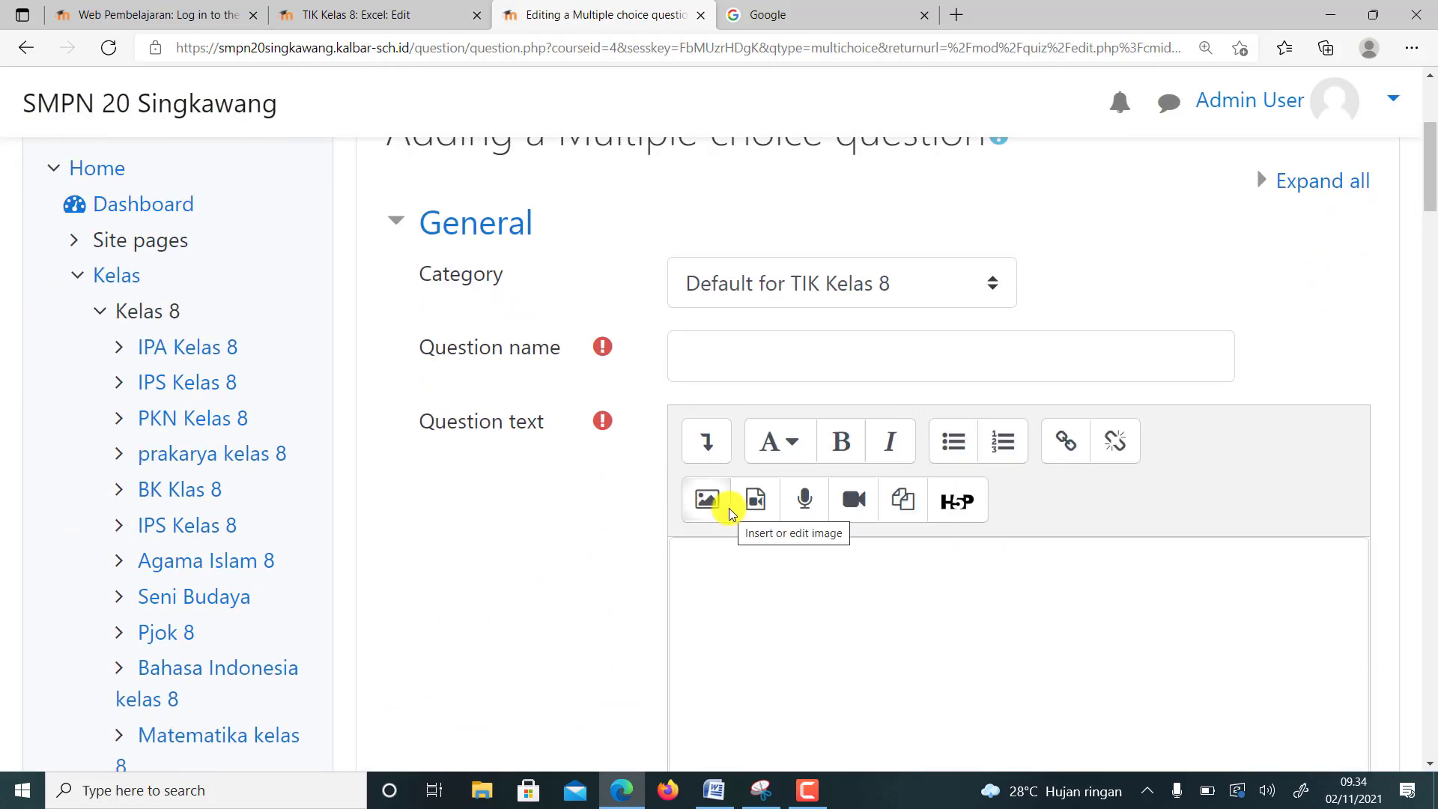
{"action": "left_click", "coordinate": [707, 357]}
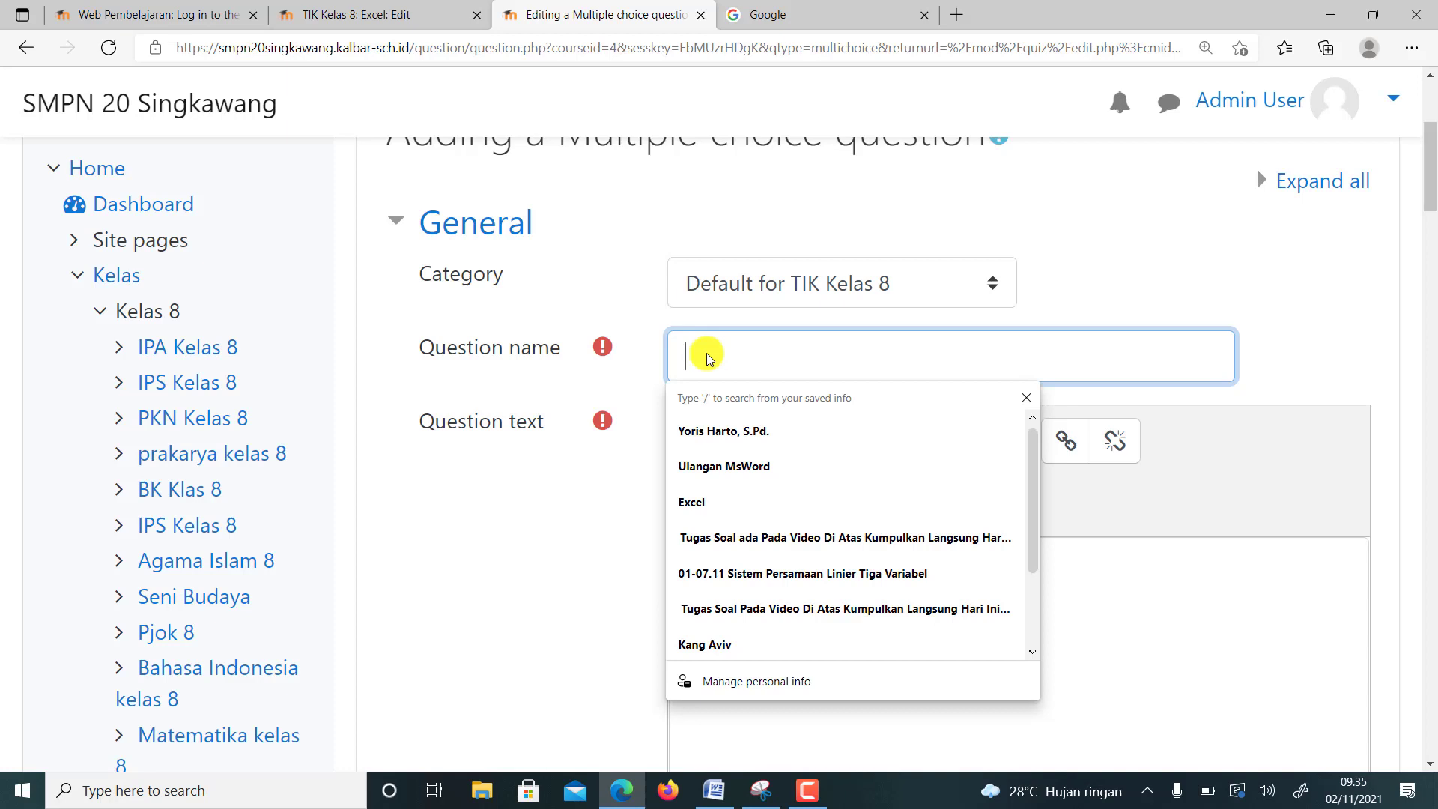
{"action": "type", "text": "So"}
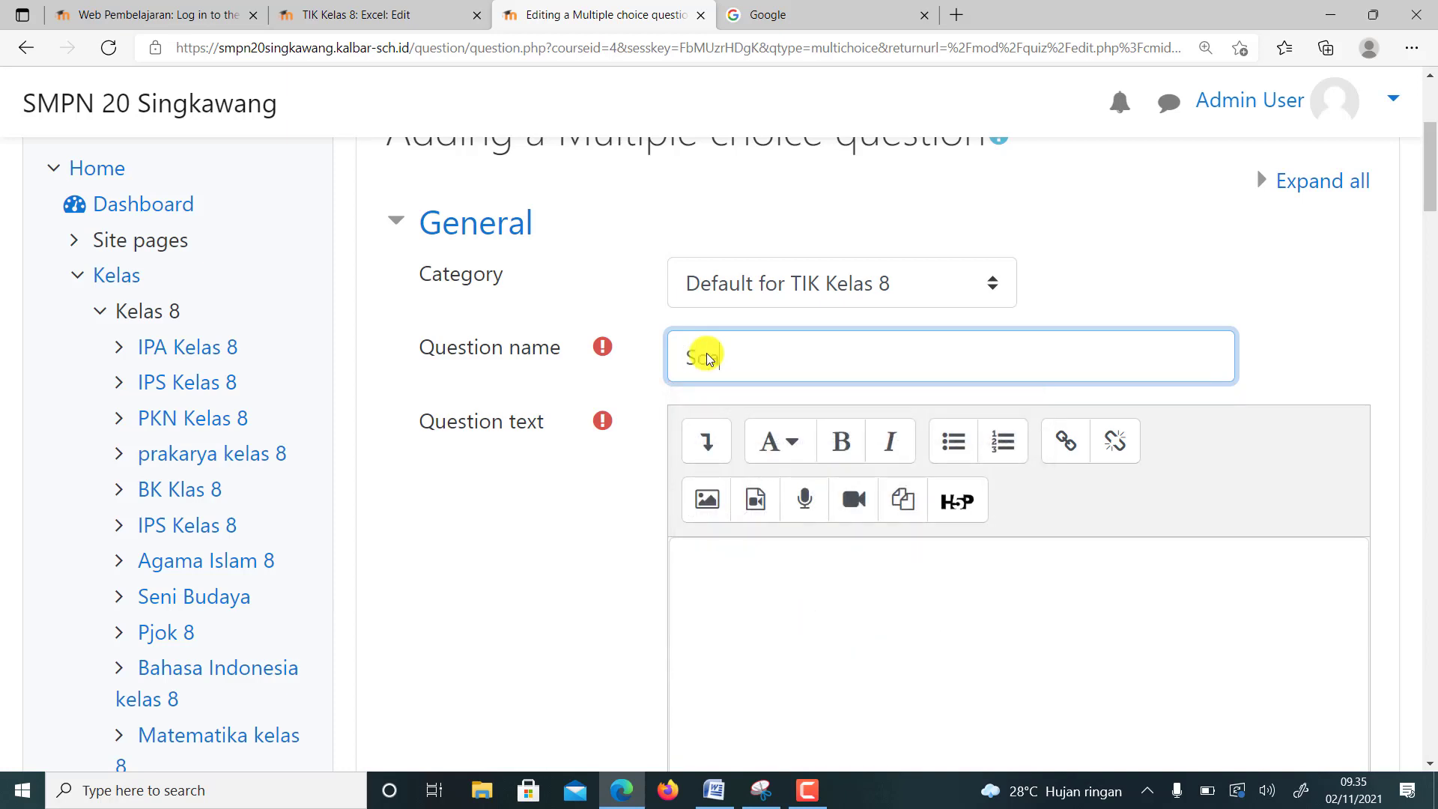
{"action": "type", "text": "al 1"}
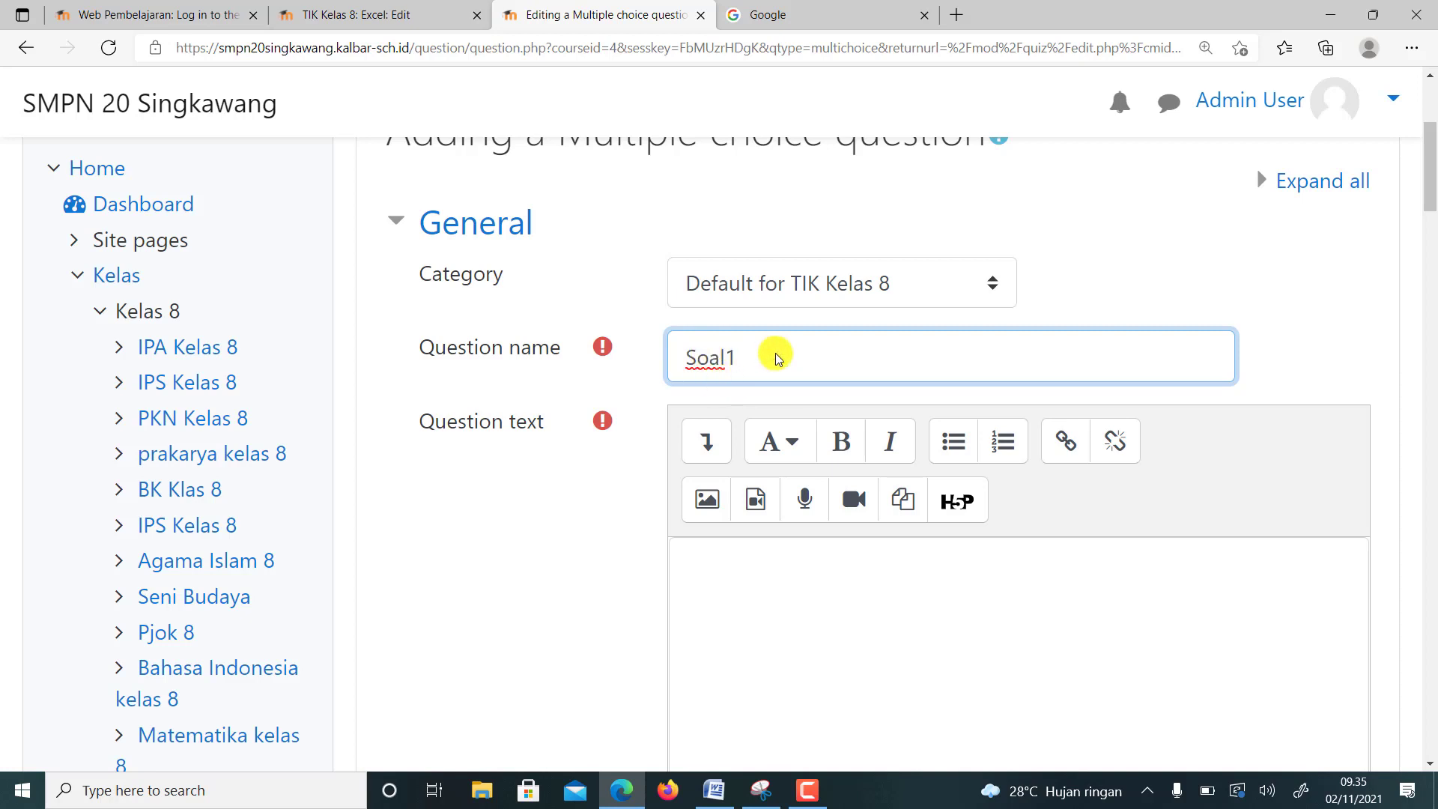
- Enter "MS. Word digunakan untuk ?" as the question text, followed by a new line
{"action": "scroll", "coordinate": [450, 368], "scroll_direction": "down", "scroll_amount": 1}
{"action": "left_click", "coordinate": [756, 496]}
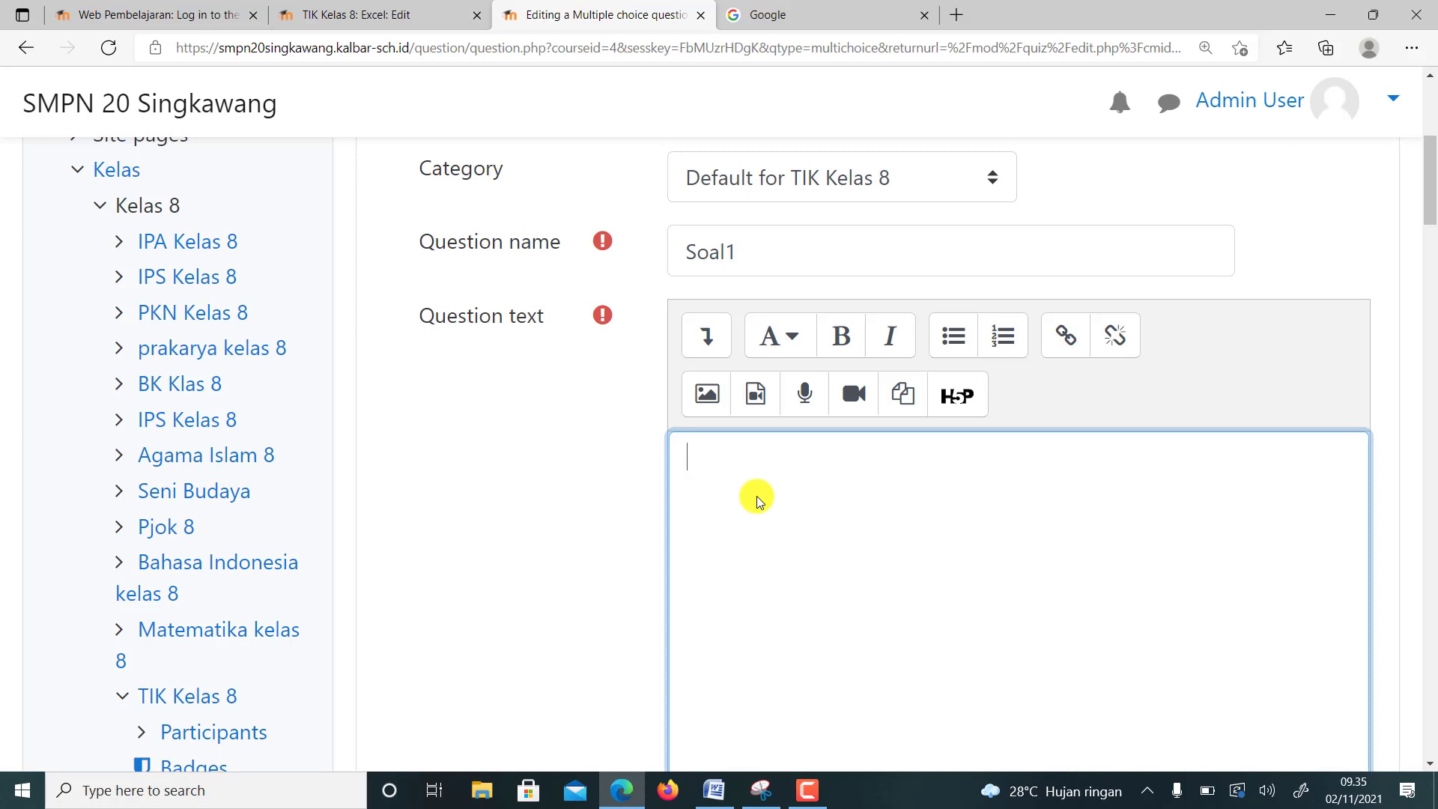
{"action": "type", "text": "MS. Mword d"}
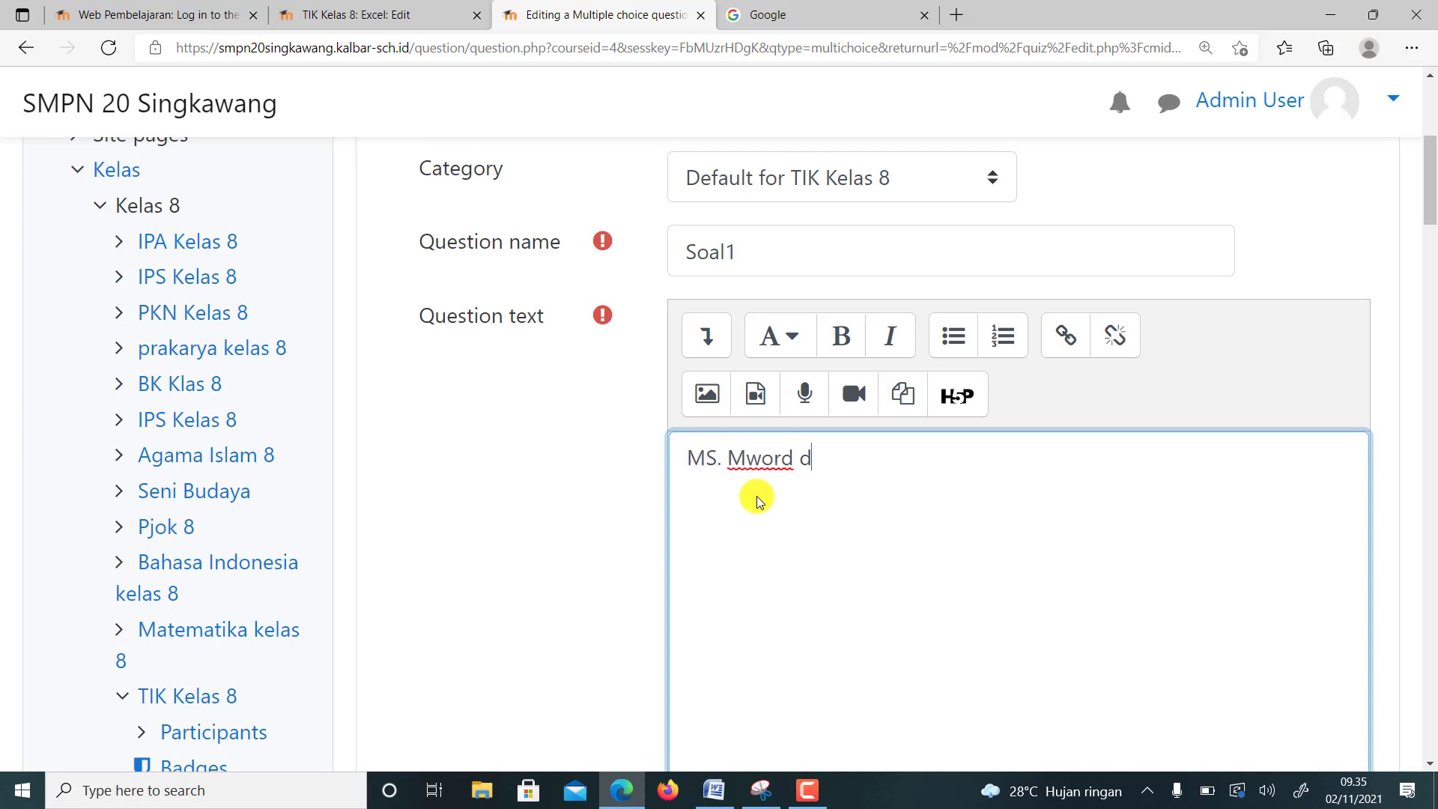
{"action": "key", "text": "BackSpace"}
{"action": "key", "text": "BackSpace"}
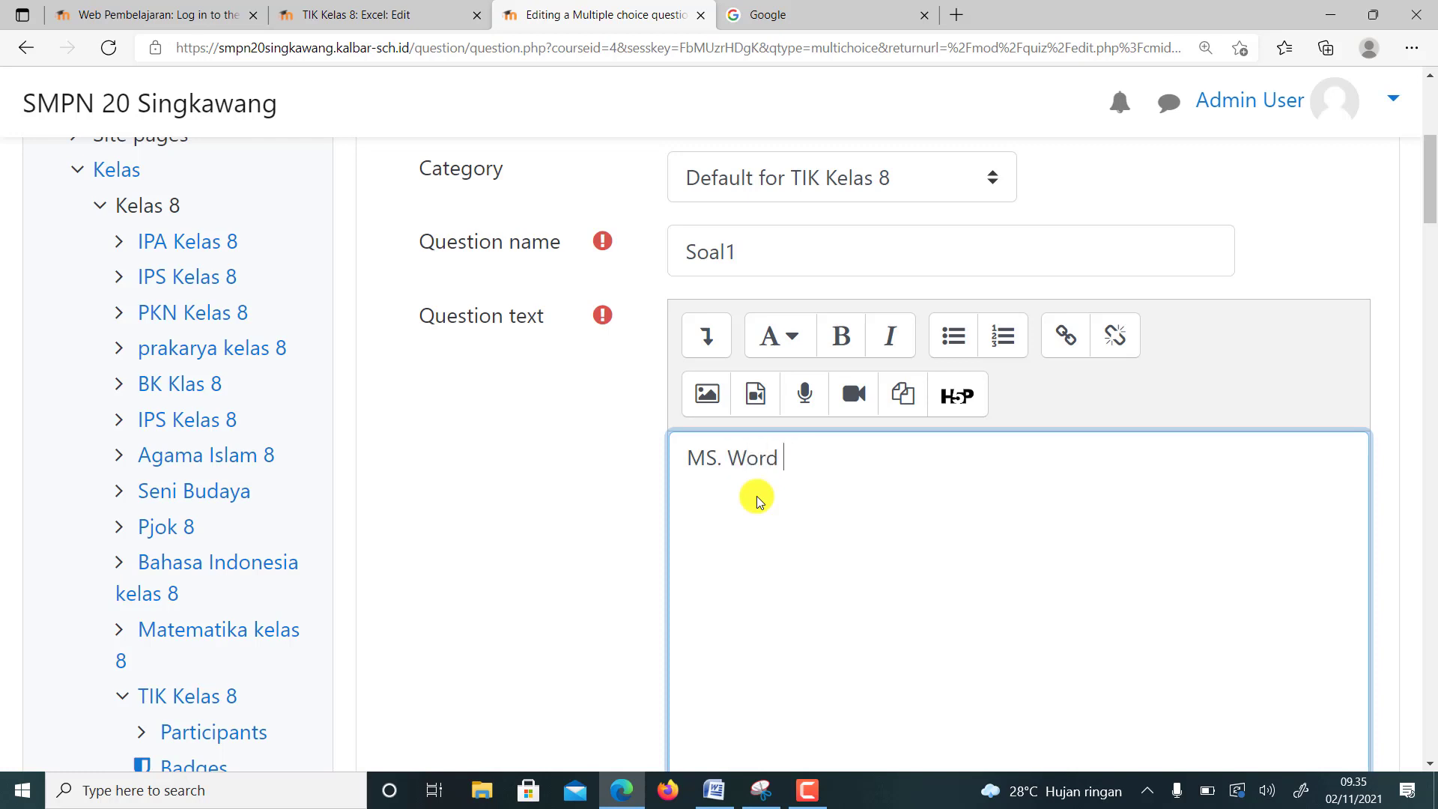
{"action": "type", "text": "digunakan u"}
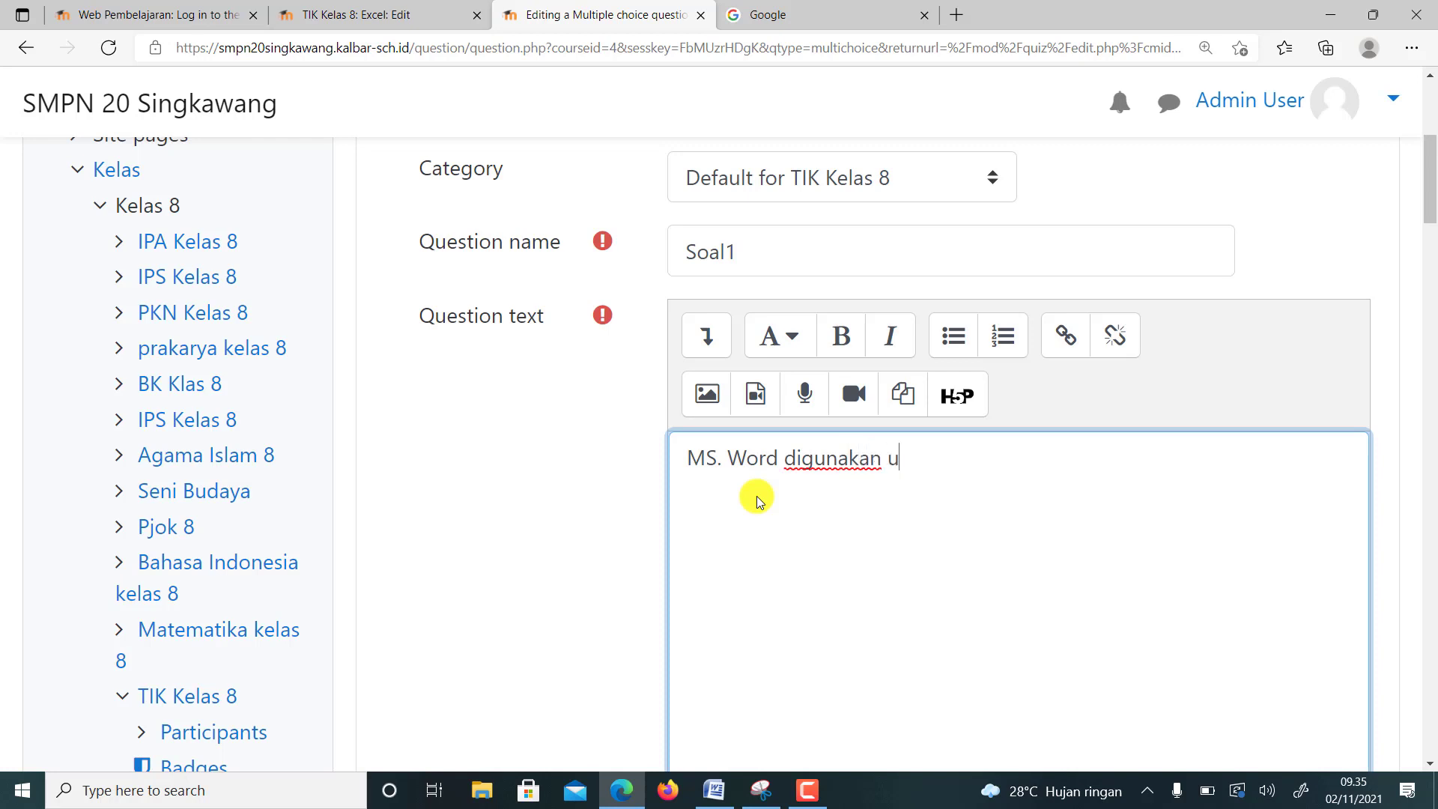
{"action": "type", "text": "ntuk ?"}
{"action": "scroll", "coordinate": [940, 501], "scroll_direction": "down", "scroll_amount": 3}
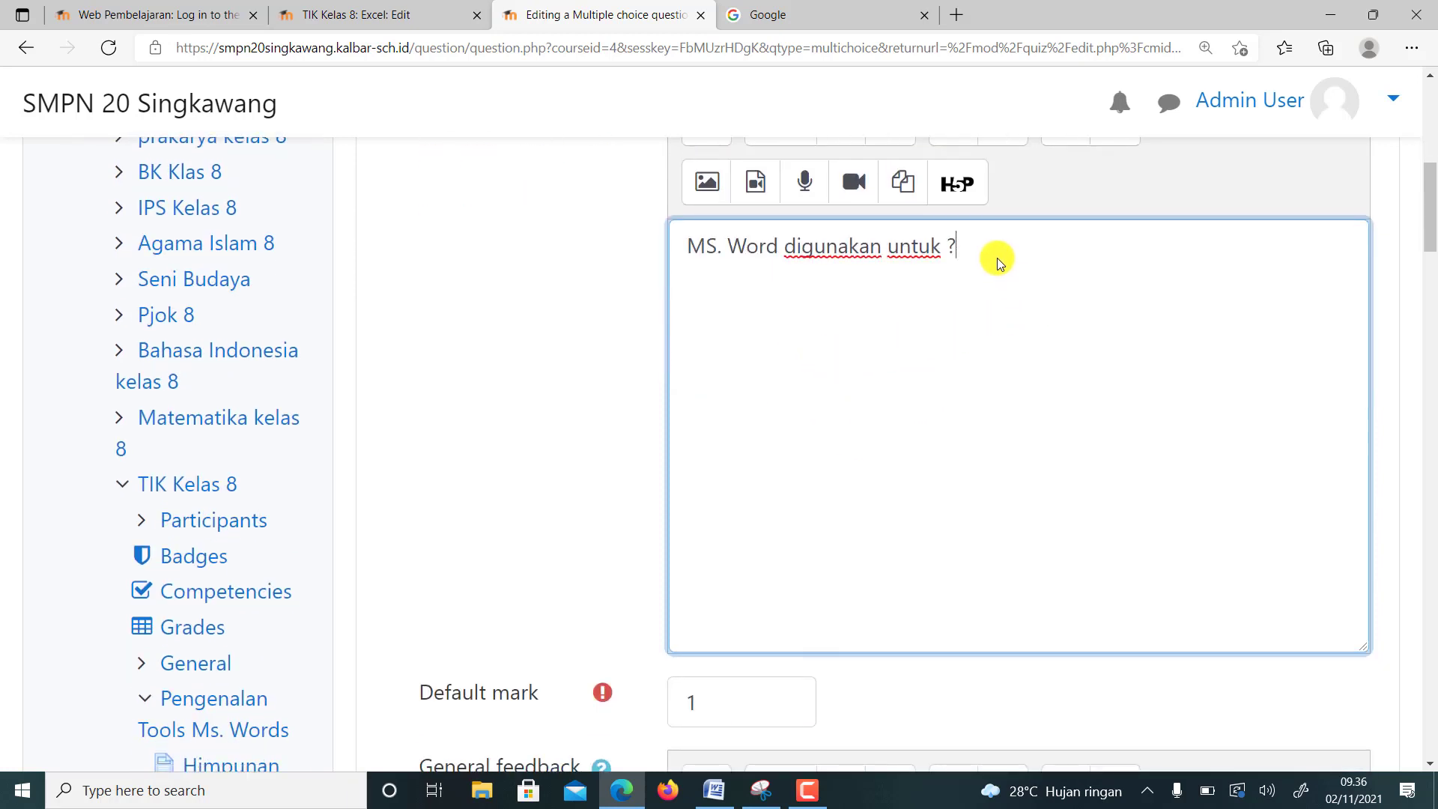
{"action": "key", "text": "Return"}
- Switch to the Word document and capture its round Office button with the Snipping Tool
{"action": "left_click", "coordinate": [714, 792]}
{"action": "left_click", "coordinate": [640, 423]}
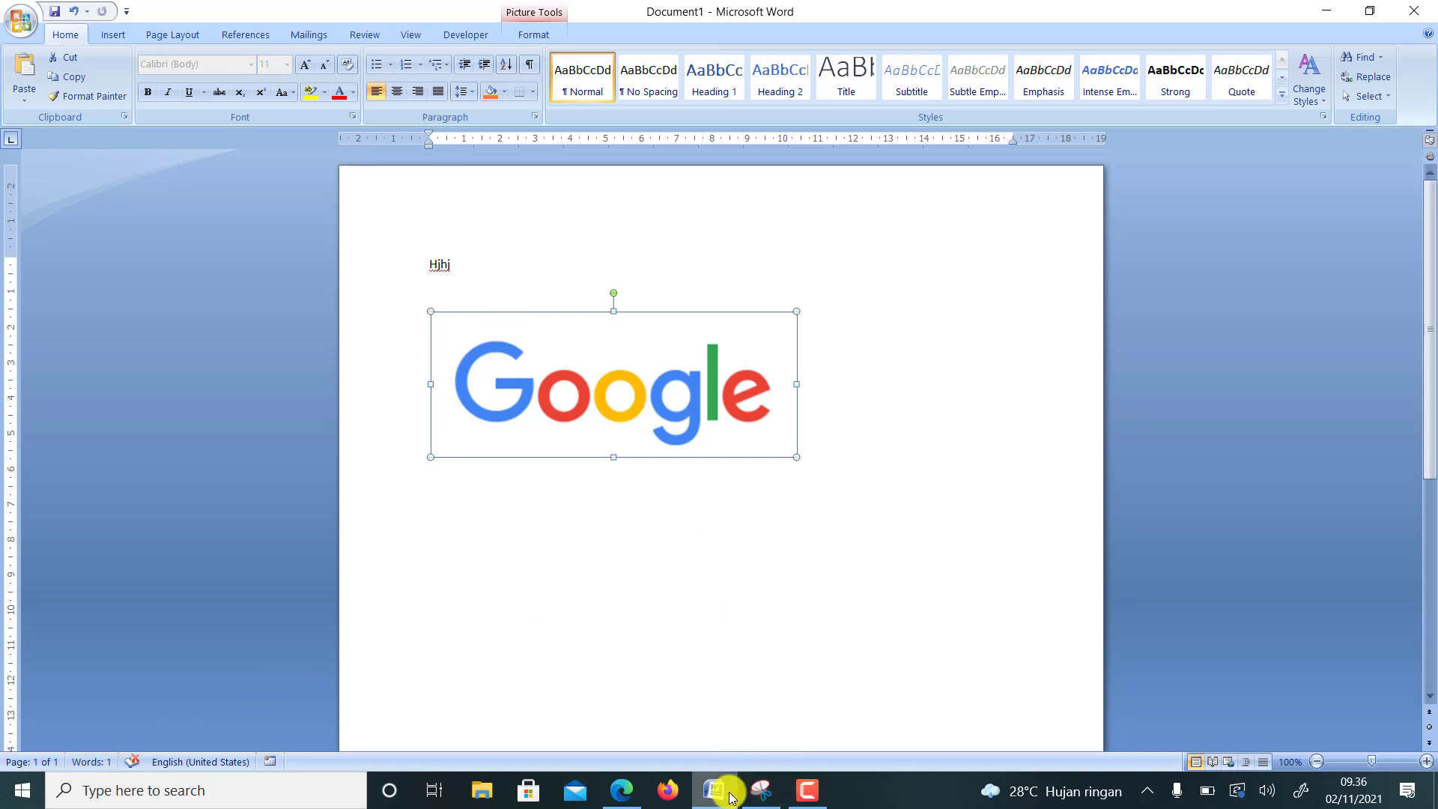
{"action": "left_click", "coordinate": [761, 790]}
{"action": "left_click", "coordinate": [364, 138]}
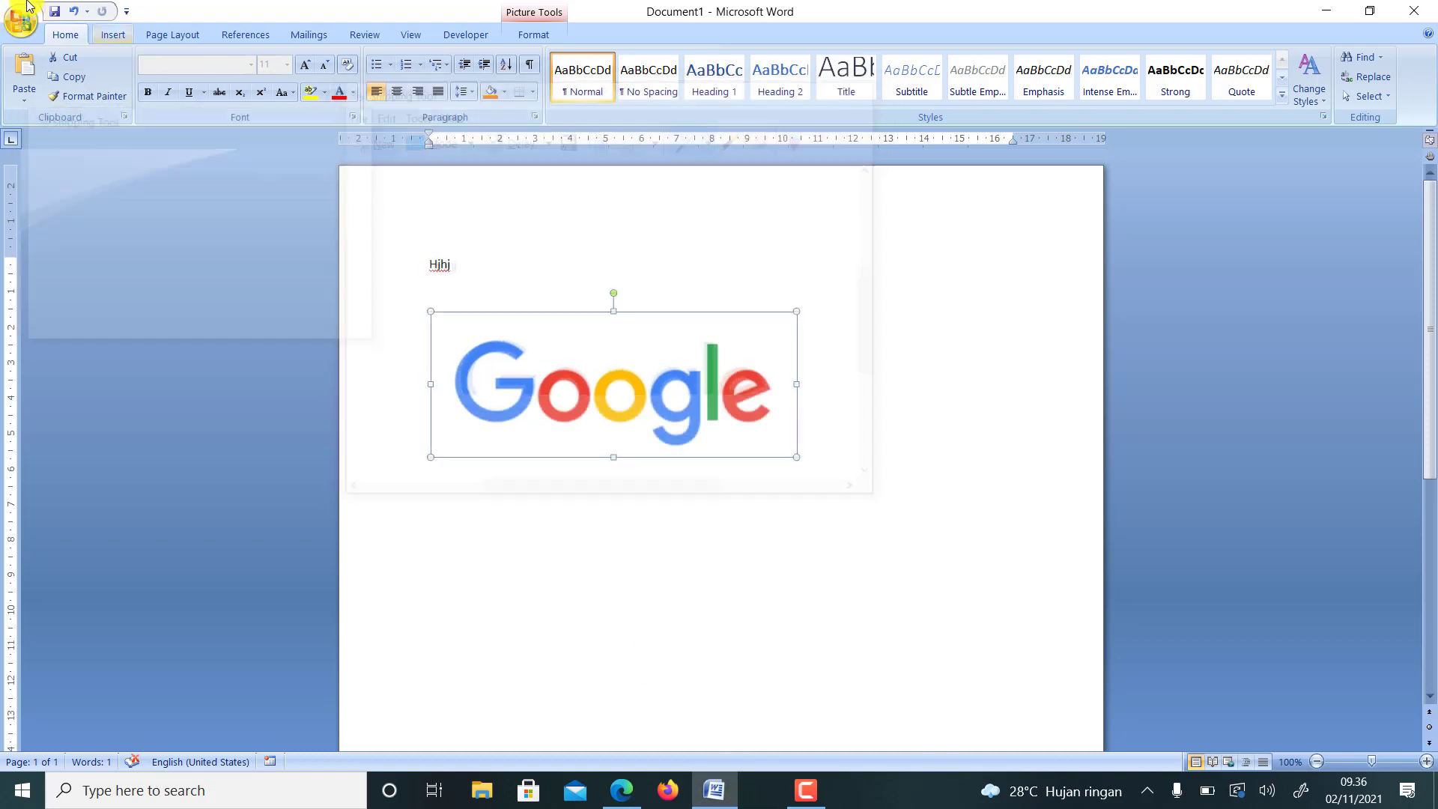
{"action": "left_click_drag", "start_coordinate": [8, 2], "coordinate": [45, 43]}
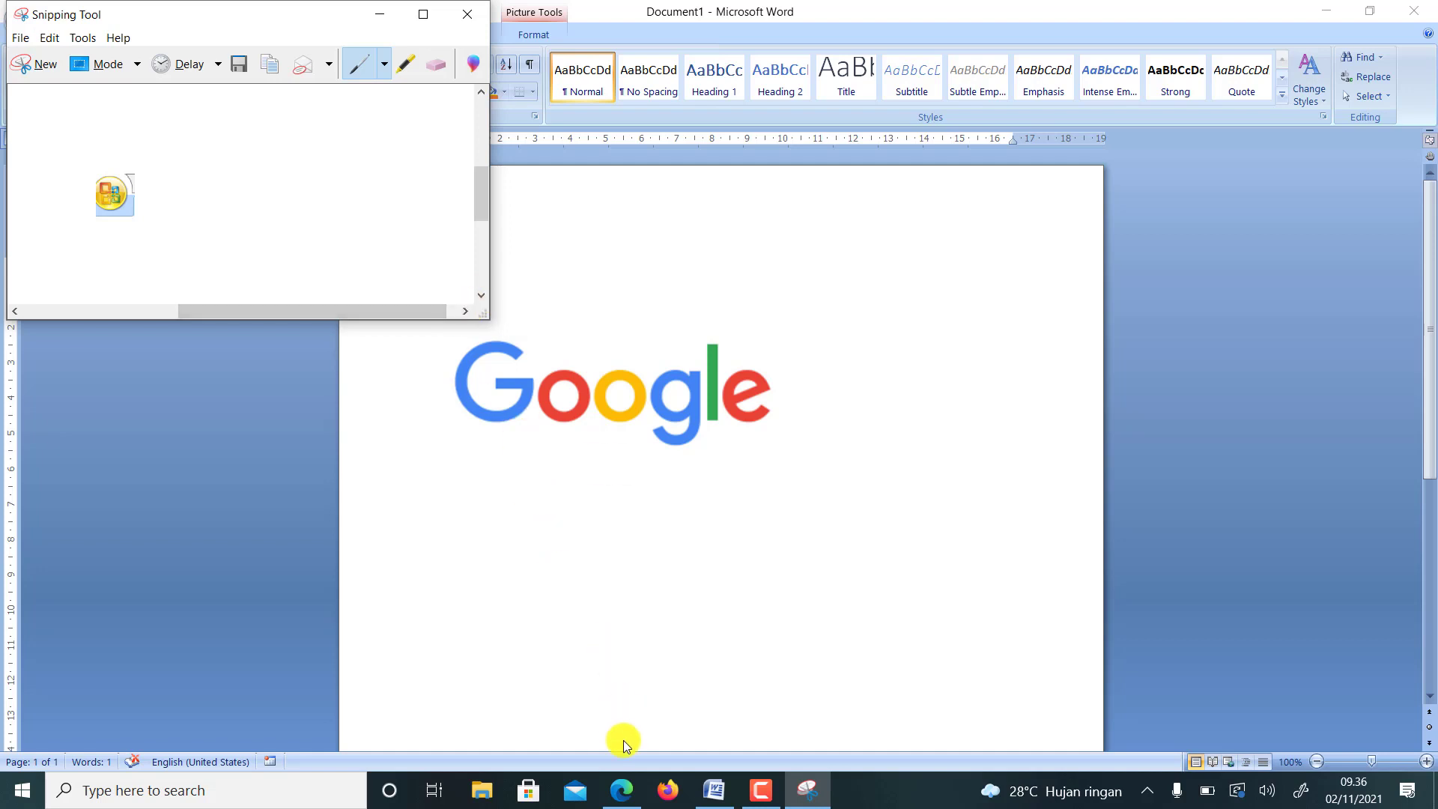
- Switch back to the question form in Edge and paste the captured image below the question text
{"action": "left_click", "coordinate": [621, 786]}
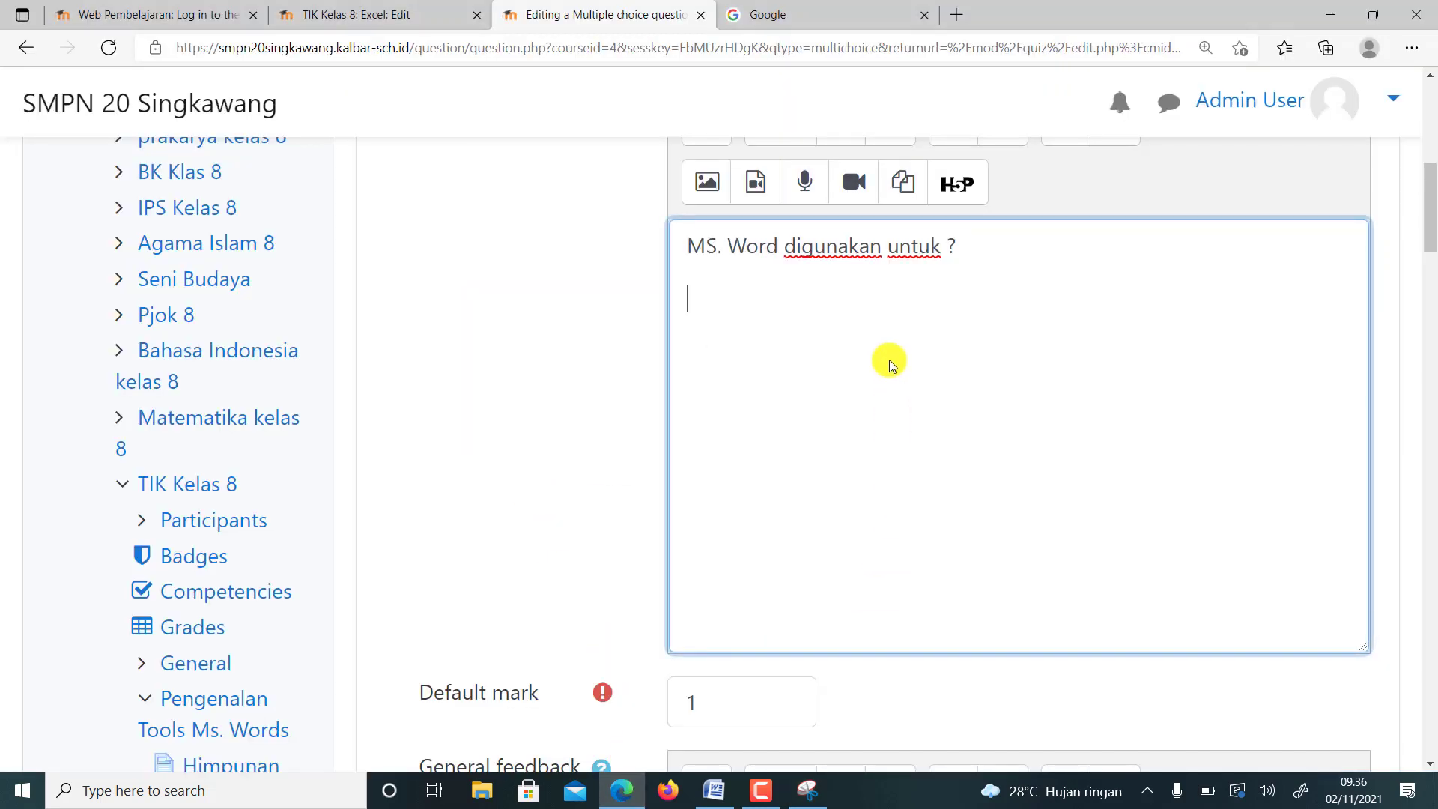
{"action": "key", "text": "ctrl+v"}
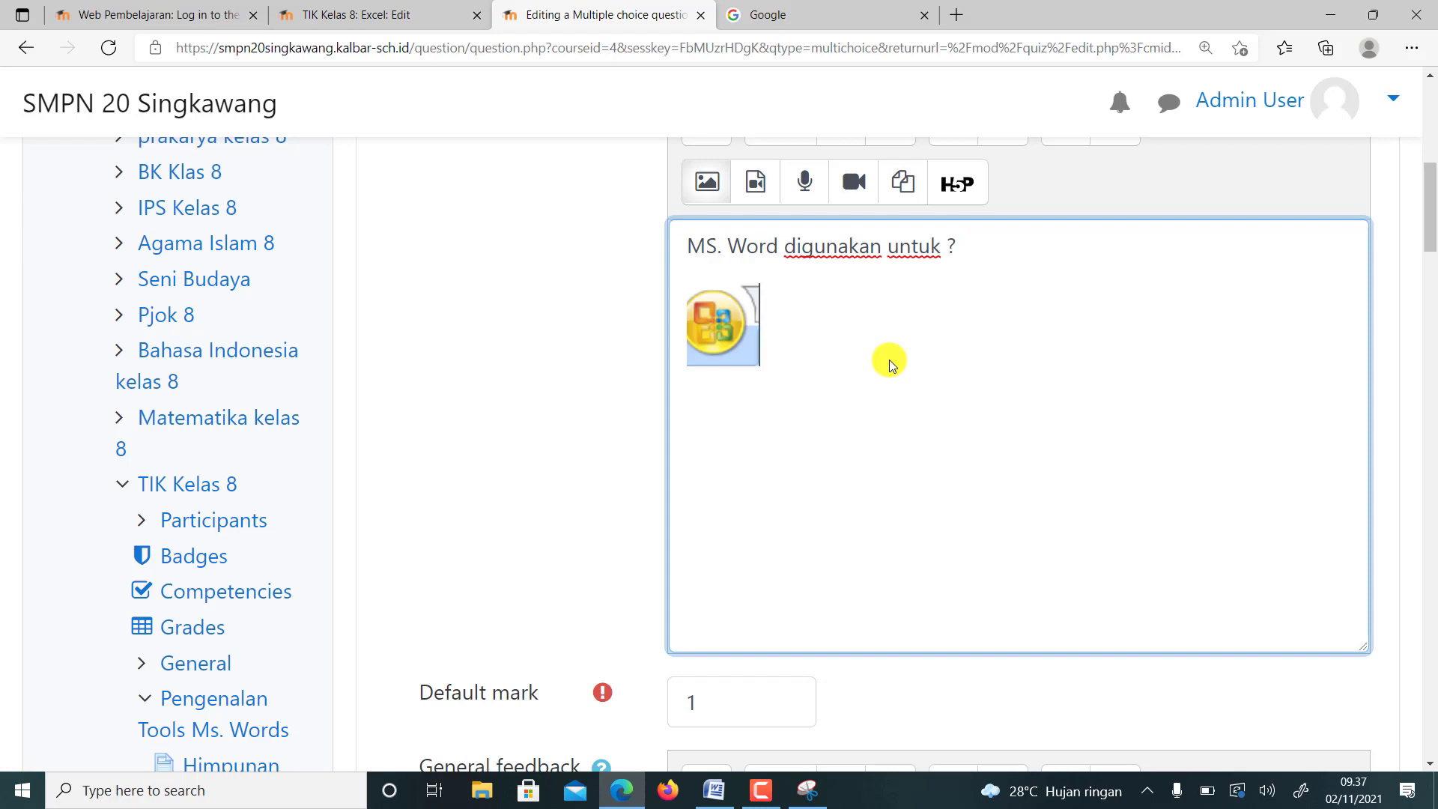
{"action": "left_click", "coordinate": [789, 397]}
- Enter "olah kata" as the answer text of Choice 1
{"action": "scroll", "coordinate": [969, 416], "scroll_direction": "down", "scroll_amount": 3}
{"action": "scroll", "coordinate": [962, 415], "scroll_direction": "down", "scroll_amount": 6}
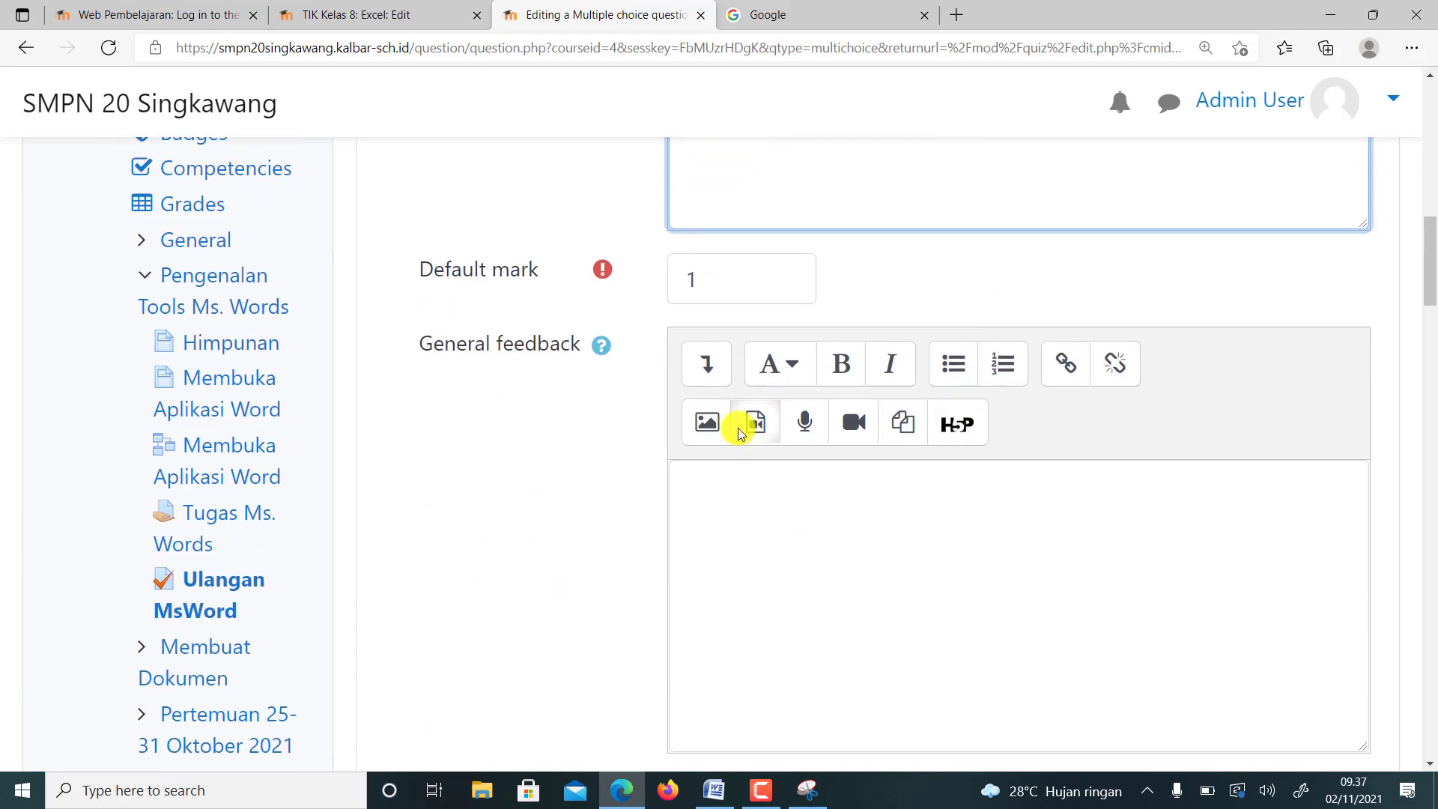
{"action": "scroll", "coordinate": [811, 351], "scroll_direction": "up", "scroll_amount": 2}
{"action": "scroll", "coordinate": [786, 322], "scroll_direction": "down", "scroll_amount": 2}
{"action": "scroll", "coordinate": [762, 325], "scroll_direction": "down", "scroll_amount": 4}
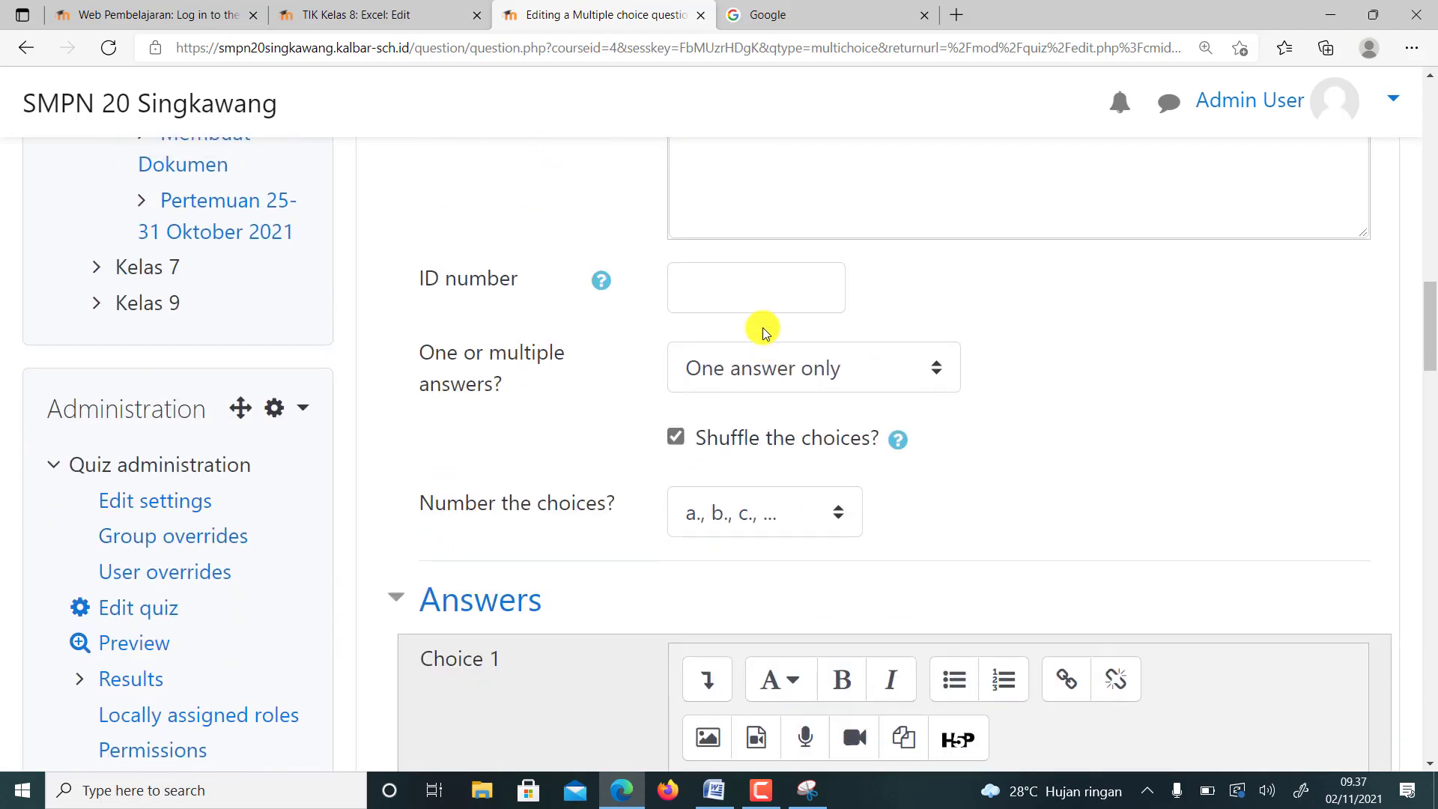
{"action": "scroll", "coordinate": [813, 422], "scroll_direction": "down", "scroll_amount": 2}
{"action": "scroll", "coordinate": [796, 419], "scroll_direction": "down", "scroll_amount": 3}
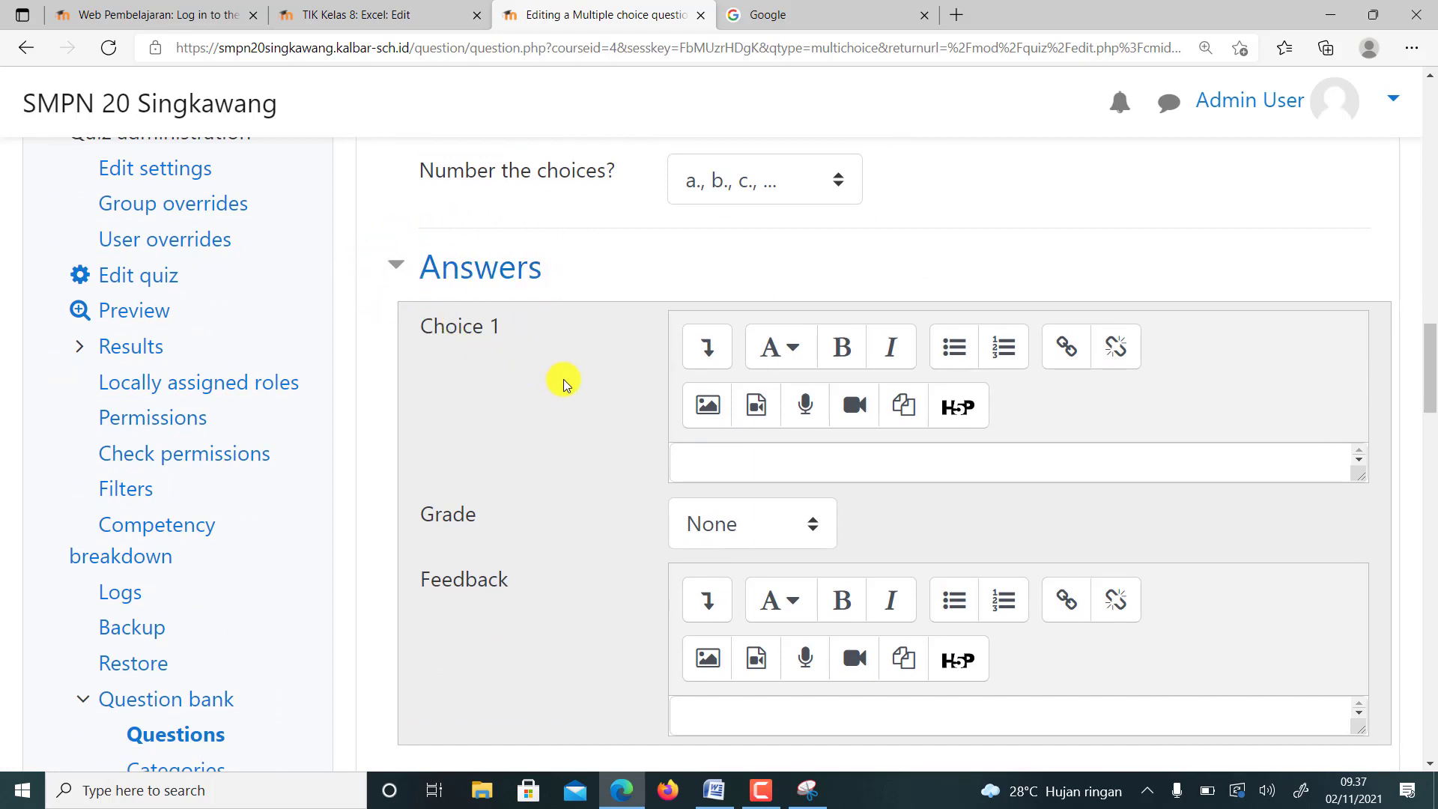
{"action": "left_click", "coordinate": [694, 456]}
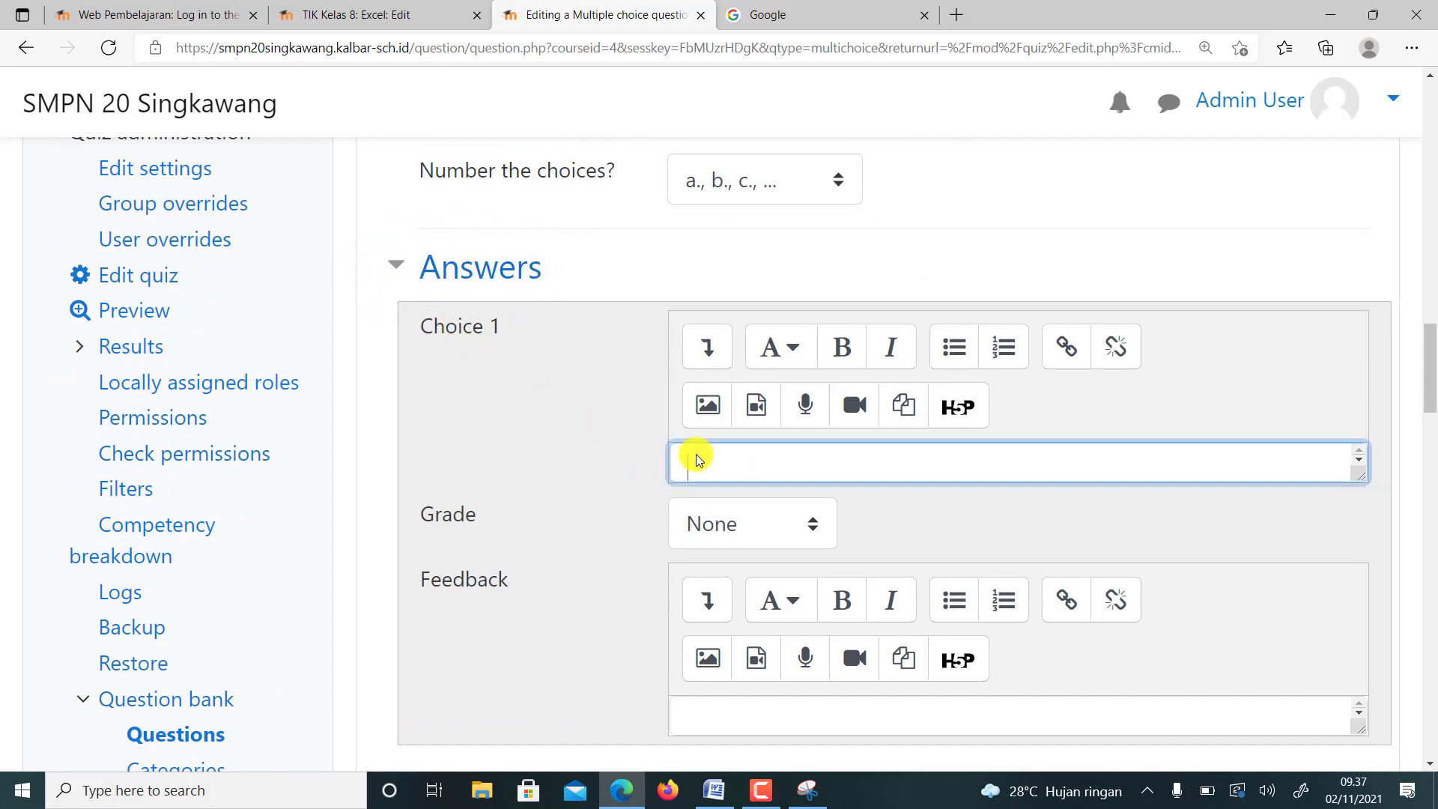
{"action": "type", "text": "Olah kata"}
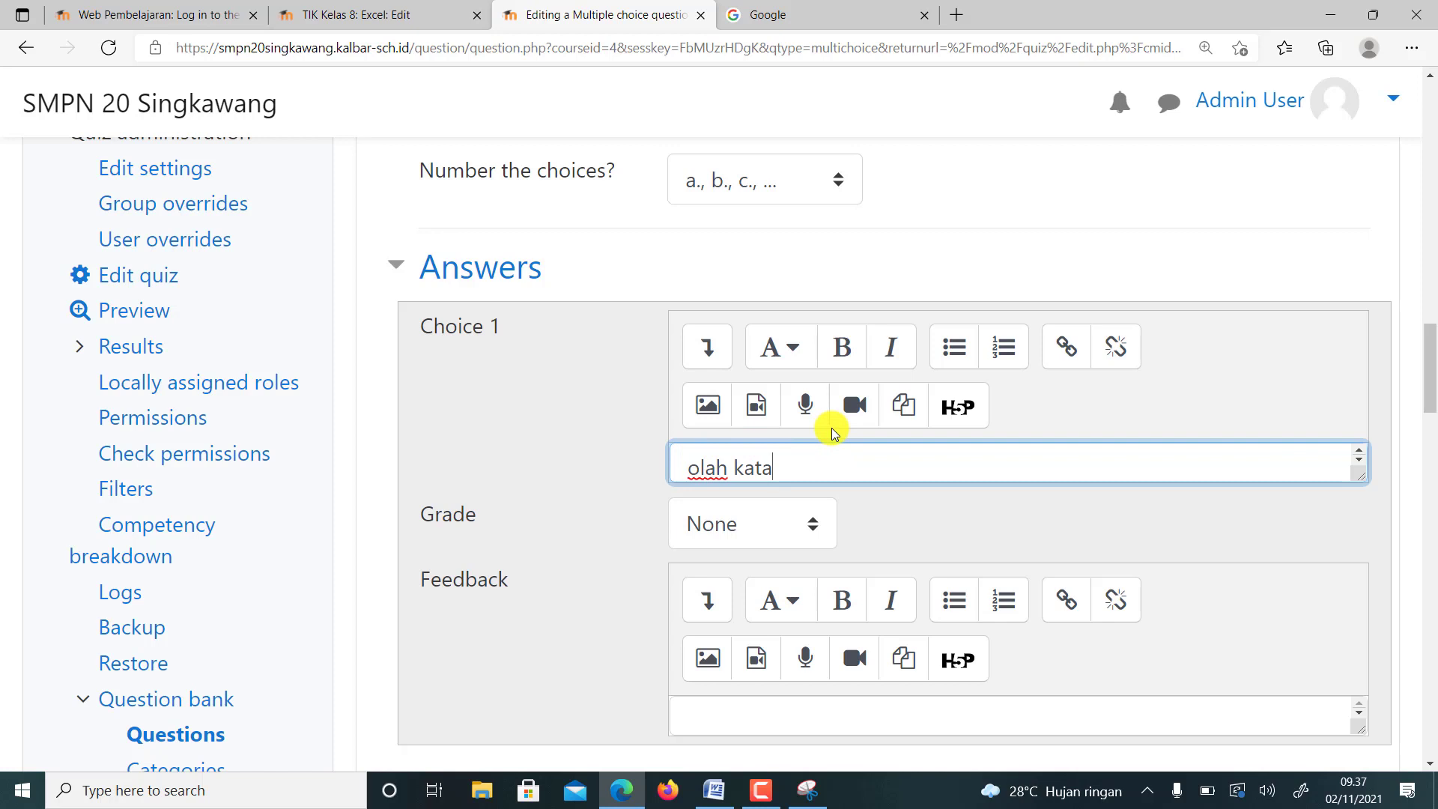
- Set the grade of Choice 1 to 100%
{"action": "scroll", "coordinate": [824, 442], "scroll_direction": "down", "scroll_amount": 3}
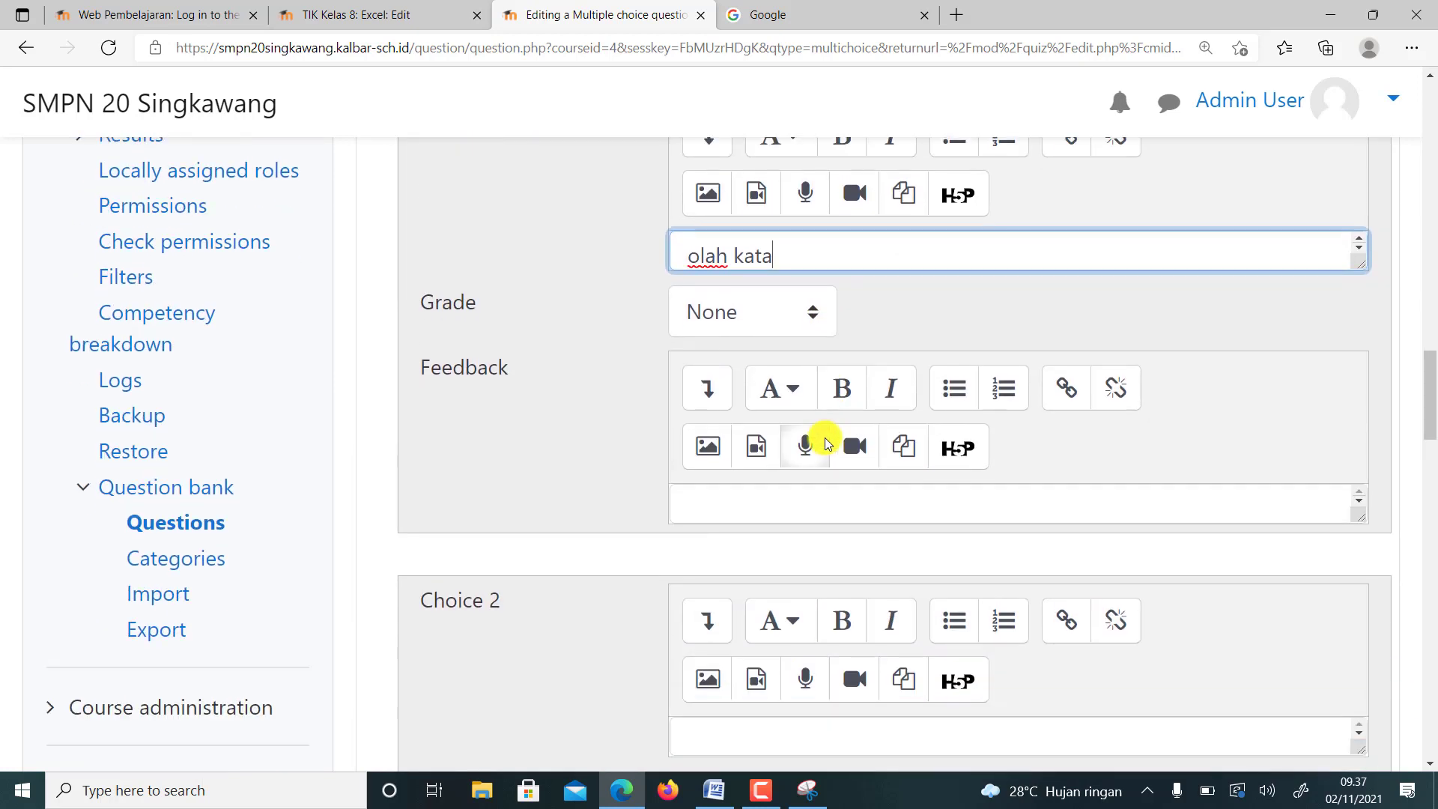
{"action": "scroll", "coordinate": [820, 434], "scroll_direction": "up", "scroll_amount": 2}
{"action": "left_click", "coordinate": [761, 417]}
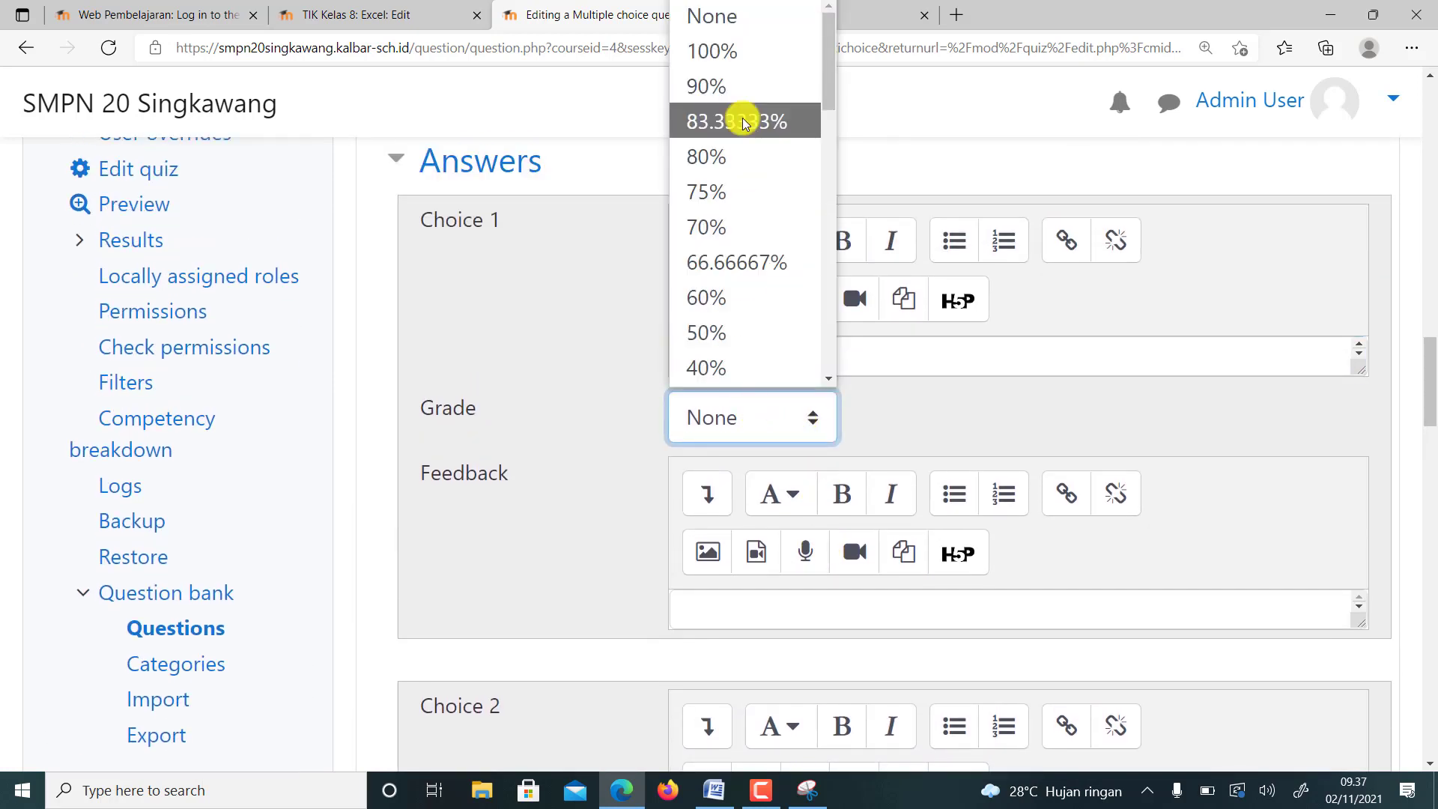
{"action": "left_click", "coordinate": [733, 54]}
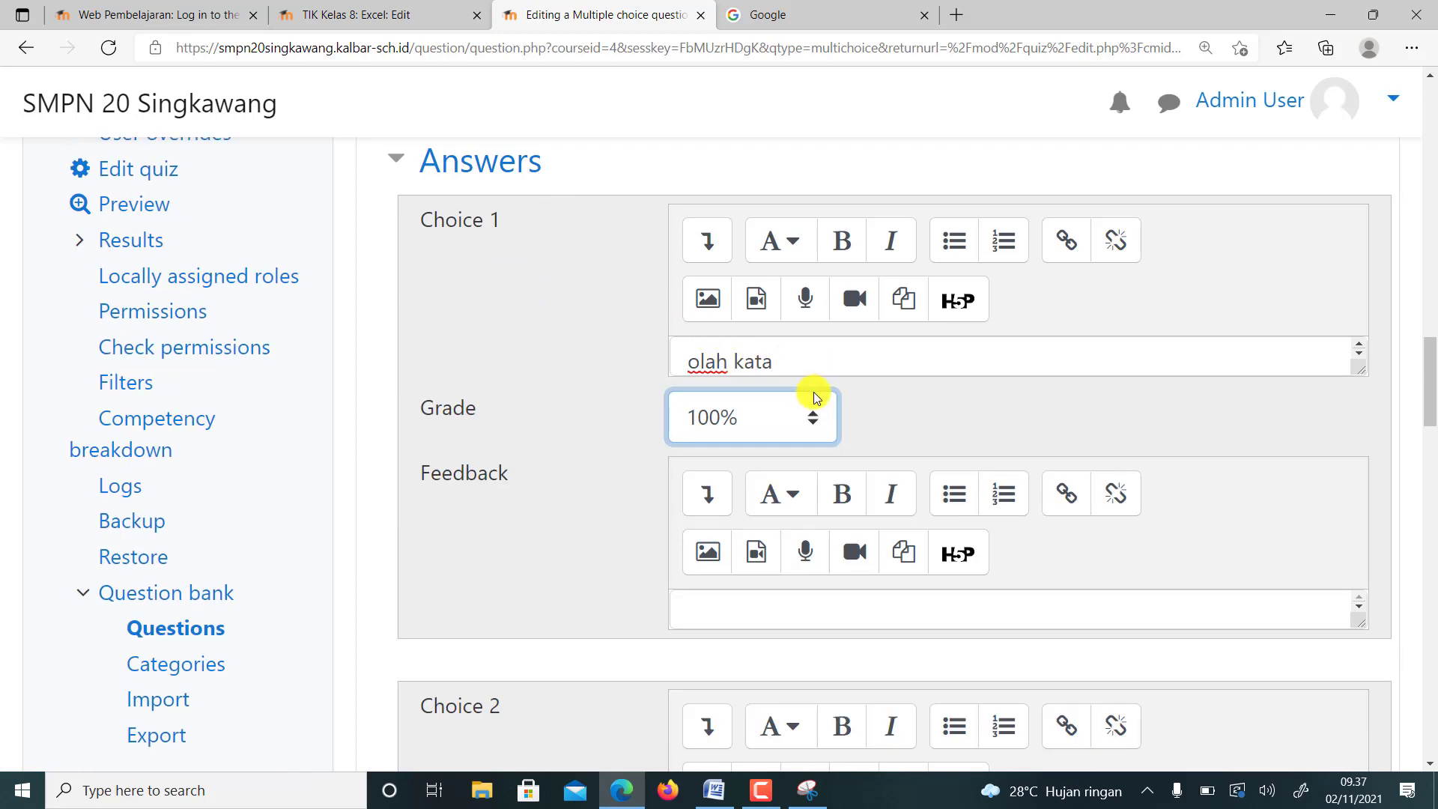
- Enter "olah angka" as the answer text of Choice 2
{"action": "scroll", "coordinate": [740, 443], "scroll_direction": "down", "scroll_amount": 3}
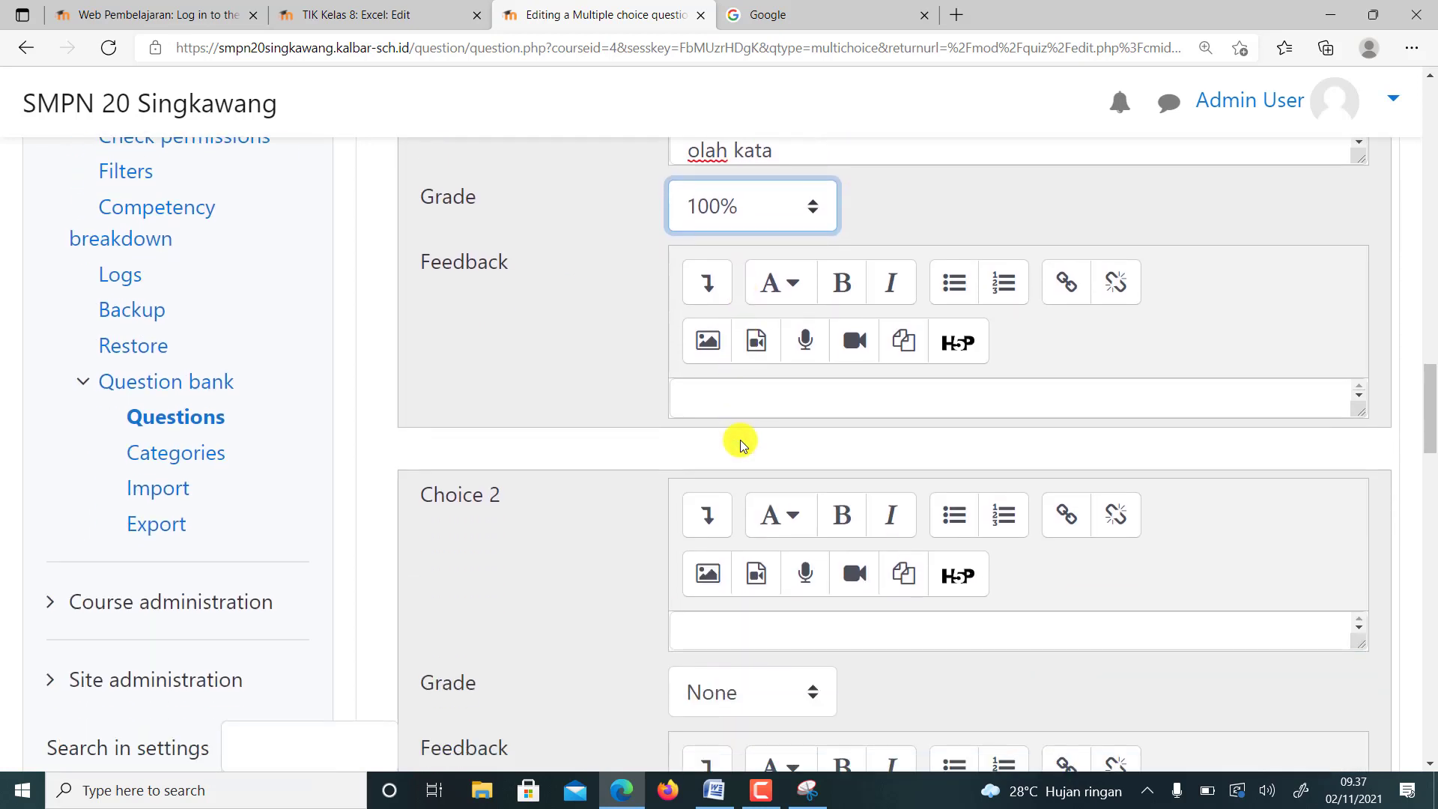
{"action": "scroll", "coordinate": [740, 443], "scroll_direction": "down", "scroll_amount": 2}
{"action": "left_click", "coordinate": [726, 529]}
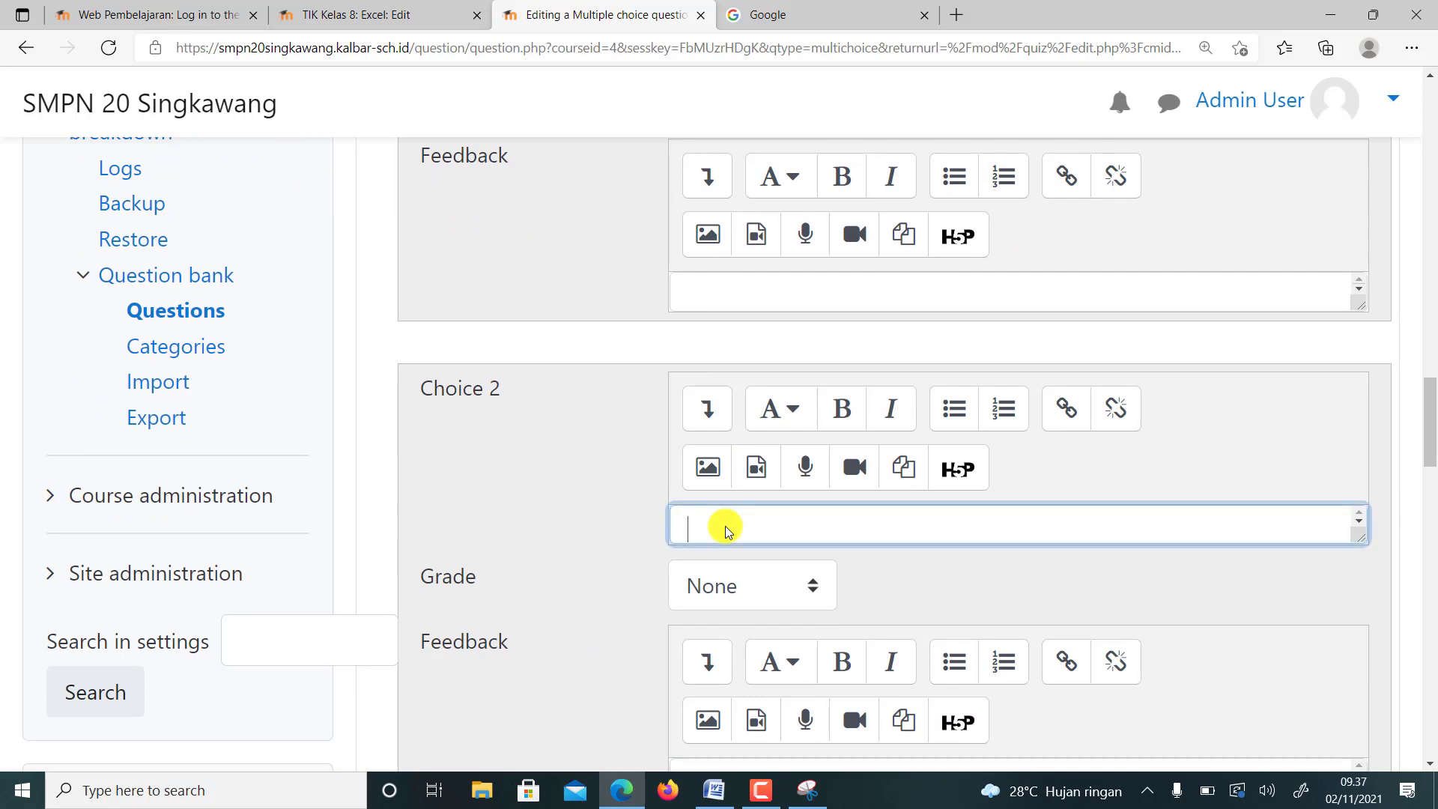
{"action": "type", "text": "olah angka"}
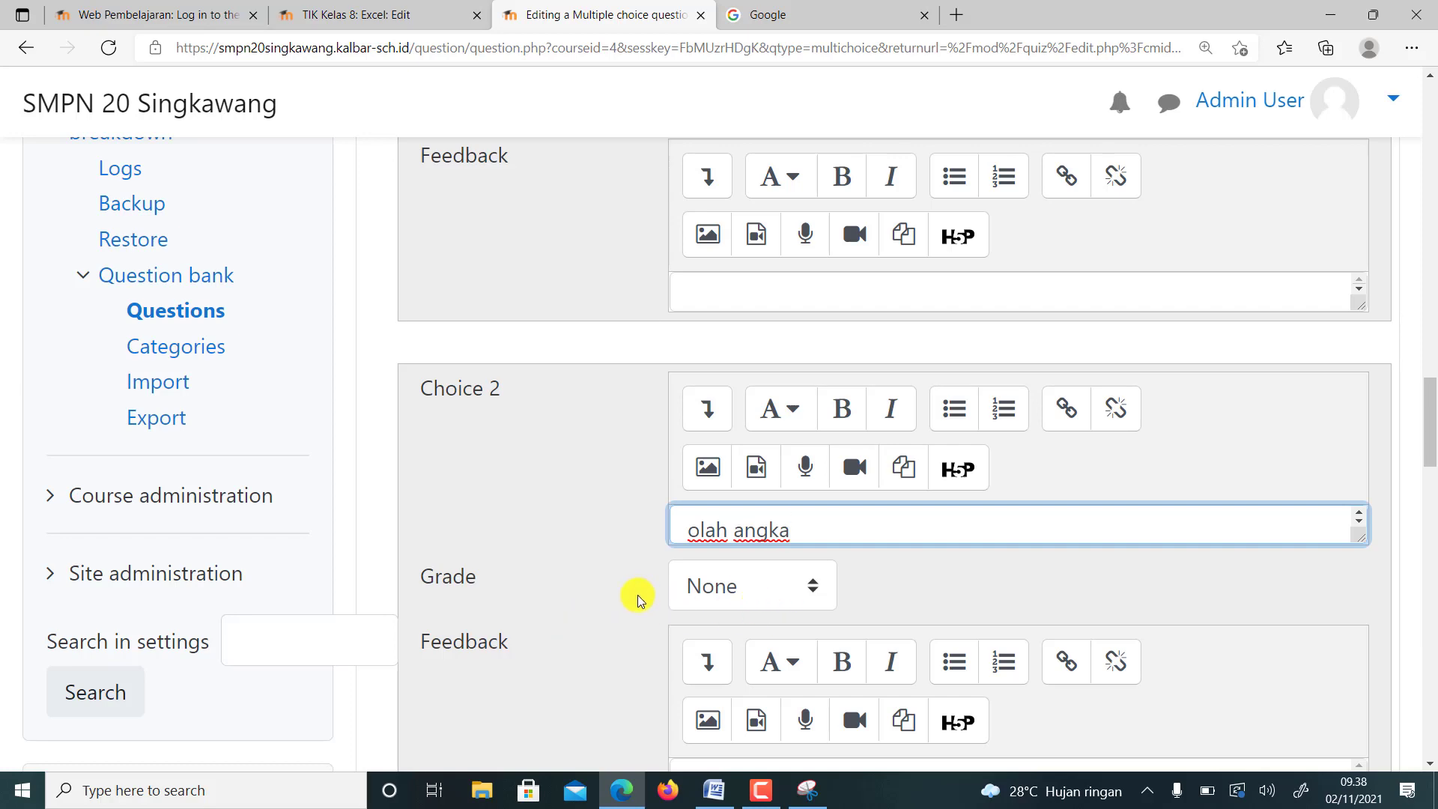
- Enter "olah gambar" as the answer text of Choice 3
{"action": "scroll", "coordinate": [647, 605], "scroll_direction": "down", "scroll_amount": 3}
{"action": "scroll", "coordinate": [647, 605], "scroll_direction": "down", "scroll_amount": 5}
{"action": "left_click", "coordinate": [710, 369]}
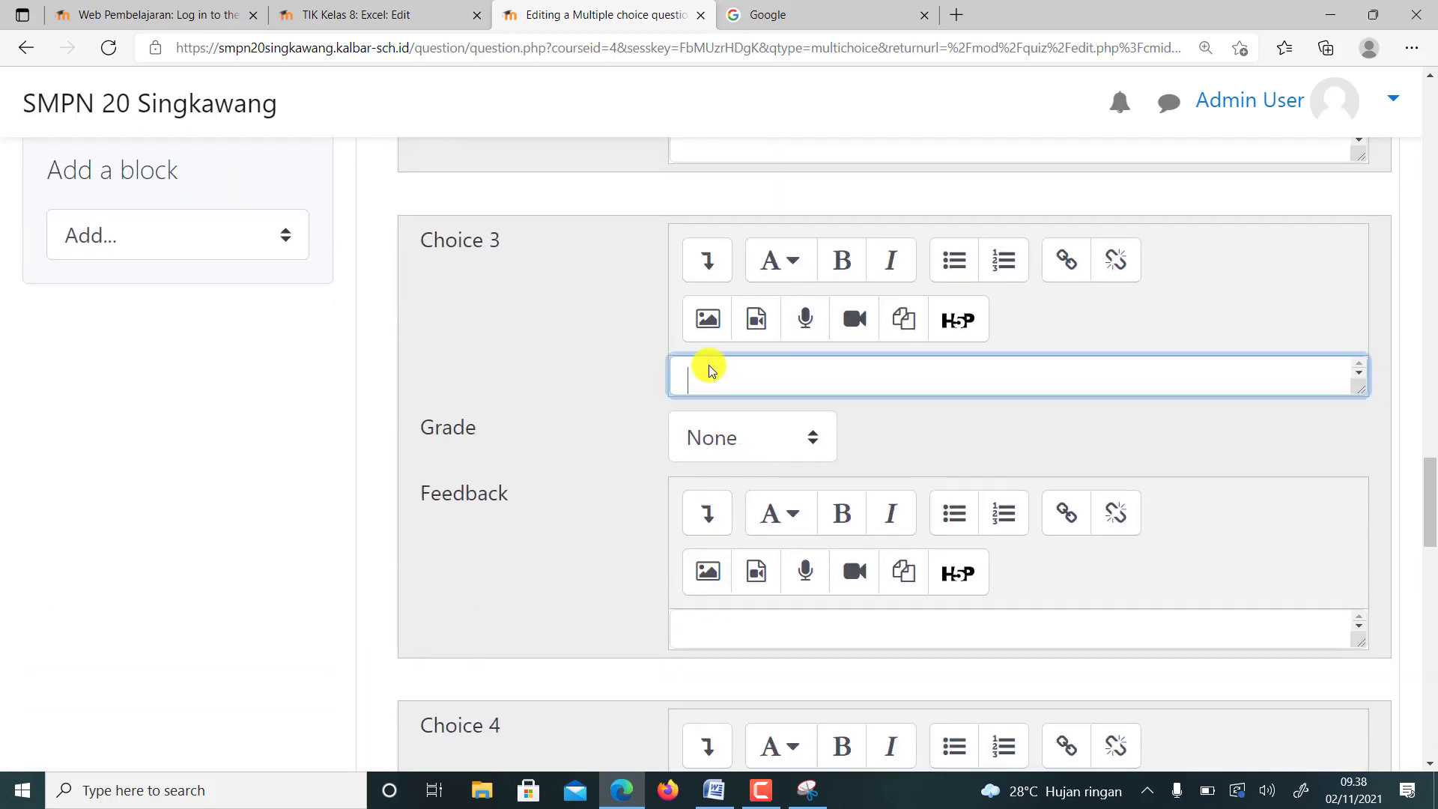
{"action": "type", "text": "olah gambar"}
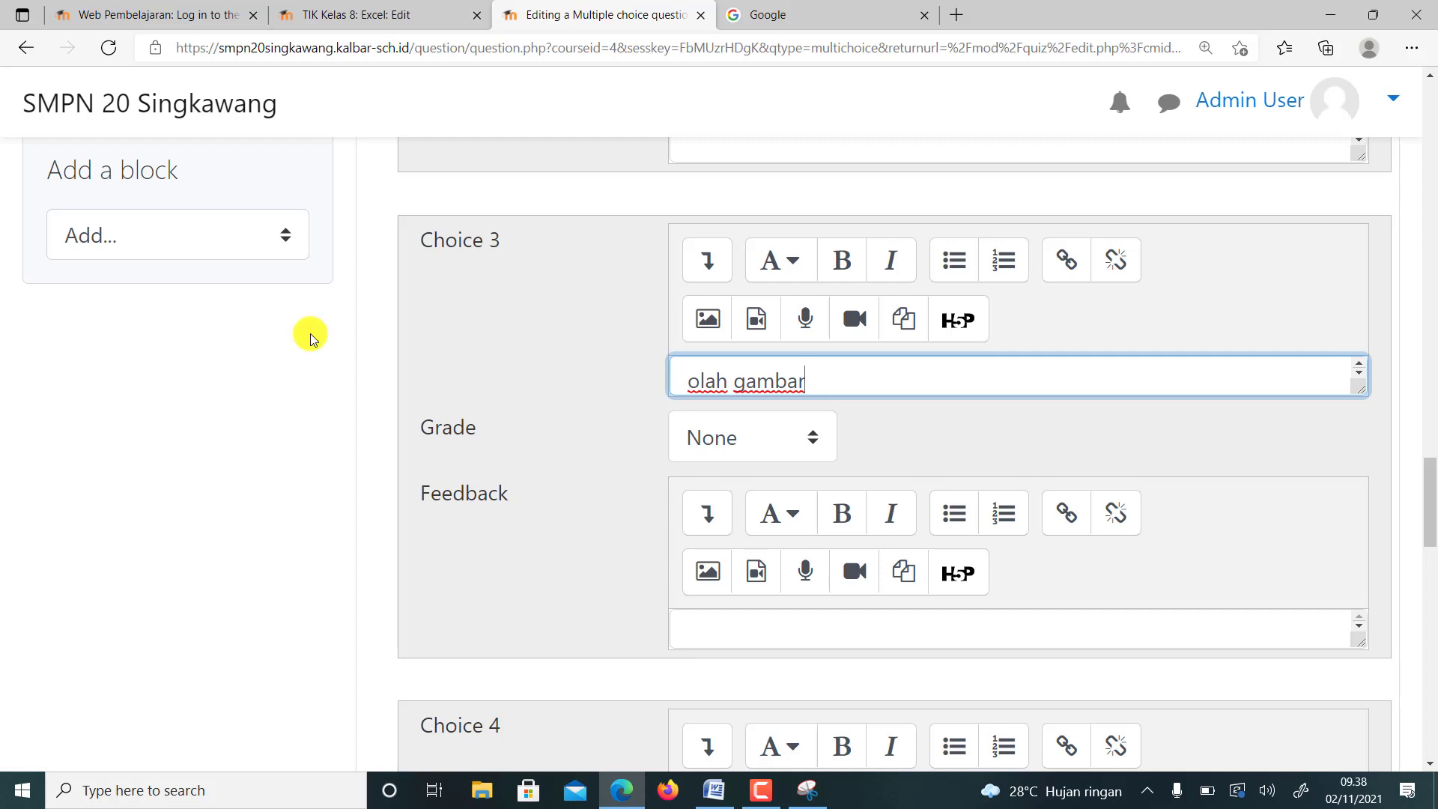
- Enter "olah video" as the answer text of Choice 4
{"action": "scroll", "coordinate": [798, 552], "scroll_direction": "down", "scroll_amount": 4}
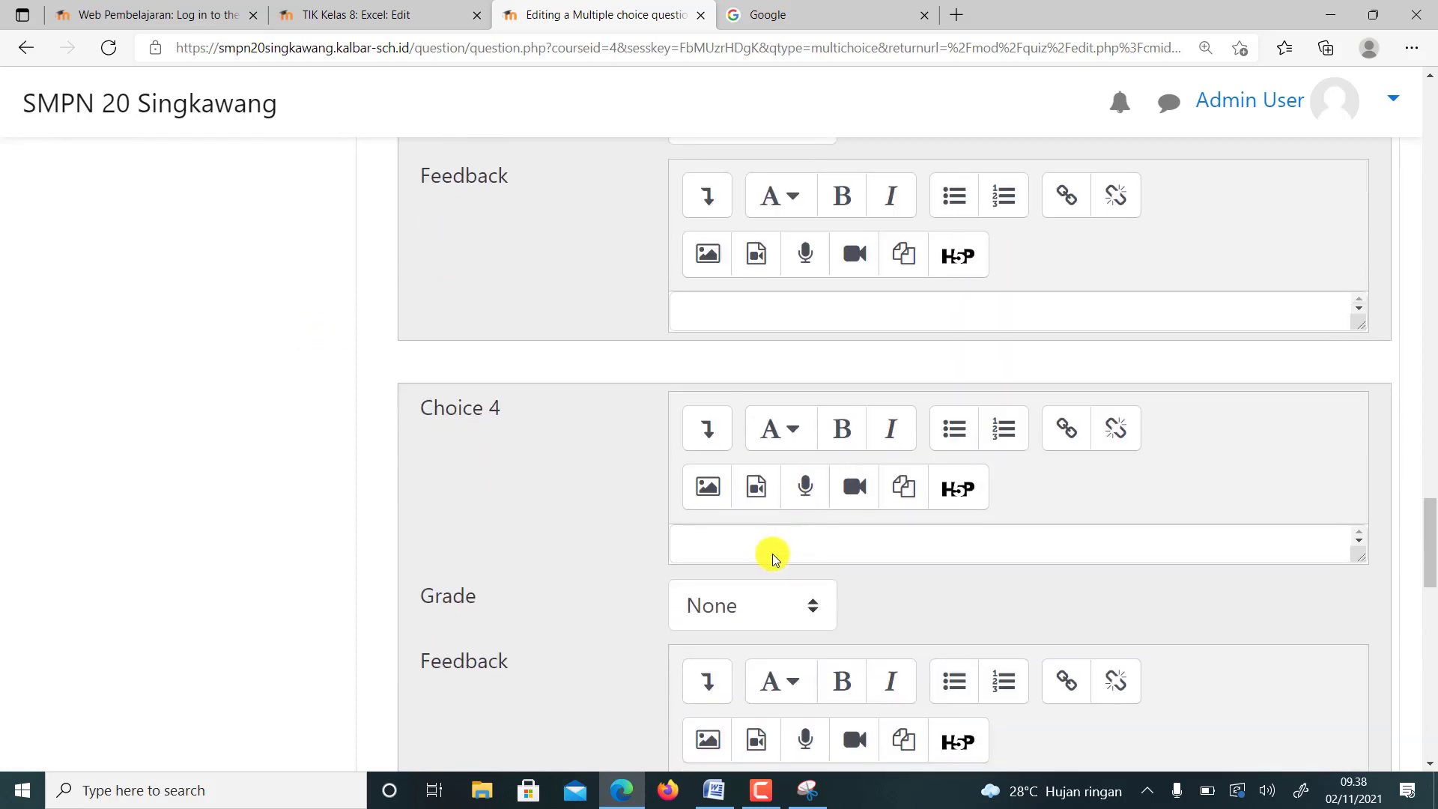
{"action": "left_click", "coordinate": [772, 554]}
{"action": "type", "text": "ola"}
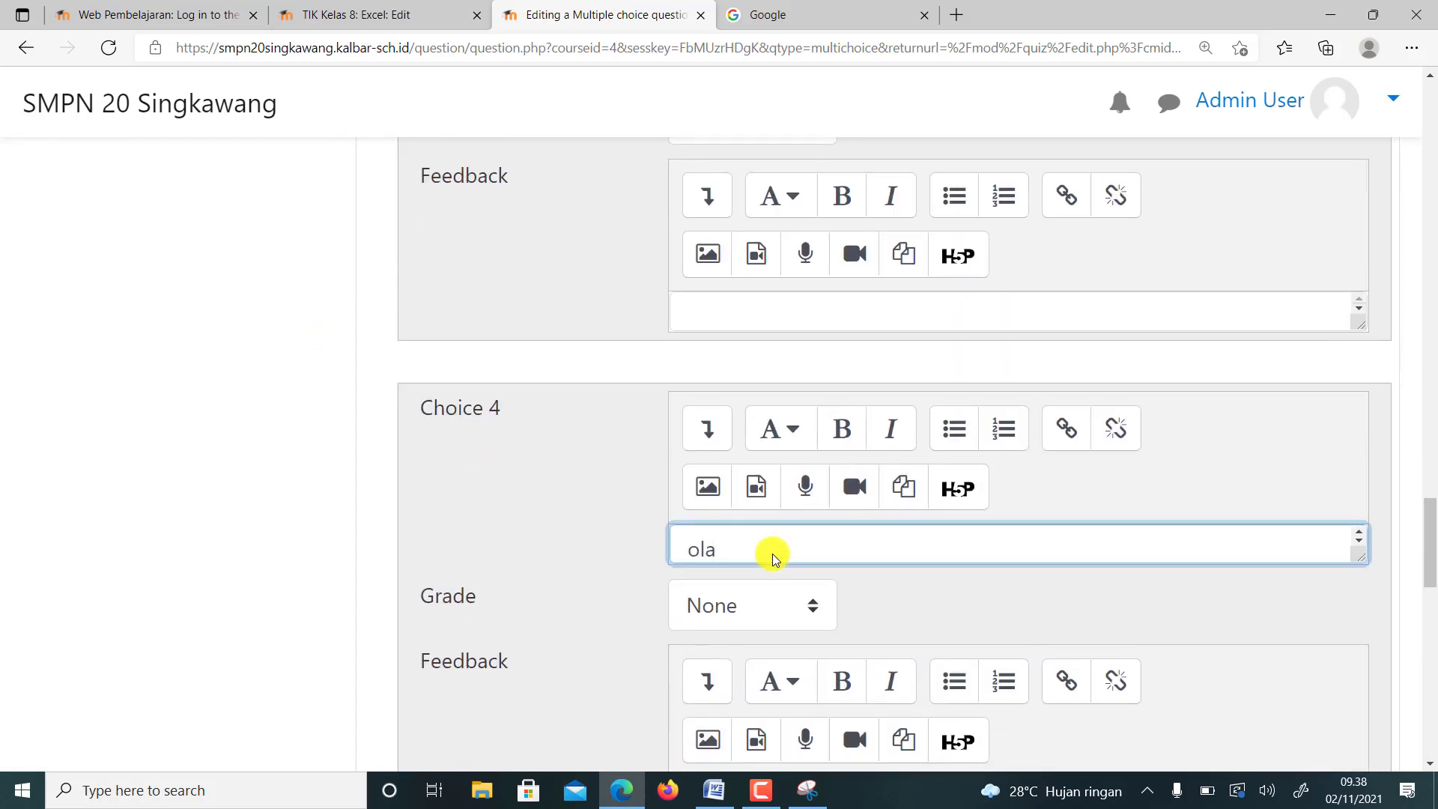
{"action": "type", "text": "h video"}
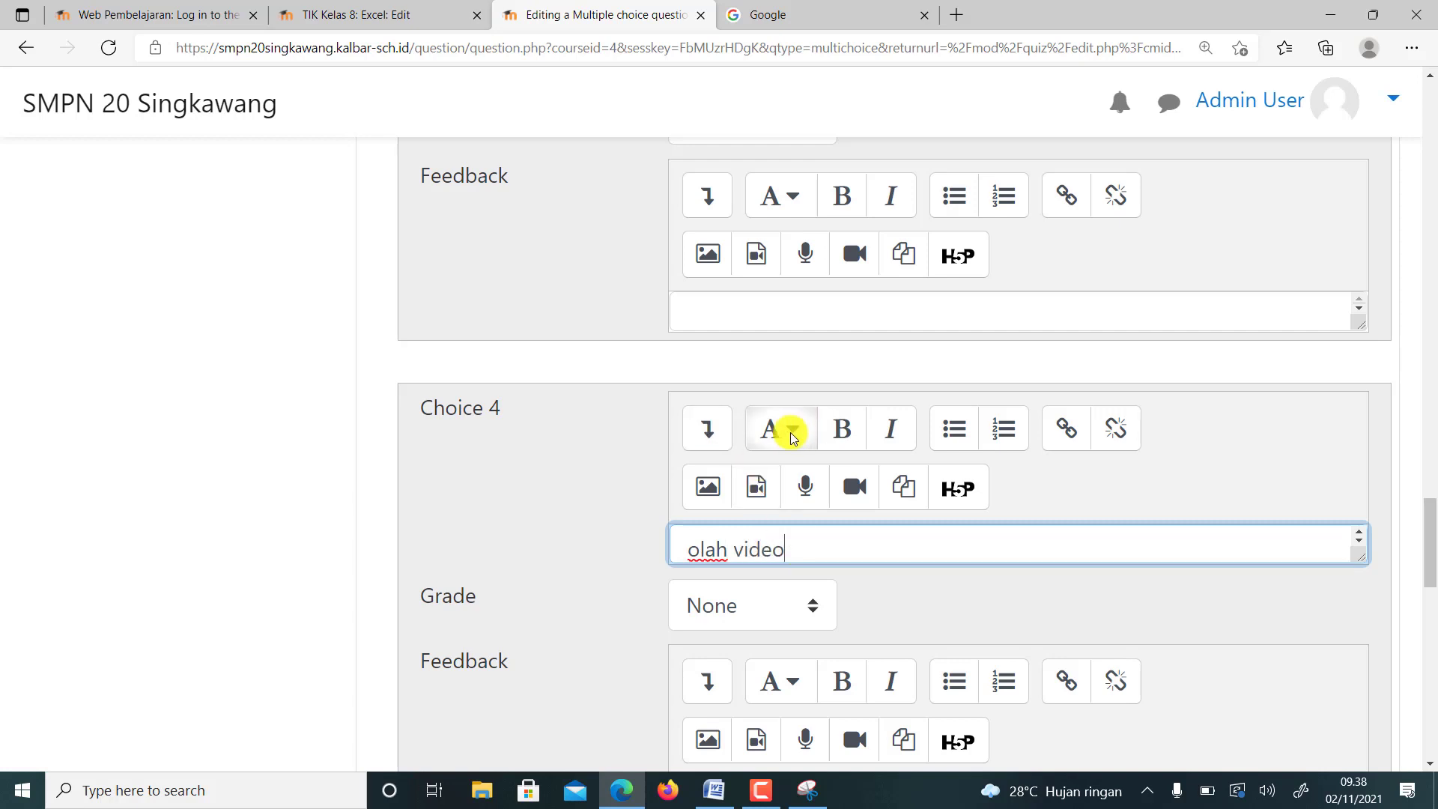
- Review the question form from the question name, text and image down to the first two answer choices
{"action": "scroll", "coordinate": [705, 477], "scroll_direction": "up", "scroll_amount": 20}
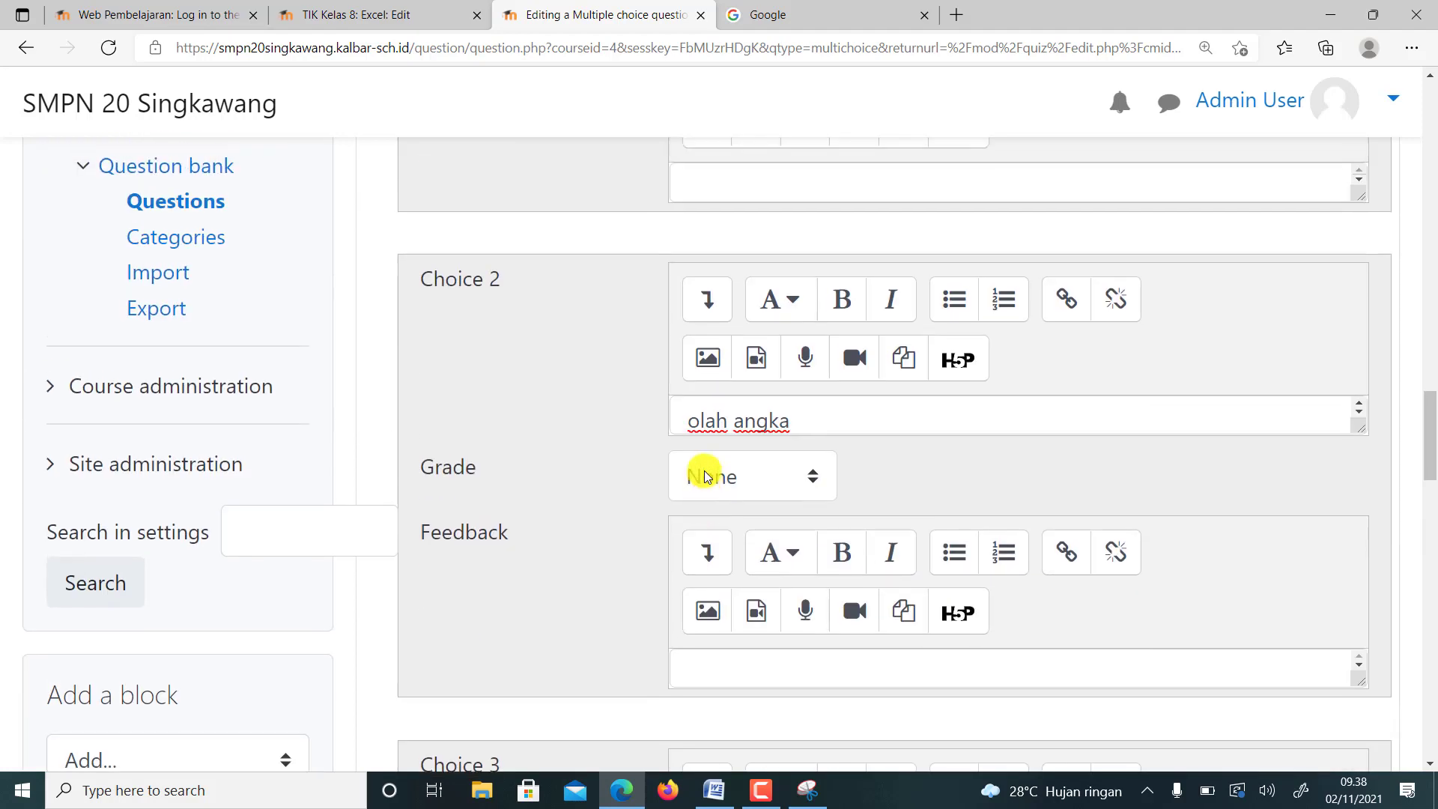
{"action": "scroll", "coordinate": [704, 476], "scroll_direction": "up", "scroll_amount": 15}
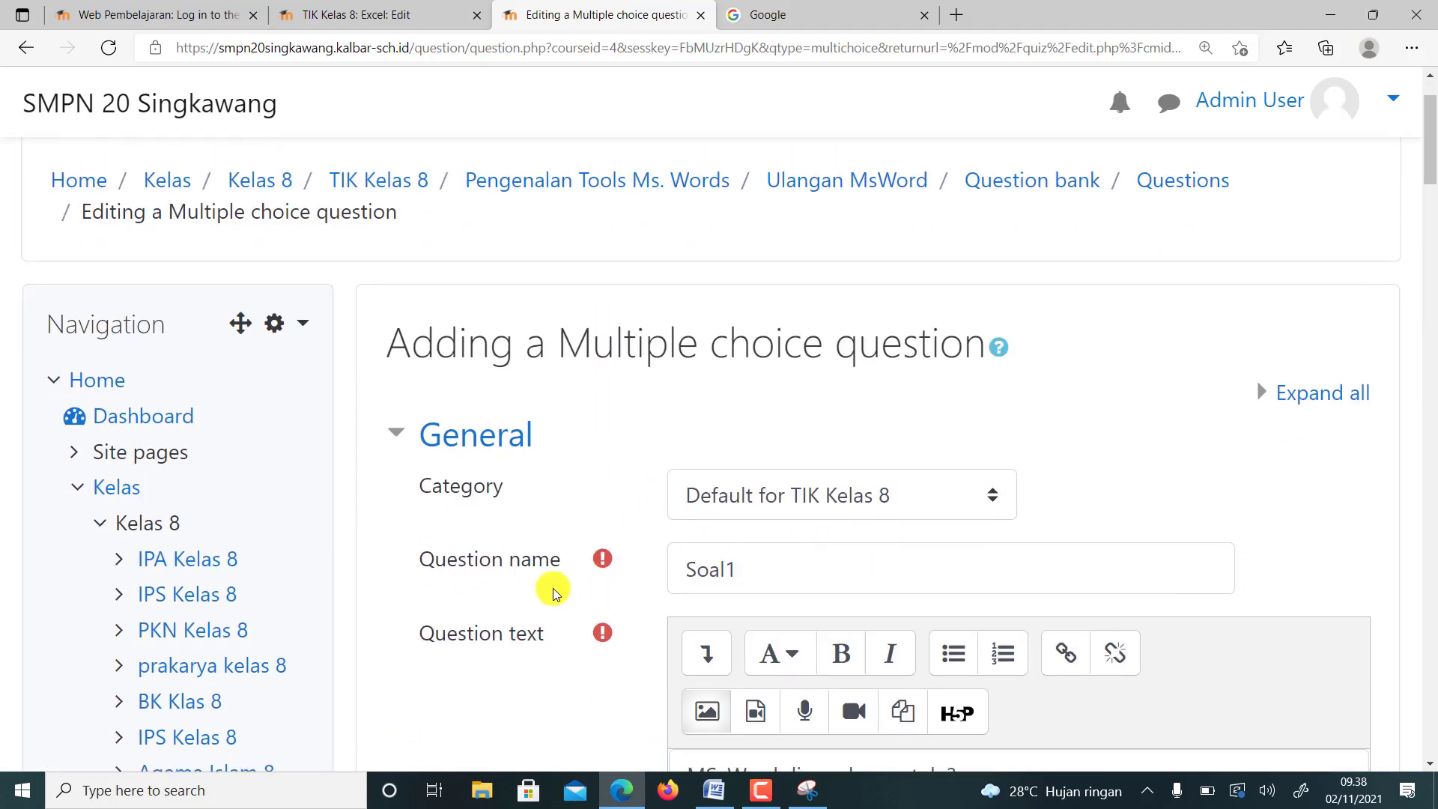
{"action": "scroll", "coordinate": [766, 589], "scroll_direction": "down", "scroll_amount": 4}
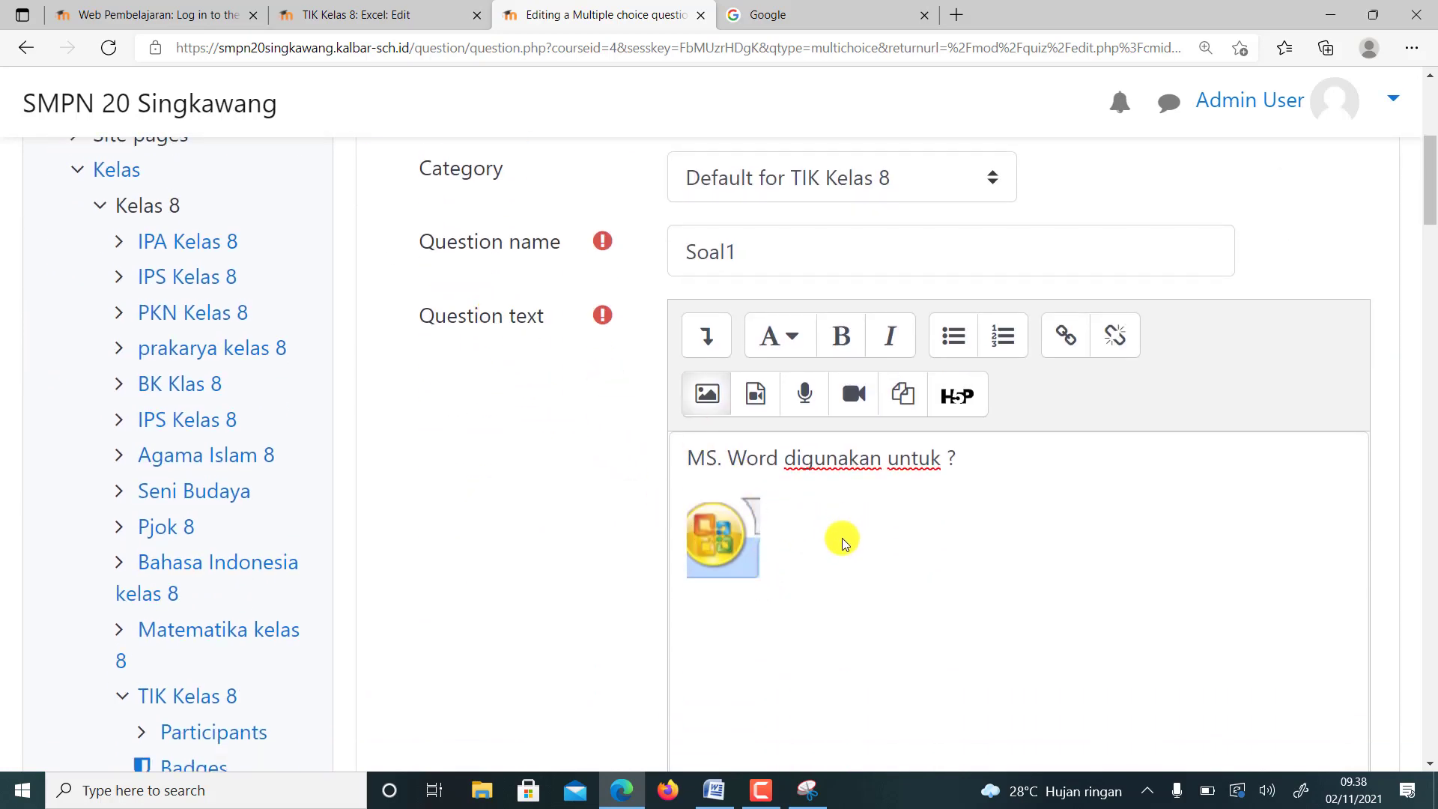
{"action": "scroll", "coordinate": [850, 550], "scroll_direction": "down", "scroll_amount": 10}
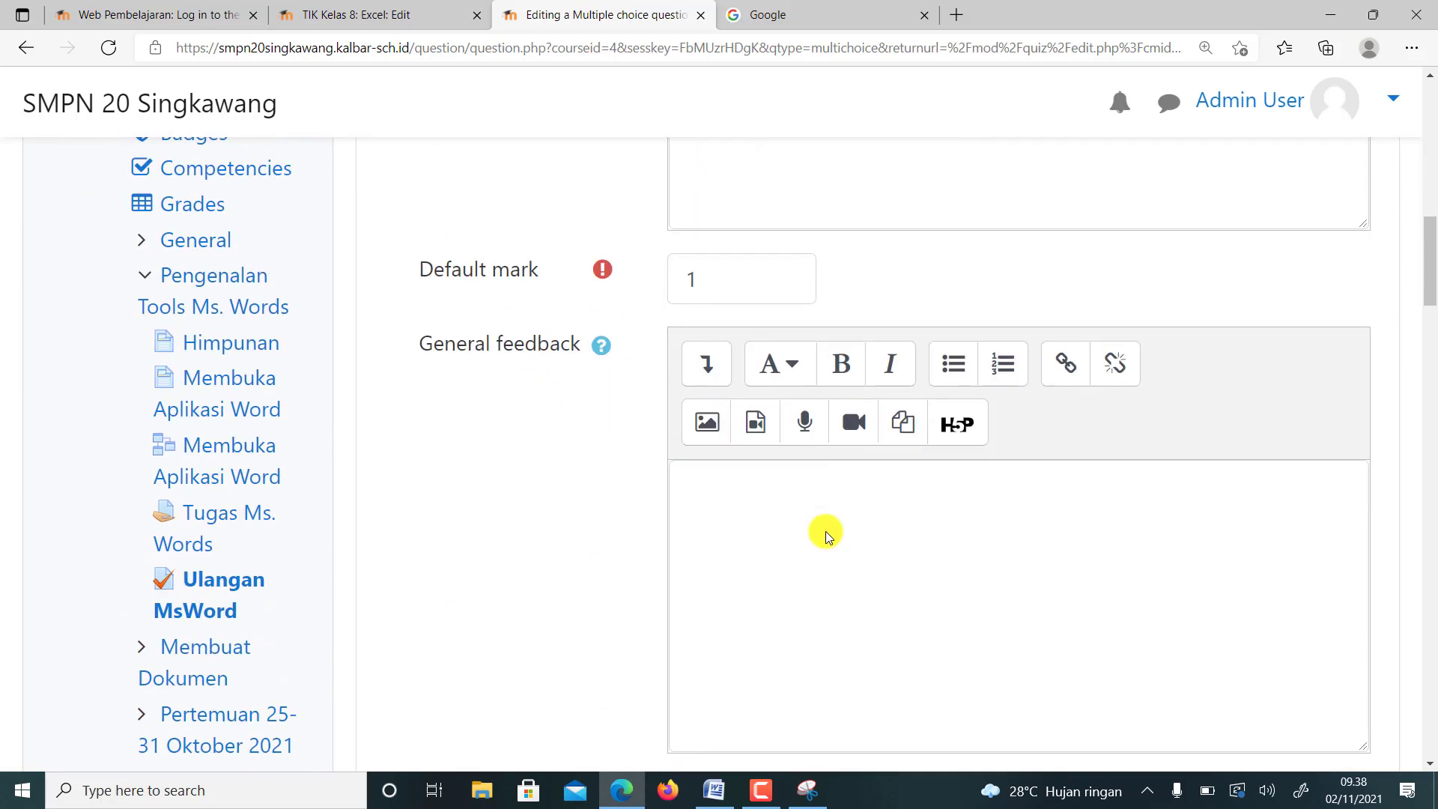
{"action": "scroll", "coordinate": [825, 532], "scroll_direction": "down", "scroll_amount": 8}
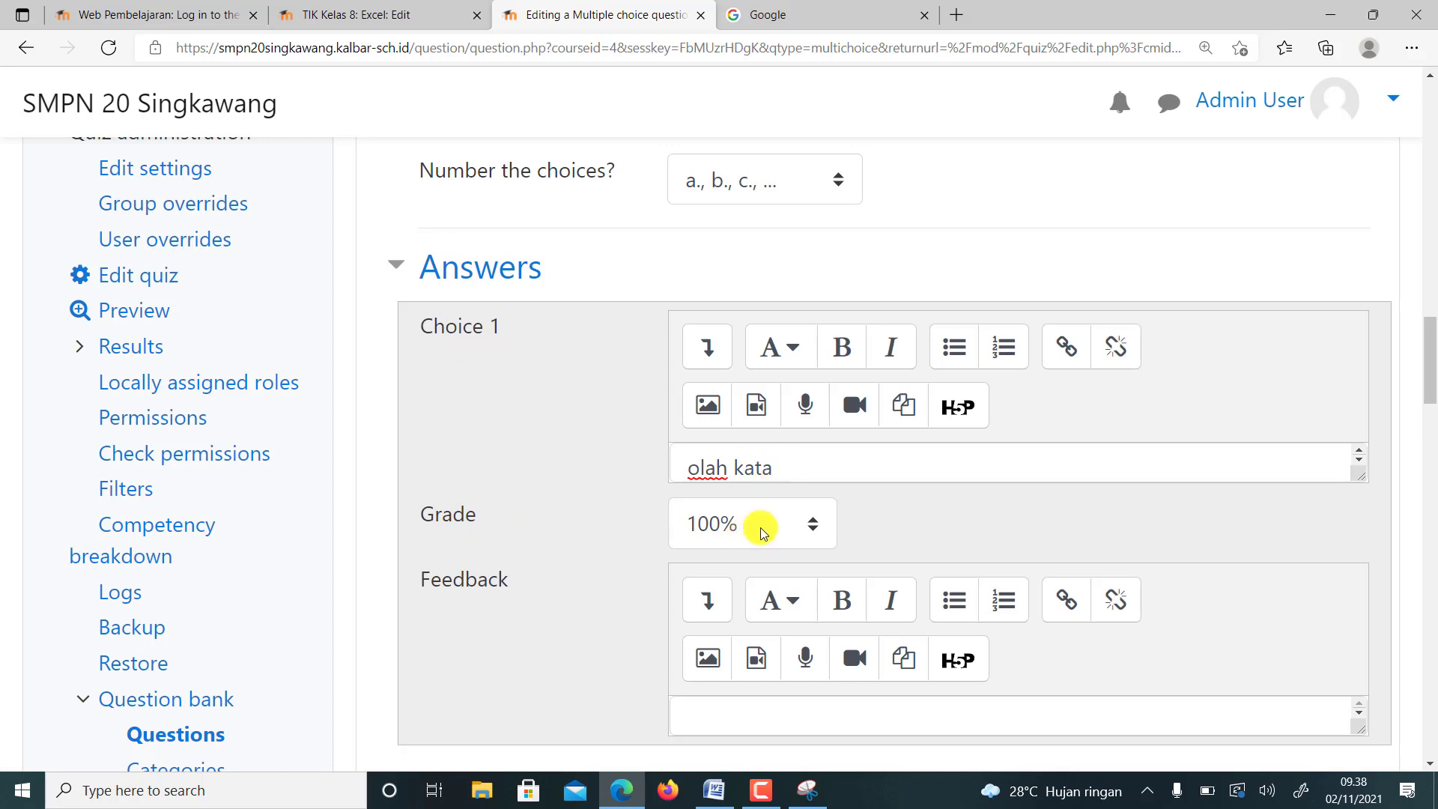
{"action": "scroll", "coordinate": [761, 530], "scroll_direction": "down", "scroll_amount": 7}
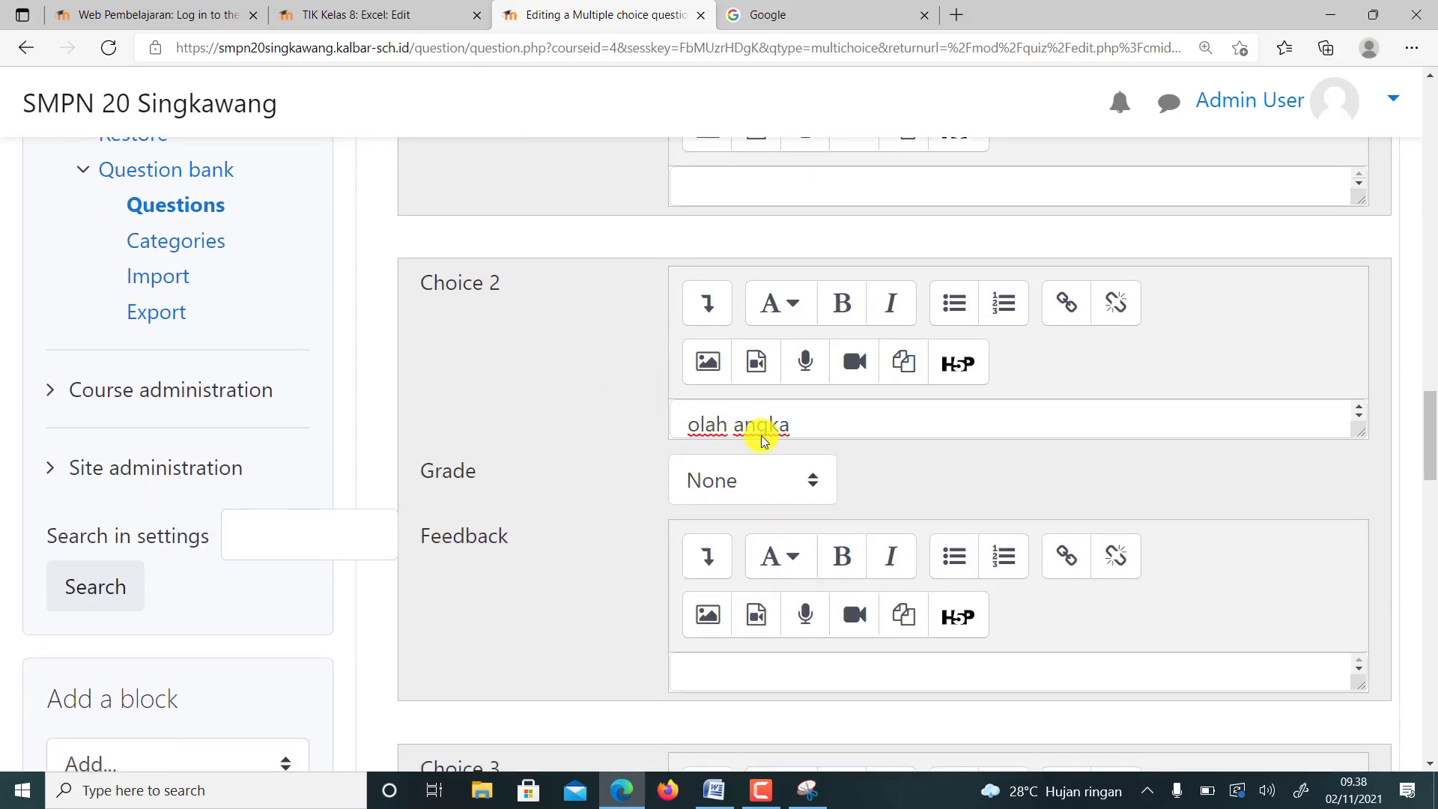
- Look through the available positive and negative grade options for Choice 2 without selecting one
{"action": "left_click", "coordinate": [715, 489]}
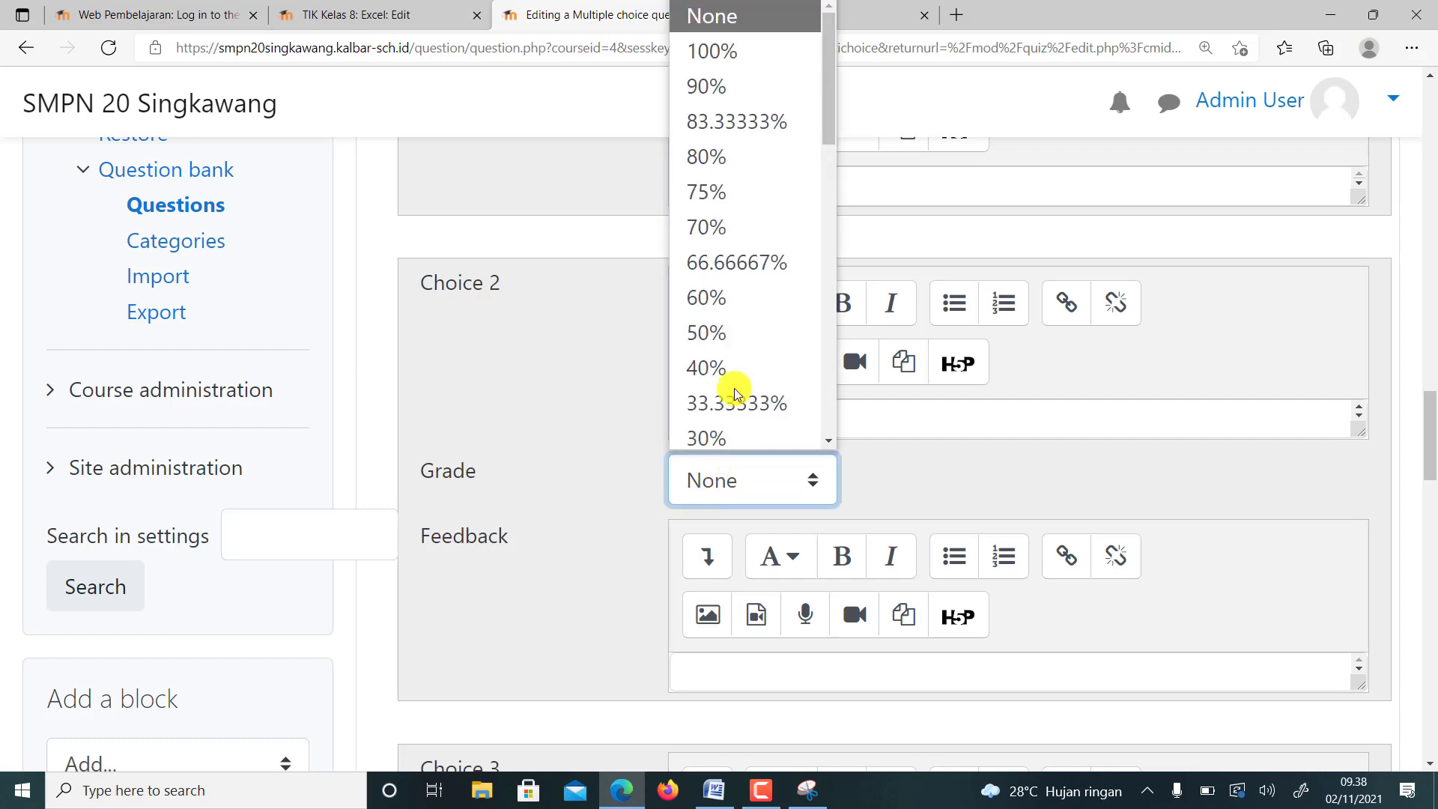
{"action": "scroll", "coordinate": [741, 352], "scroll_direction": "down", "scroll_amount": 8}
{"action": "scroll", "coordinate": [741, 329], "scroll_direction": "up", "scroll_amount": 2}
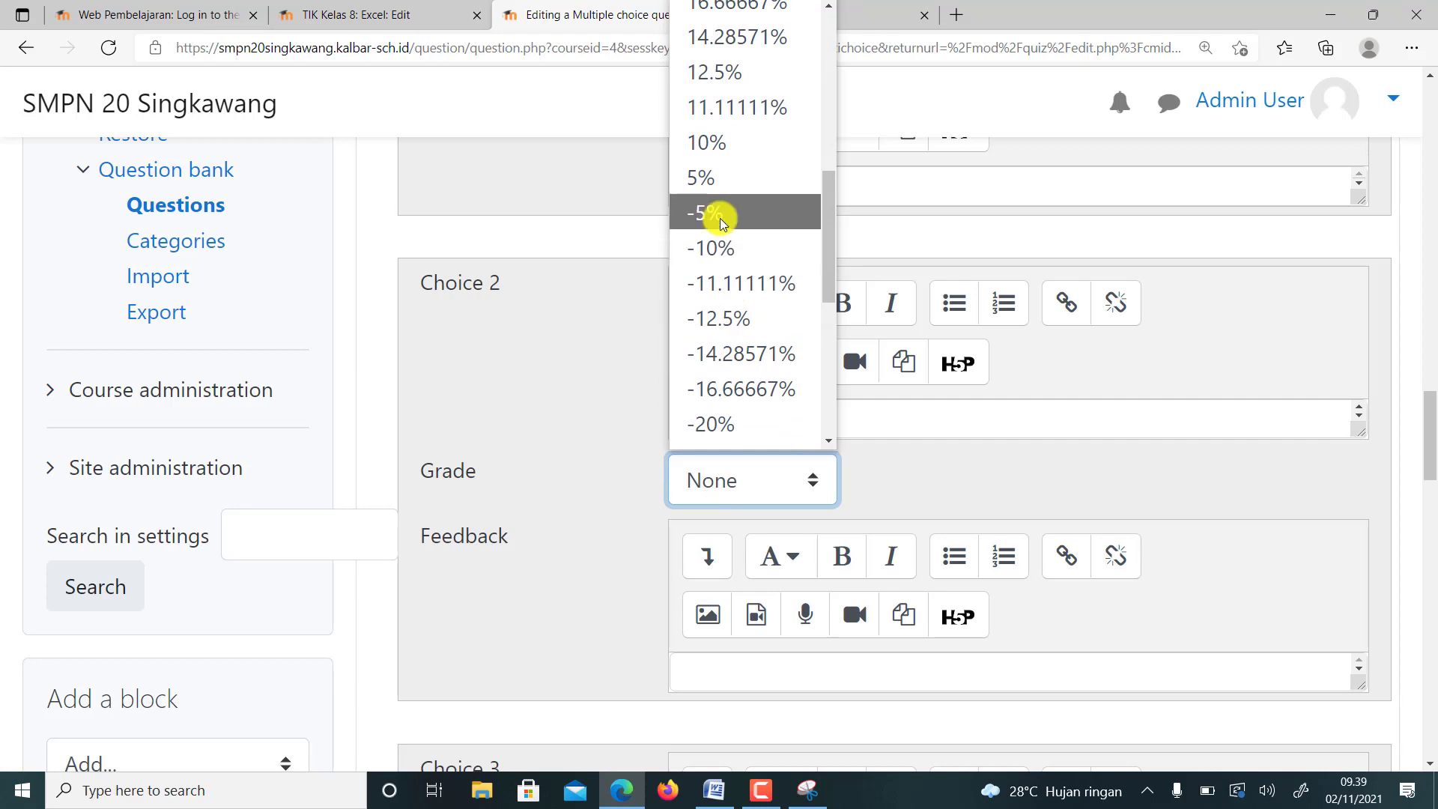
{"action": "scroll", "coordinate": [778, 281], "scroll_direction": "up", "scroll_amount": 5}
{"action": "left_click", "coordinate": [591, 405]}
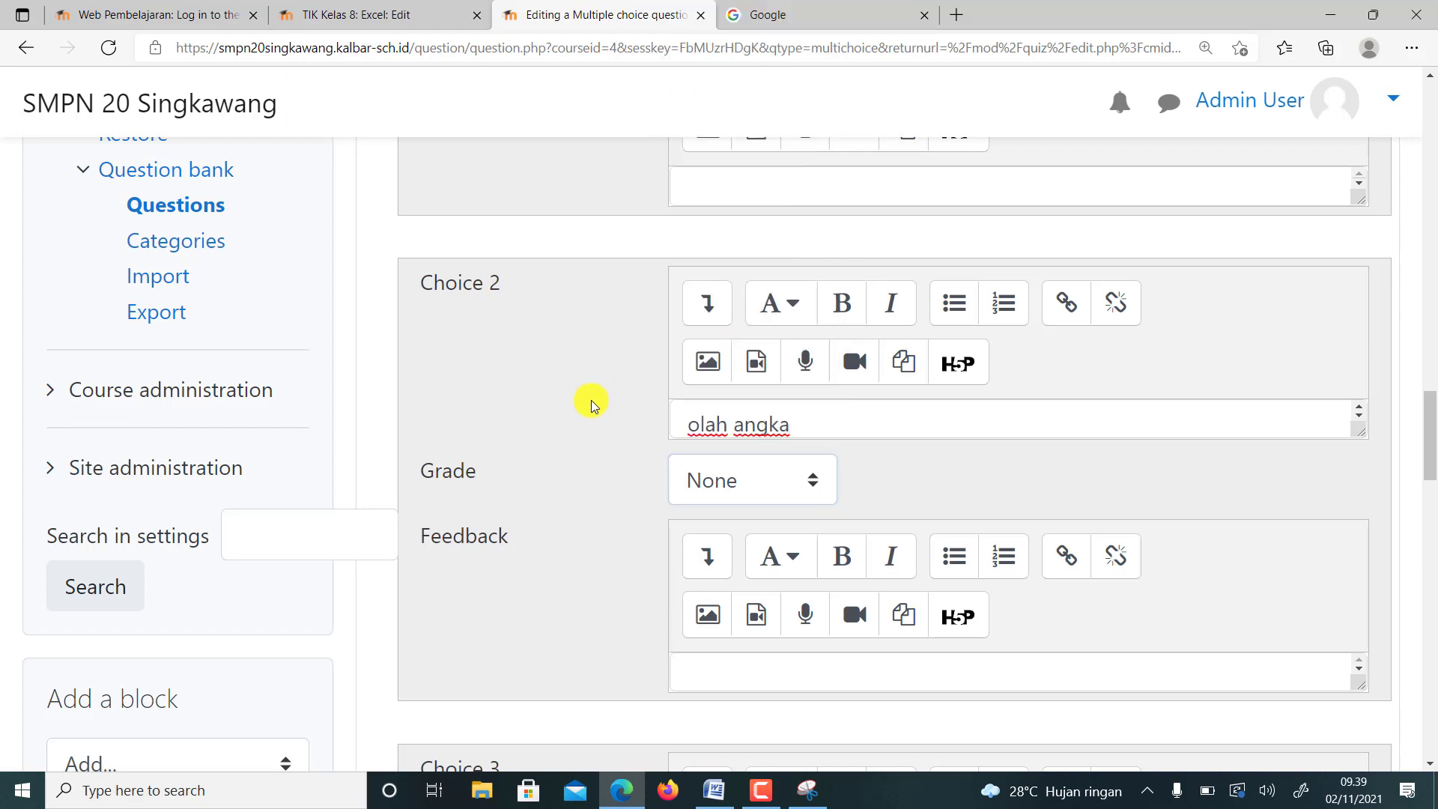
- Check the remaining choices and save the multiple choice question to the quiz
{"action": "scroll", "coordinate": [757, 507], "scroll_direction": "down", "scroll_amount": 6}
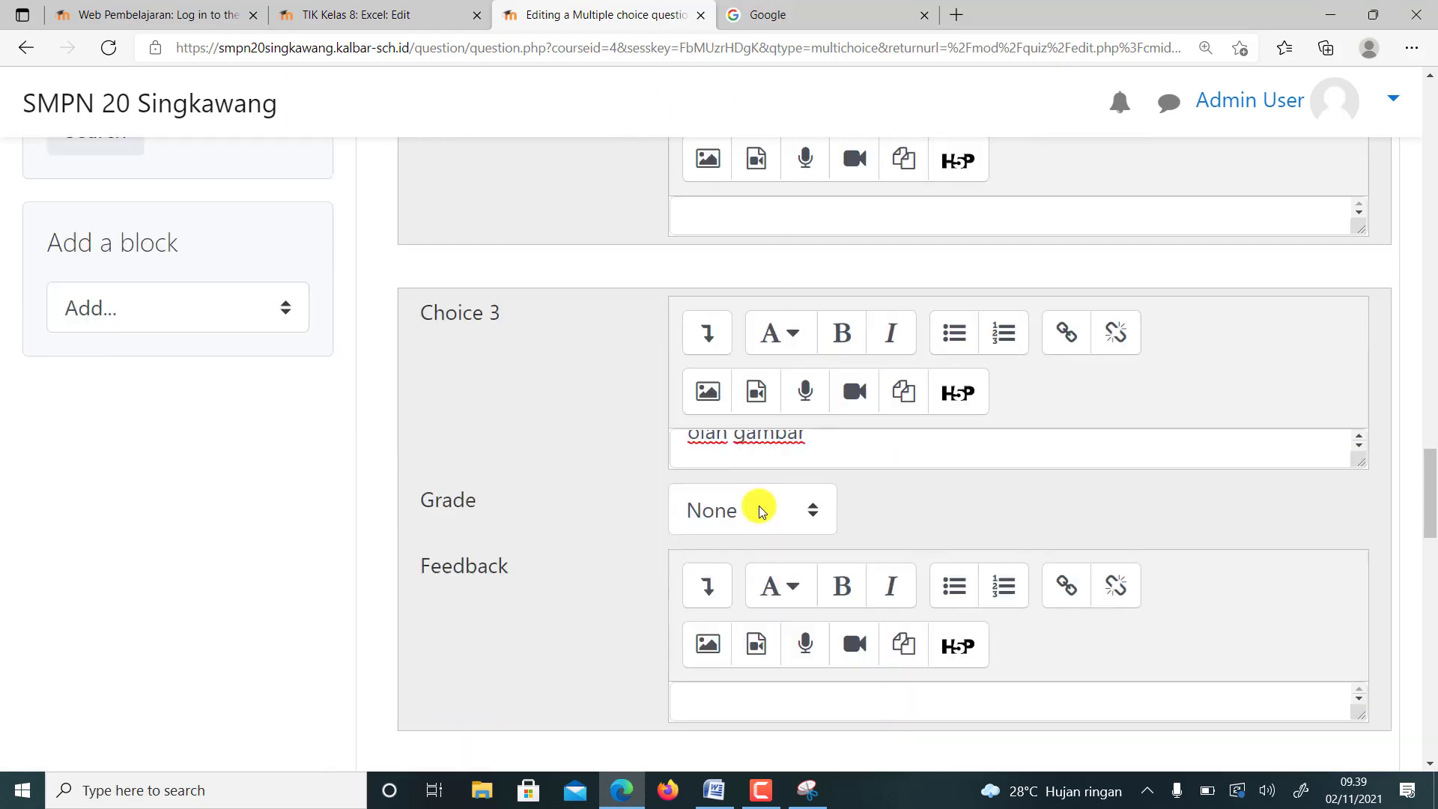
{"action": "scroll", "coordinate": [799, 410], "scroll_direction": "up", "scroll_amount": 1}
{"action": "left_click", "coordinate": [921, 488]}
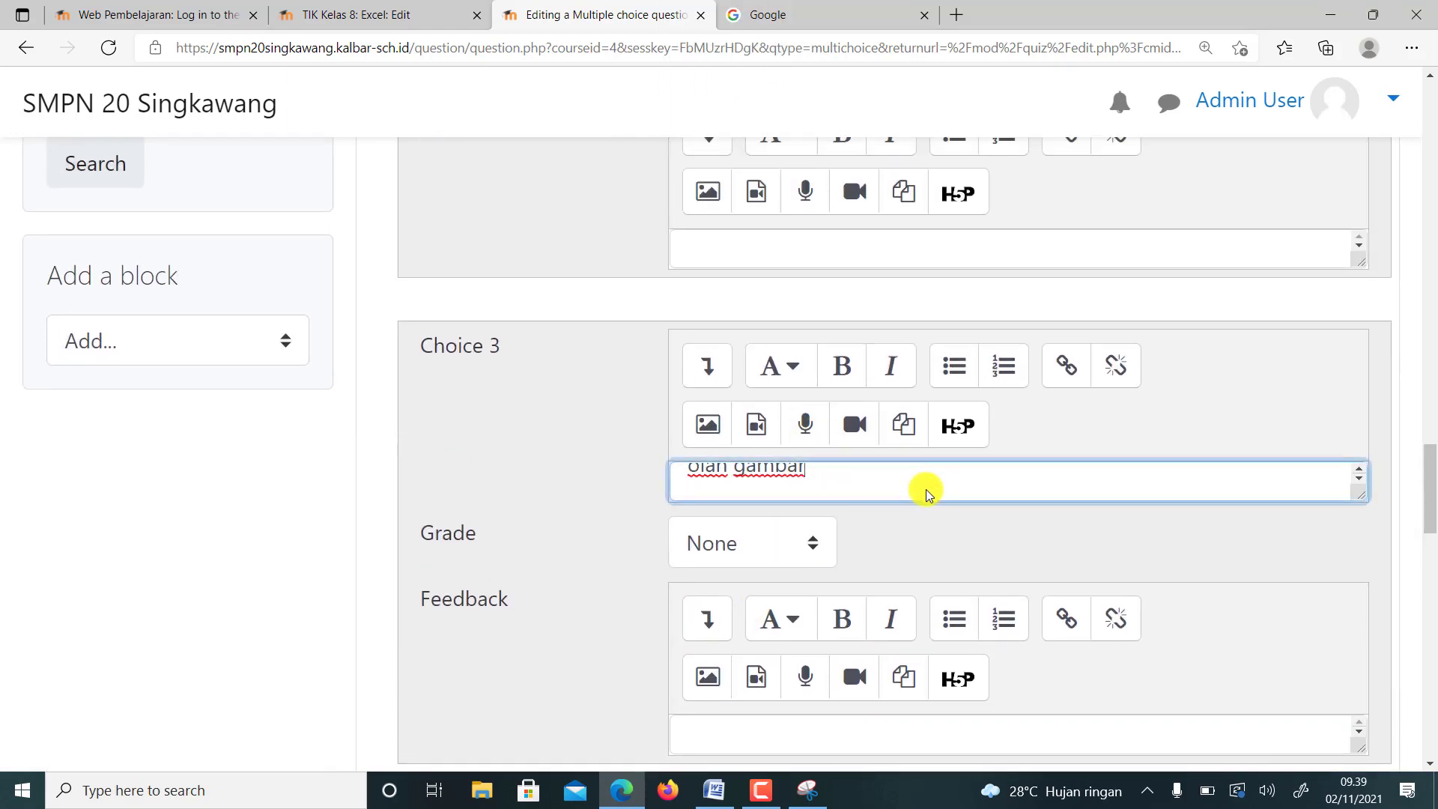
{"action": "scroll", "coordinate": [674, 543], "scroll_direction": "down", "scroll_amount": 8}
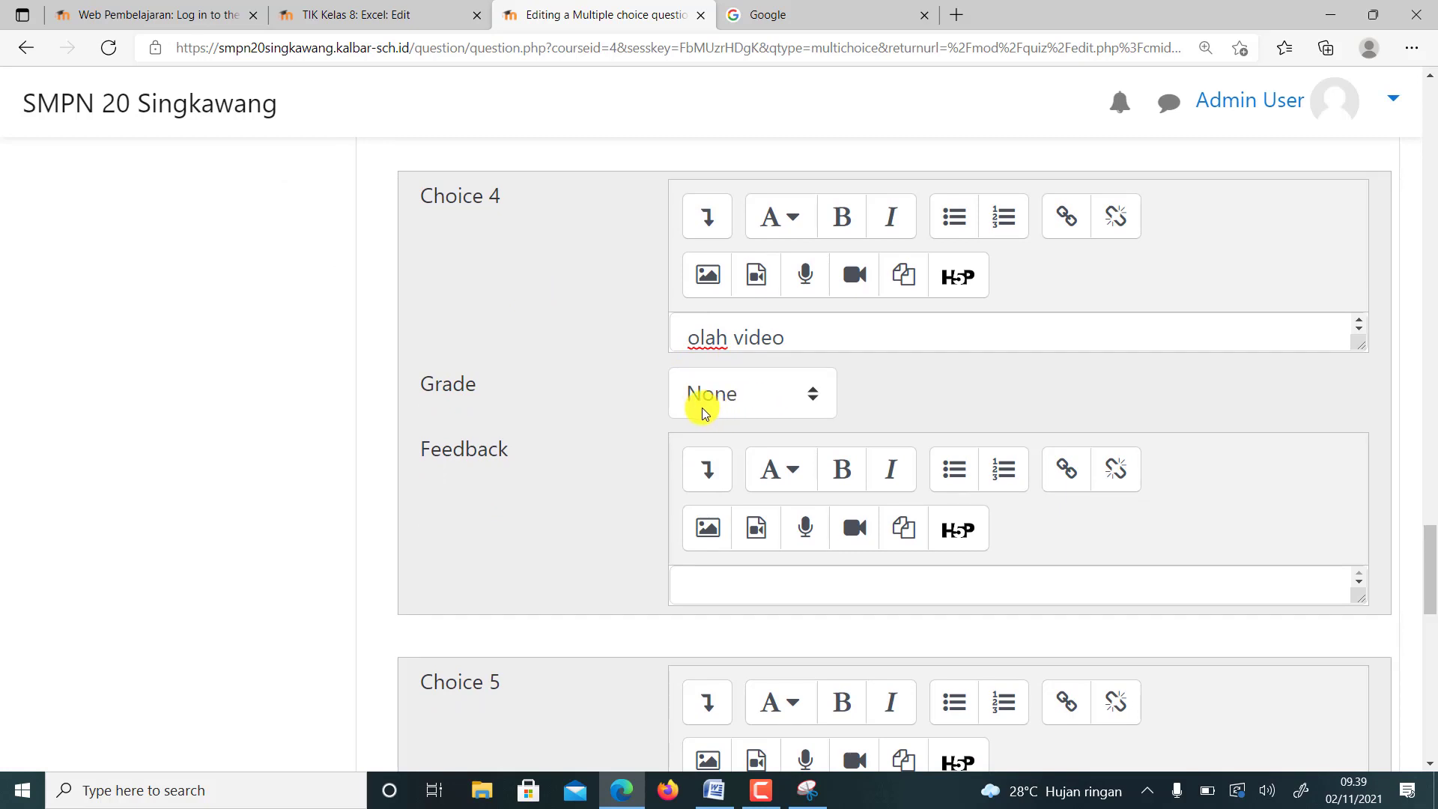
{"action": "scroll", "coordinate": [696, 409], "scroll_direction": "down", "scroll_amount": 10}
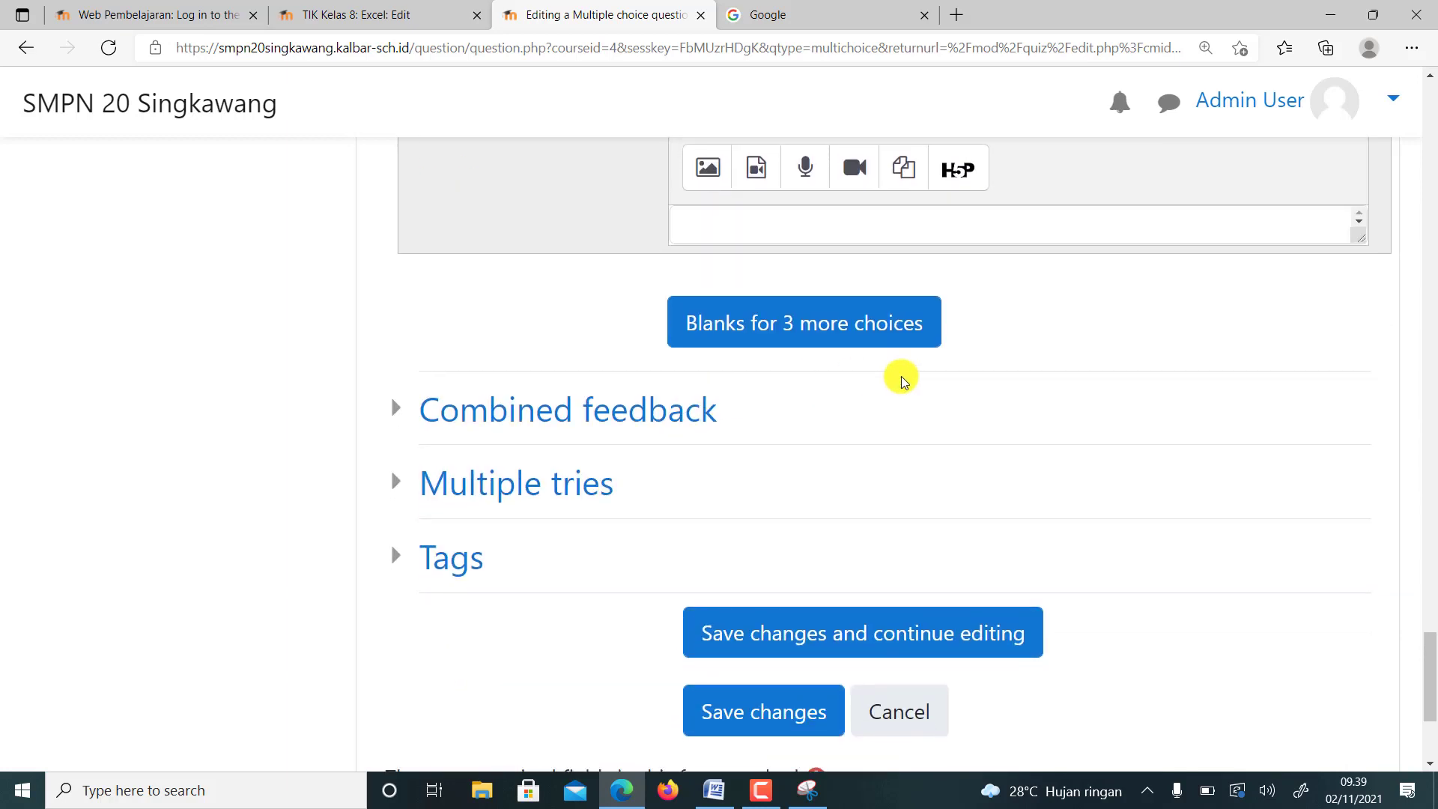
{"action": "scroll", "coordinate": [890, 390], "scroll_direction": "down", "scroll_amount": 3}
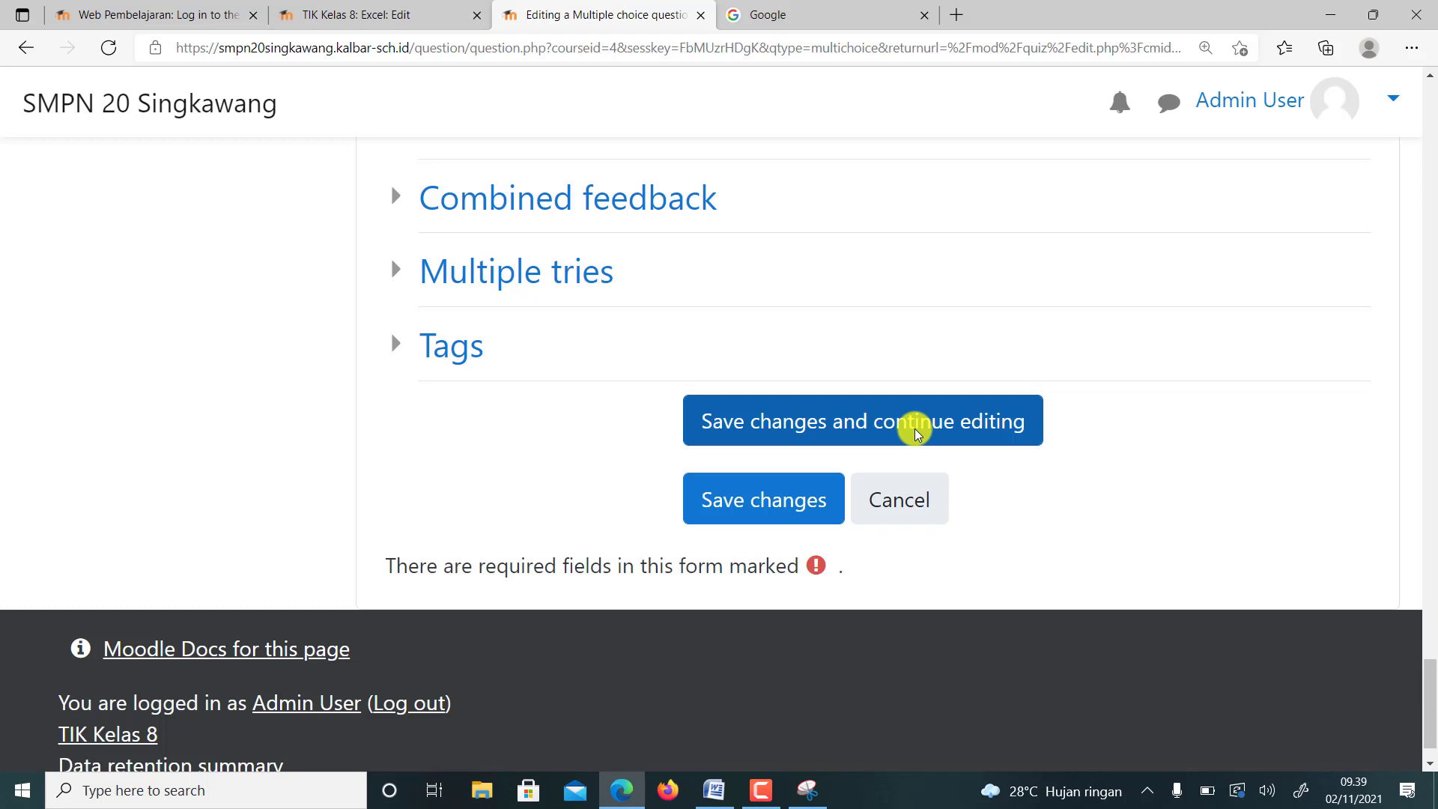
{"action": "scroll", "coordinate": [917, 433], "scroll_direction": "up", "scroll_amount": 3}
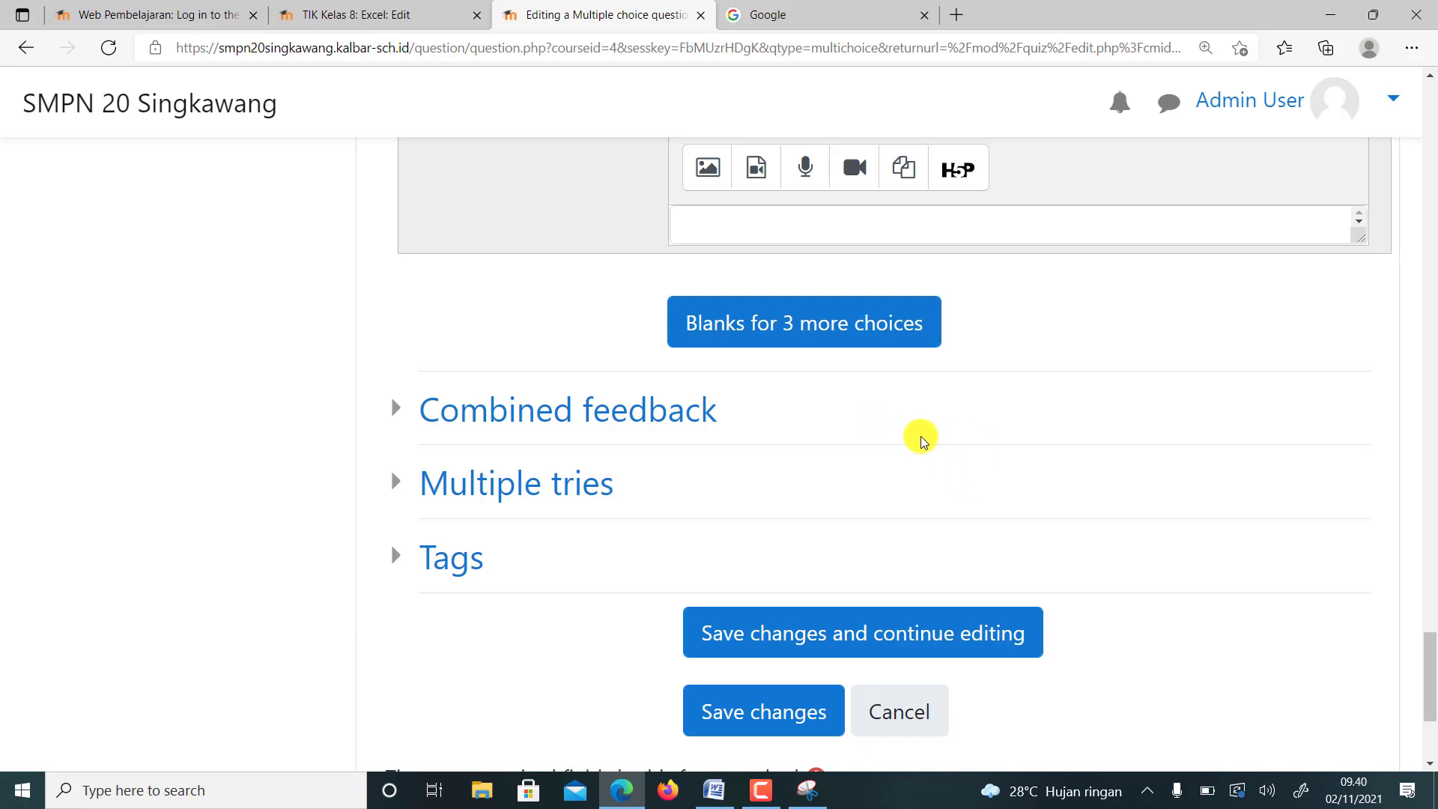
{"action": "scroll", "coordinate": [921, 438], "scroll_direction": "down", "scroll_amount": 3}
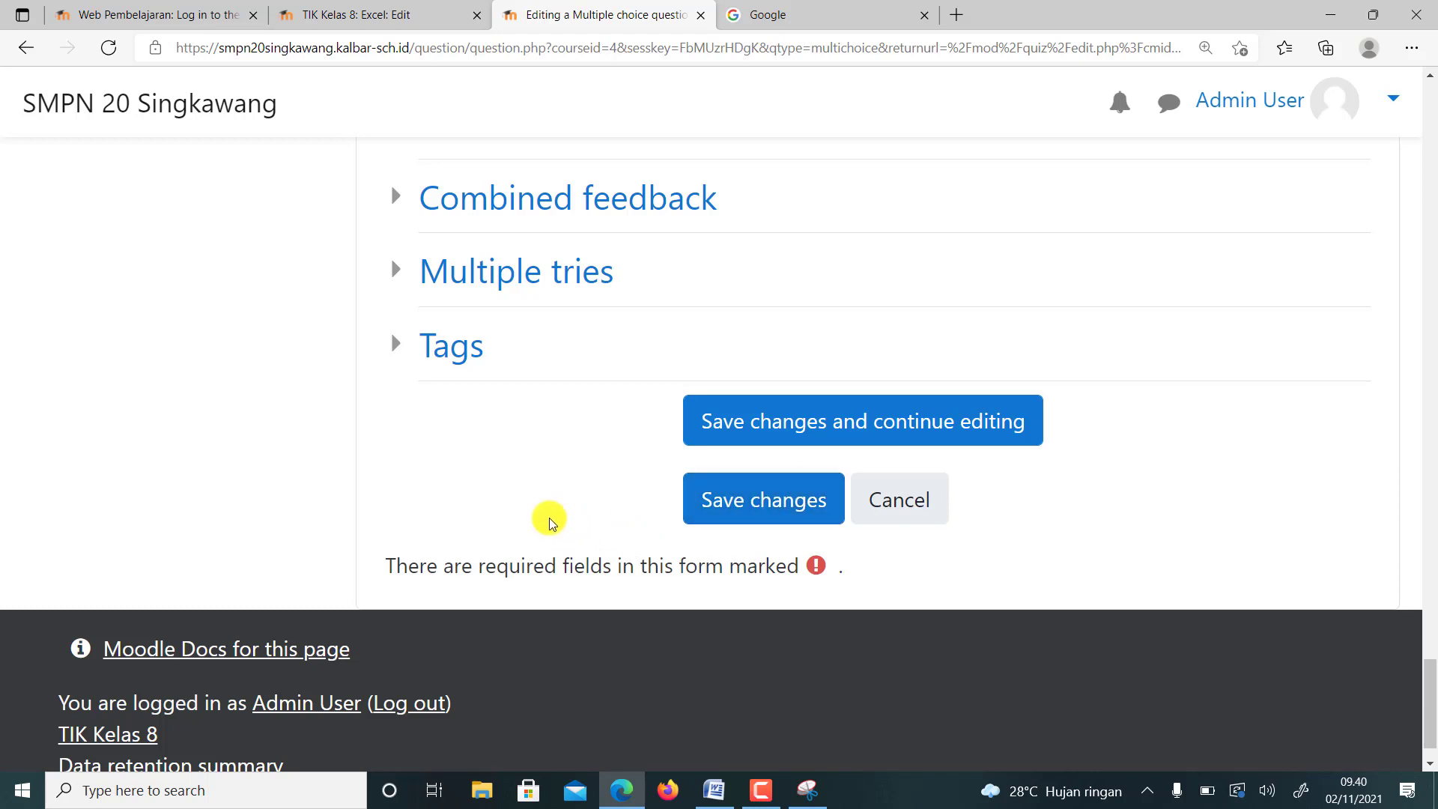
{"action": "left_click", "coordinate": [777, 518]}
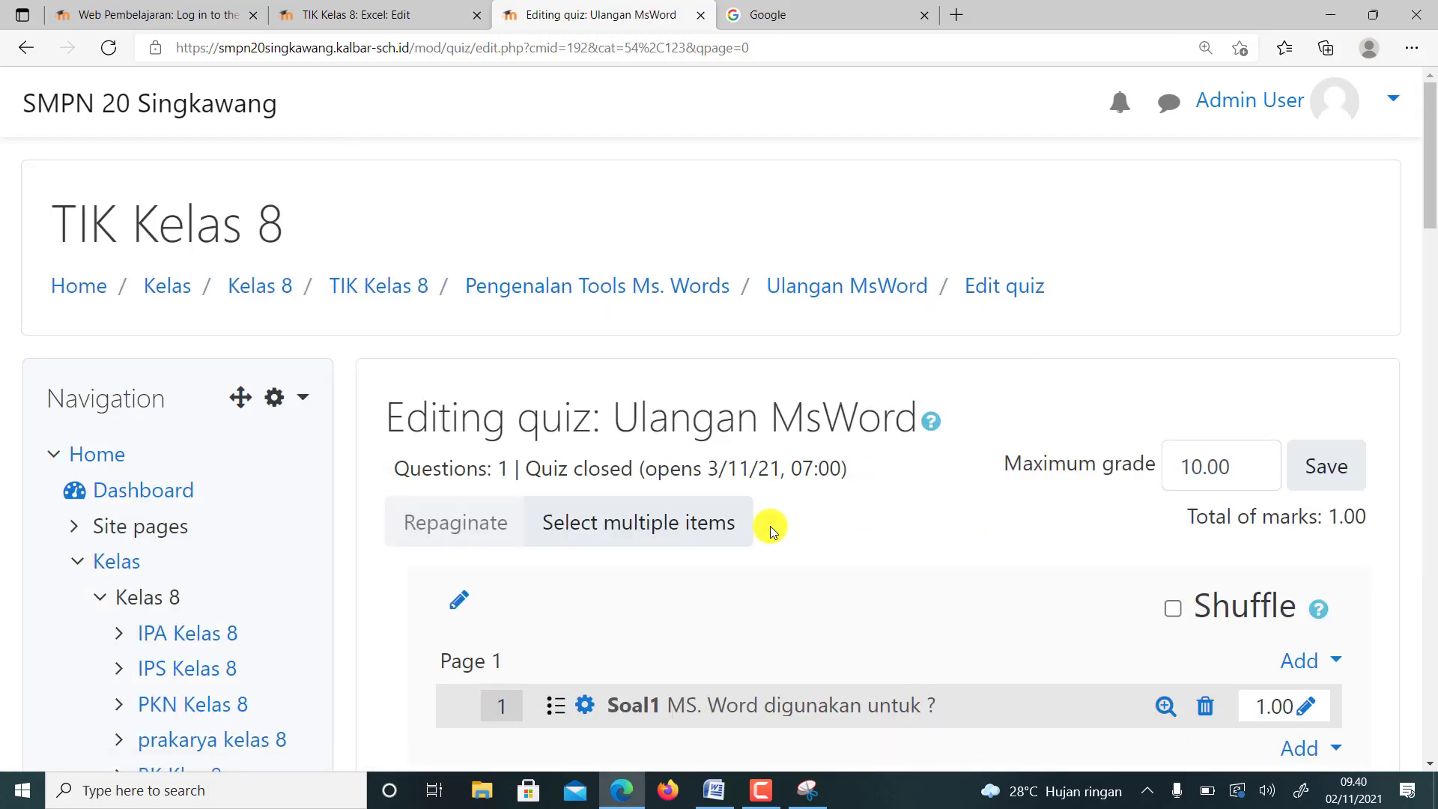
- Reopen the Soal1 question from the quiz, review its settings and answer choices, and save it again
{"action": "scroll", "coordinate": [794, 520], "scroll_direction": "down", "scroll_amount": 3}
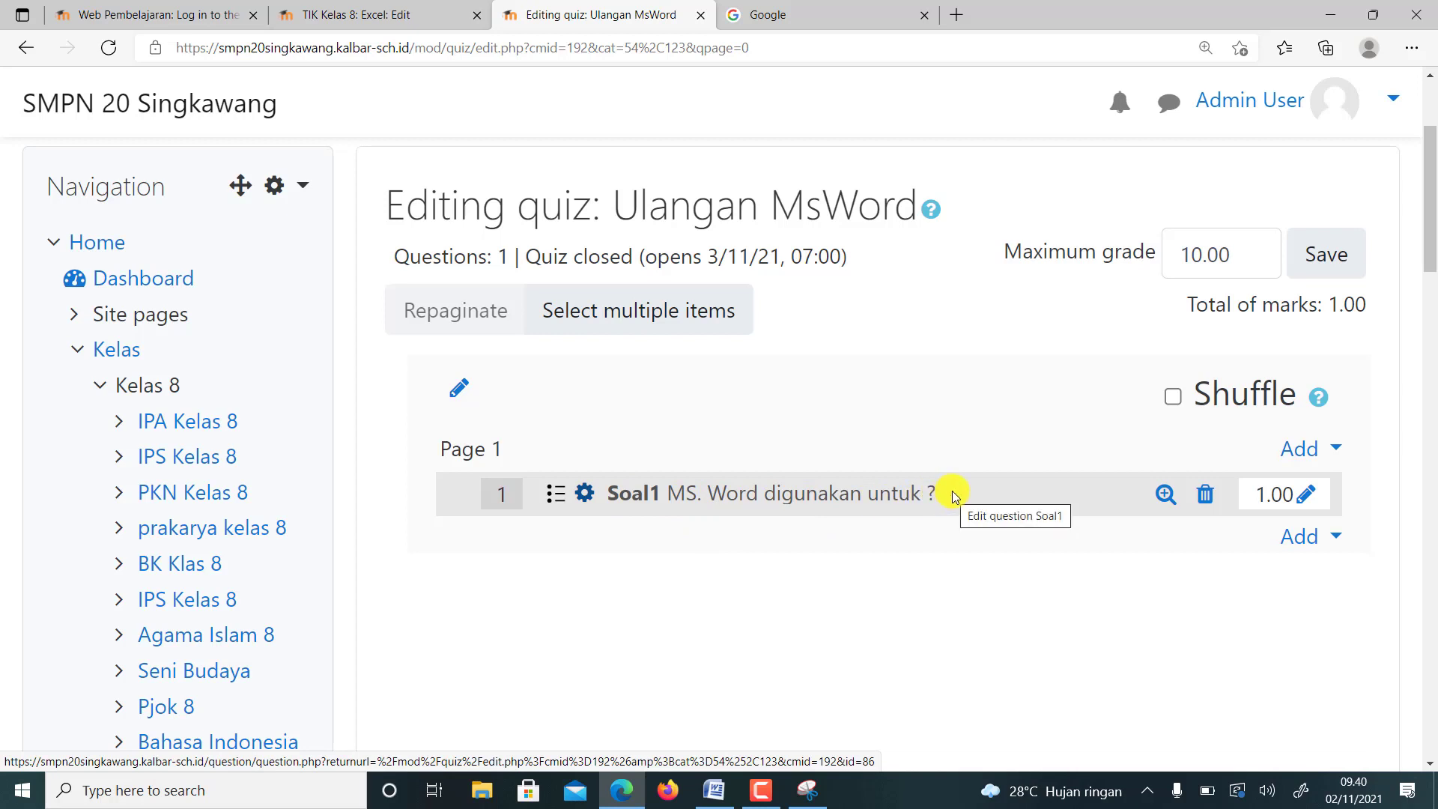
{"action": "left_click", "coordinate": [585, 497]}
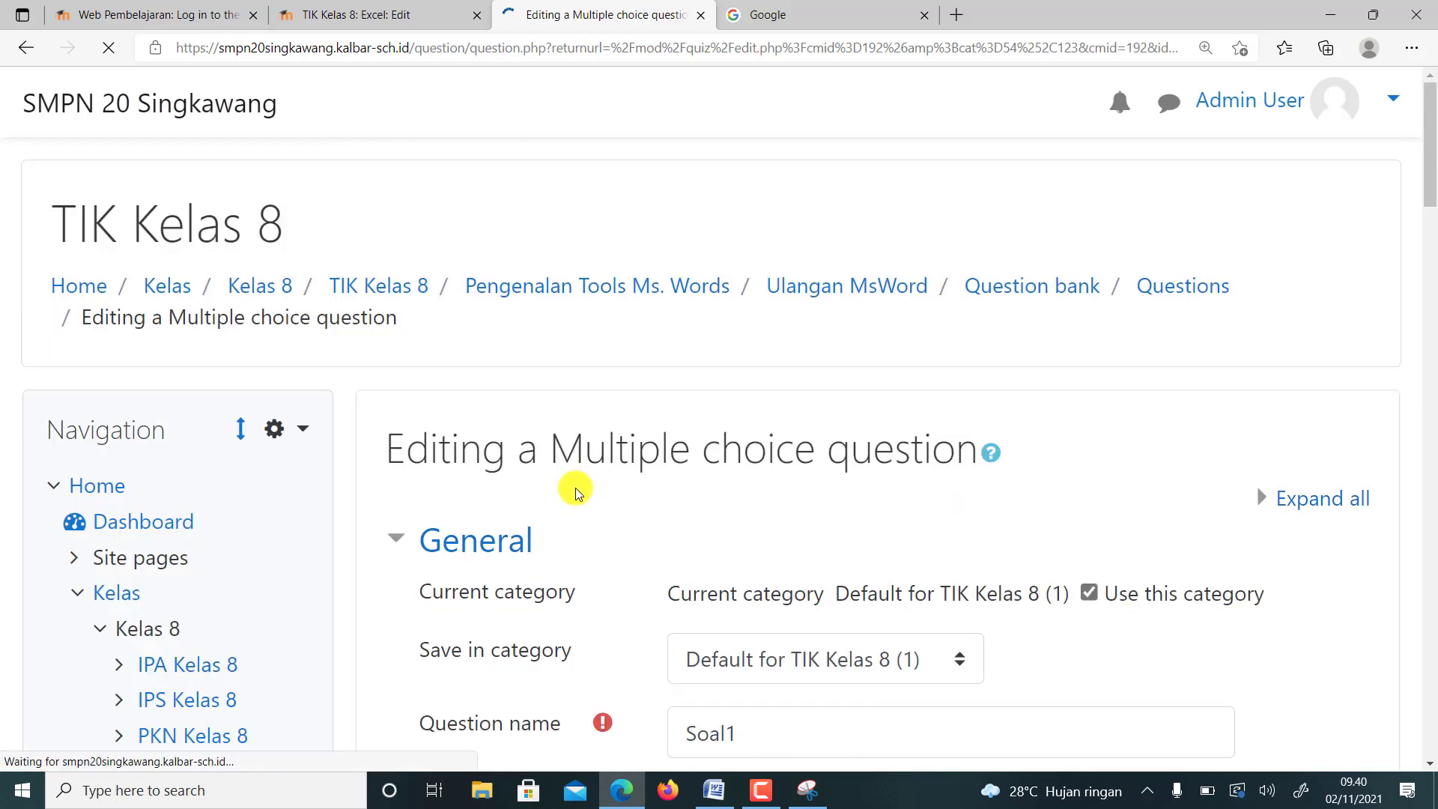
{"action": "scroll", "coordinate": [577, 491], "scroll_direction": "down", "scroll_amount": 5}
{"action": "scroll", "coordinate": [687, 465], "scroll_direction": "down", "scroll_amount": 15}
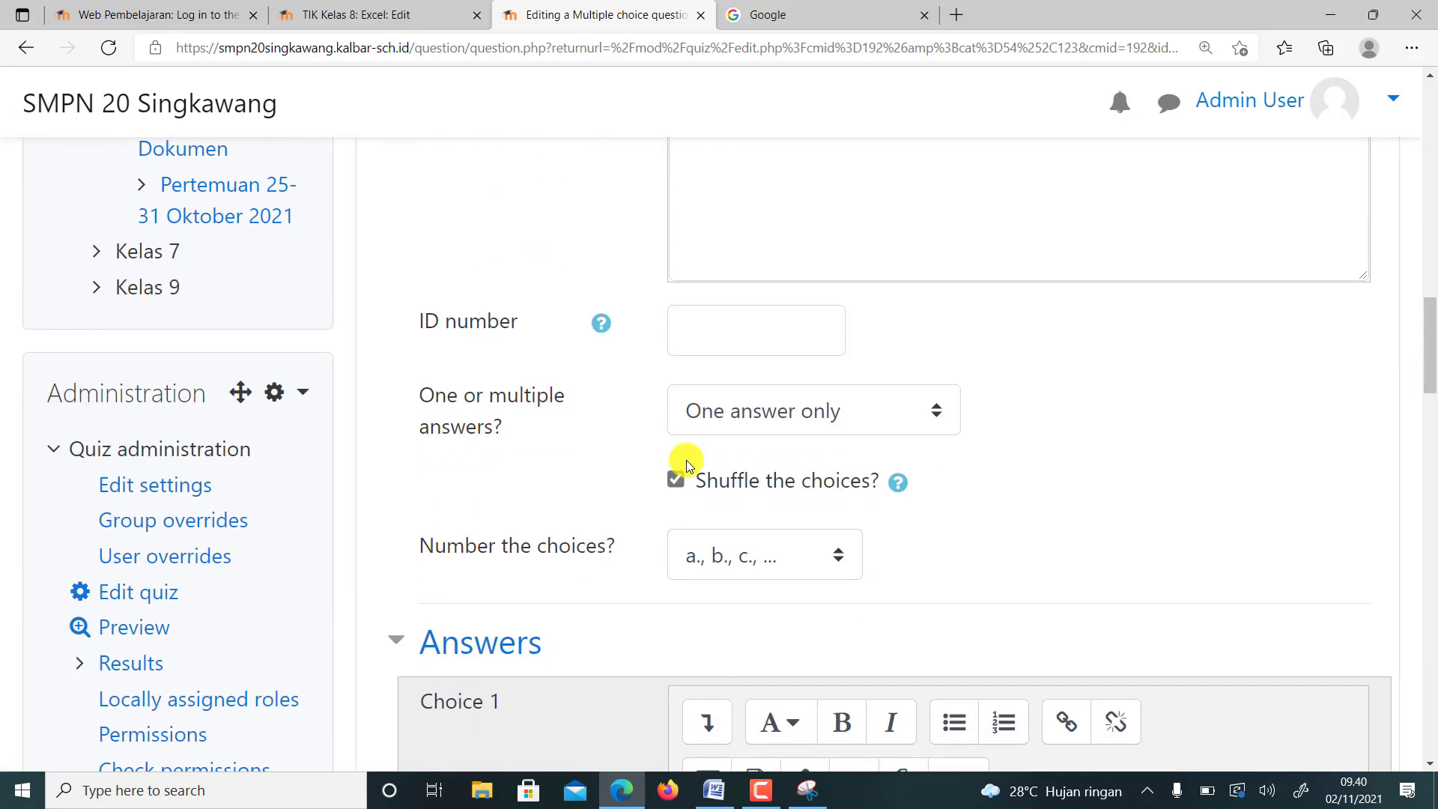
{"action": "scroll", "coordinate": [687, 464], "scroll_direction": "down", "scroll_amount": 17}
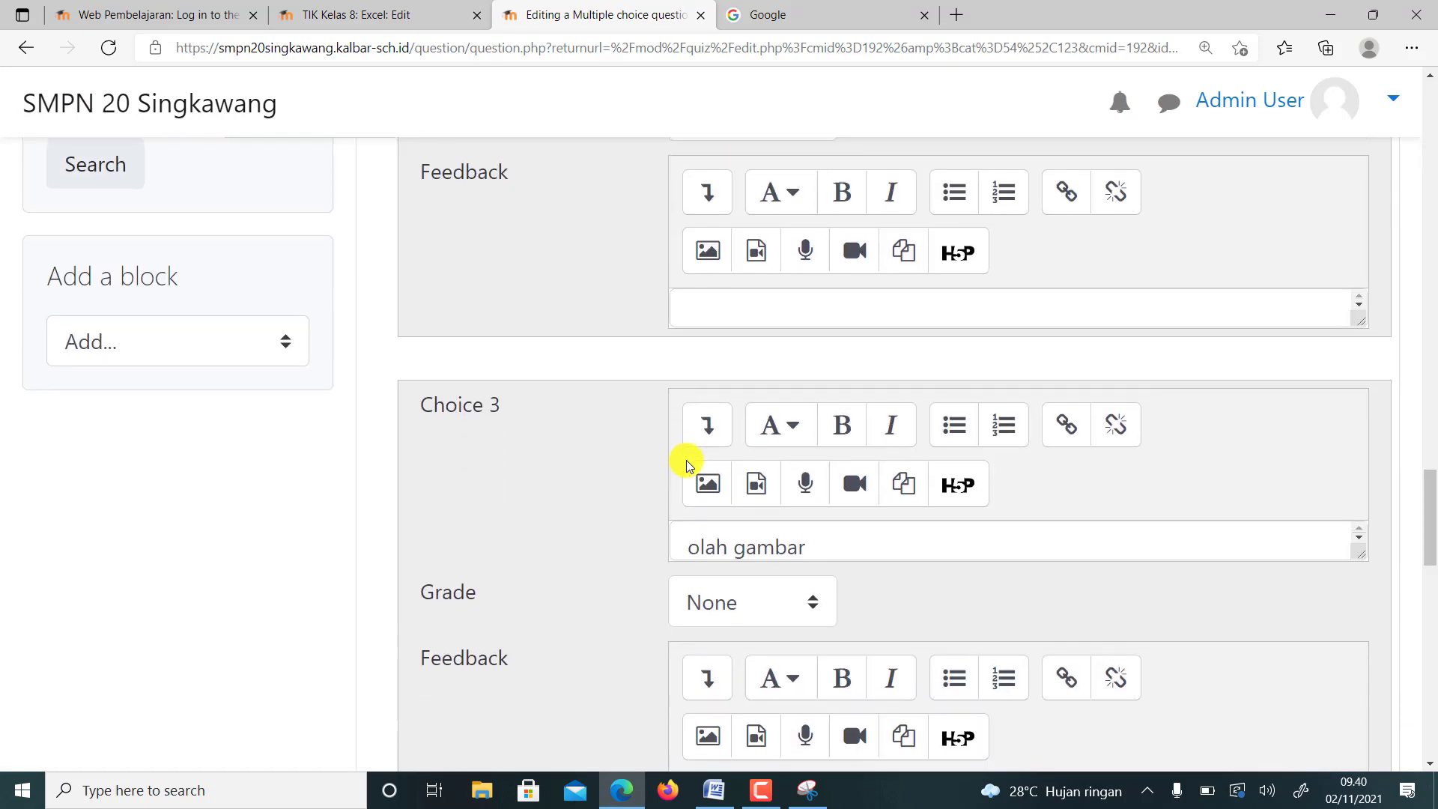
{"action": "scroll", "coordinate": [688, 464], "scroll_direction": "down", "scroll_amount": 18}
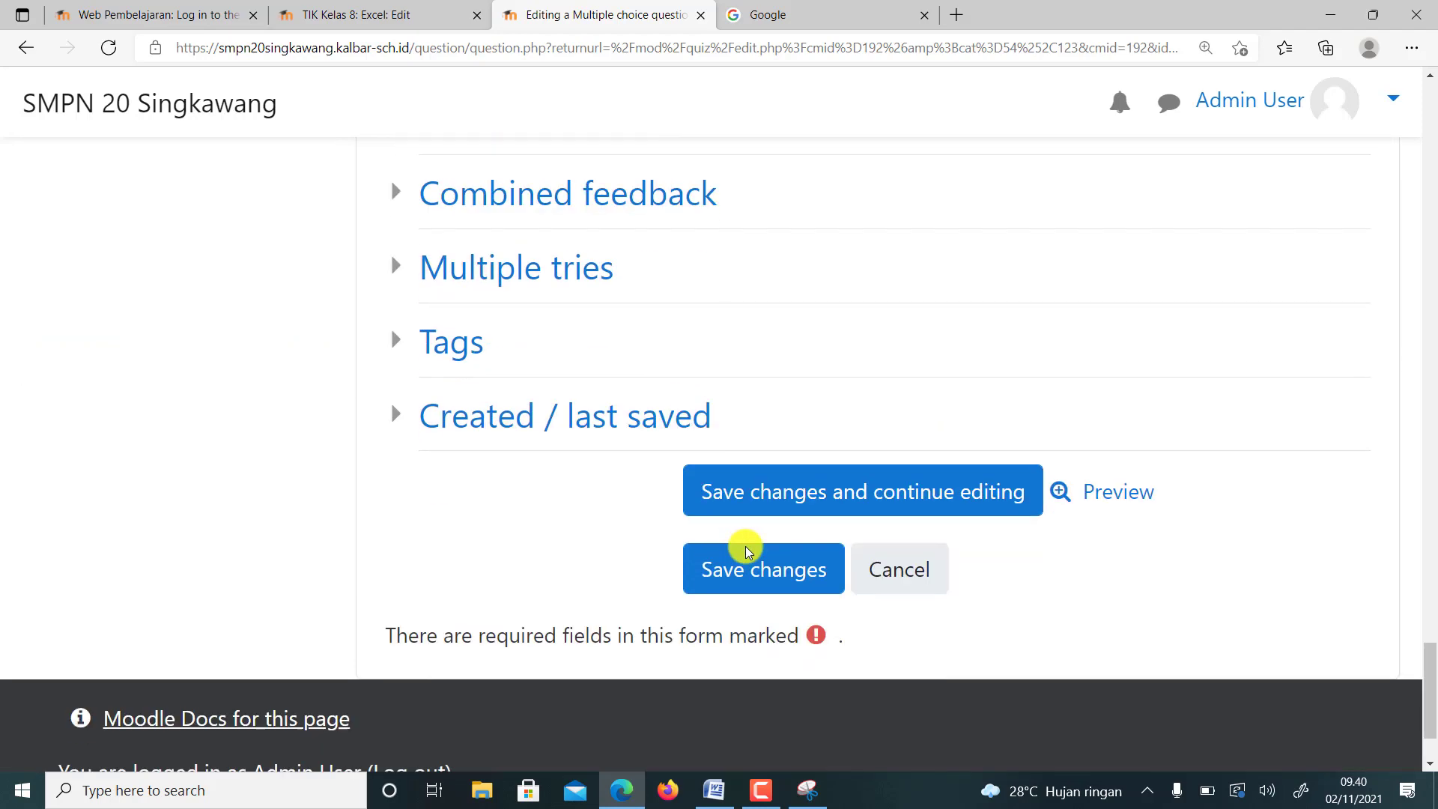
{"action": "left_click", "coordinate": [746, 555]}
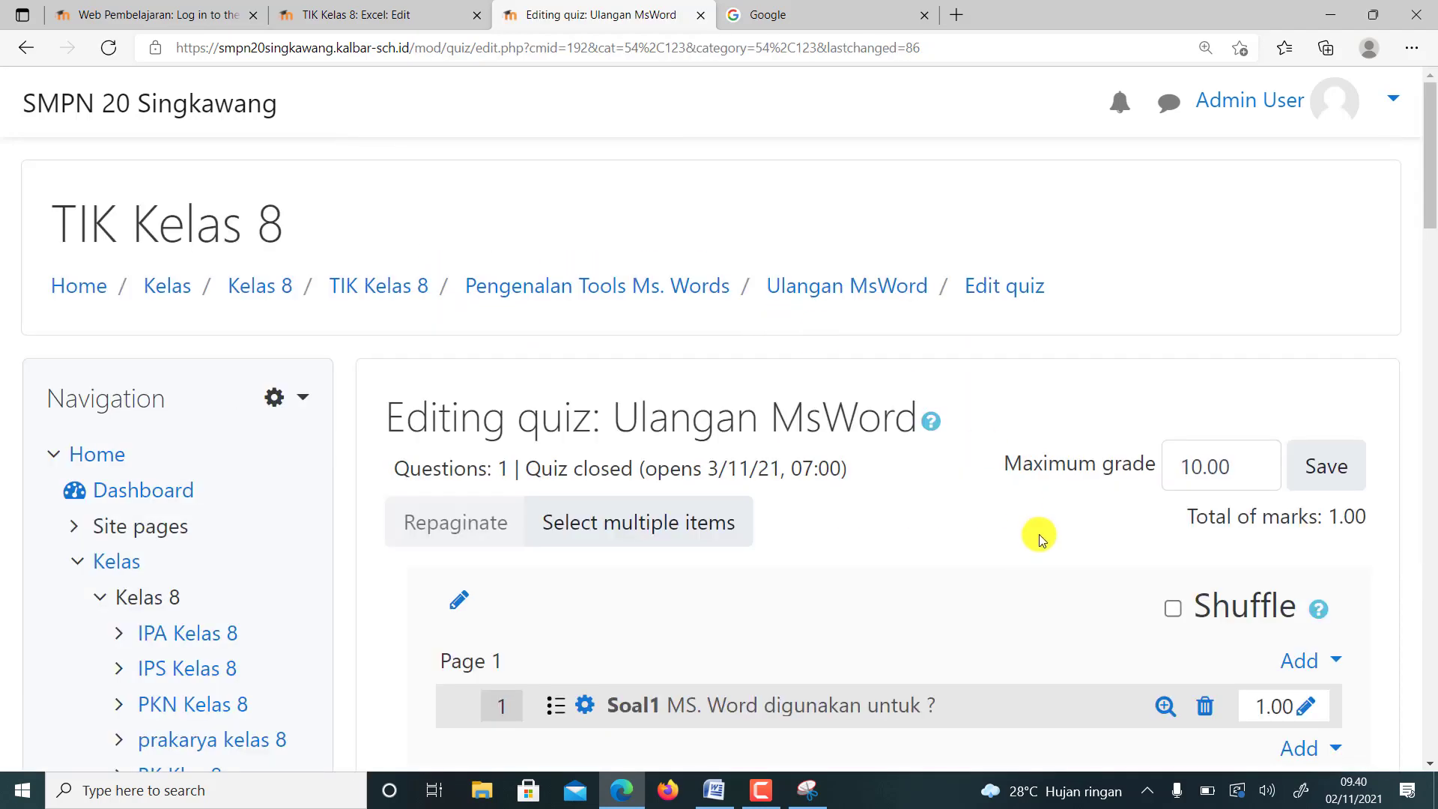
- Add a new Multiple choice question after Soal1 on page 1 of the Ulangan MsWord quiz
{"action": "scroll", "coordinate": [1039, 533], "scroll_direction": "down", "scroll_amount": 3}
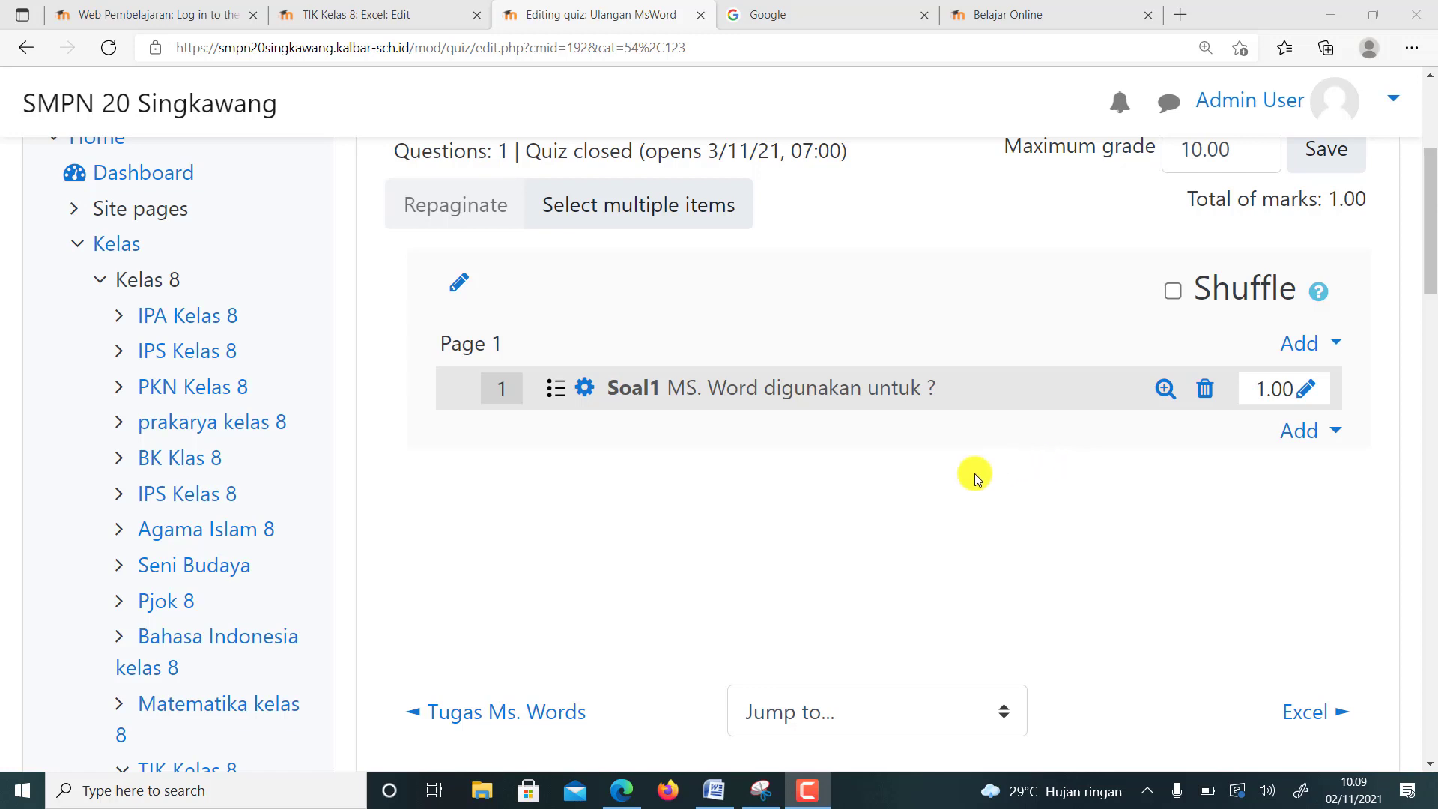
{"action": "left_click", "coordinate": [1311, 431]}
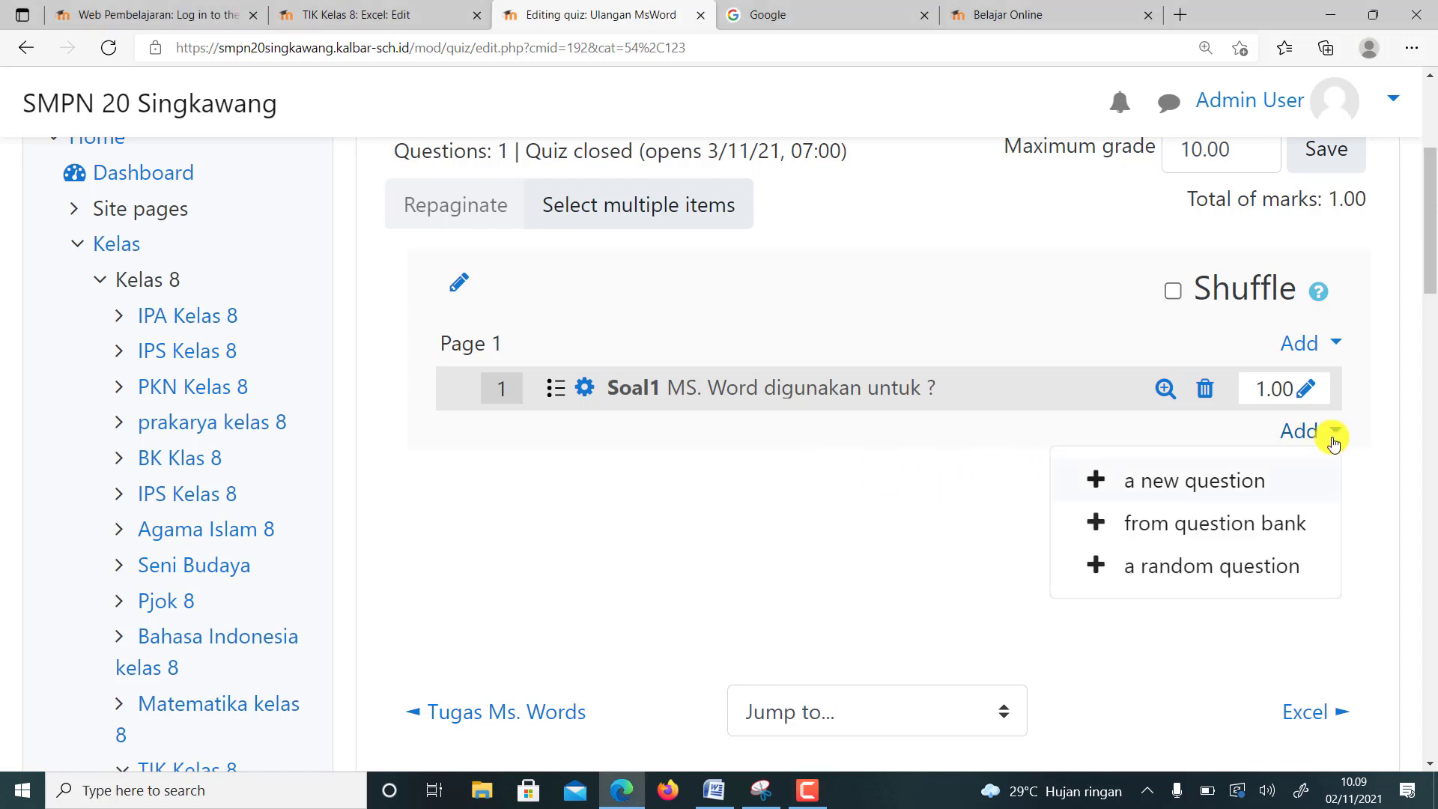
{"action": "left_click", "coordinate": [1153, 490]}
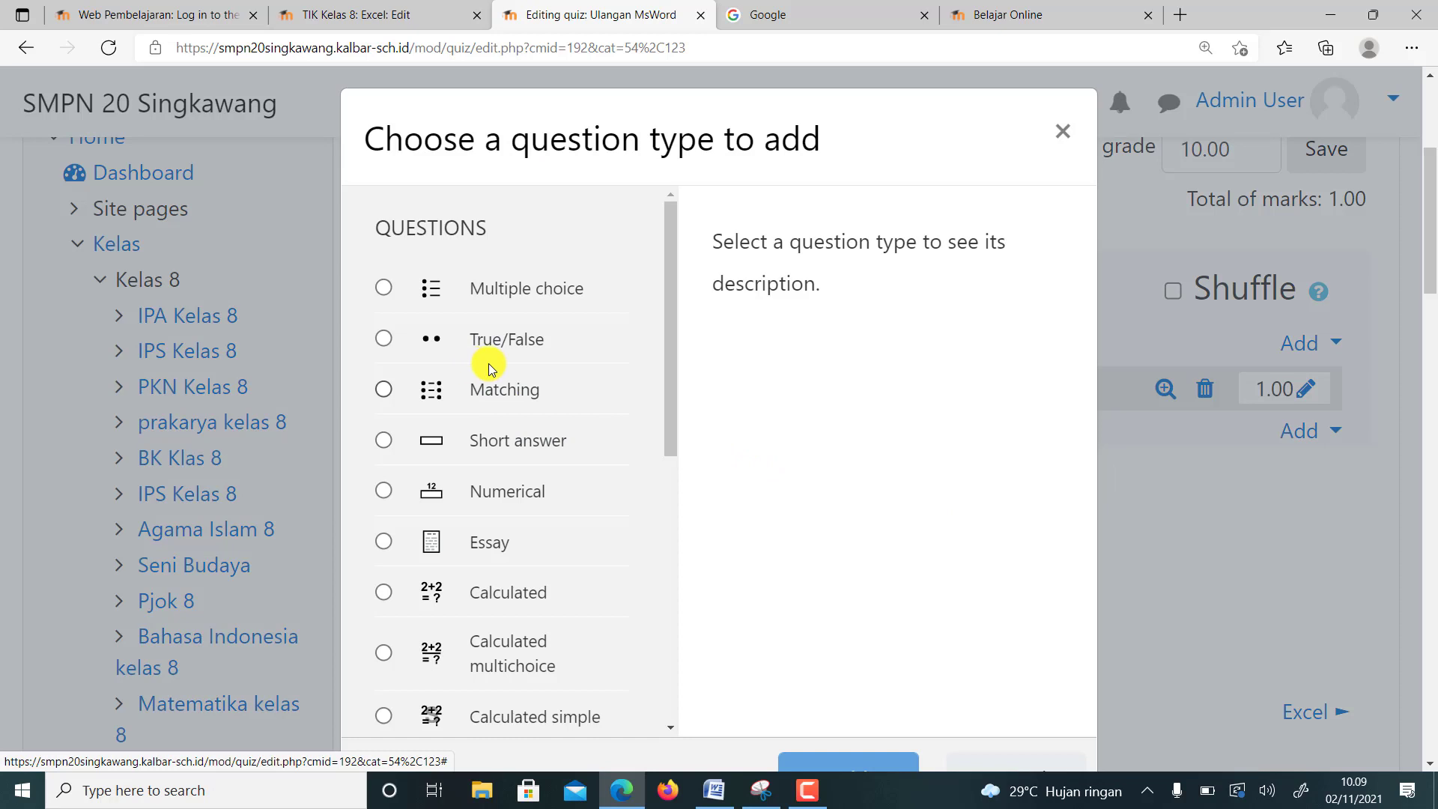
{"action": "left_click", "coordinate": [383, 291]}
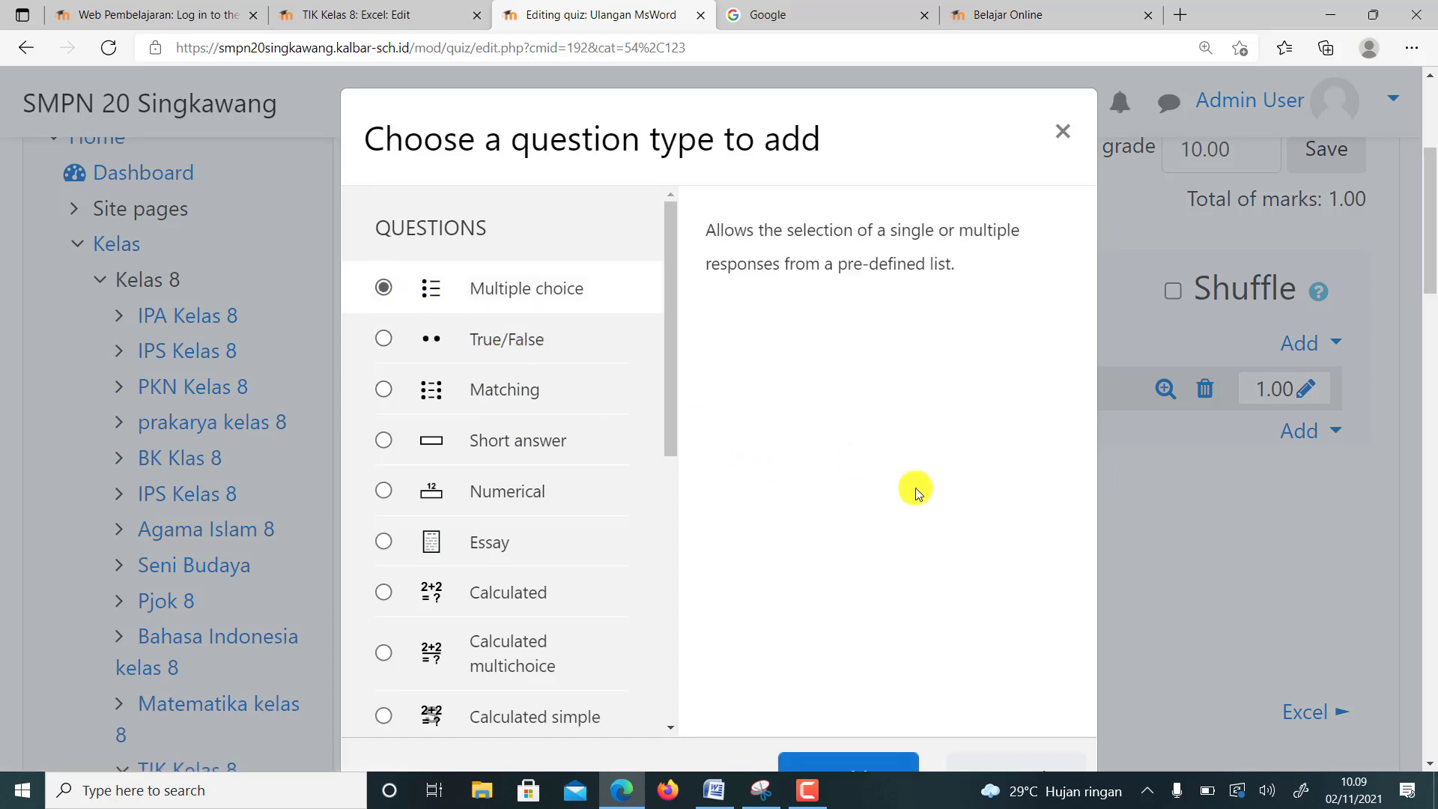
{"action": "scroll", "coordinate": [915, 488], "scroll_direction": "down", "scroll_amount": 1}
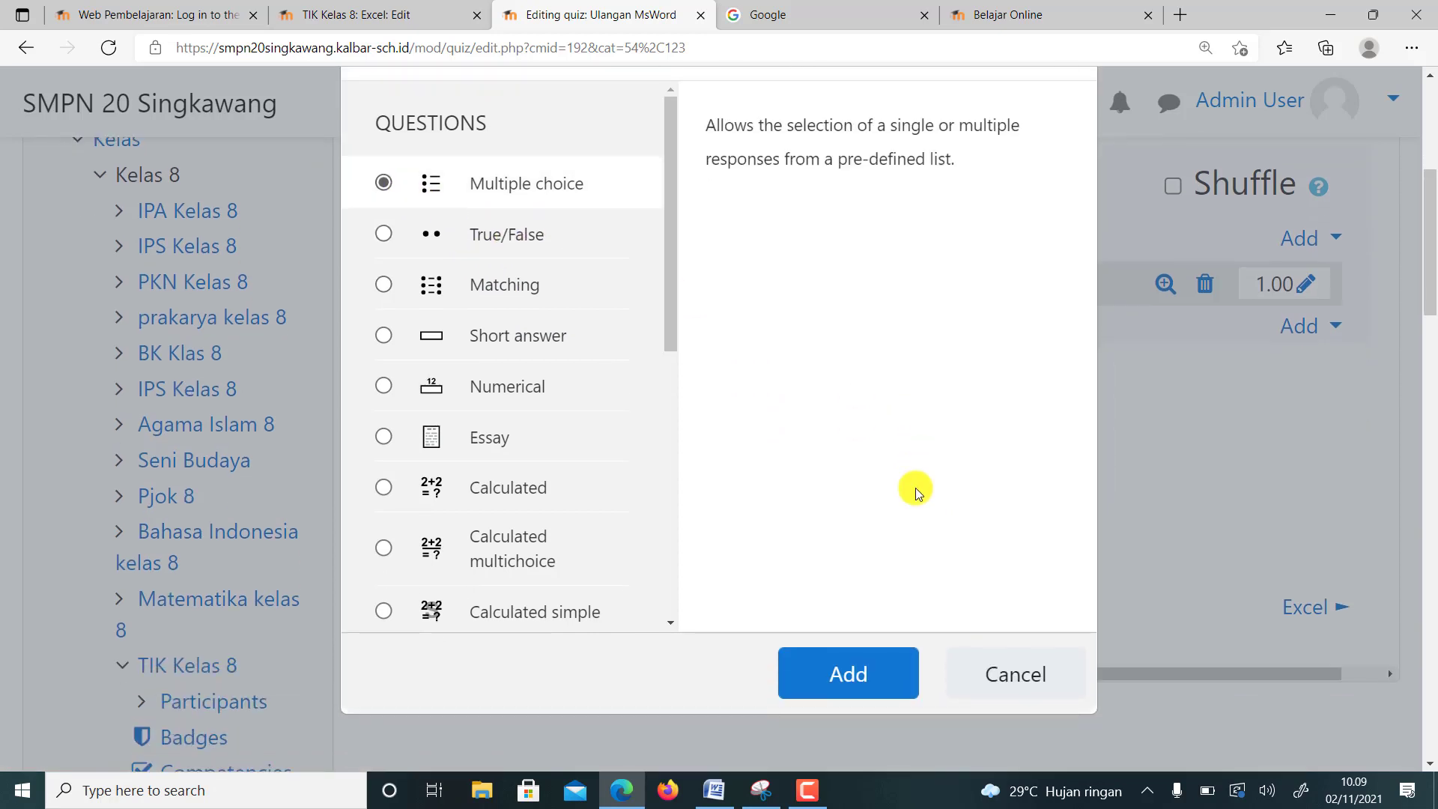
{"action": "left_click", "coordinate": [831, 676]}
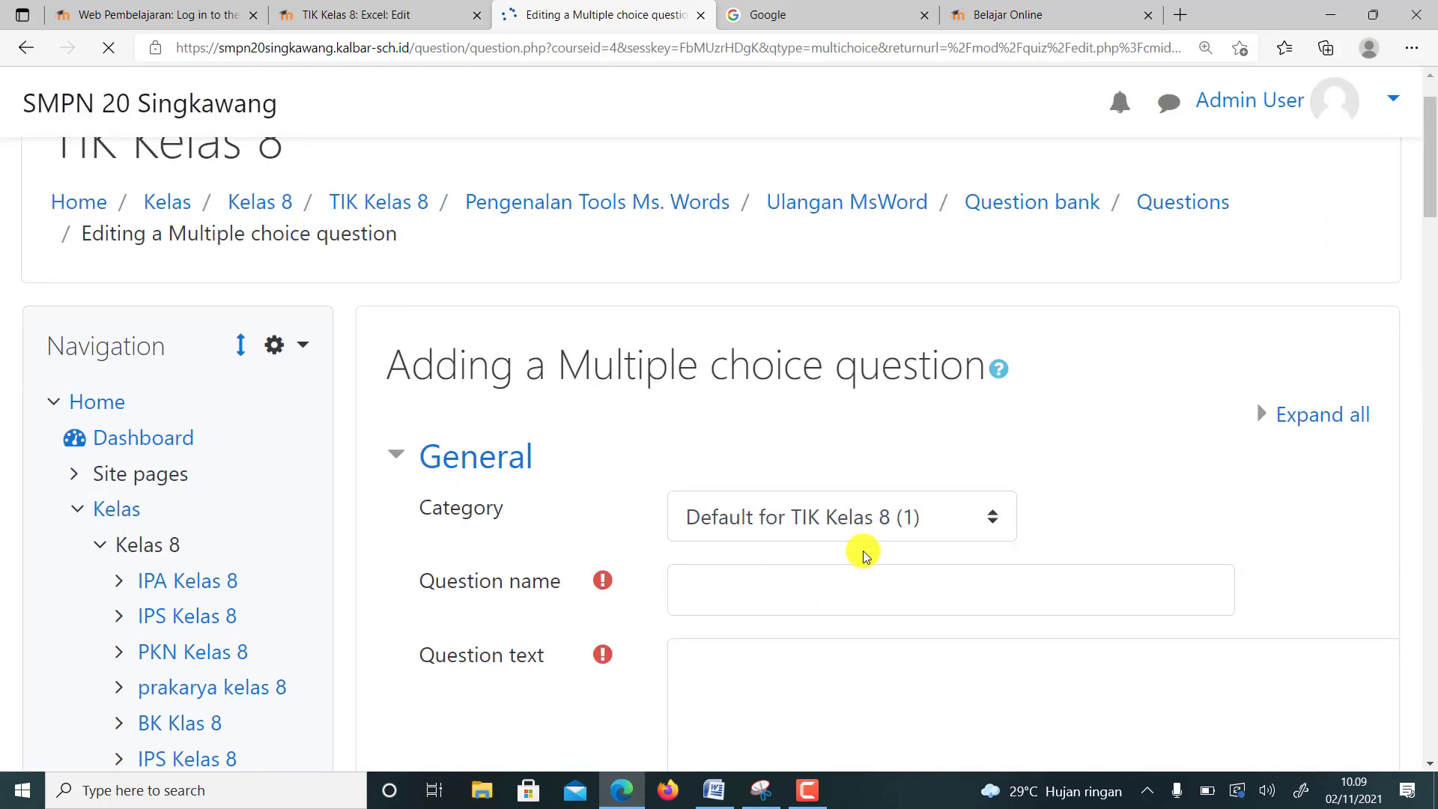
- Name the new question "soal2"
{"action": "scroll", "coordinate": [708, 417], "scroll_direction": "down", "scroll_amount": 3}
{"action": "left_click", "coordinate": [702, 352]}
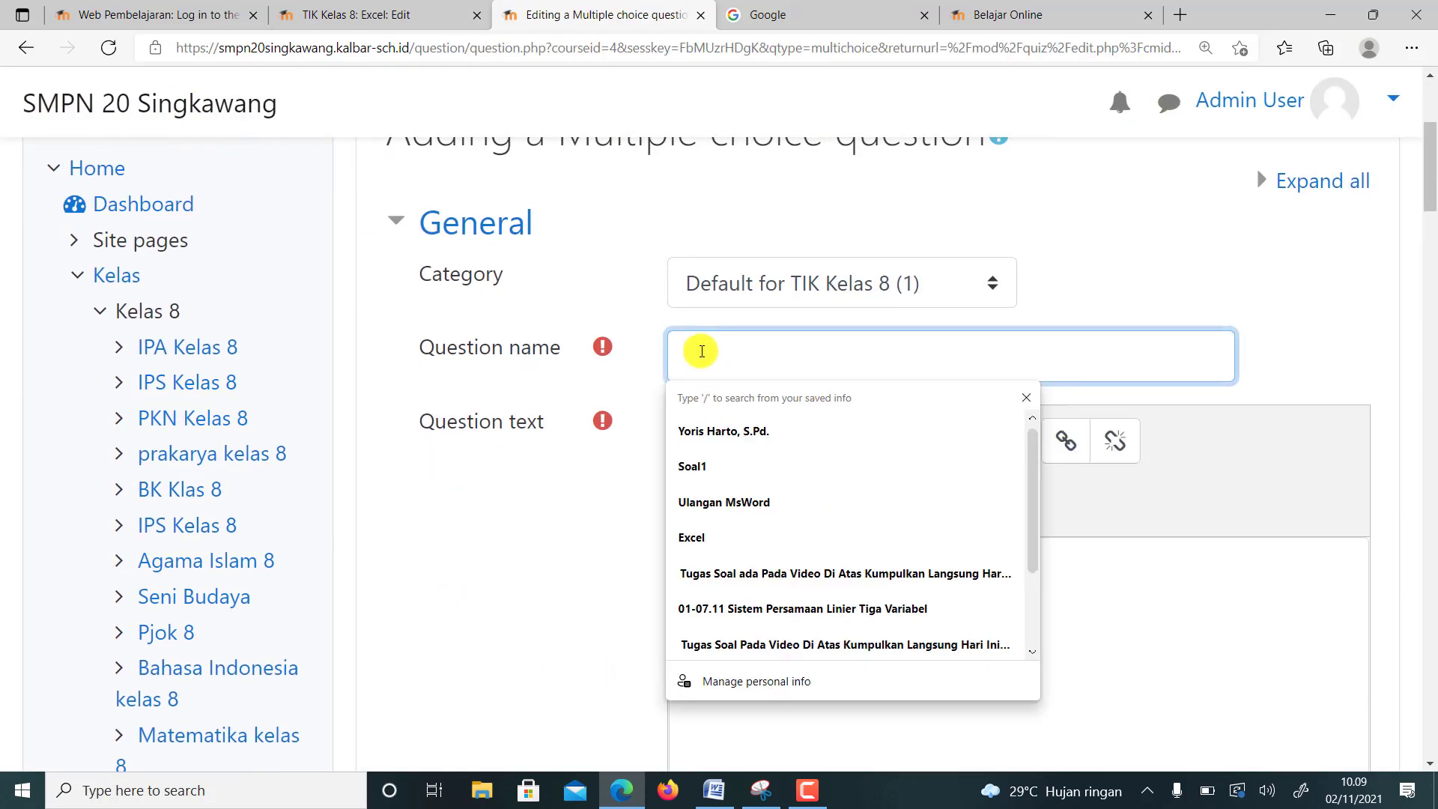
{"action": "type", "text": "so"}
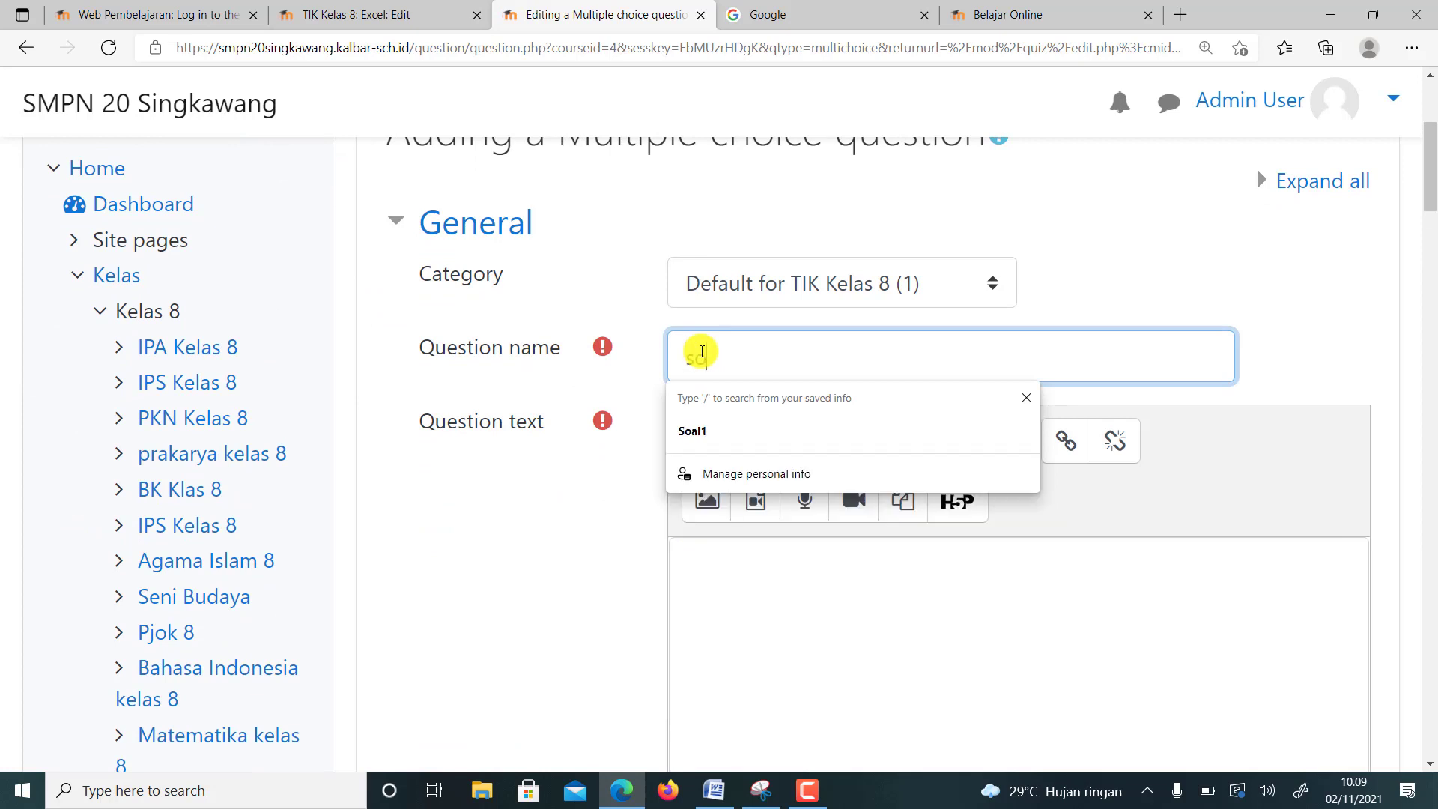
{"action": "type", "text": "al2"}
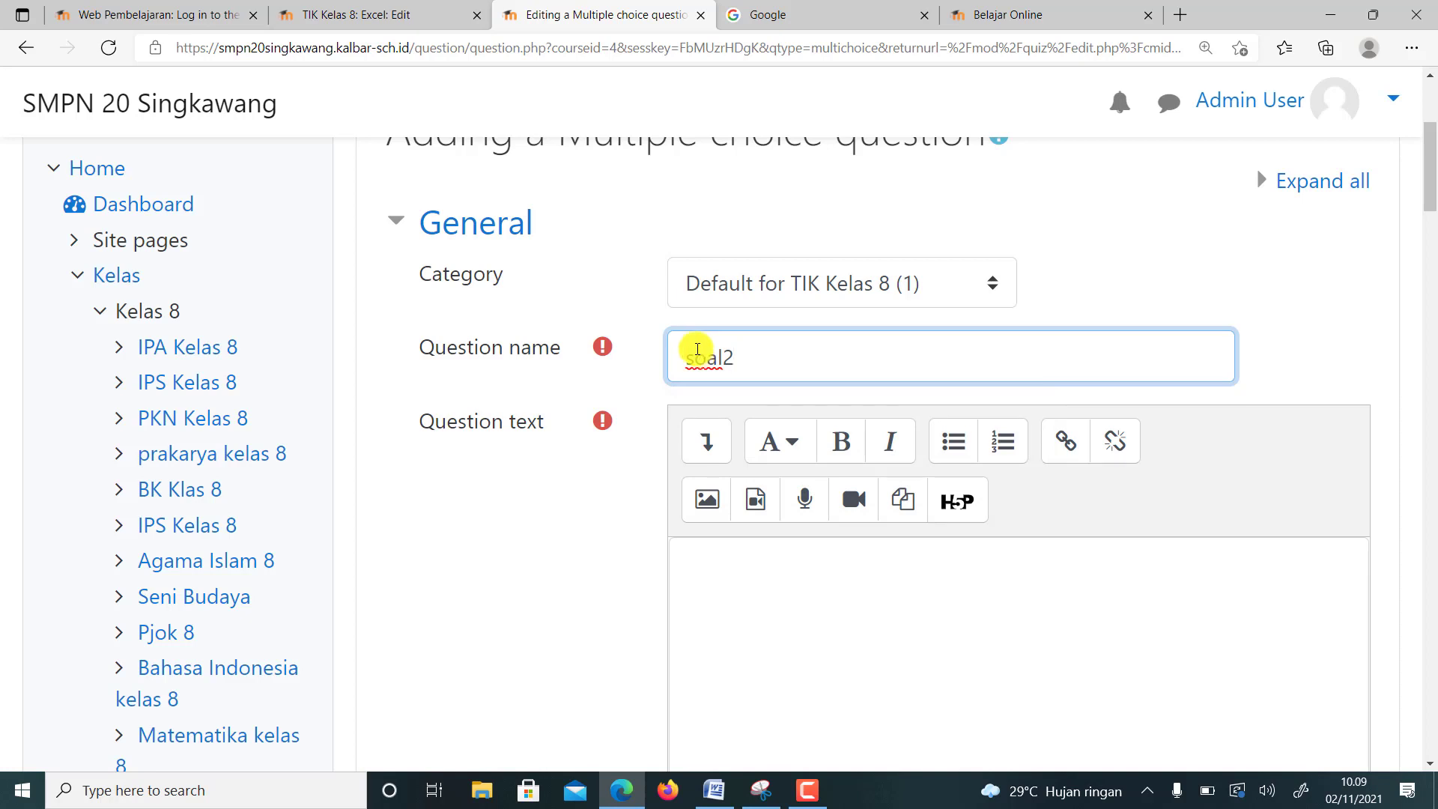
- Enter "Cara menyimpan file word" as the question text, correcting the misspelled second word
{"action": "scroll", "coordinate": [745, 449], "scroll_direction": "down", "scroll_amount": 3}
{"action": "left_click", "coordinate": [732, 415]}
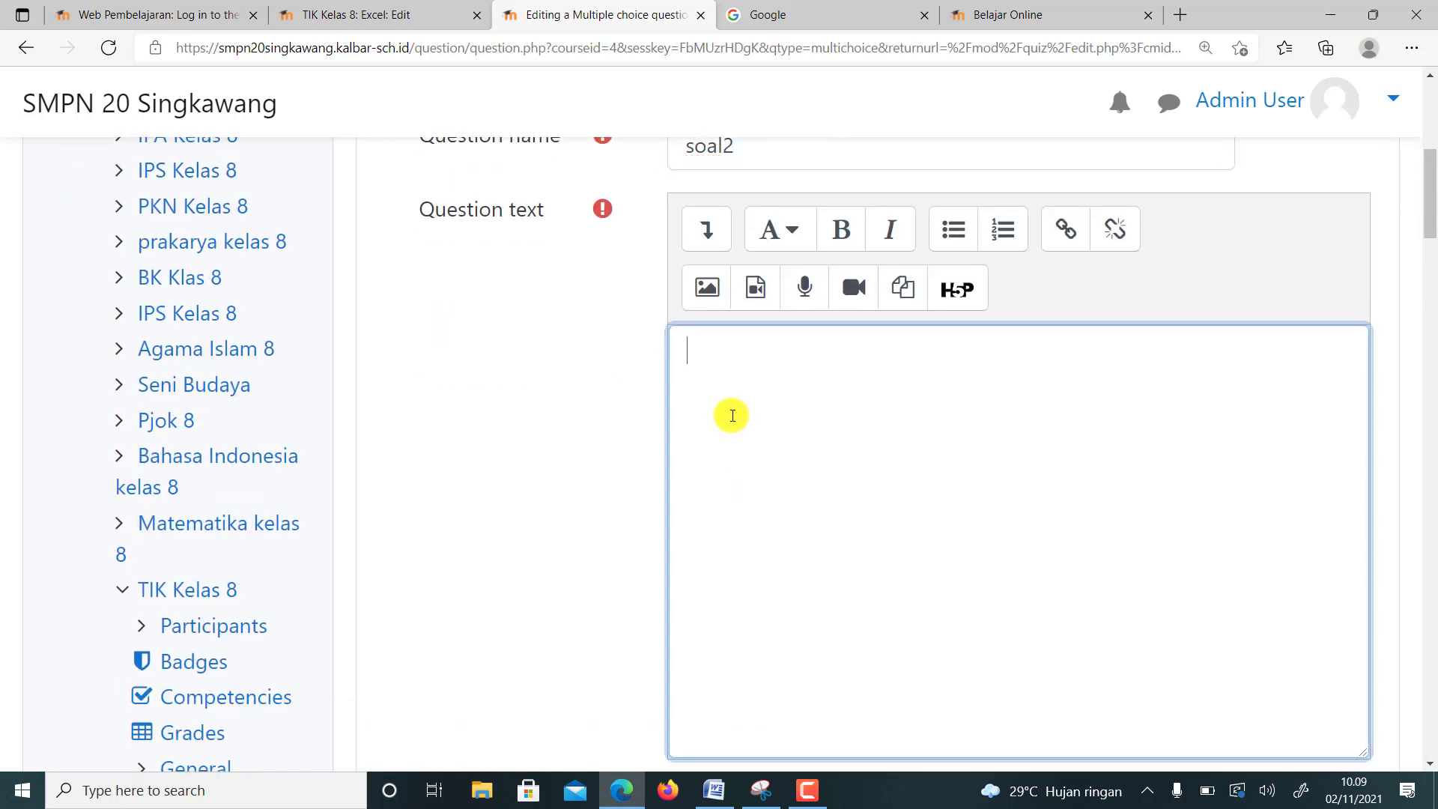
{"action": "type", "text": "Cara mnyimpan "}
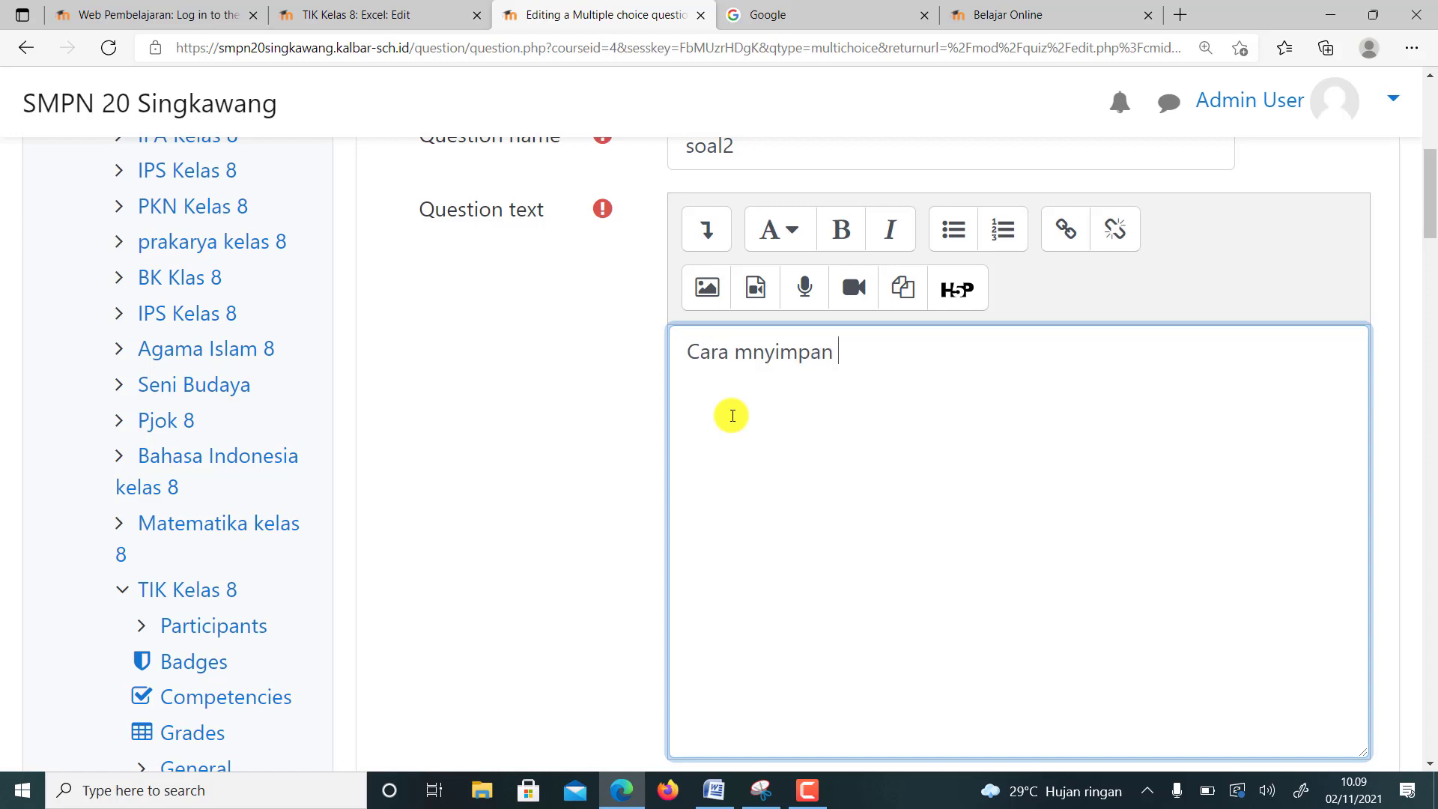
{"action": "type", "text": "file word"}
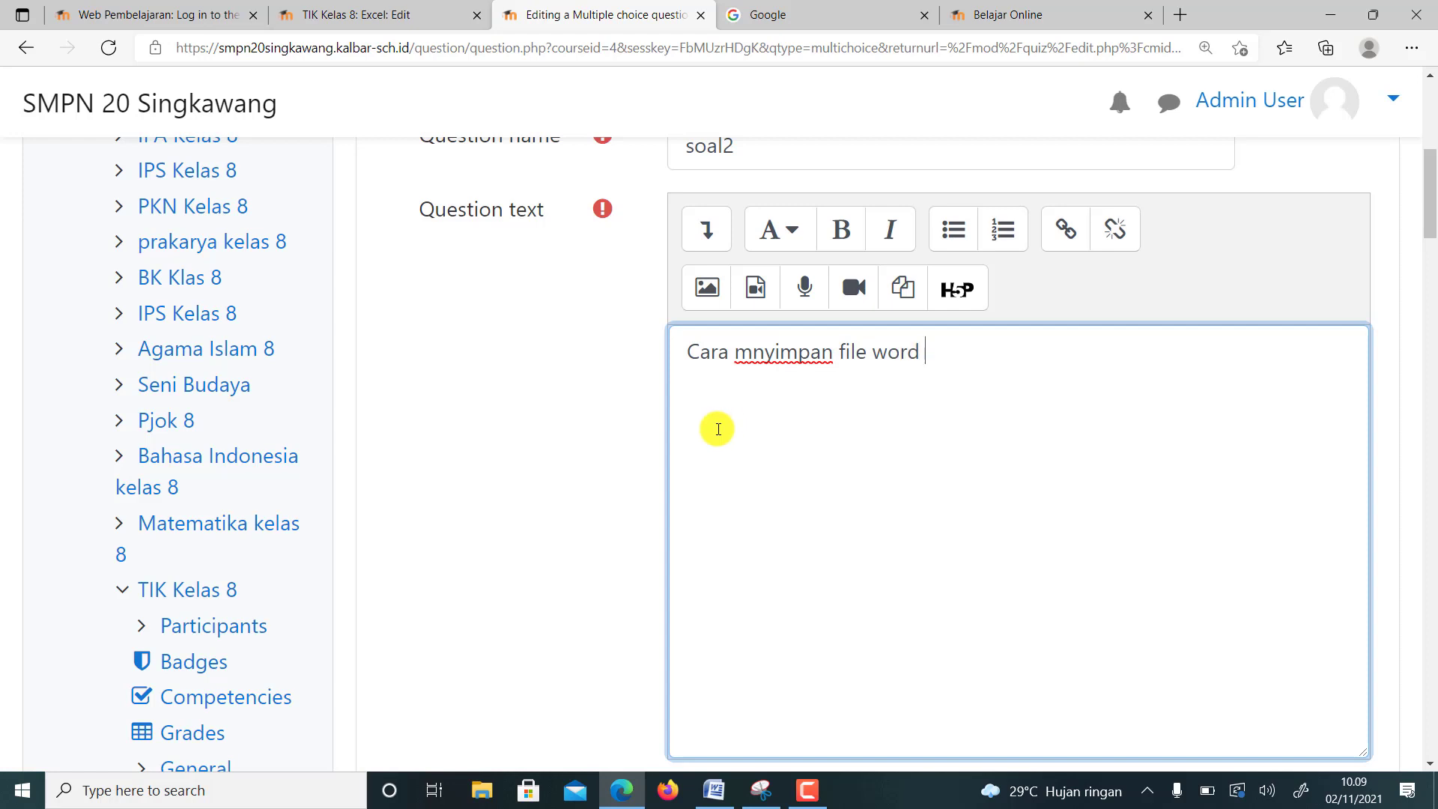
{"action": "left_click", "coordinate": [750, 352]}
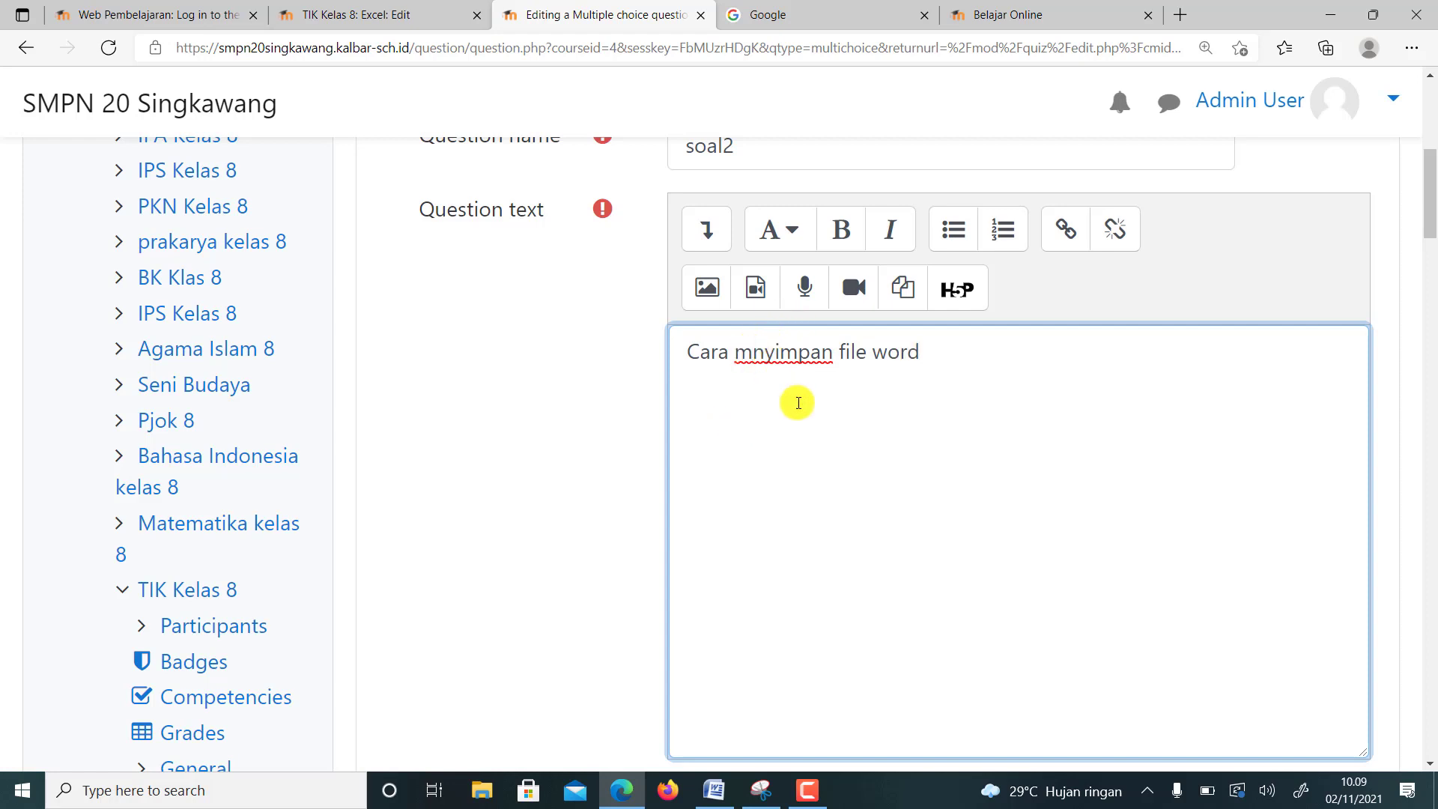
{"action": "type", "text": "e"}
- Enter "save" as the answer text of Choice 1
{"action": "scroll", "coordinate": [784, 408], "scroll_direction": "down", "scroll_amount": 8}
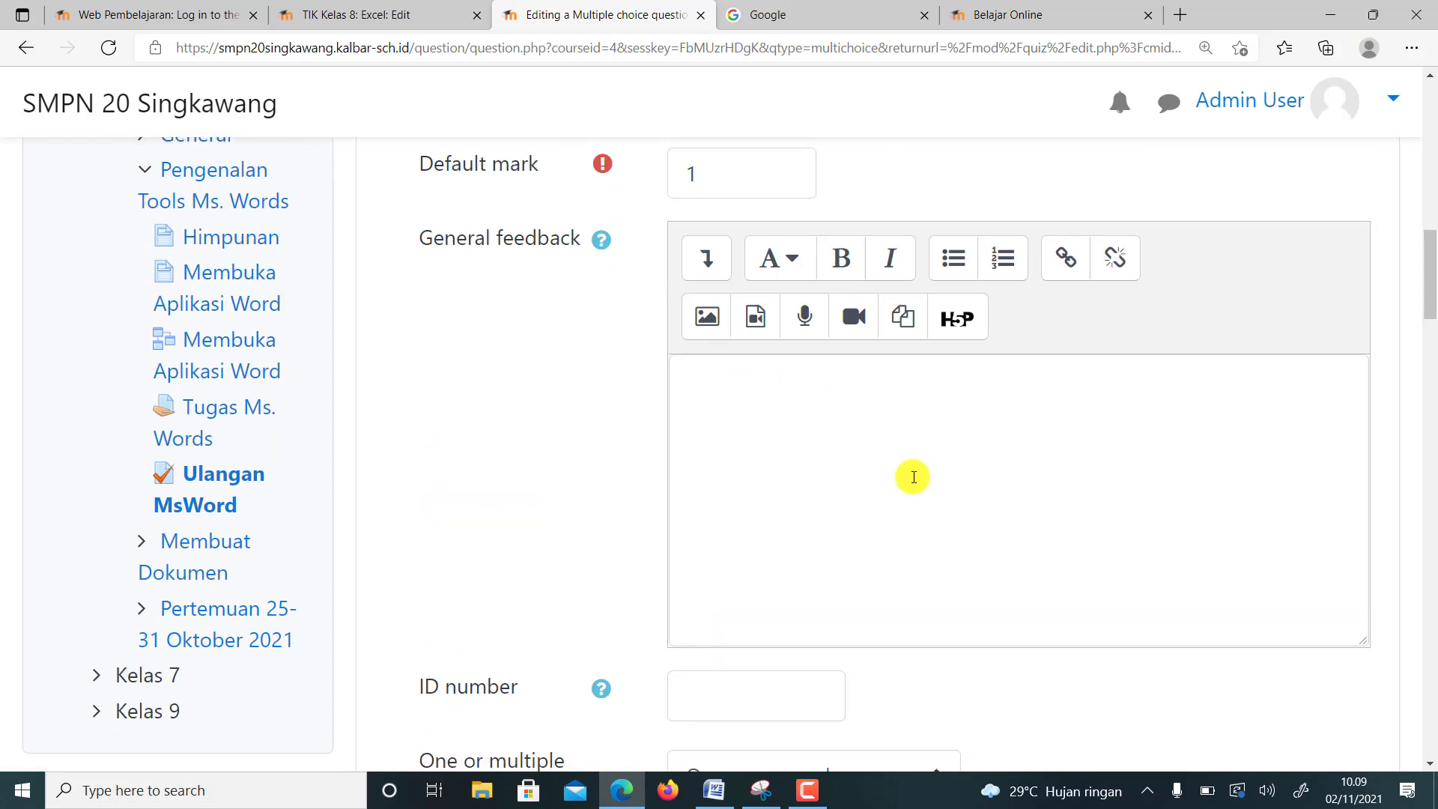
{"action": "scroll", "coordinate": [913, 477], "scroll_direction": "down", "scroll_amount": 4}
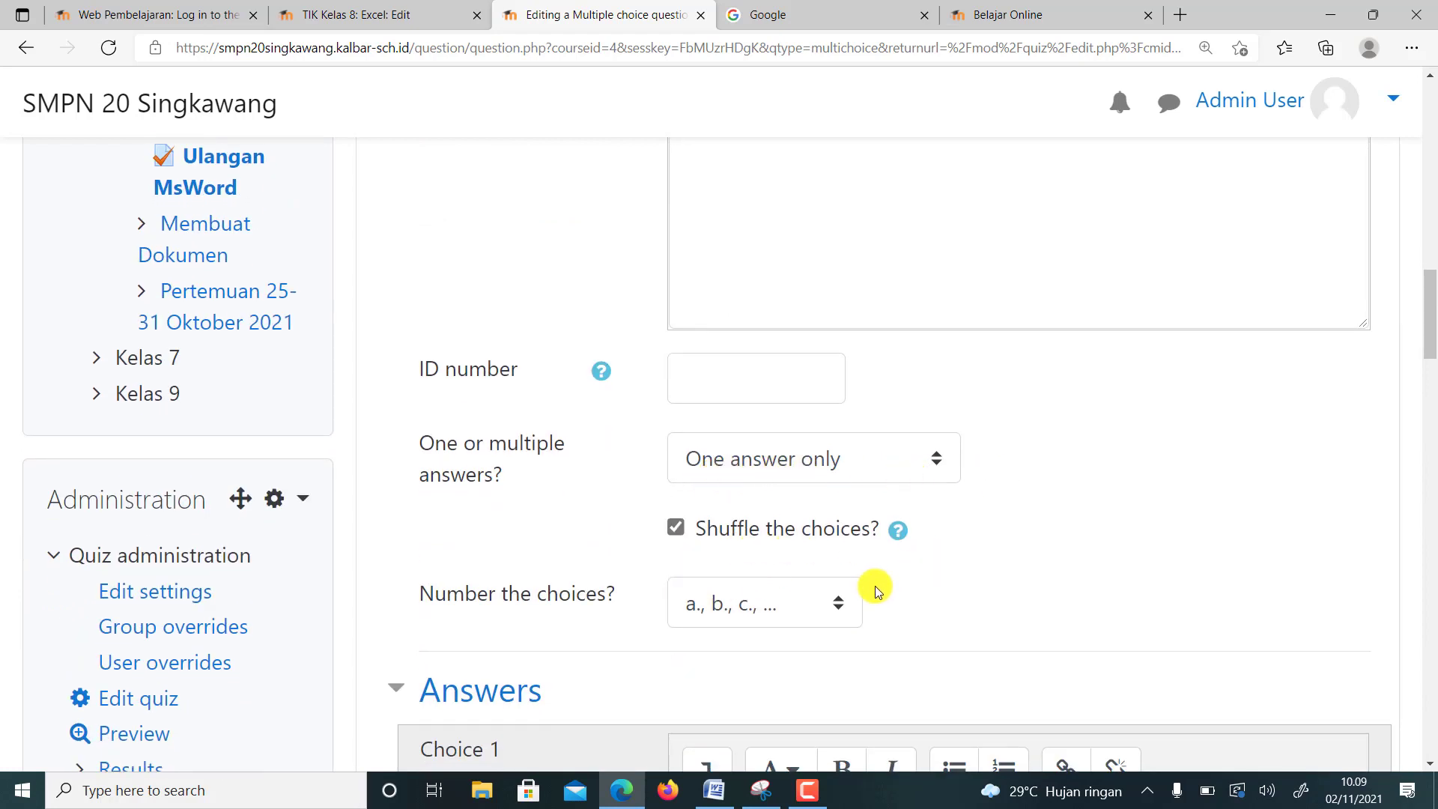
{"action": "scroll", "coordinate": [875, 585], "scroll_direction": "down", "scroll_amount": 3}
{"action": "scroll", "coordinate": [841, 476], "scroll_direction": "down", "scroll_amount": 1}
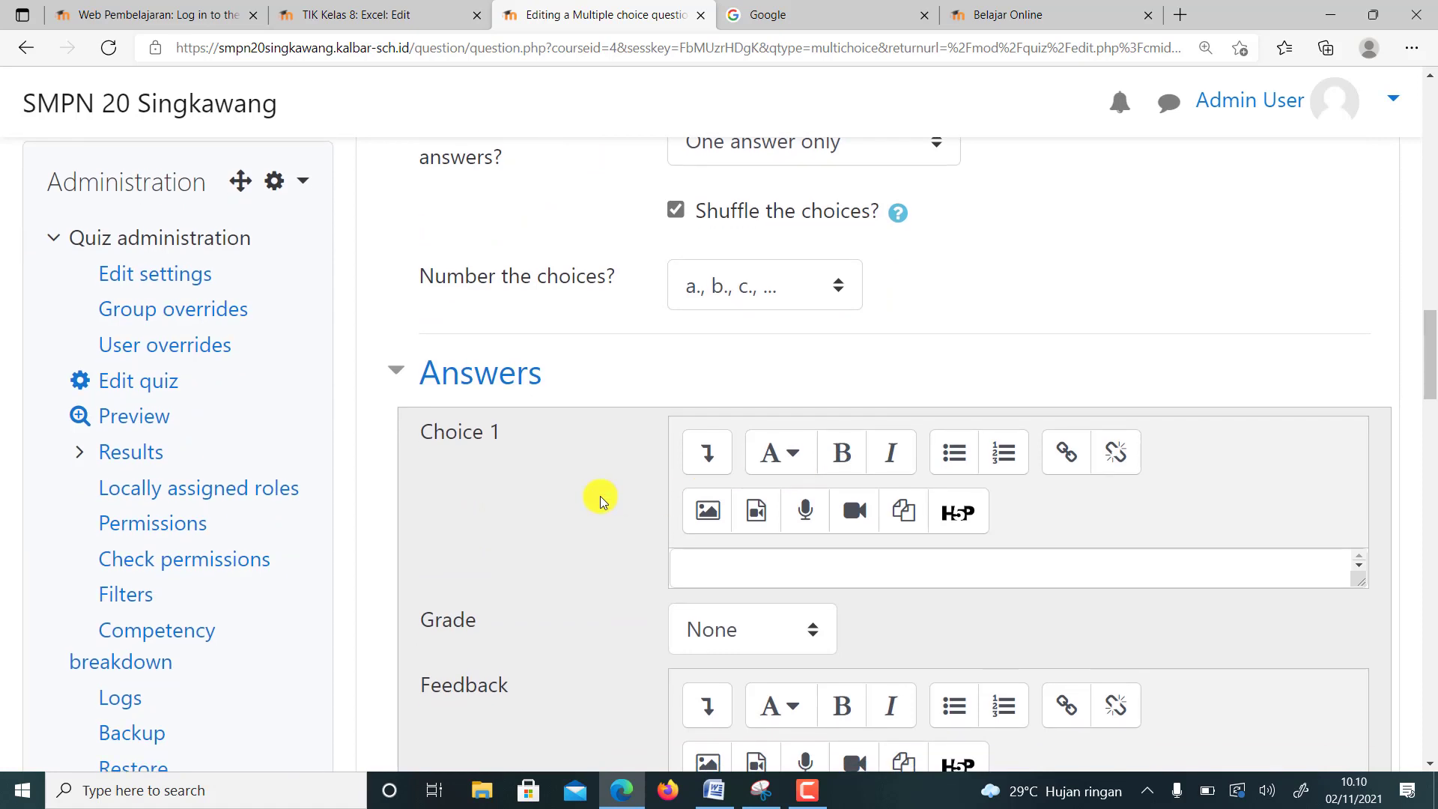
{"action": "left_click", "coordinate": [707, 566]}
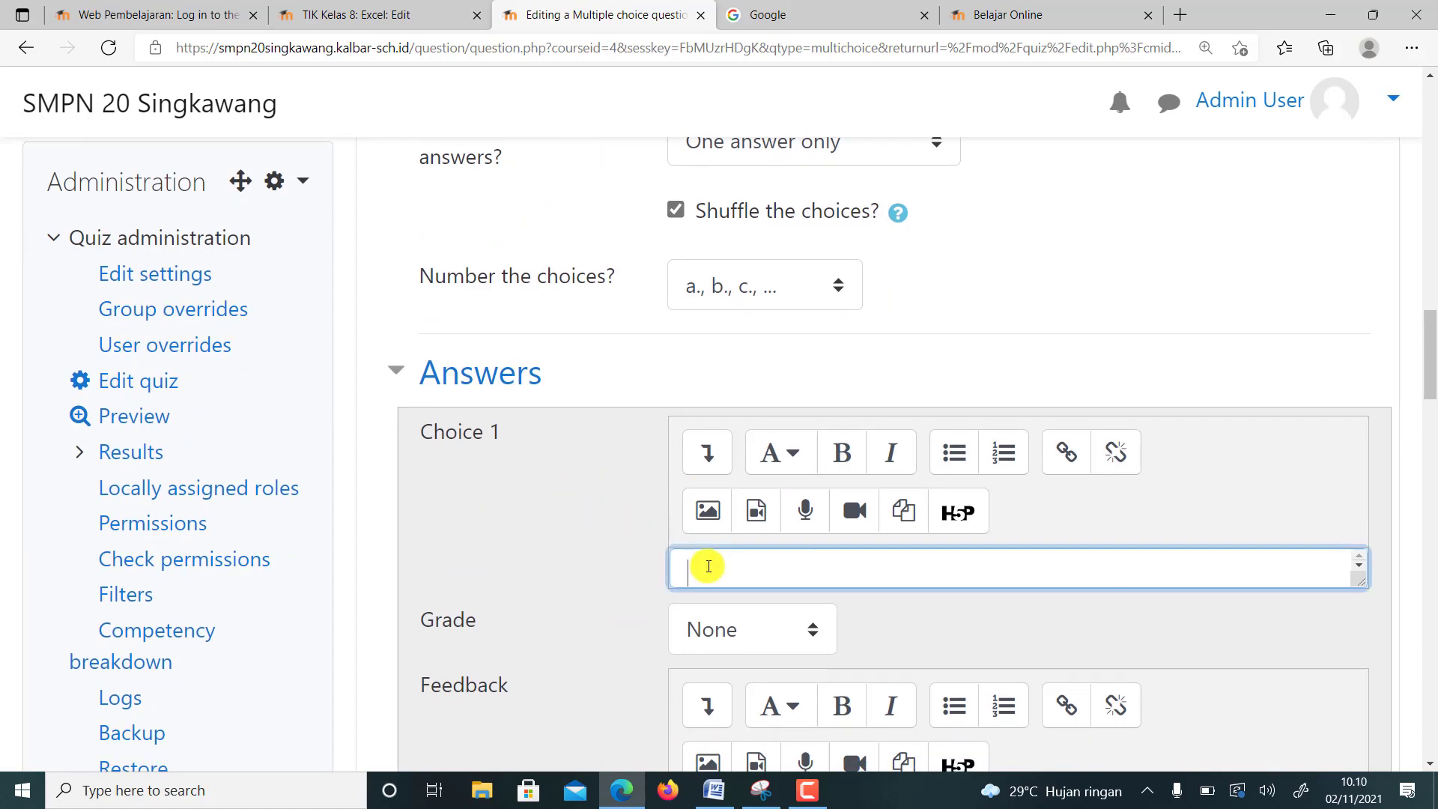
{"action": "type", "text": "save"}
{"action": "scroll", "coordinate": [757, 578], "scroll_direction": "down", "scroll_amount": 1}
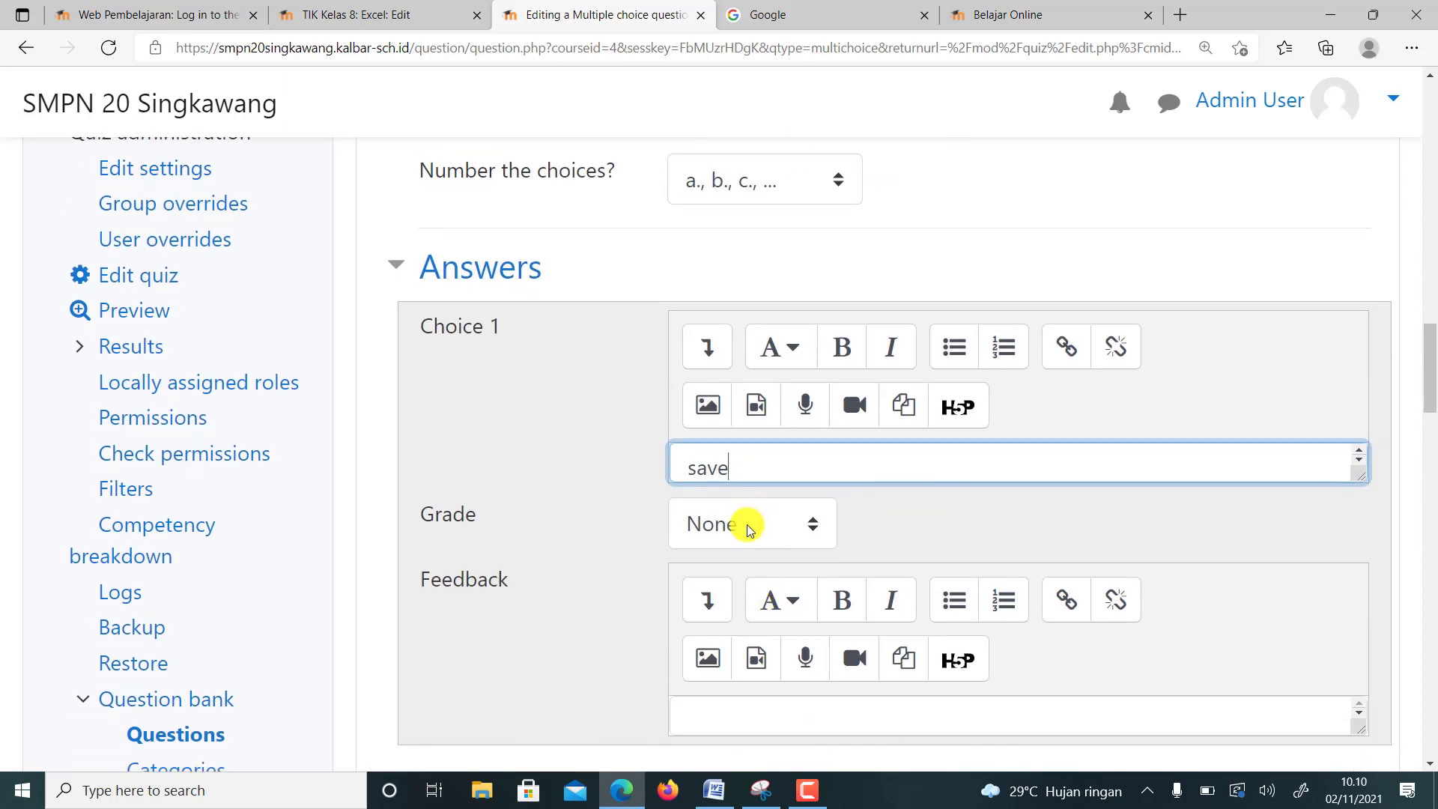
- Set the grade of Choice 1 to 100%
{"action": "left_click", "coordinate": [749, 526]}
{"action": "scroll", "coordinate": [741, 157], "scroll_direction": "down", "scroll_amount": 1}
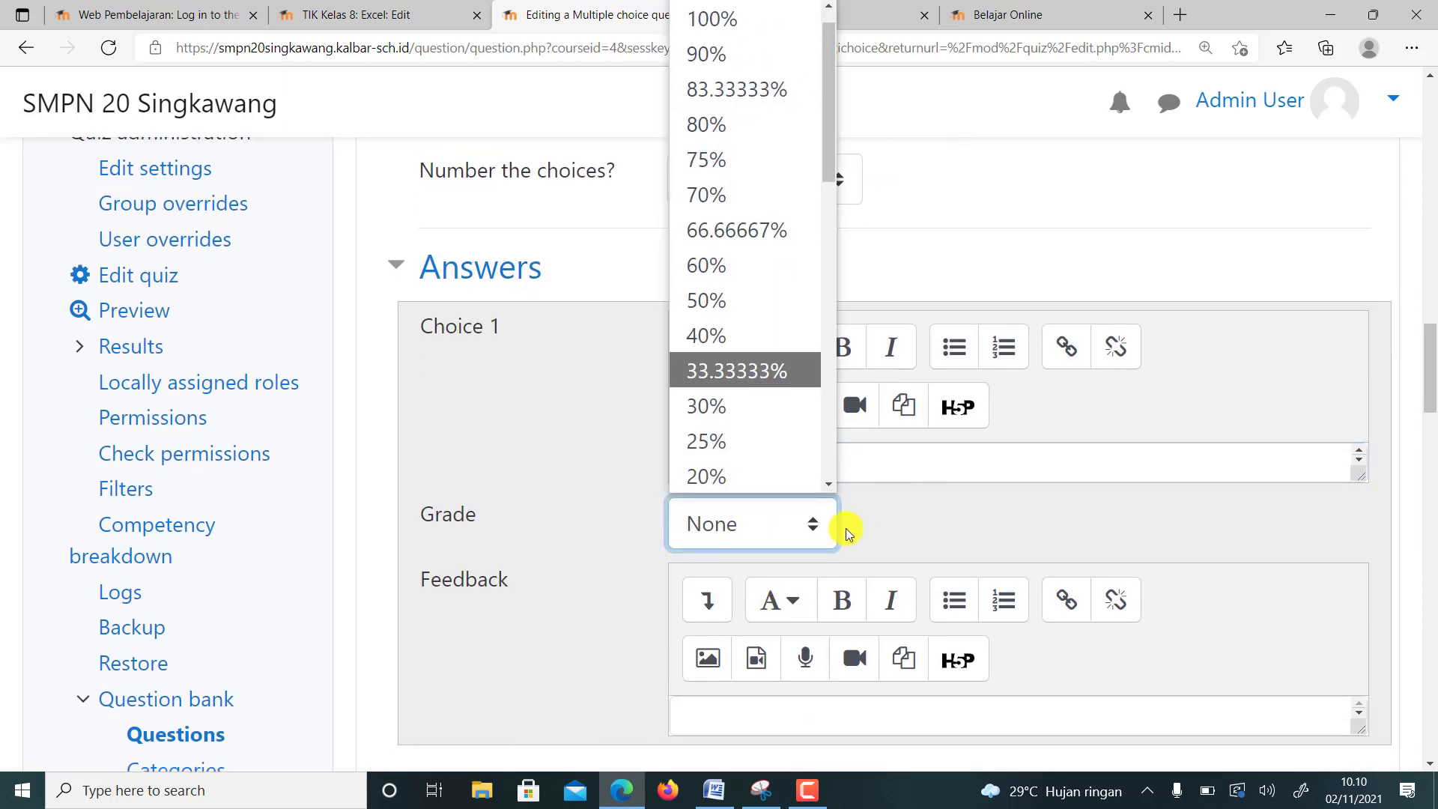
{"action": "scroll", "coordinate": [747, 263], "scroll_direction": "up", "scroll_amount": 1}
{"action": "left_click", "coordinate": [748, 49]}
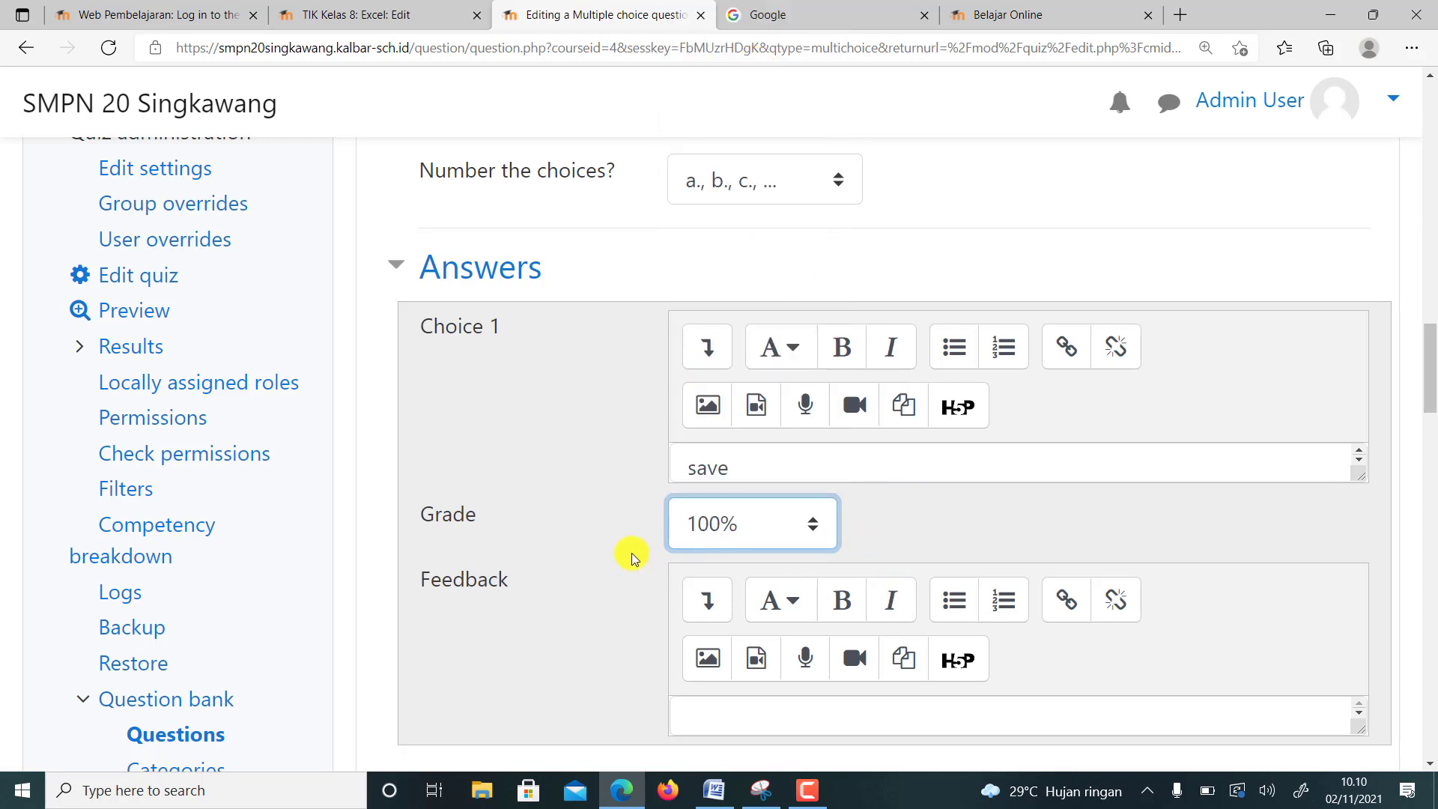
- Review the soal2 form from the question name and text through the mark, shuffle and numbering options to Choice 1 and its grade
{"action": "scroll", "coordinate": [632, 558], "scroll_direction": "down", "scroll_amount": 1}
{"action": "scroll", "coordinate": [631, 558], "scroll_direction": "up", "scroll_amount": 1}
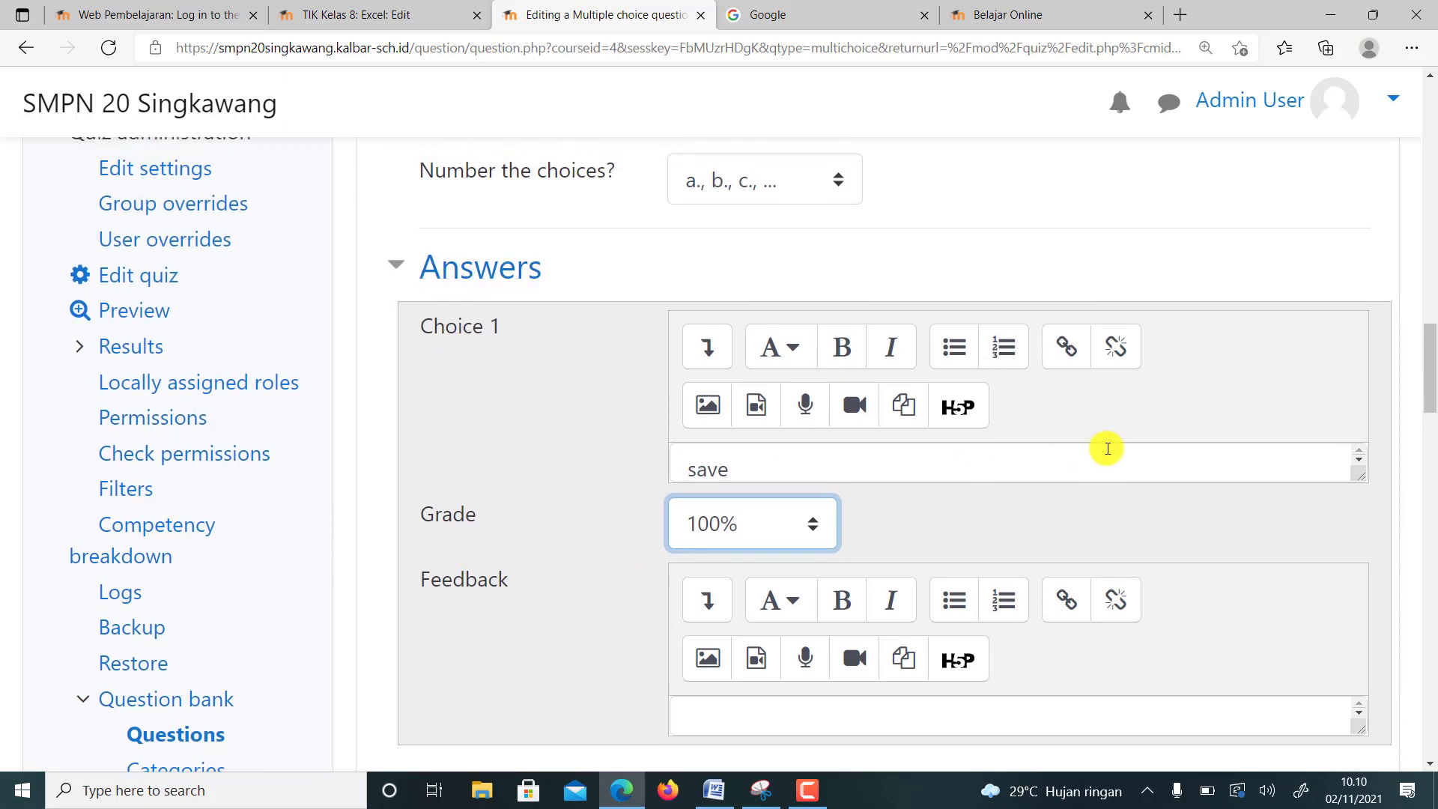
{"action": "scroll", "coordinate": [640, 345], "scroll_direction": "up", "scroll_amount": 3}
{"action": "scroll", "coordinate": [640, 345], "scroll_direction": "up", "scroll_amount": 10}
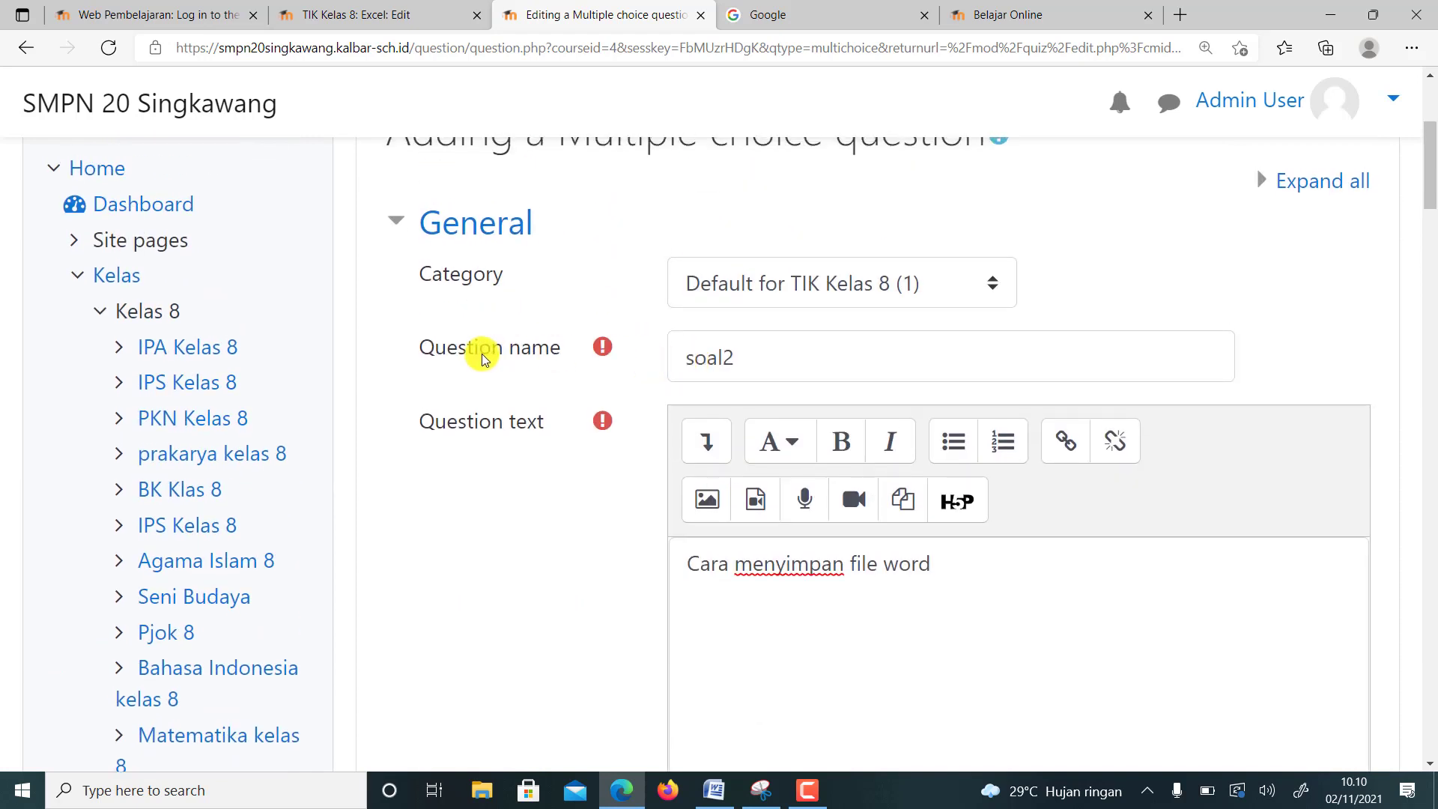
{"action": "left_click", "coordinate": [757, 362]}
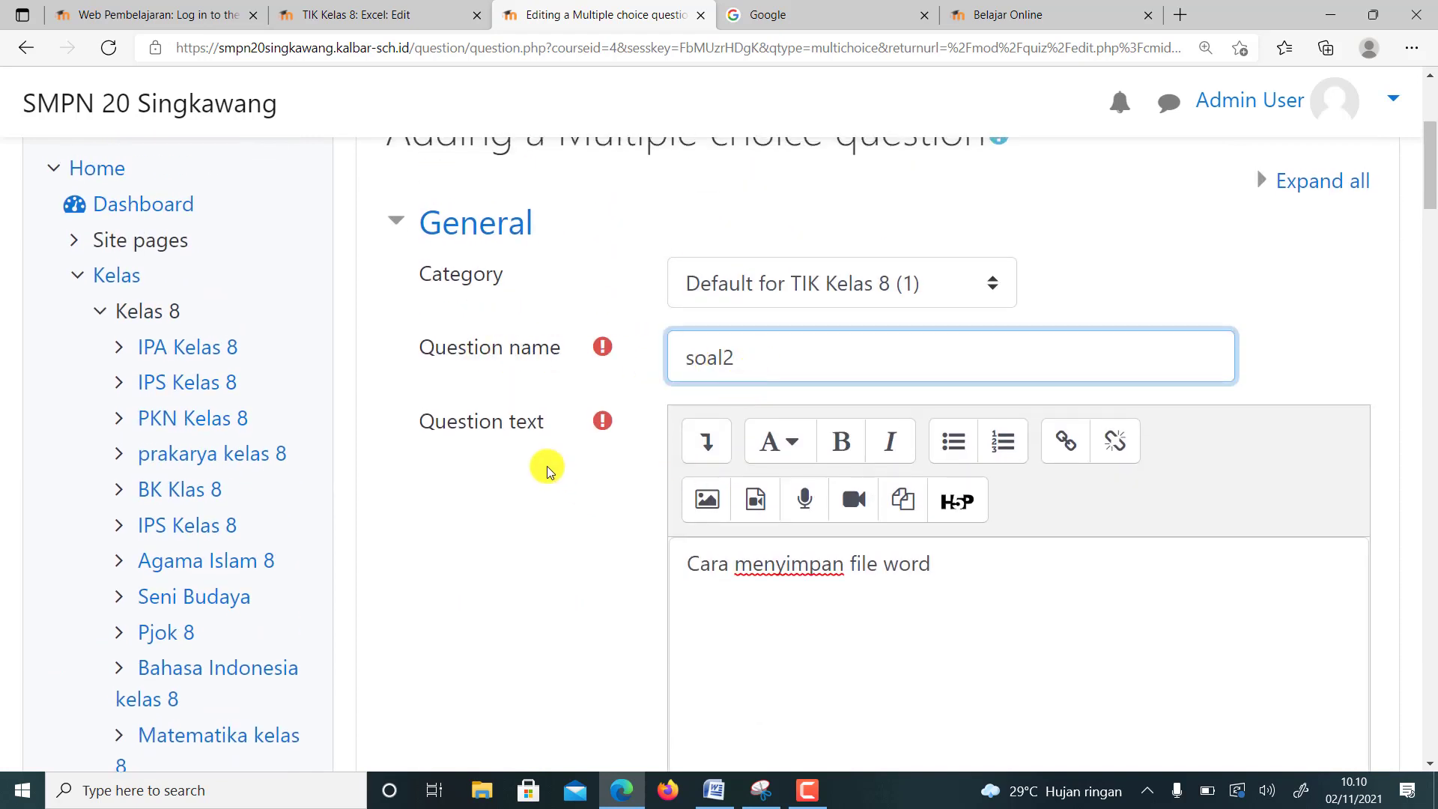
{"action": "left_click", "coordinate": [939, 571]}
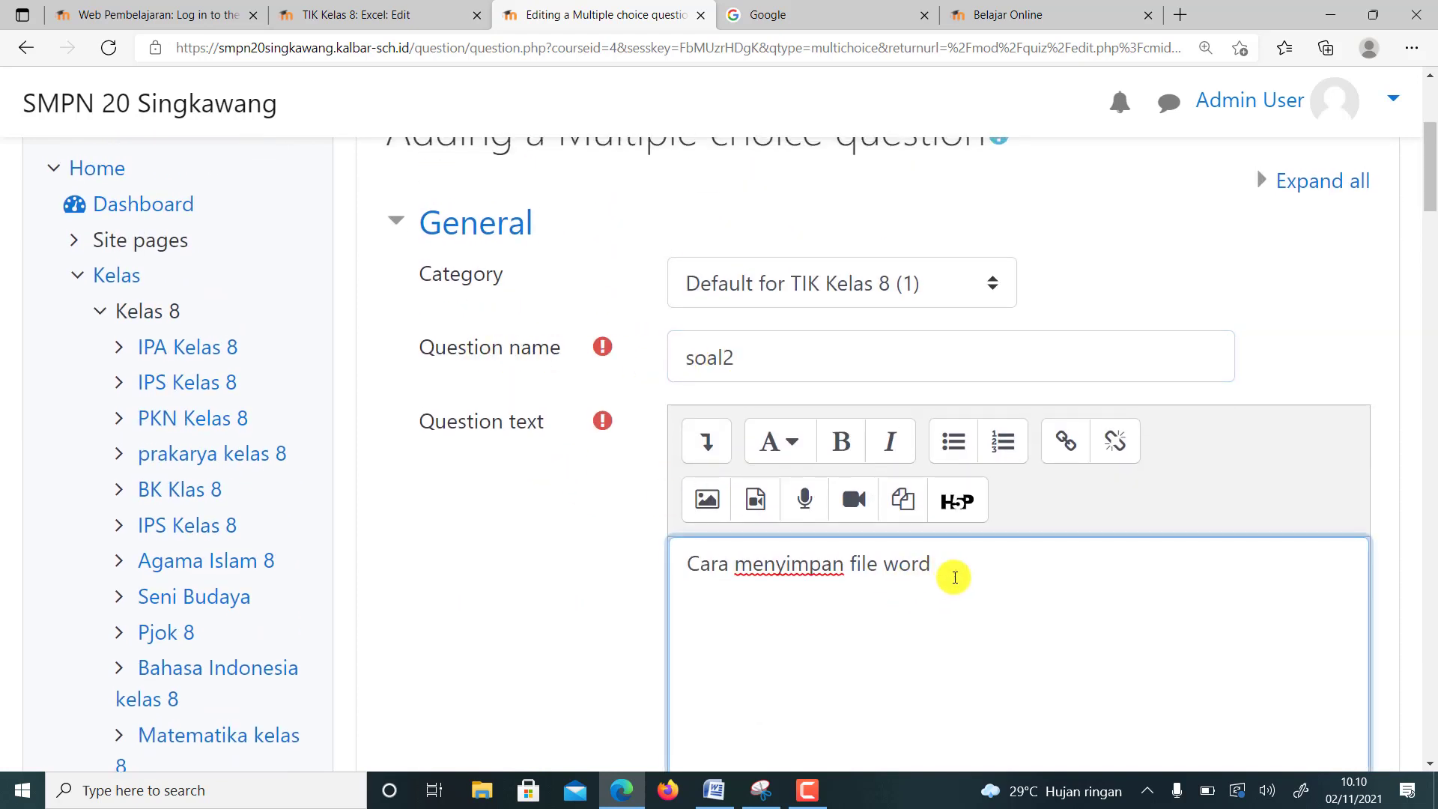
{"action": "scroll", "coordinate": [928, 565], "scroll_direction": "down", "scroll_amount": 7}
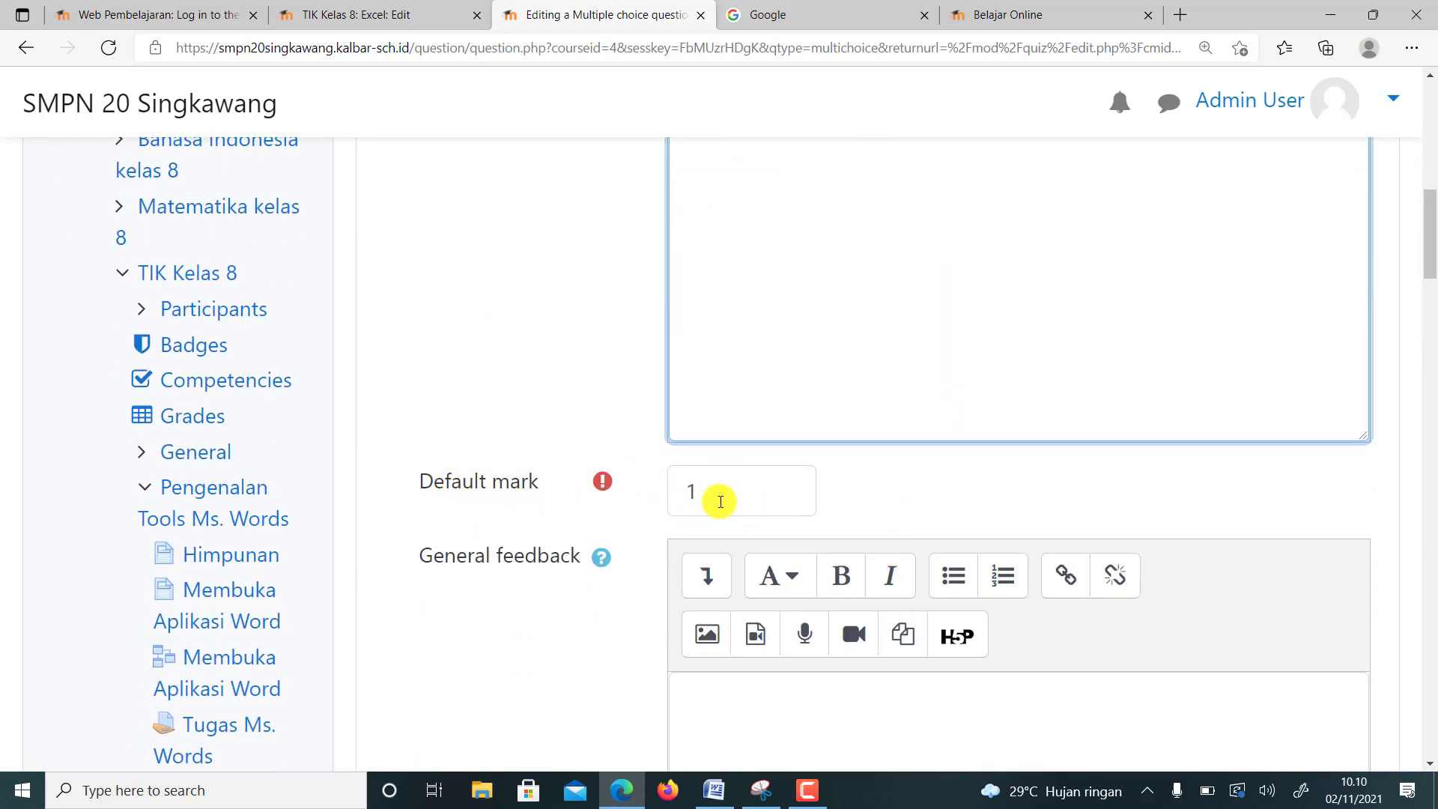
{"action": "scroll", "coordinate": [699, 504], "scroll_direction": "down", "scroll_amount": 3}
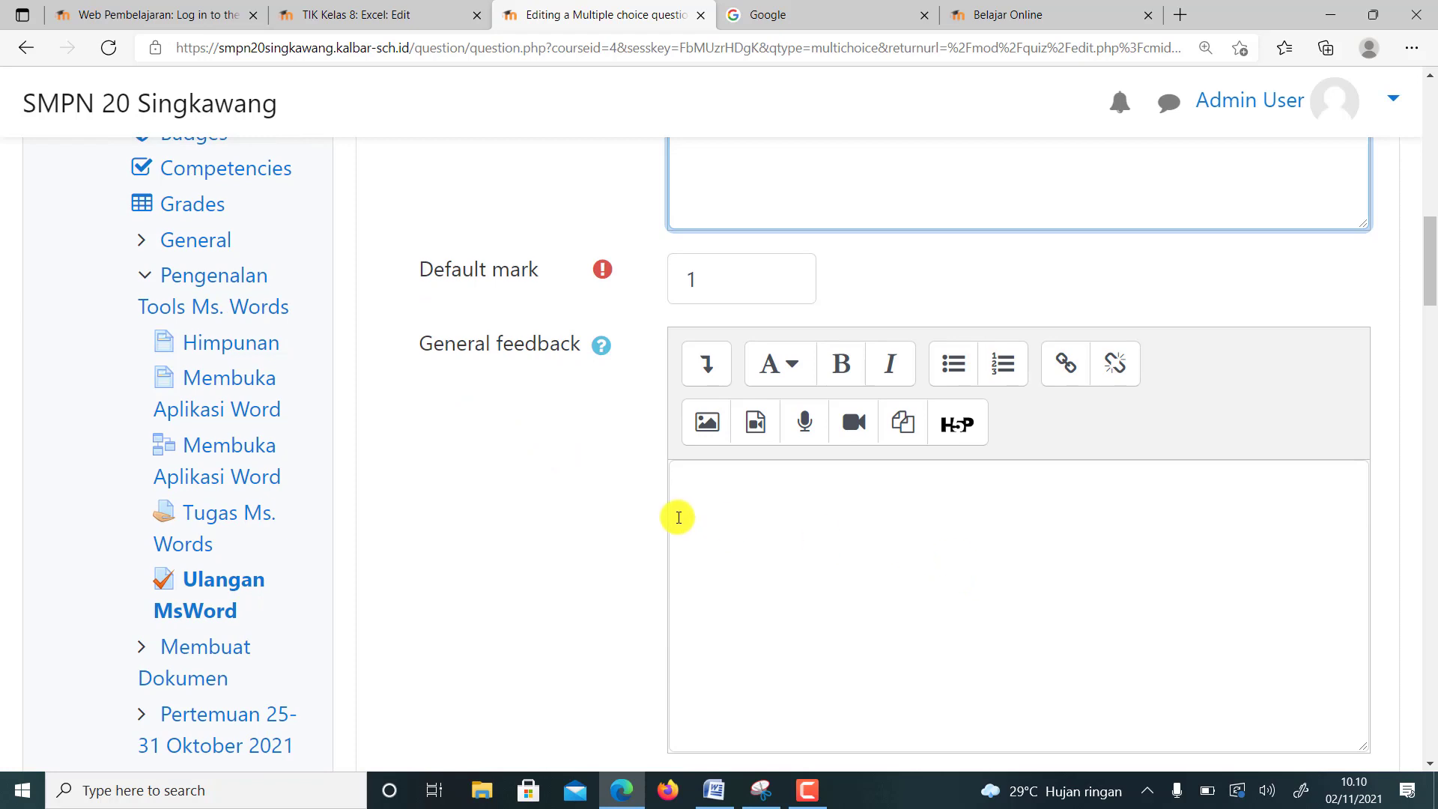
{"action": "scroll", "coordinate": [683, 523], "scroll_direction": "down", "scroll_amount": 4}
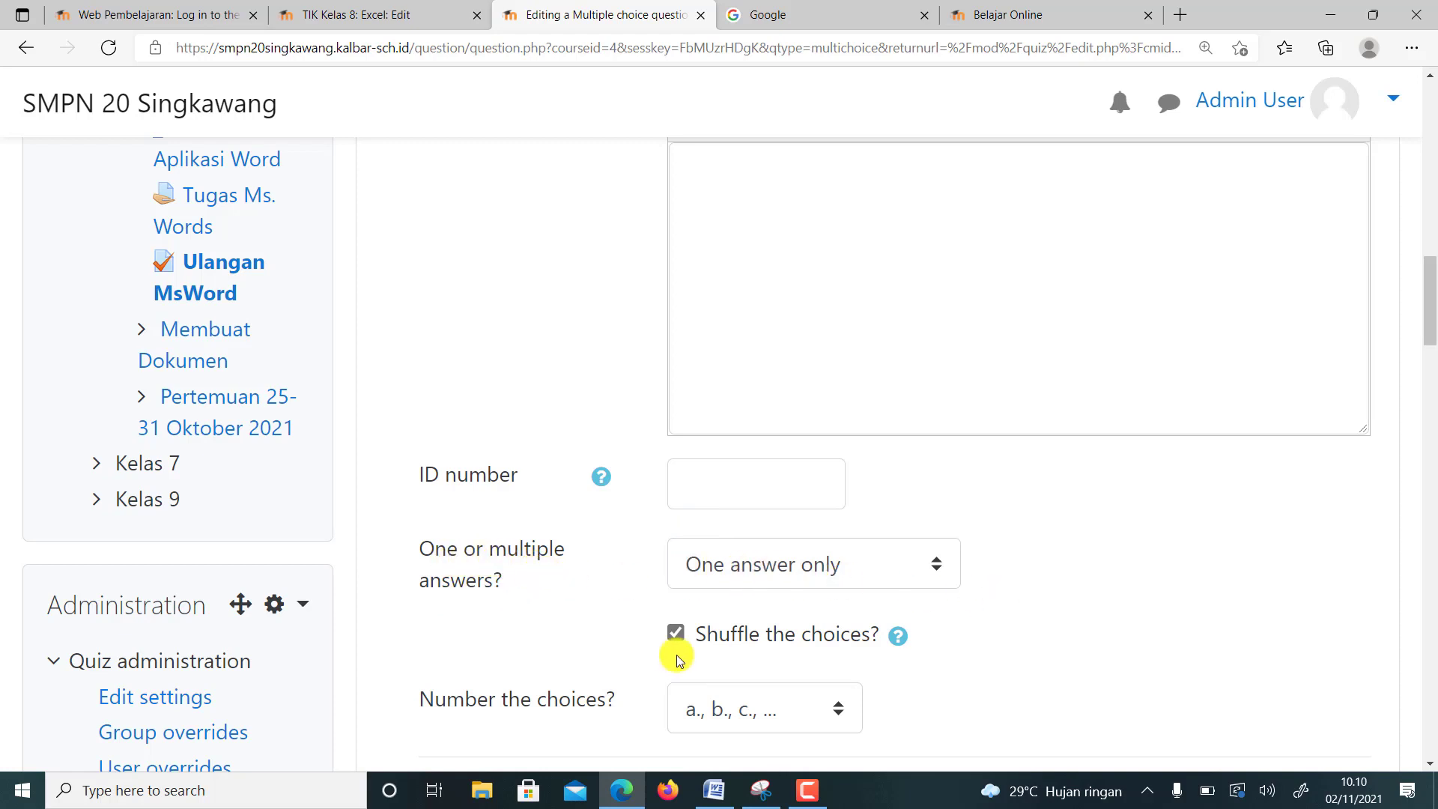
{"action": "scroll", "coordinate": [988, 663], "scroll_direction": "down", "scroll_amount": 1}
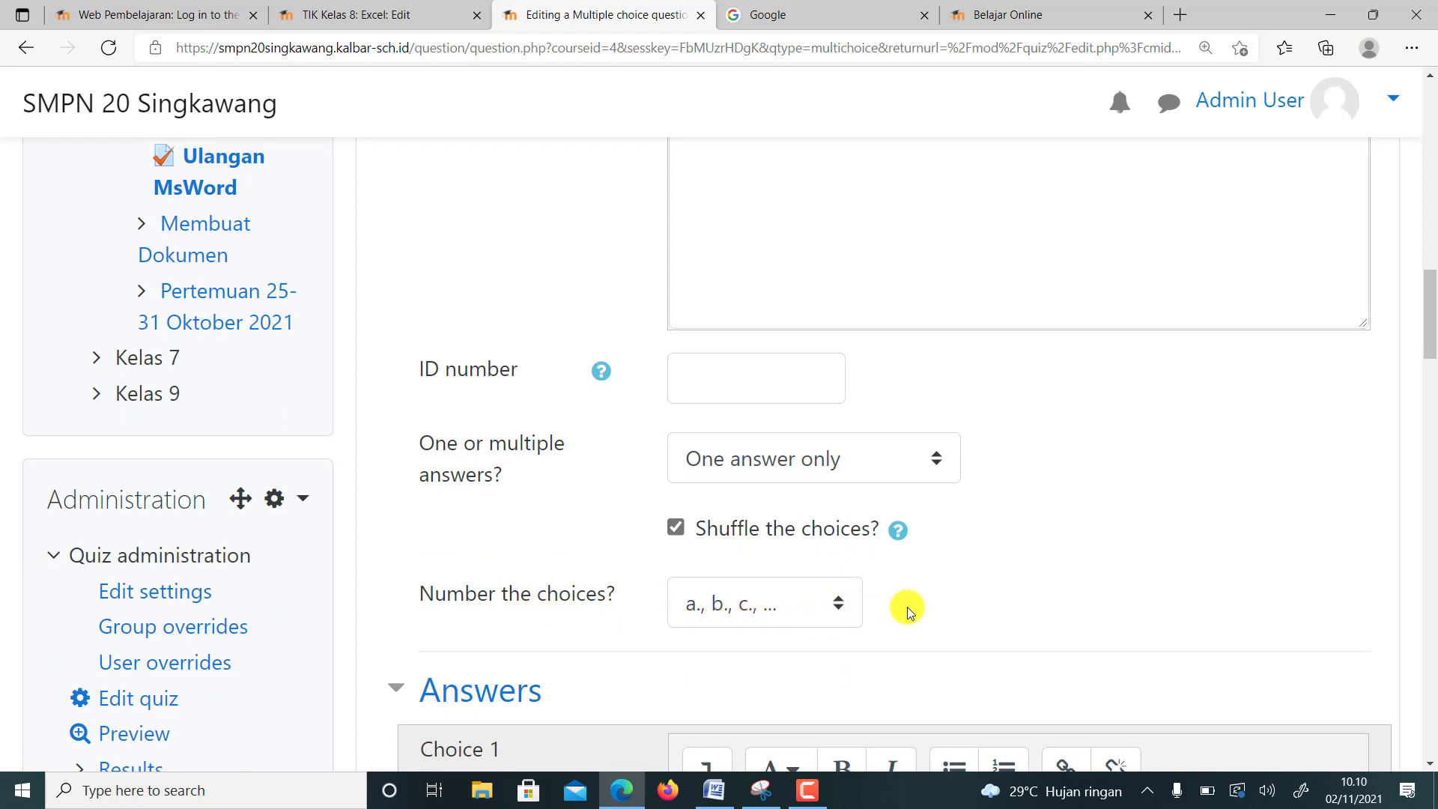
{"action": "scroll", "coordinate": [906, 606], "scroll_direction": "down", "scroll_amount": 2}
{"action": "scroll", "coordinate": [513, 577], "scroll_direction": "down", "scroll_amount": 2}
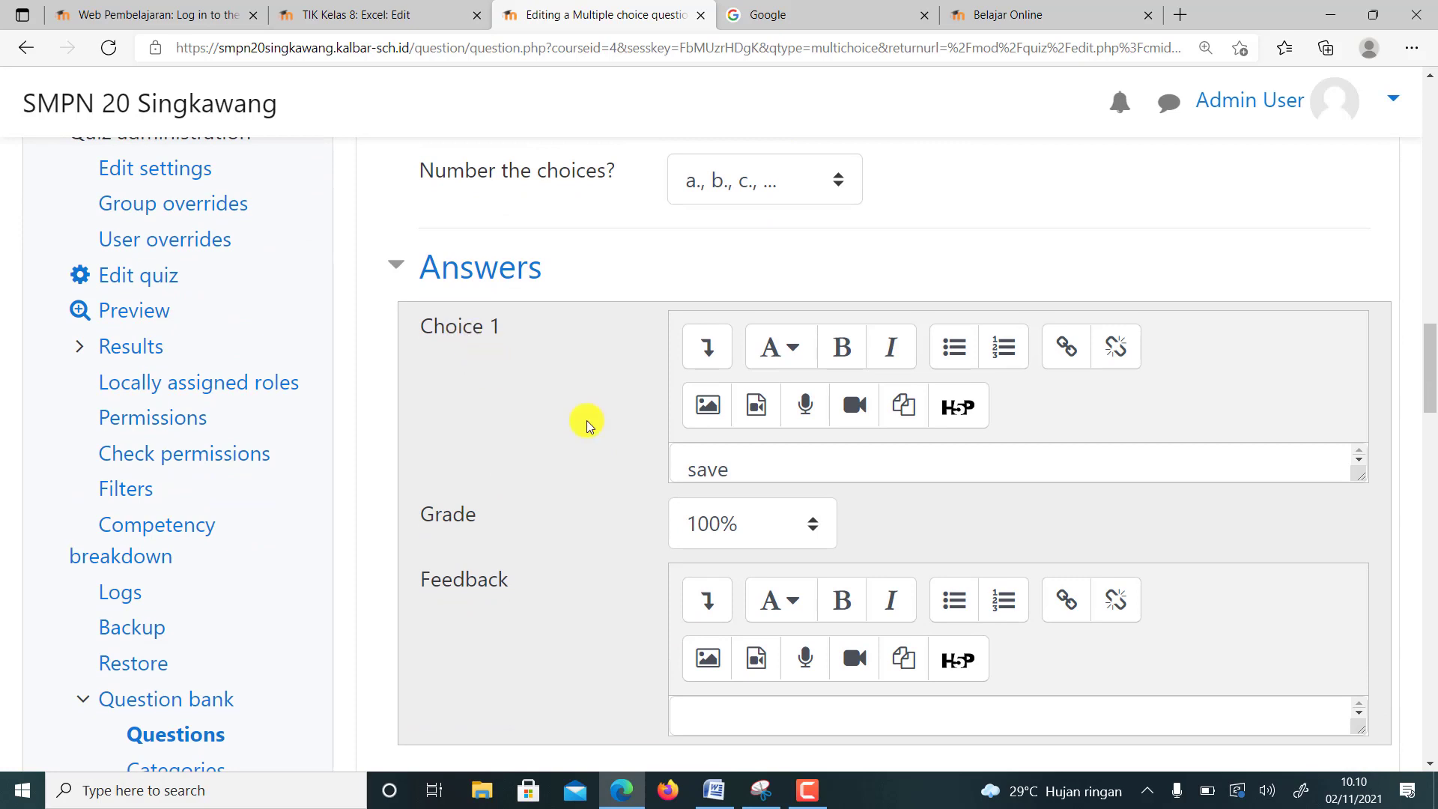
{"action": "left_click", "coordinate": [752, 470]}
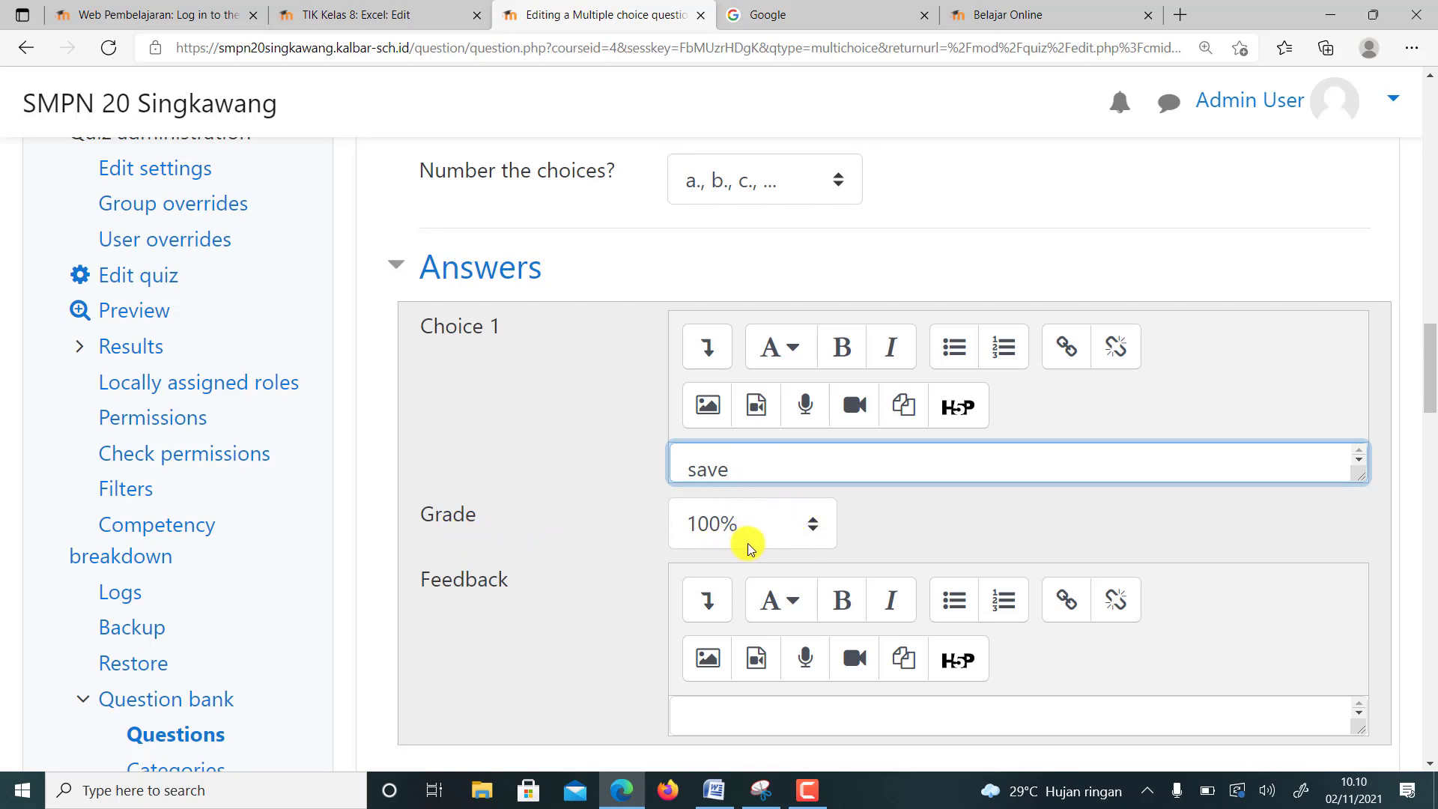
- Enter "open" as the answer for Choice 2 and "new" for Choice 3
{"action": "scroll", "coordinate": [763, 529], "scroll_direction": "down", "scroll_amount": 7}
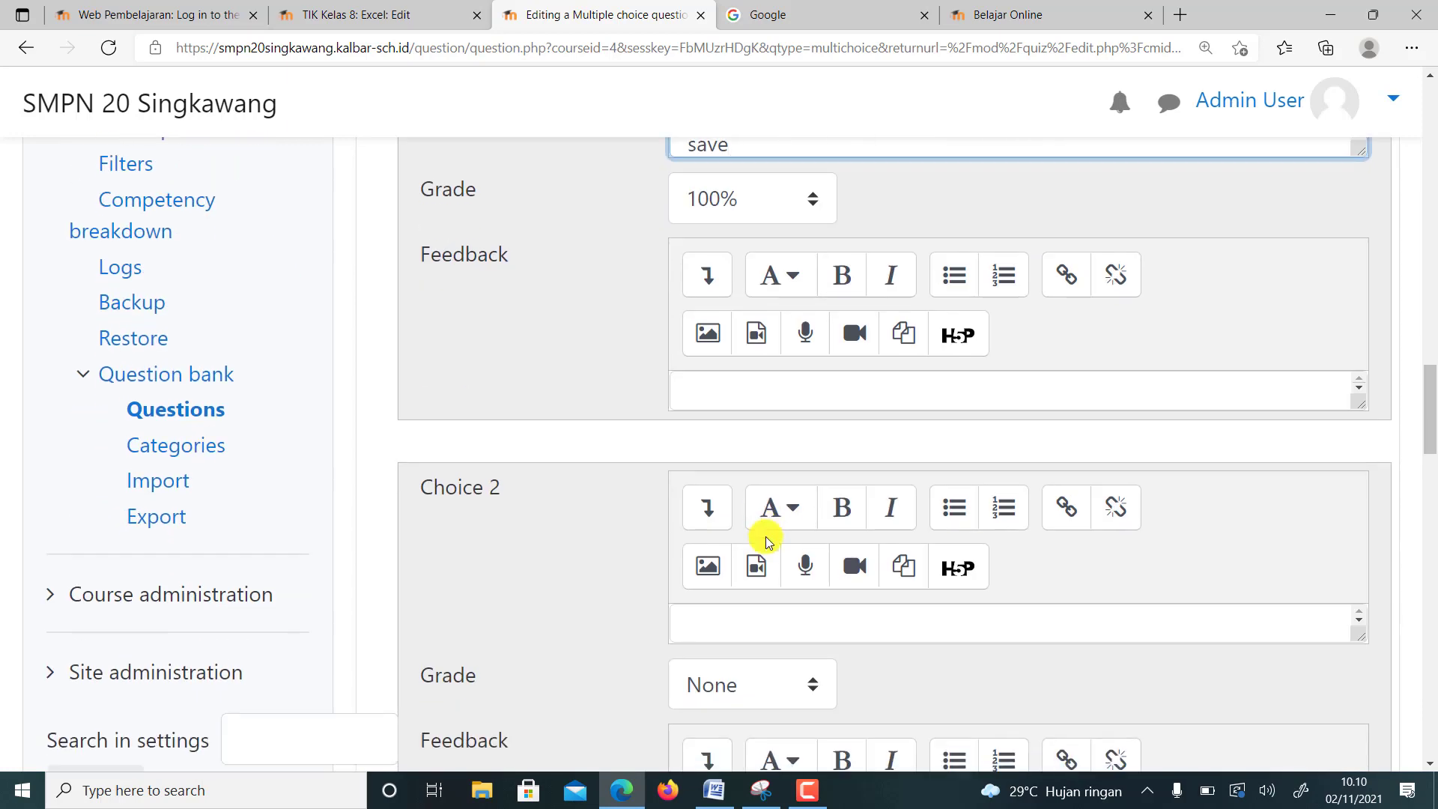
{"action": "left_click", "coordinate": [717, 424]}
{"action": "type", "text": "o"}
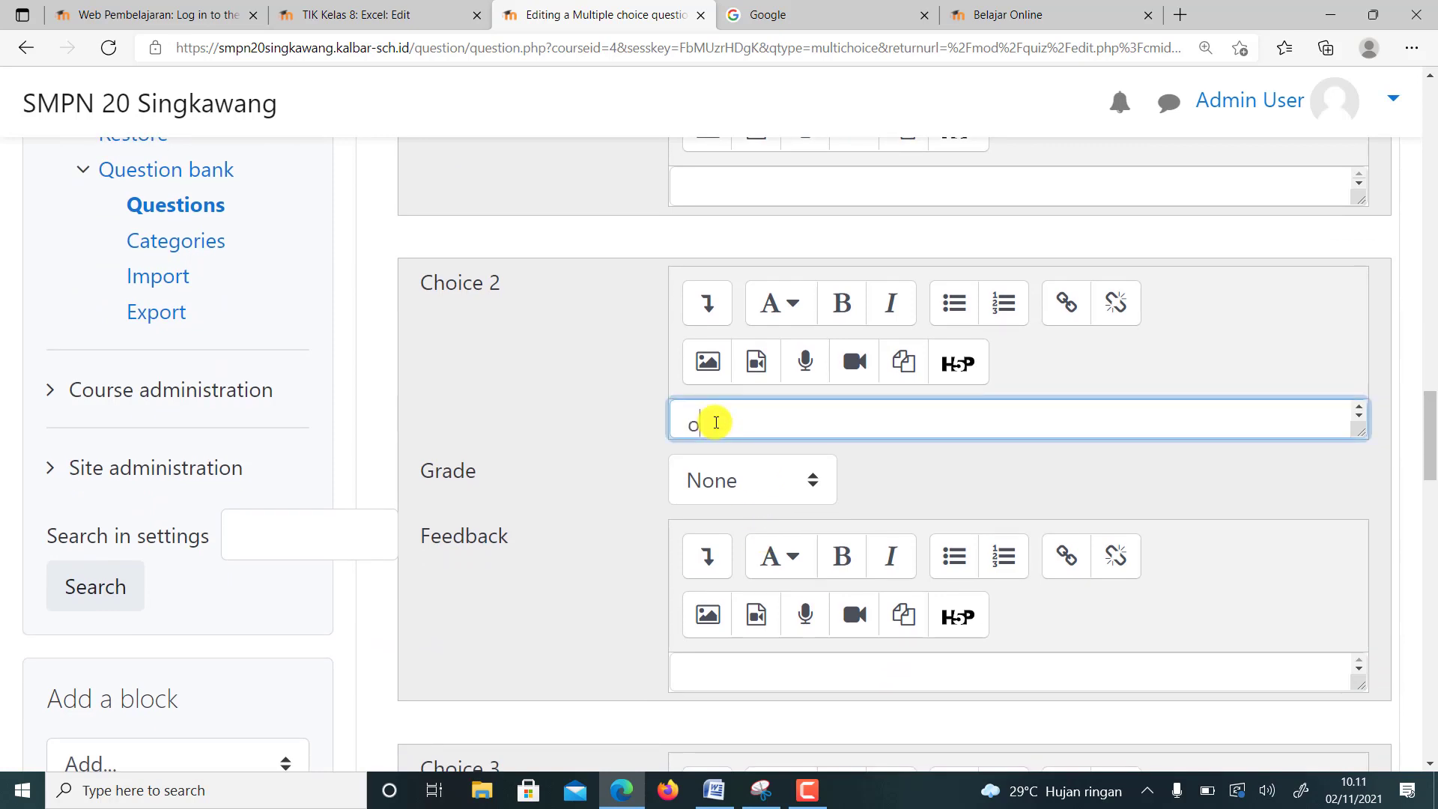
{"action": "type", "text": "pen"}
{"action": "scroll", "coordinate": [786, 504], "scroll_direction": "down", "scroll_amount": 3}
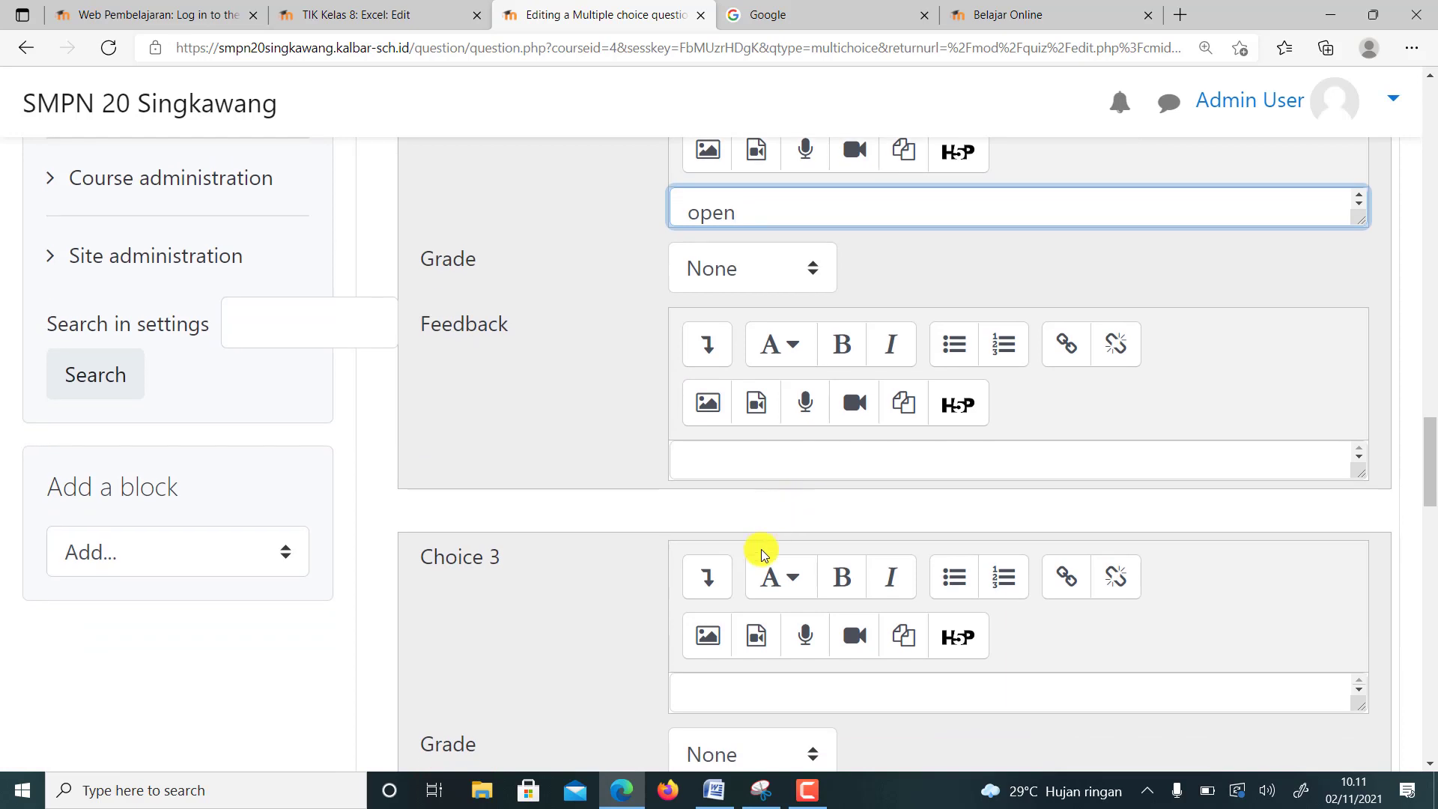
{"action": "scroll", "coordinate": [762, 554], "scroll_direction": "down", "scroll_amount": 3}
{"action": "left_click", "coordinate": [719, 482]}
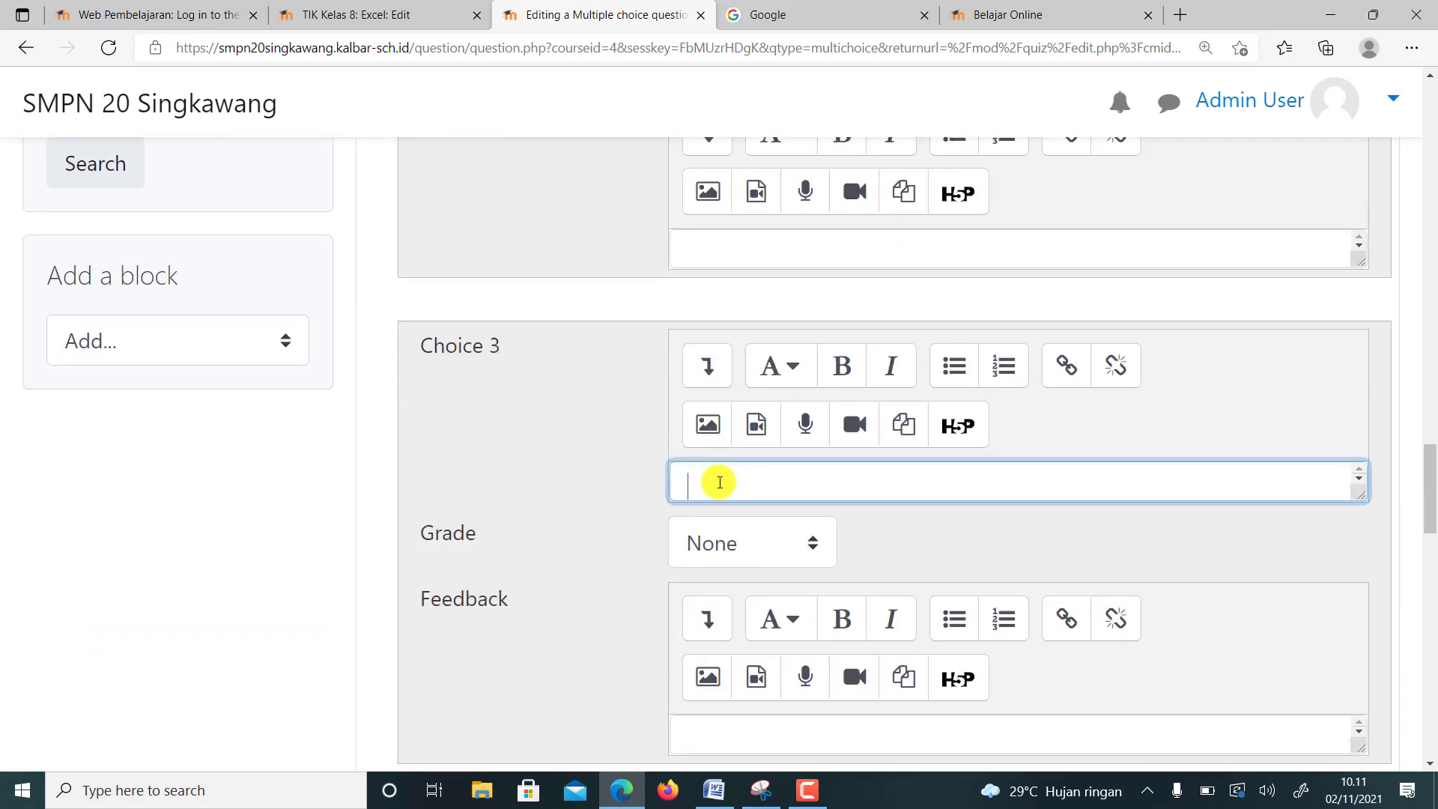
{"action": "type", "text": "new"}
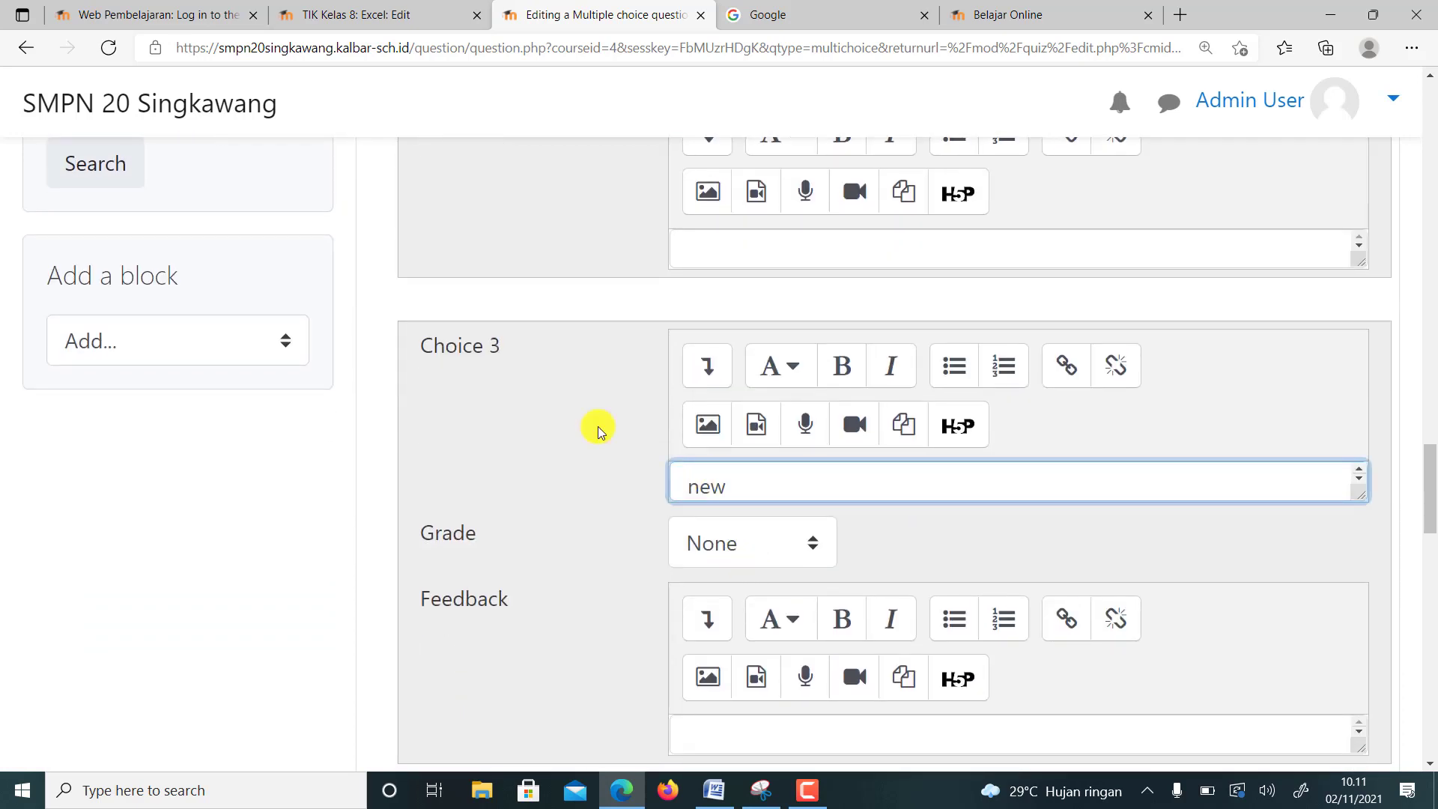
- Enter "close" as the answer text of Choice 4
{"action": "scroll", "coordinate": [581, 443], "scroll_direction": "down", "scroll_amount": 6}
{"action": "scroll", "coordinate": [581, 443], "scroll_direction": "down", "scroll_amount": 2}
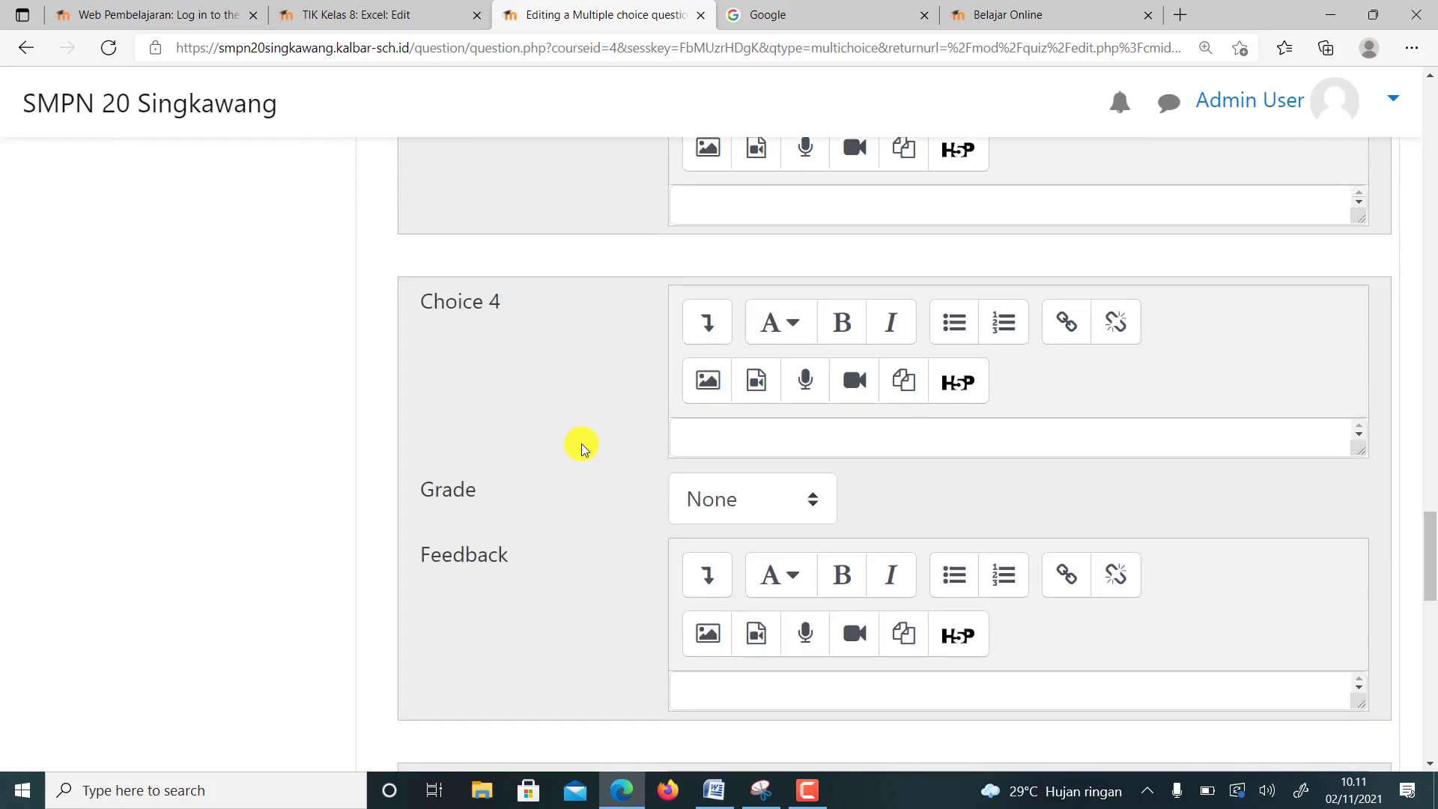
{"action": "left_click", "coordinate": [717, 440]}
{"action": "type", "text": "c"}
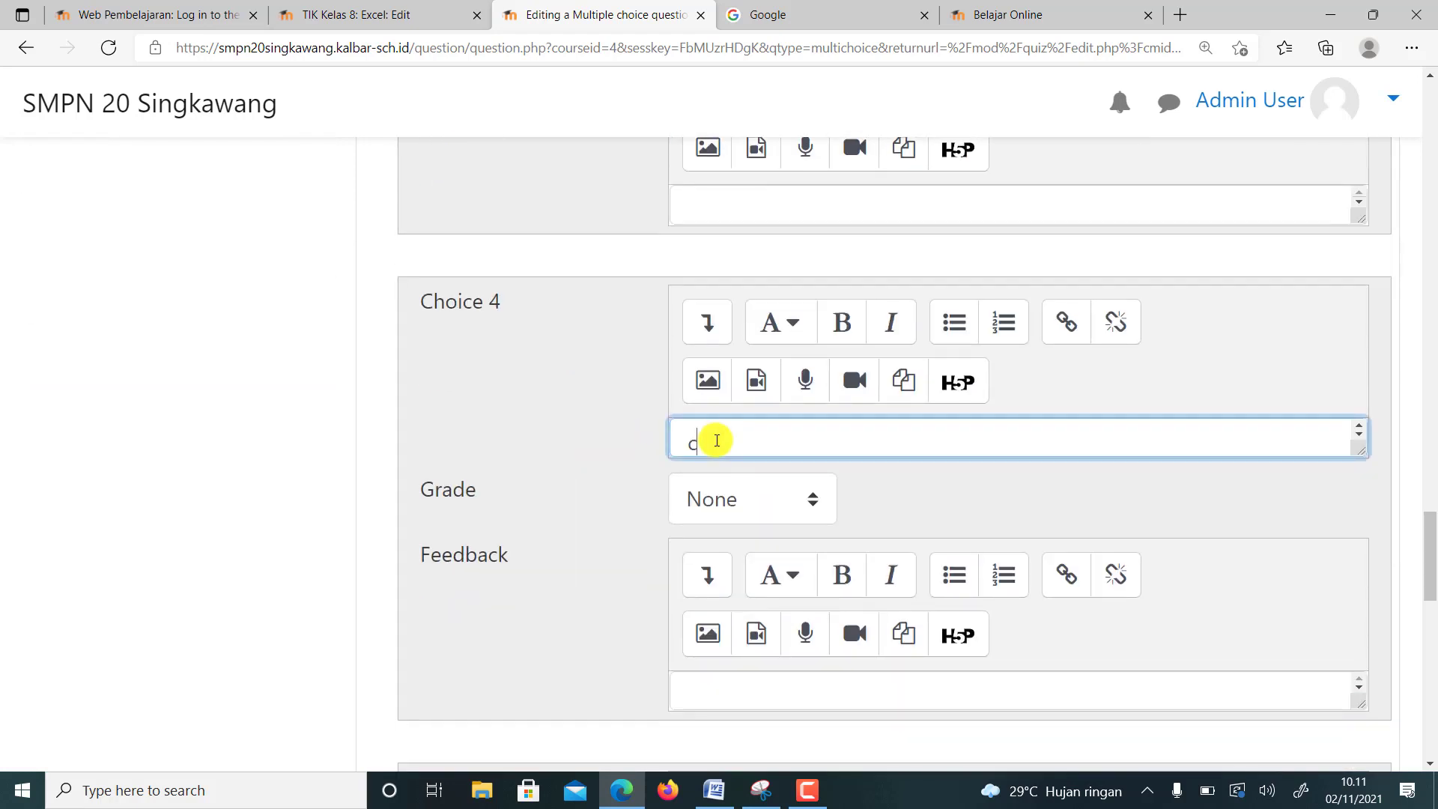
{"action": "type", "text": "lose"}
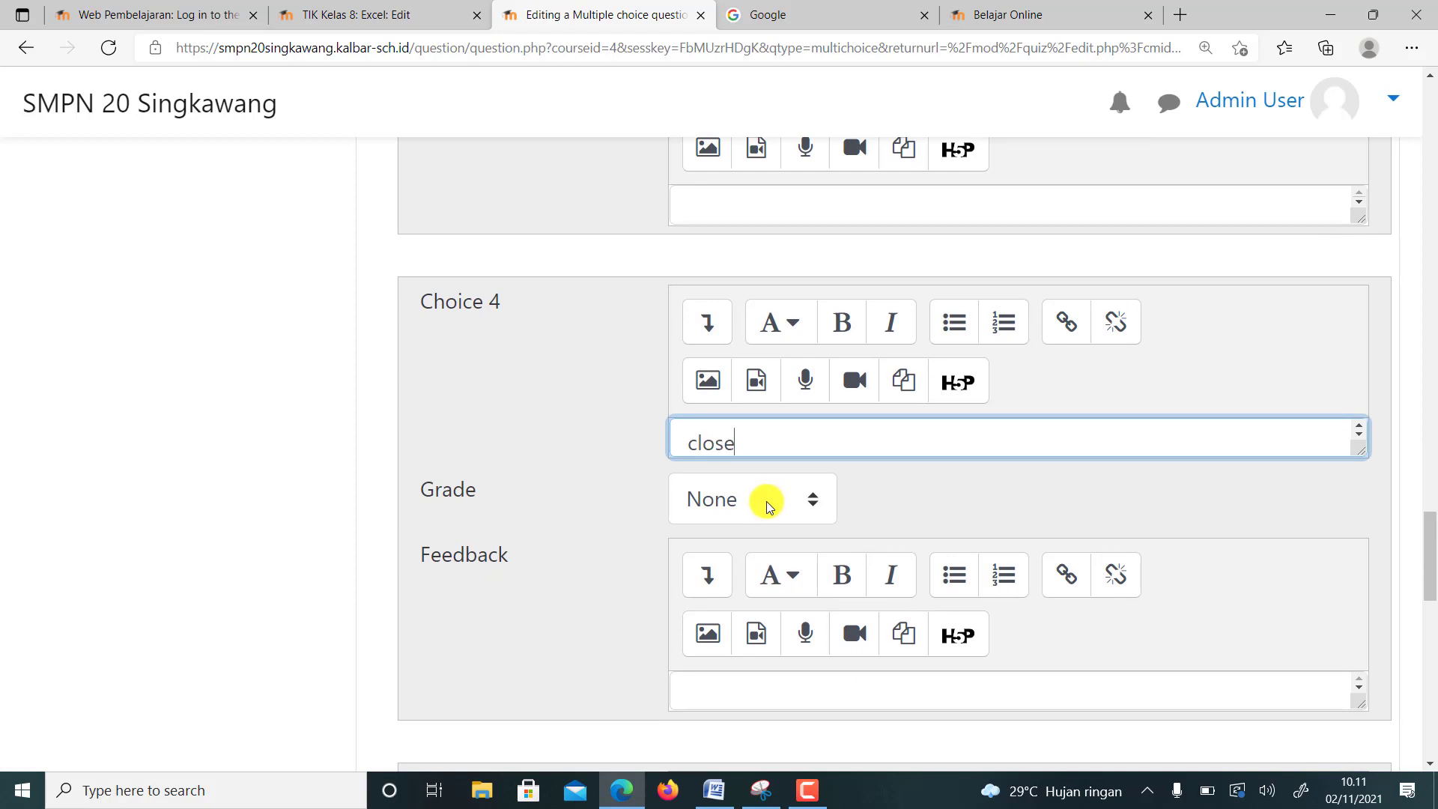
- Save the completed soal2 question to the quiz, leaving Choice 5 blank
{"action": "scroll", "coordinate": [709, 420], "scroll_direction": "down", "scroll_amount": 1}
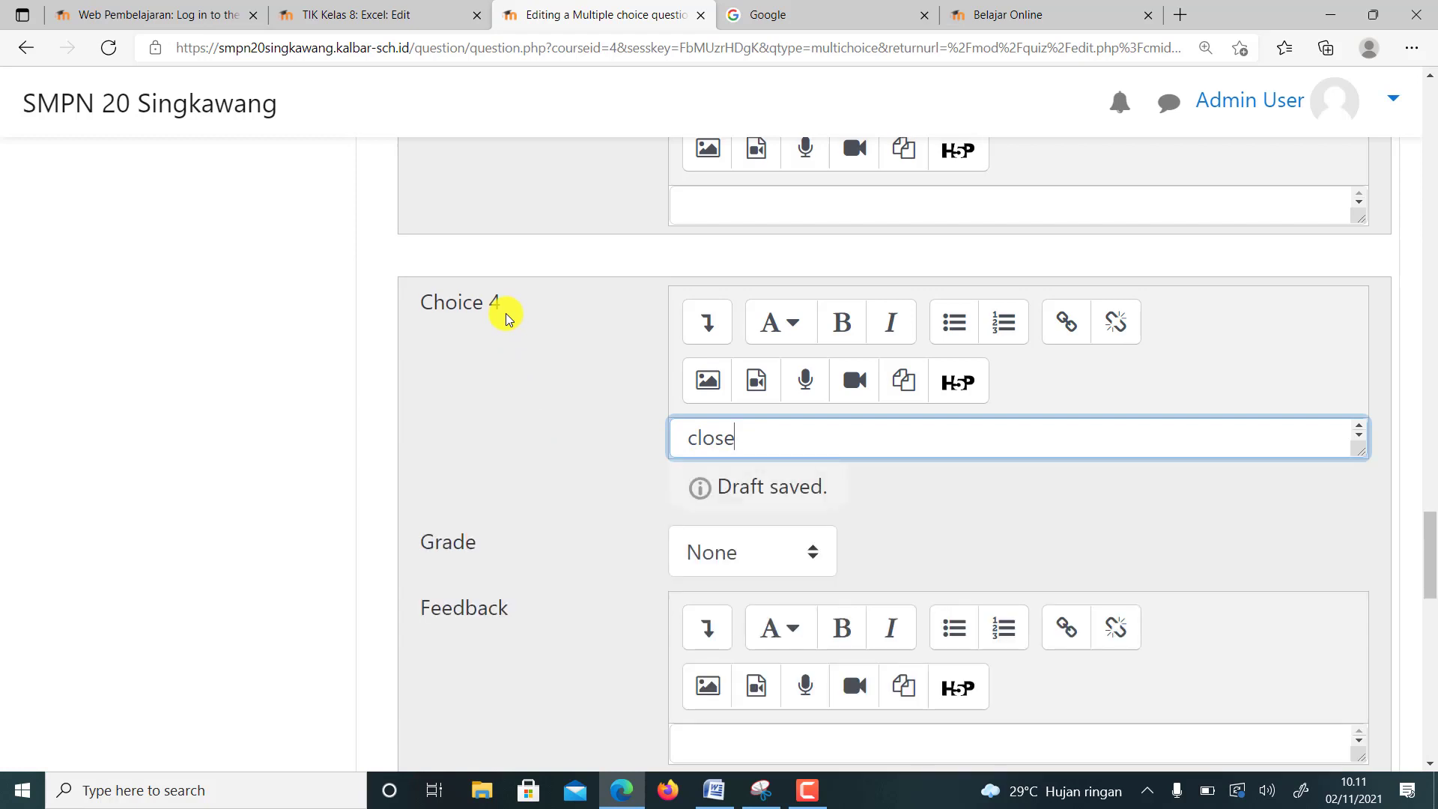
{"action": "scroll", "coordinate": [521, 419], "scroll_direction": "down", "scroll_amount": 8}
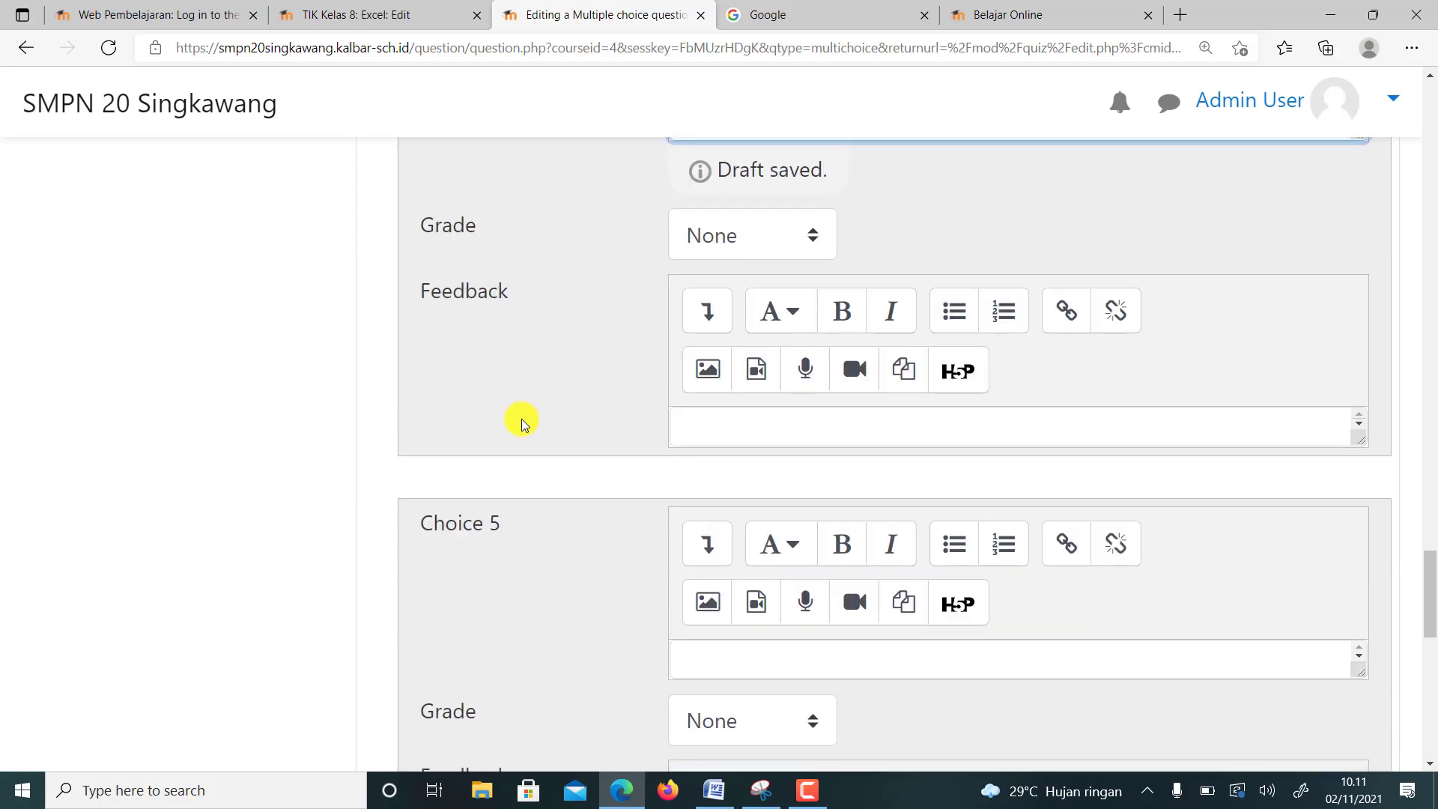
{"action": "scroll", "coordinate": [522, 422], "scroll_direction": "down", "scroll_amount": 6}
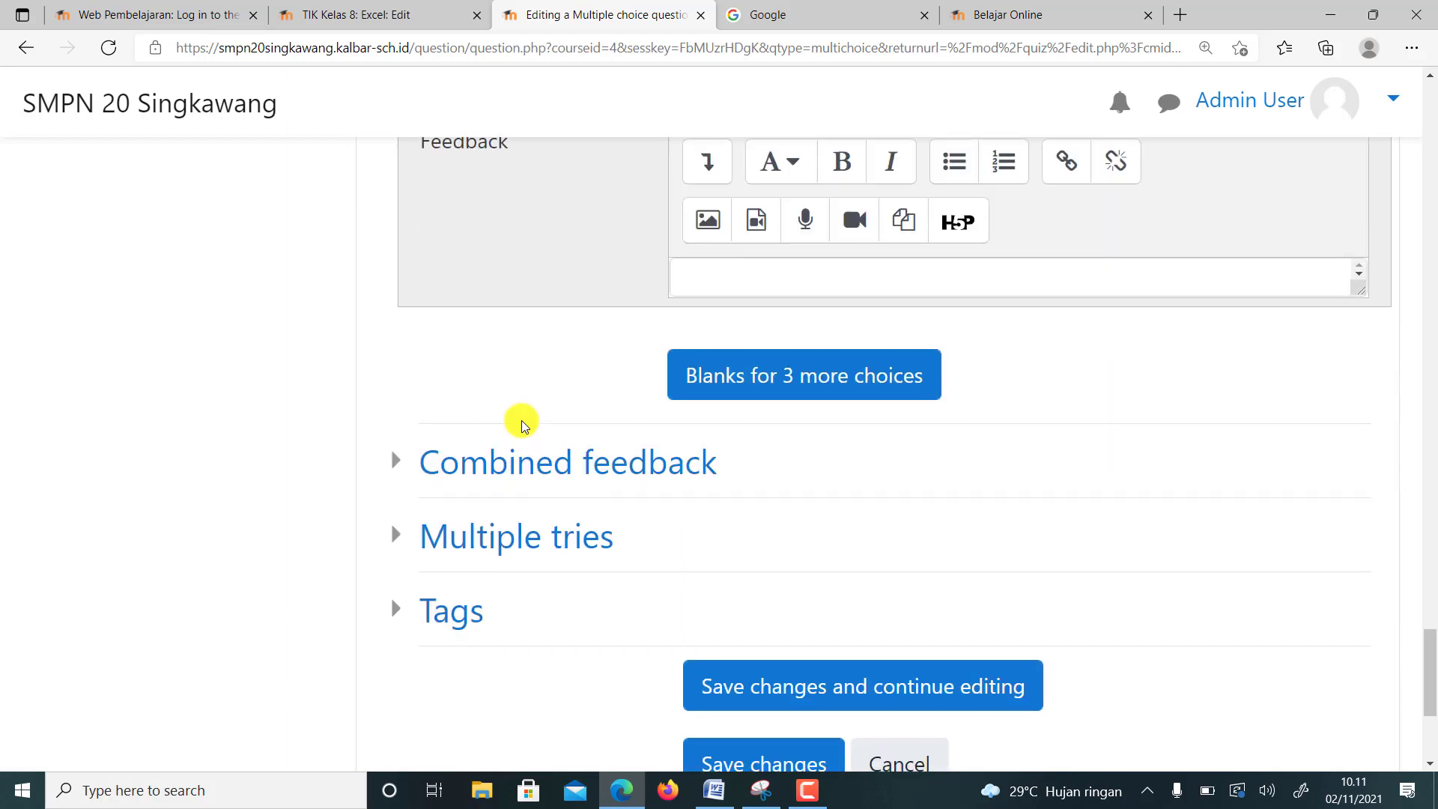
{"action": "scroll", "coordinate": [522, 424], "scroll_direction": "down", "scroll_amount": 3}
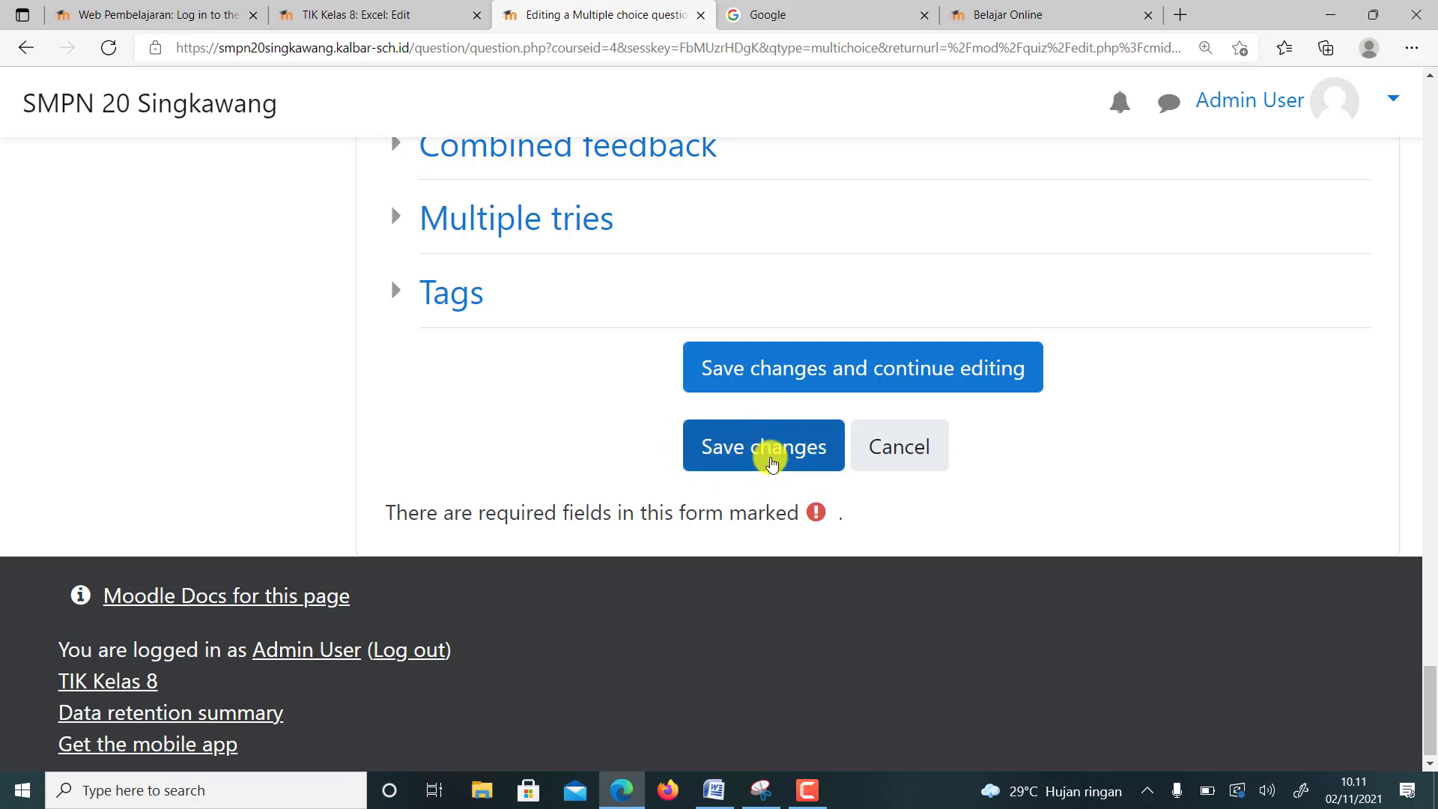
{"action": "left_click", "coordinate": [765, 457]}
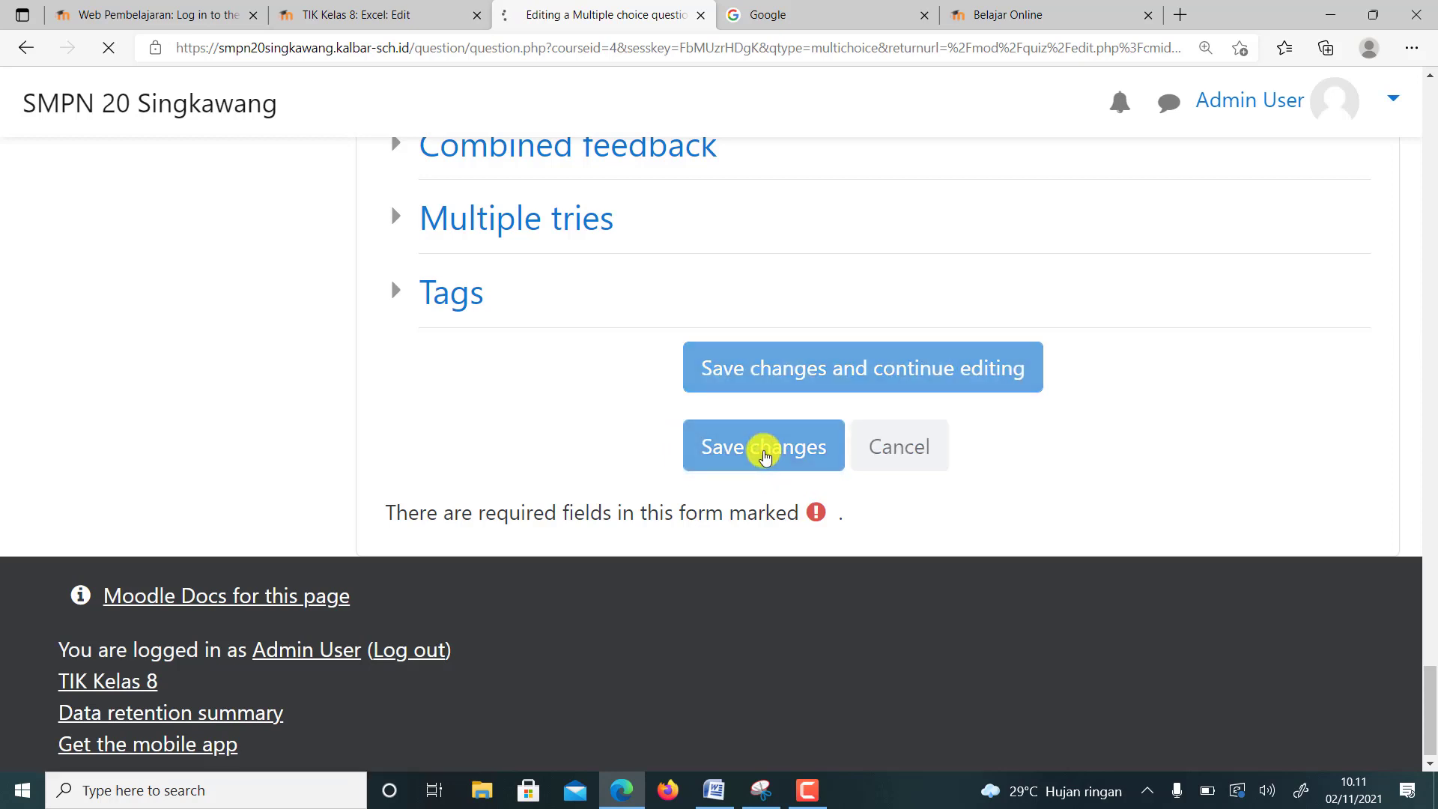
- Add a new multiple choice question to the Ulangan MsWord quiz after soal2
{"action": "scroll", "coordinate": [757, 514], "scroll_direction": "down", "scroll_amount": 3}
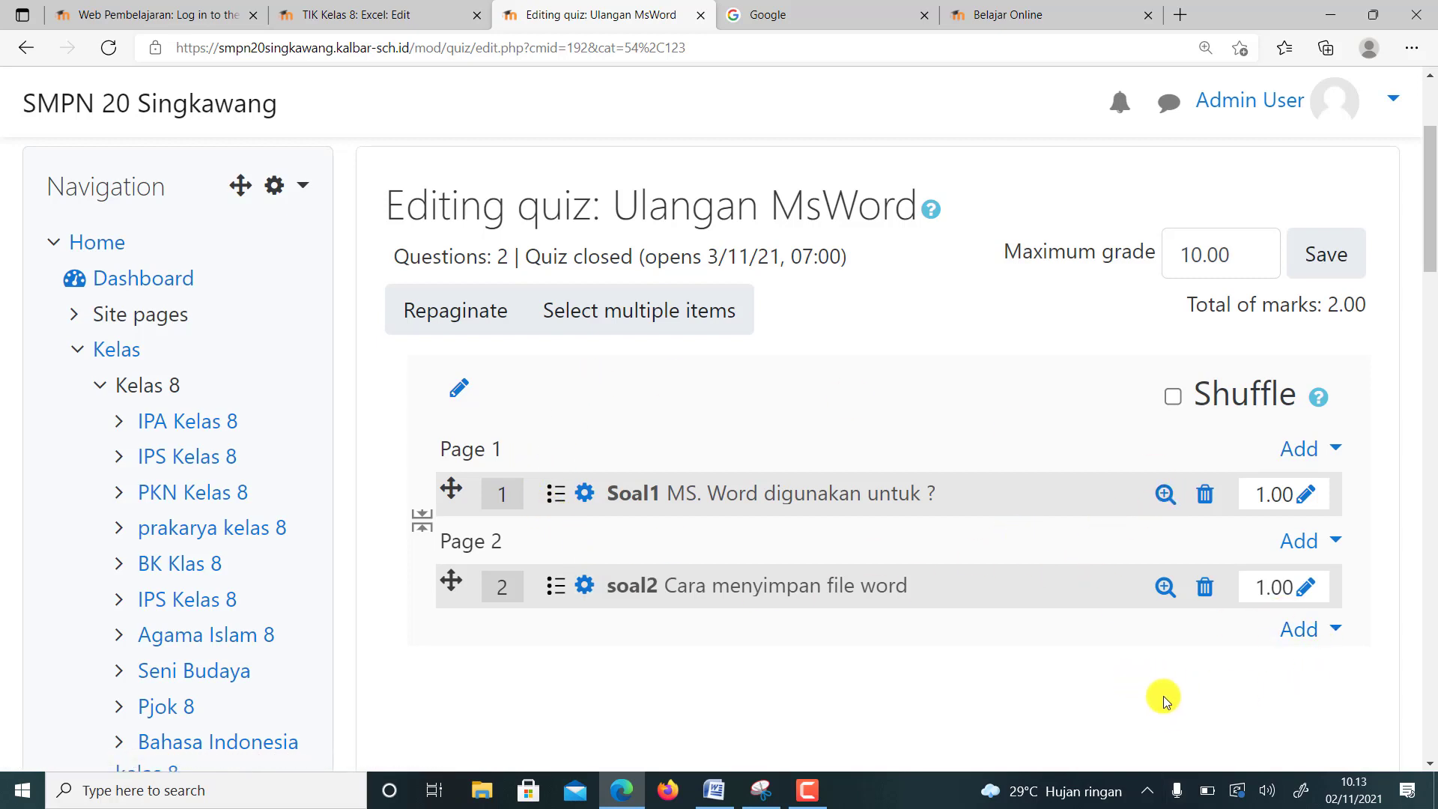
{"action": "scroll", "coordinate": [1162, 696], "scroll_direction": "down", "scroll_amount": 3}
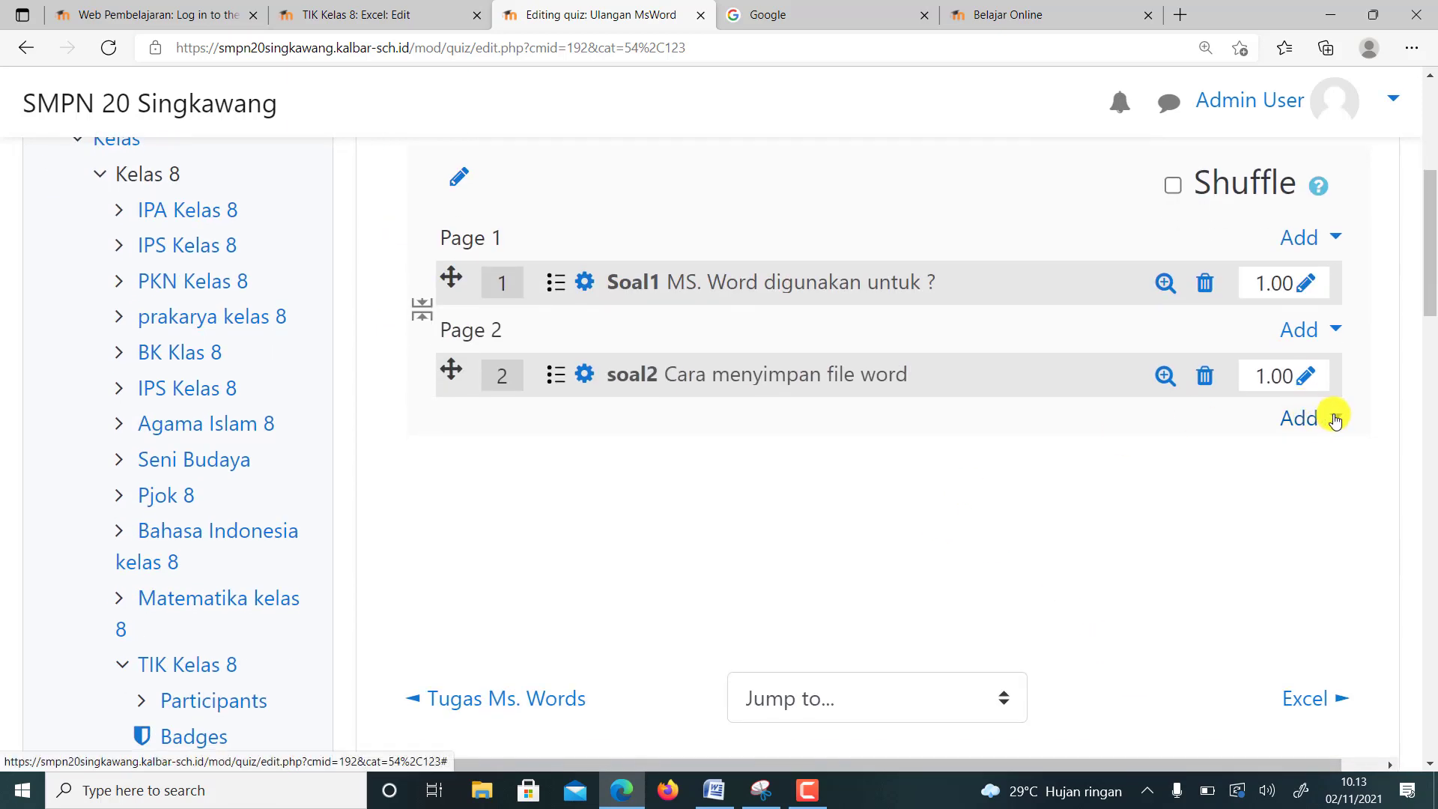
{"action": "left_click", "coordinate": [1334, 419]}
{"action": "left_click", "coordinate": [1180, 466]}
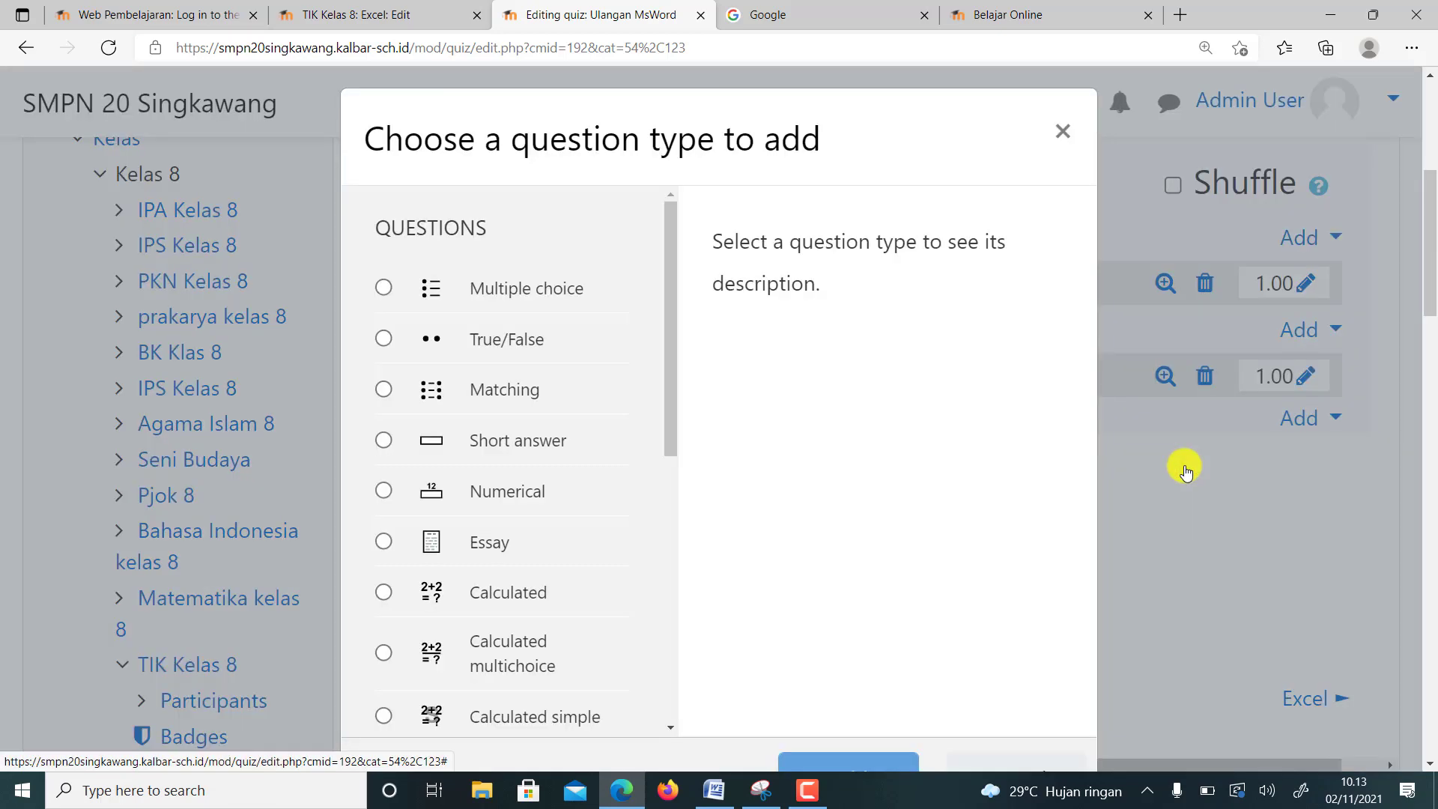
{"action": "left_click", "coordinate": [386, 287]}
{"action": "scroll", "coordinate": [419, 337], "scroll_direction": "down", "scroll_amount": 5}
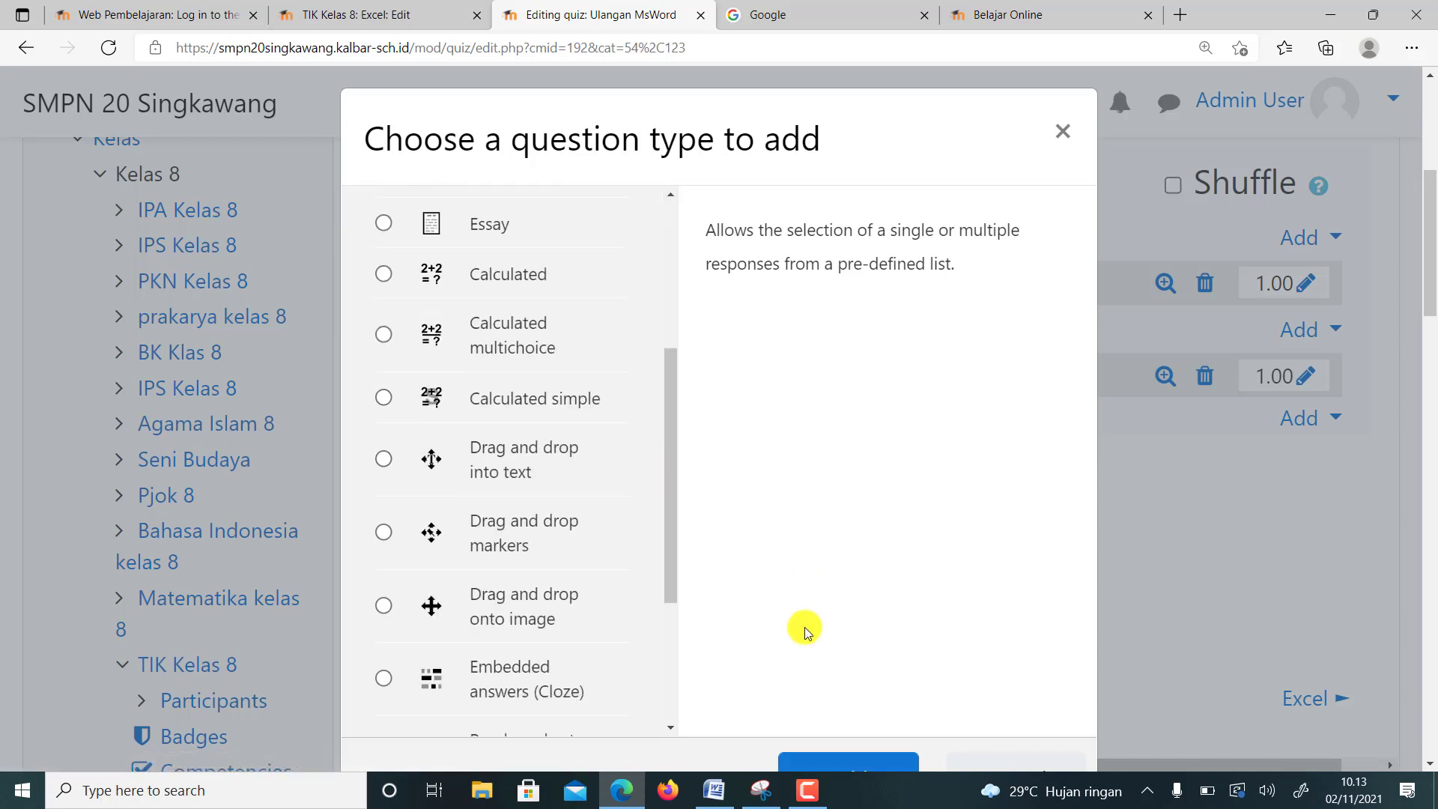
{"action": "scroll", "coordinate": [831, 755], "scroll_direction": "down", "scroll_amount": 2}
{"action": "left_click", "coordinate": [844, 566]}
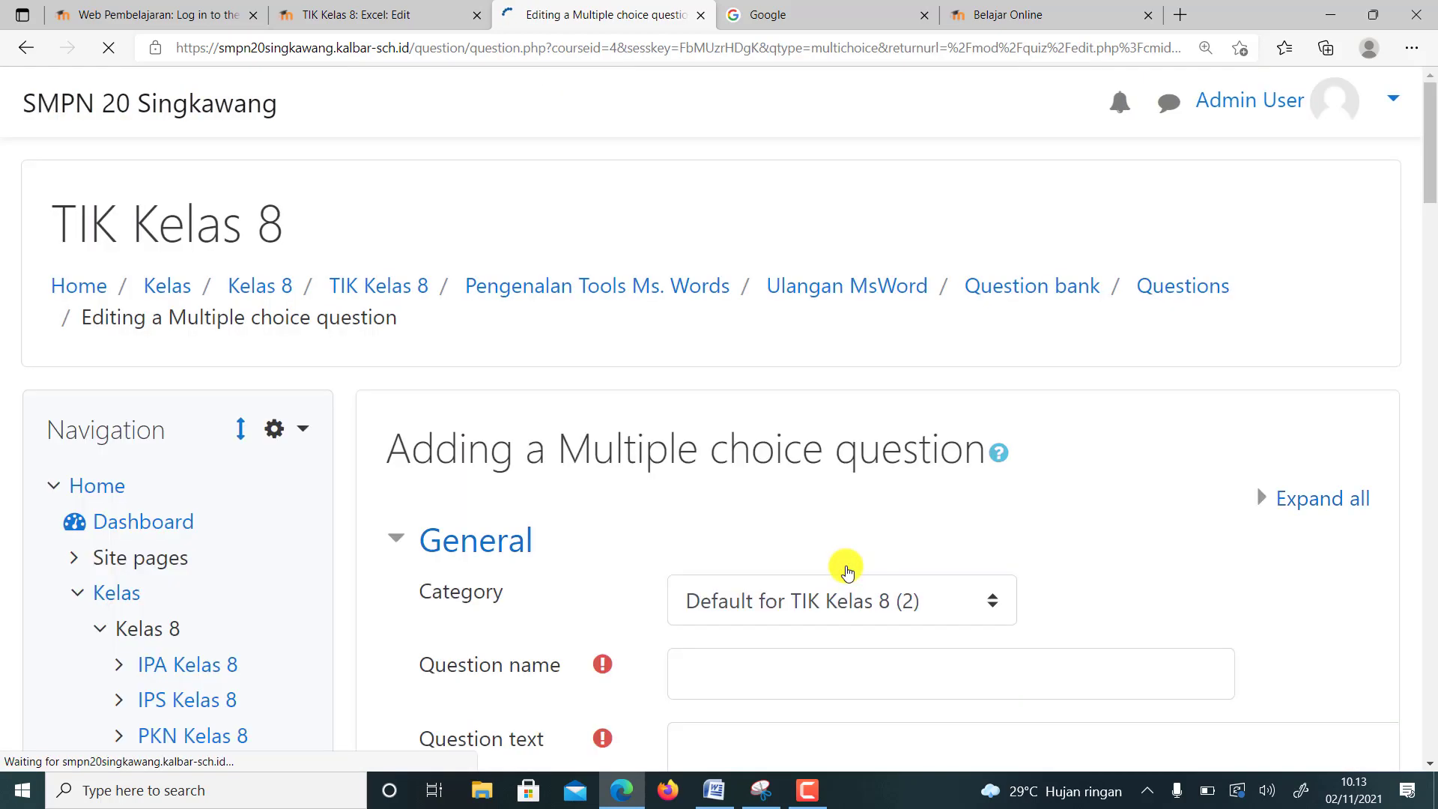
- Name the question "Soal3" and enter "Menutup lembar kerja" as its question text
{"action": "scroll", "coordinate": [748, 525], "scroll_direction": "down", "scroll_amount": 4}
{"action": "left_click", "coordinate": [702, 358]}
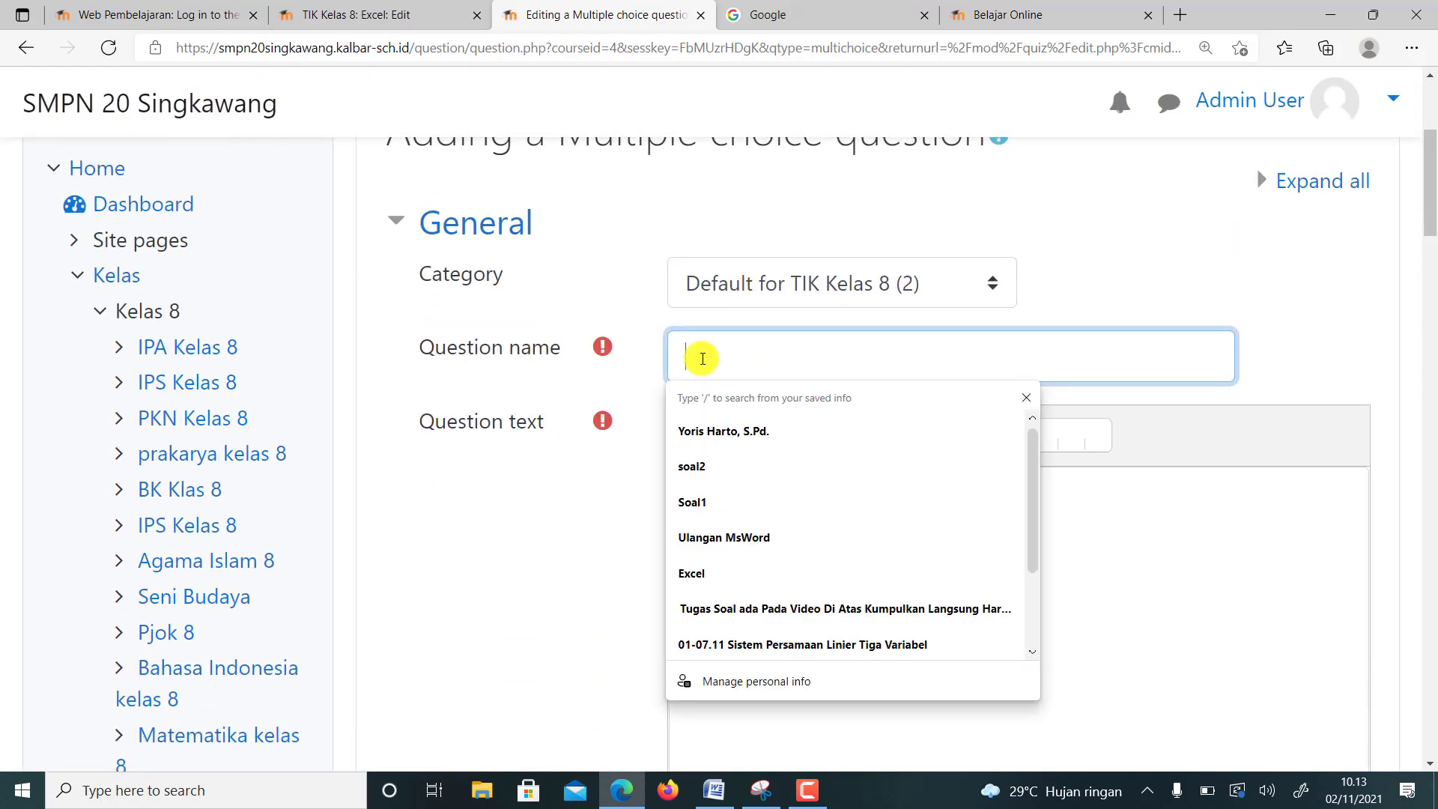
{"action": "type", "text": "Soal3"}
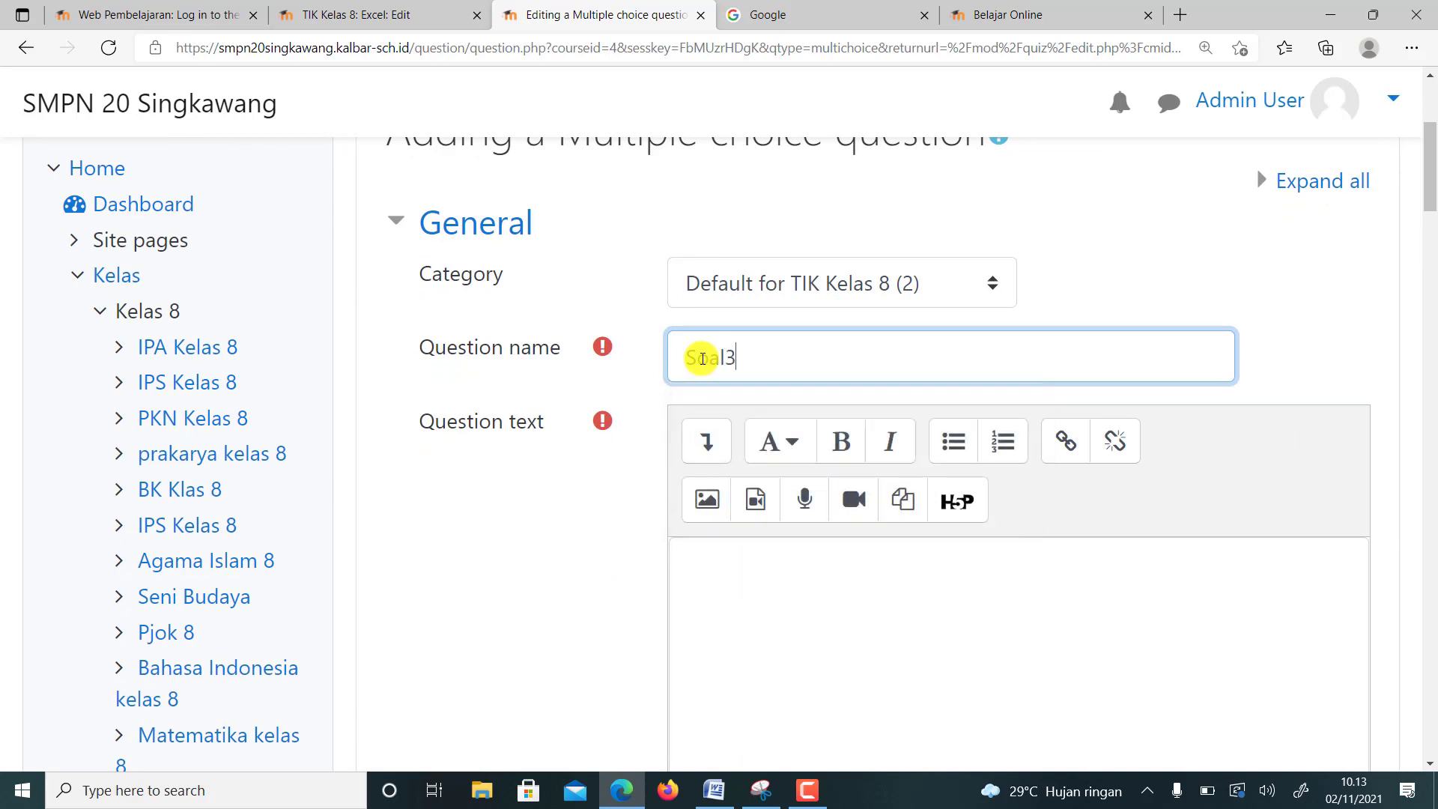
{"action": "left_click", "coordinate": [737, 607]}
{"action": "type", "text": "Menut"}
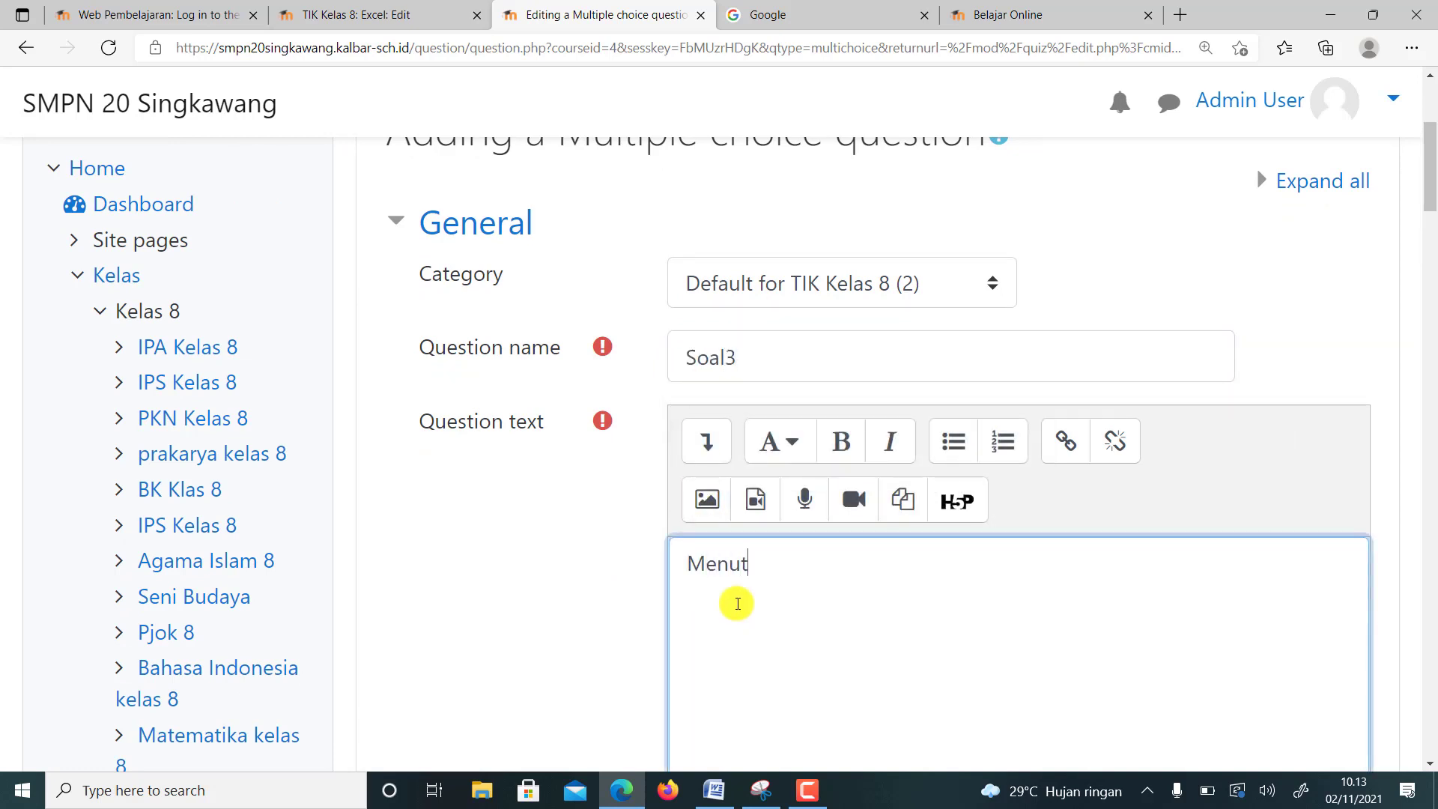
{"action": "type", "text": "p"}
{"action": "key", "text": "BackSpace"}
{"action": "type", "text": "up lemba"}
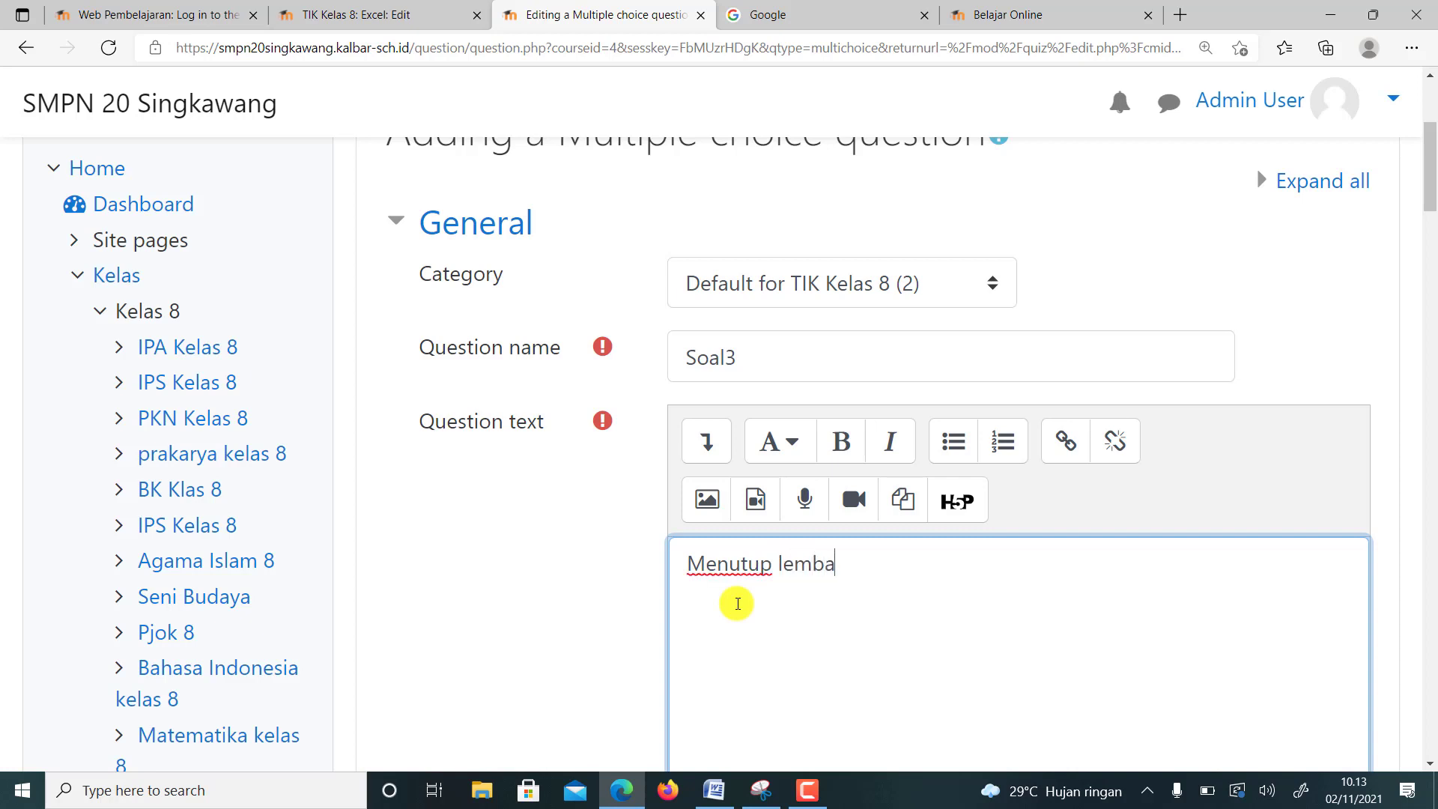
{"action": "type", "text": "r kerj"}
{"action": "key", "text": "BackSpace"}
{"action": "type", "text": "rja"}
- Enter "close" as the answer of Choice 1 and set its grade to 100%
{"action": "scroll", "coordinate": [738, 603], "scroll_direction": "down", "scroll_amount": 15}
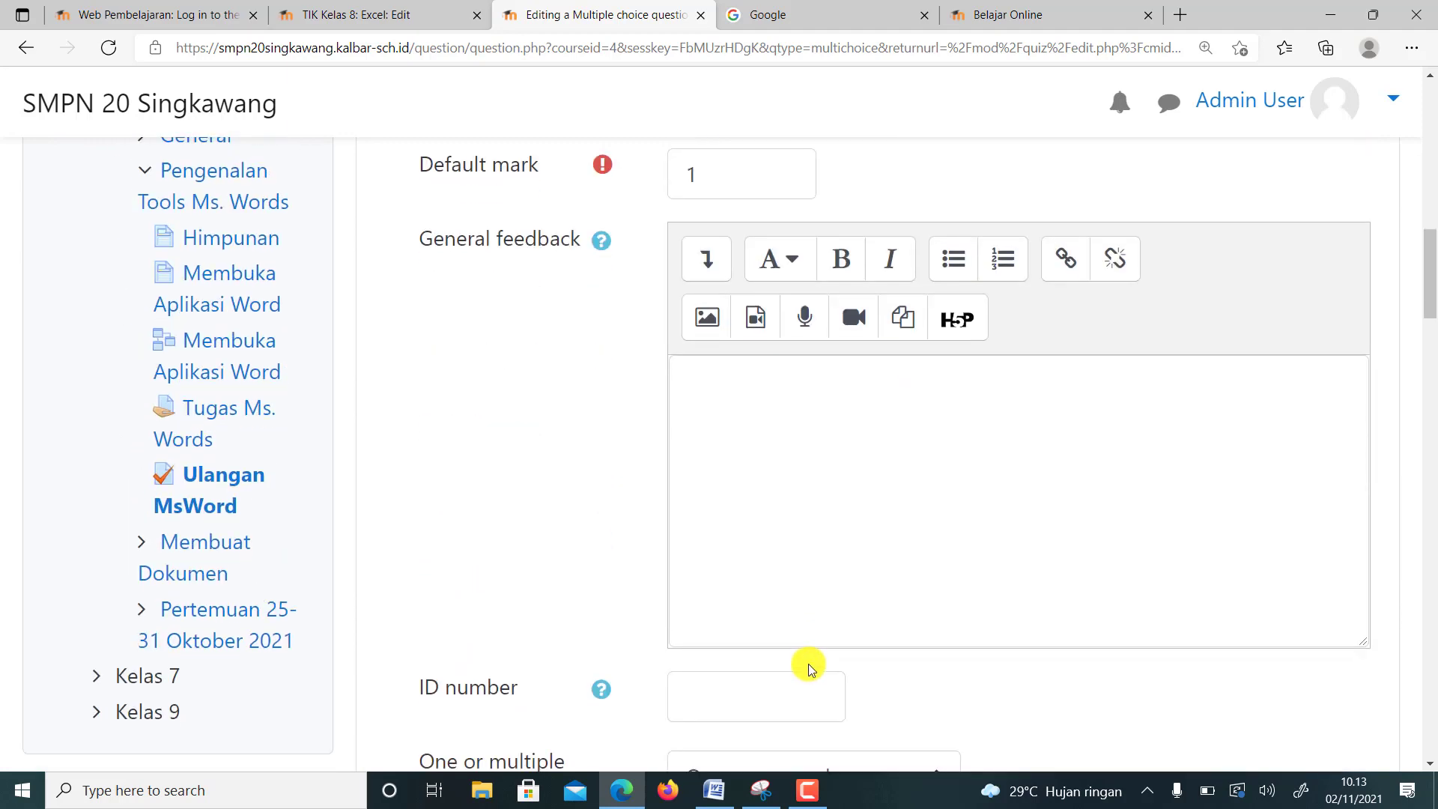
{"action": "scroll", "coordinate": [749, 575], "scroll_direction": "down", "scroll_amount": 7}
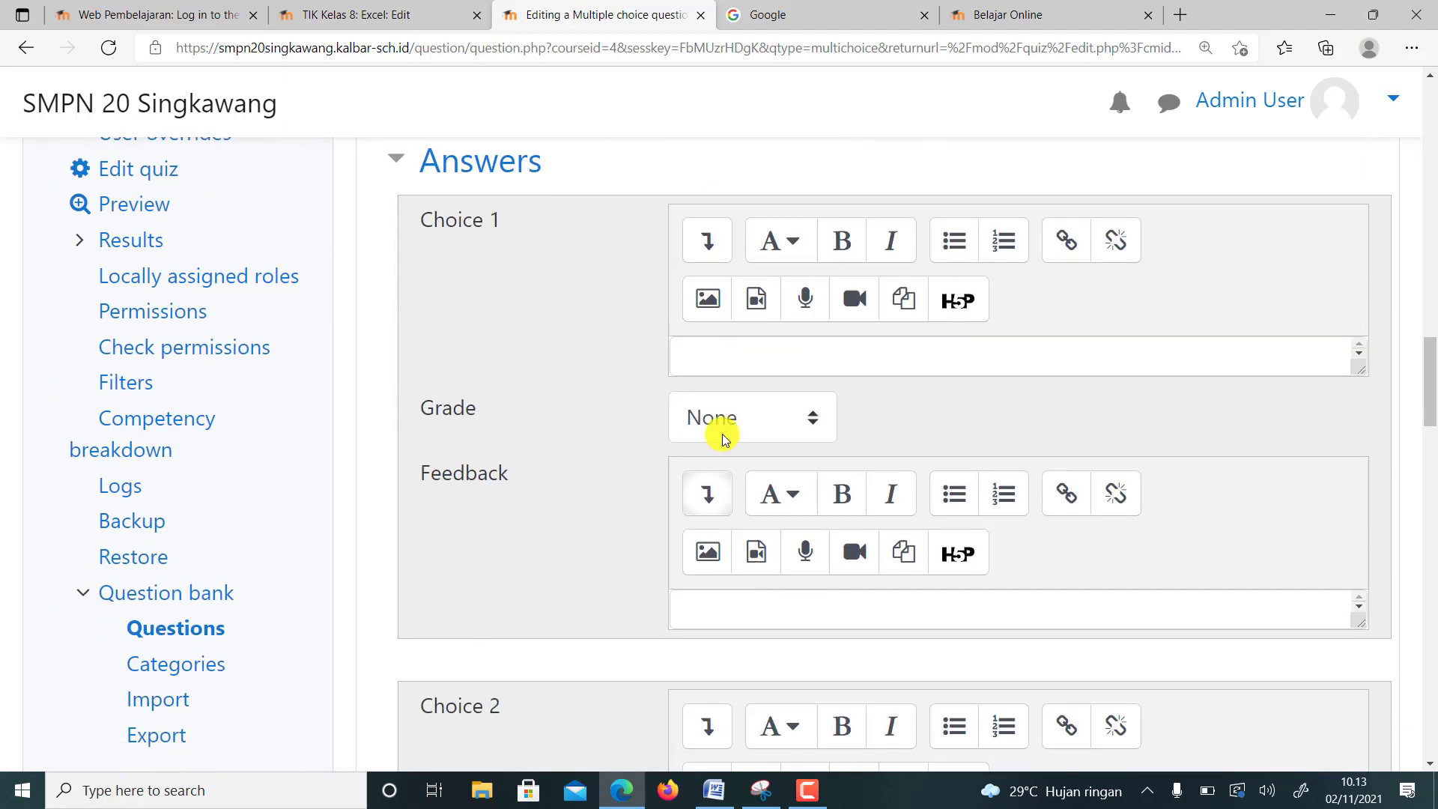
{"action": "left_click", "coordinate": [691, 359]}
{"action": "type", "text": "lo"}
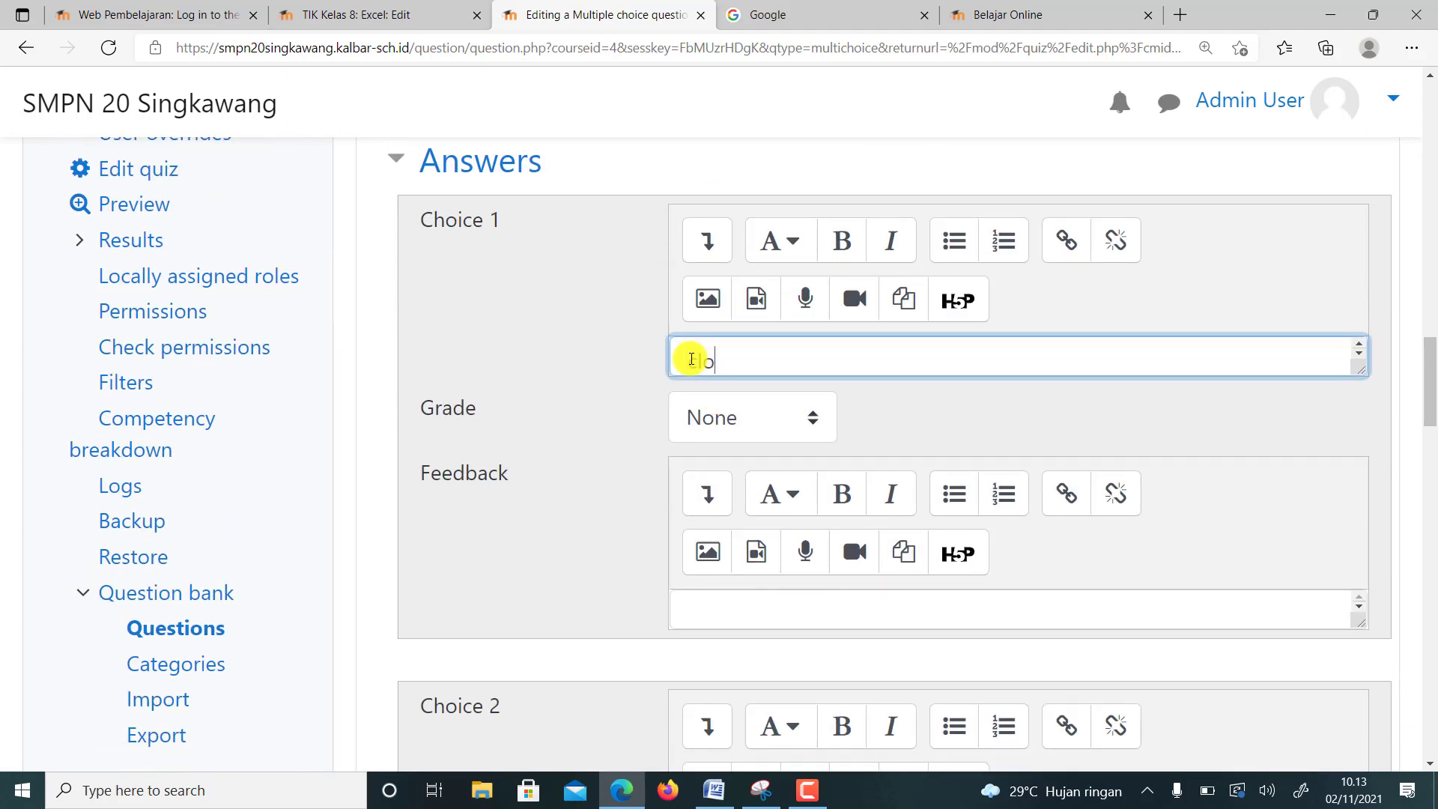
{"action": "type", "text": "se"}
{"action": "left_click", "coordinate": [732, 414]}
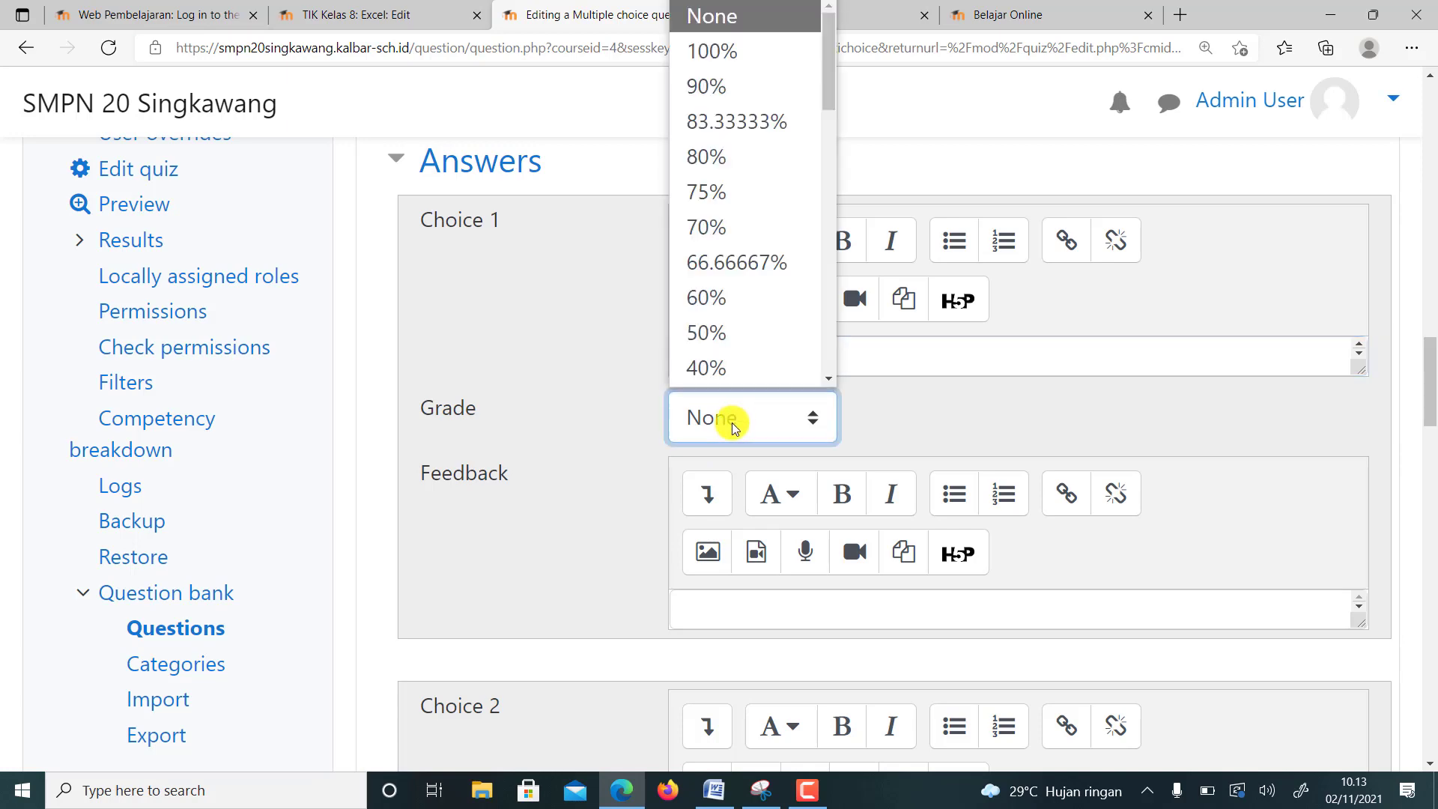
{"action": "left_click", "coordinate": [712, 51]}
- Enter "open" as the answer for Choice 2 and "new" for Choice 3 of Soal3
{"action": "scroll", "coordinate": [672, 528], "scroll_direction": "down", "scroll_amount": 4}
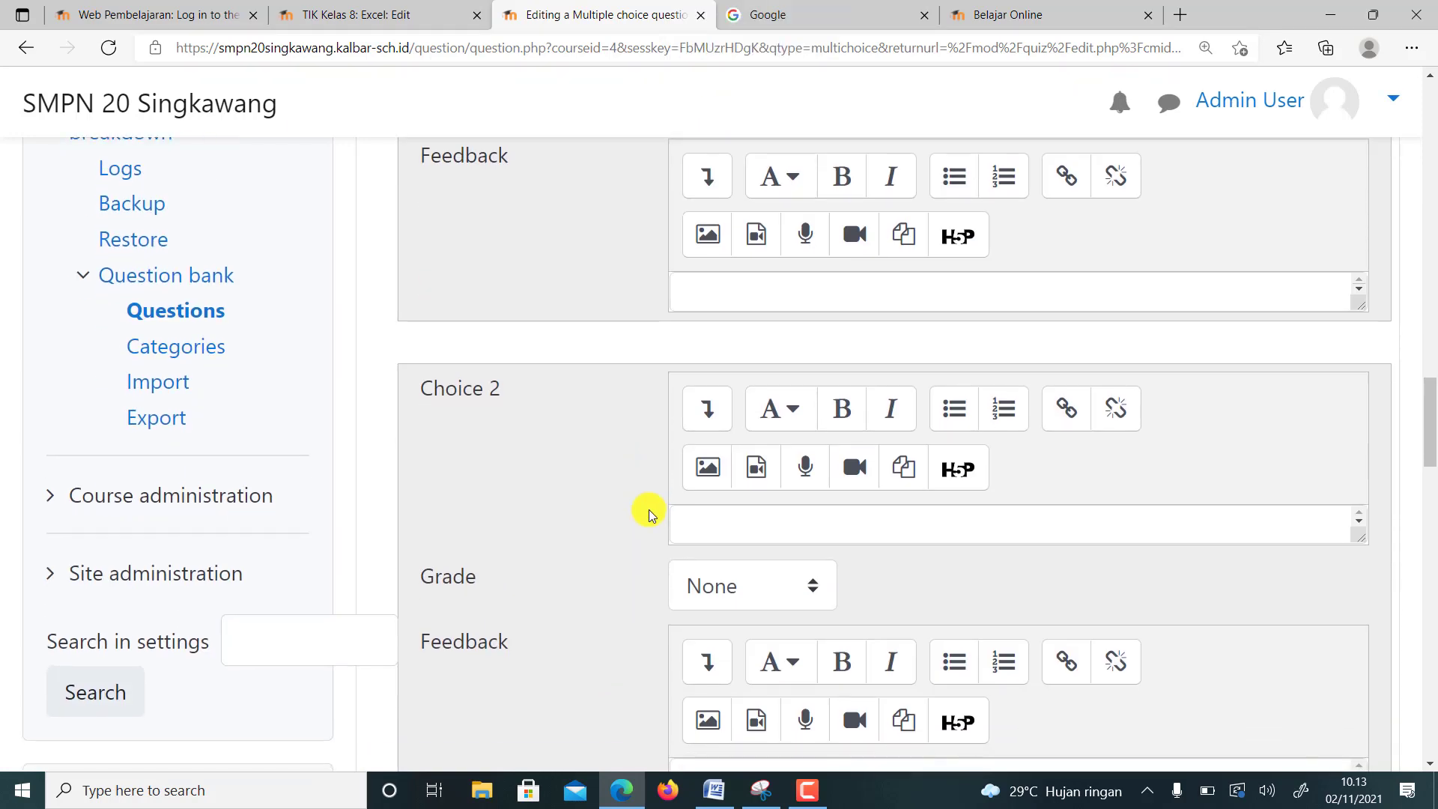
{"action": "left_click", "coordinate": [702, 530]}
{"action": "type", "text": "open"}
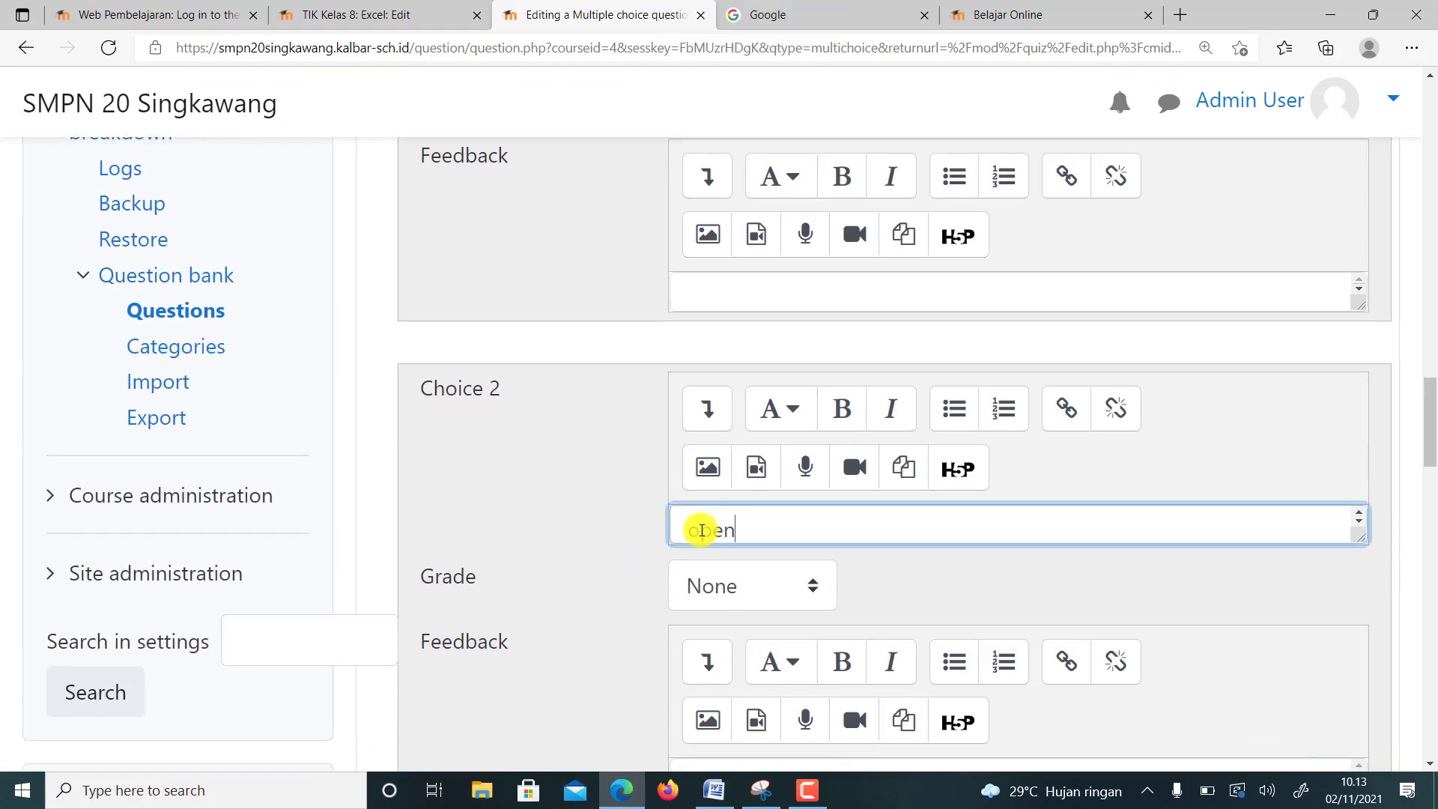
{"action": "scroll", "coordinate": [587, 599], "scroll_direction": "down", "scroll_amount": 5}
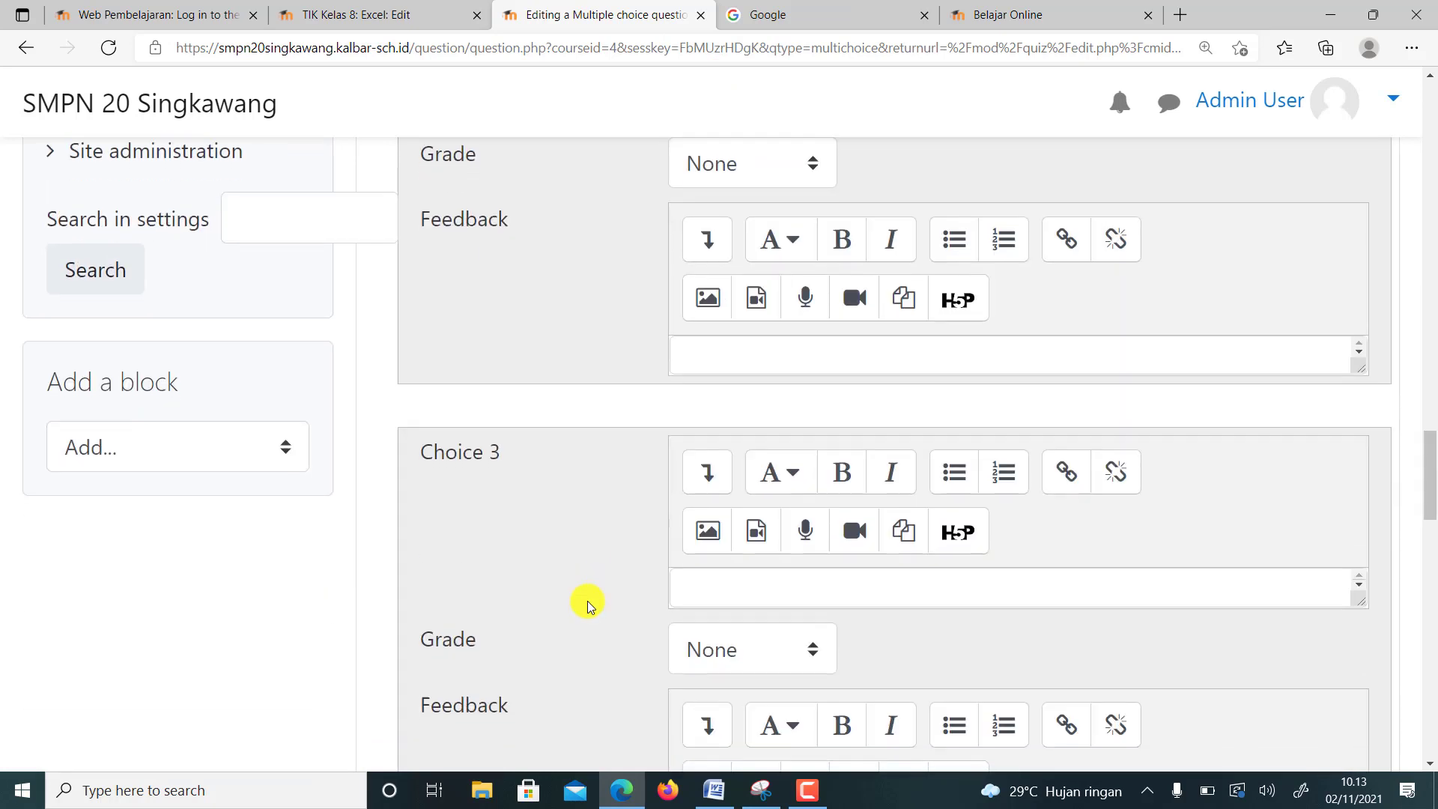
{"action": "left_click", "coordinate": [701, 603]}
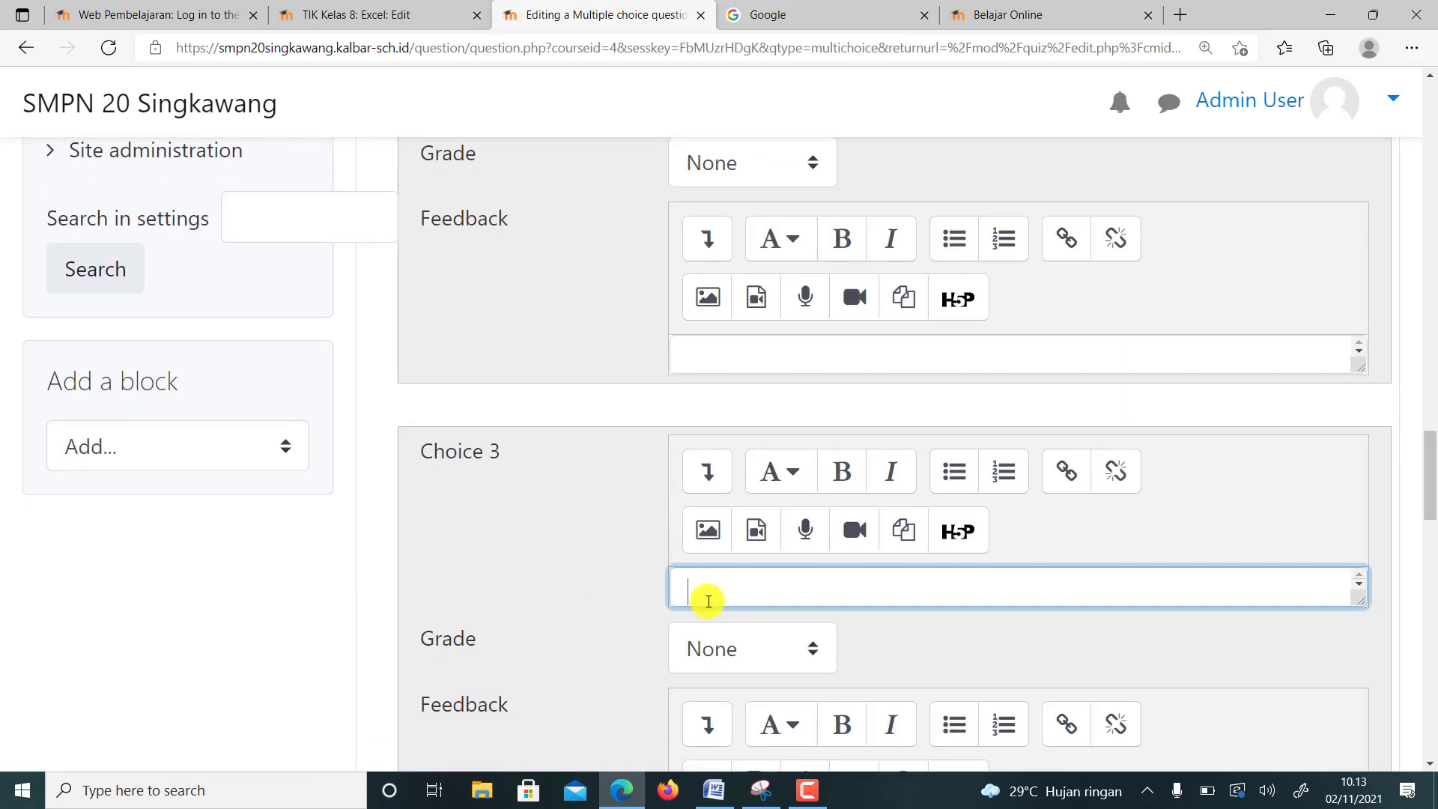
{"action": "type", "text": "new"}
- Enter "save" as the answer for Choice 4 and save the Soal3 question to the quiz
{"action": "scroll", "coordinate": [547, 525], "scroll_direction": "down", "scroll_amount": 4}
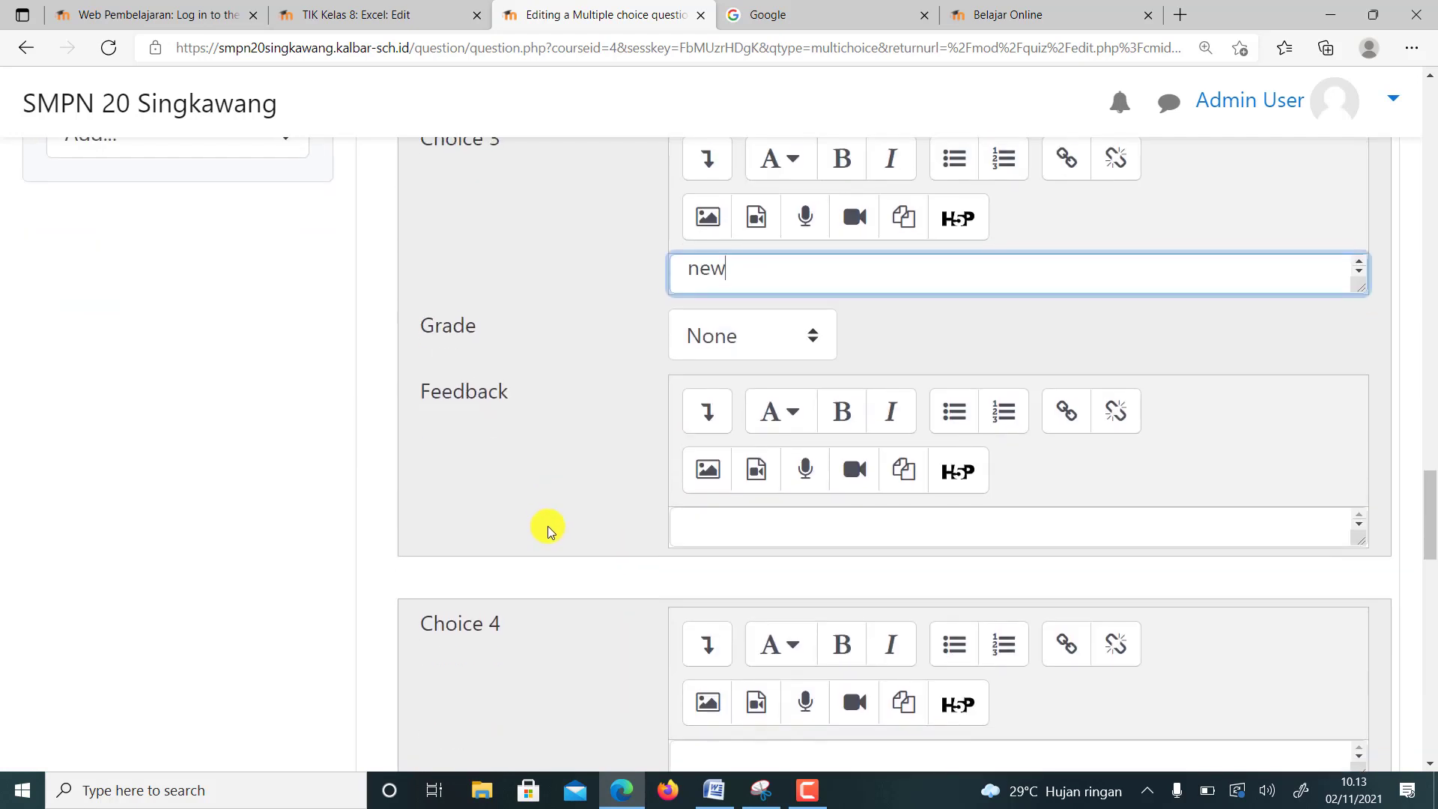
{"action": "scroll", "coordinate": [547, 526], "scroll_direction": "down", "scroll_amount": 3}
{"action": "left_click", "coordinate": [696, 555]}
{"action": "type", "text": "S"}
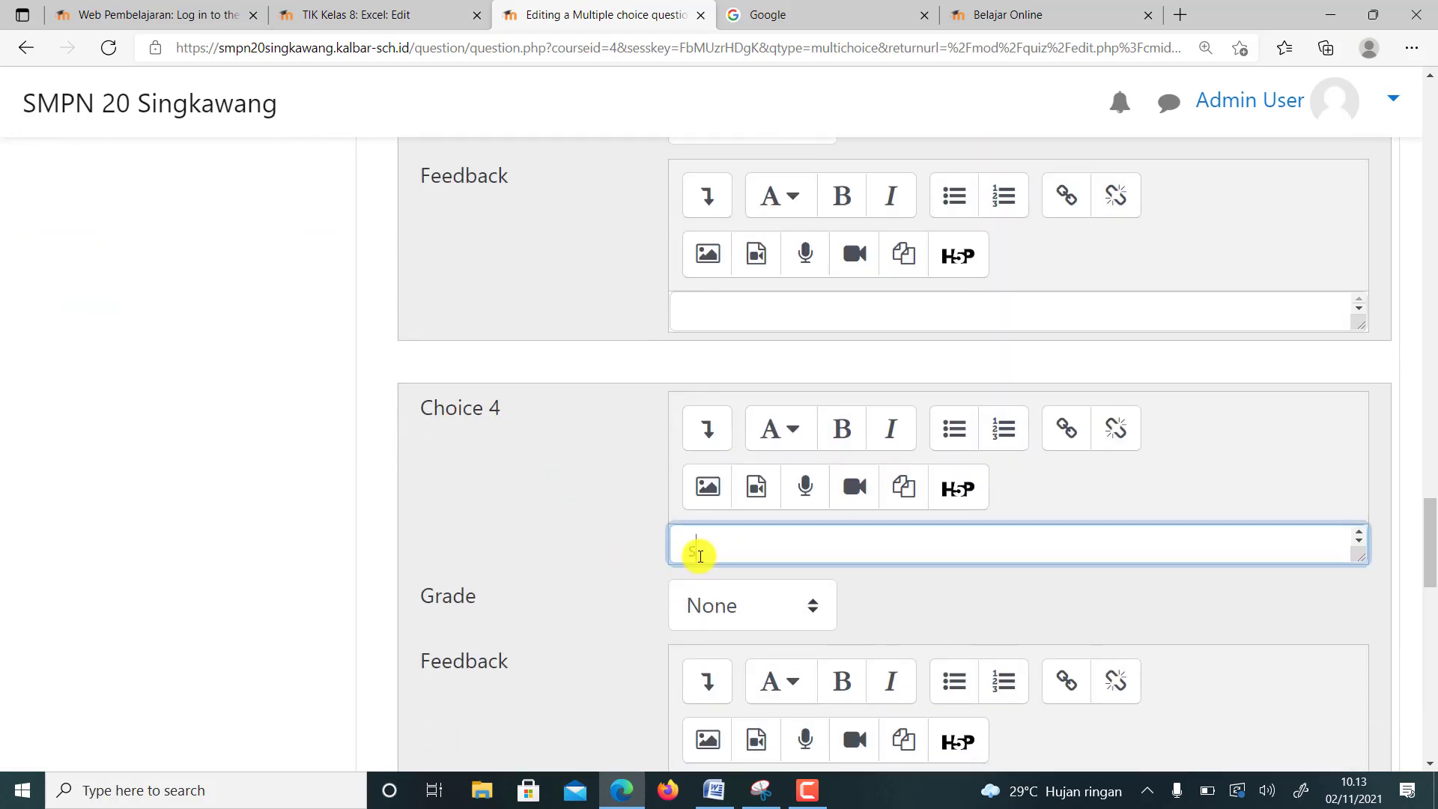
{"action": "type", "text": "avee"}
{"action": "key", "text": "BackSpace"}
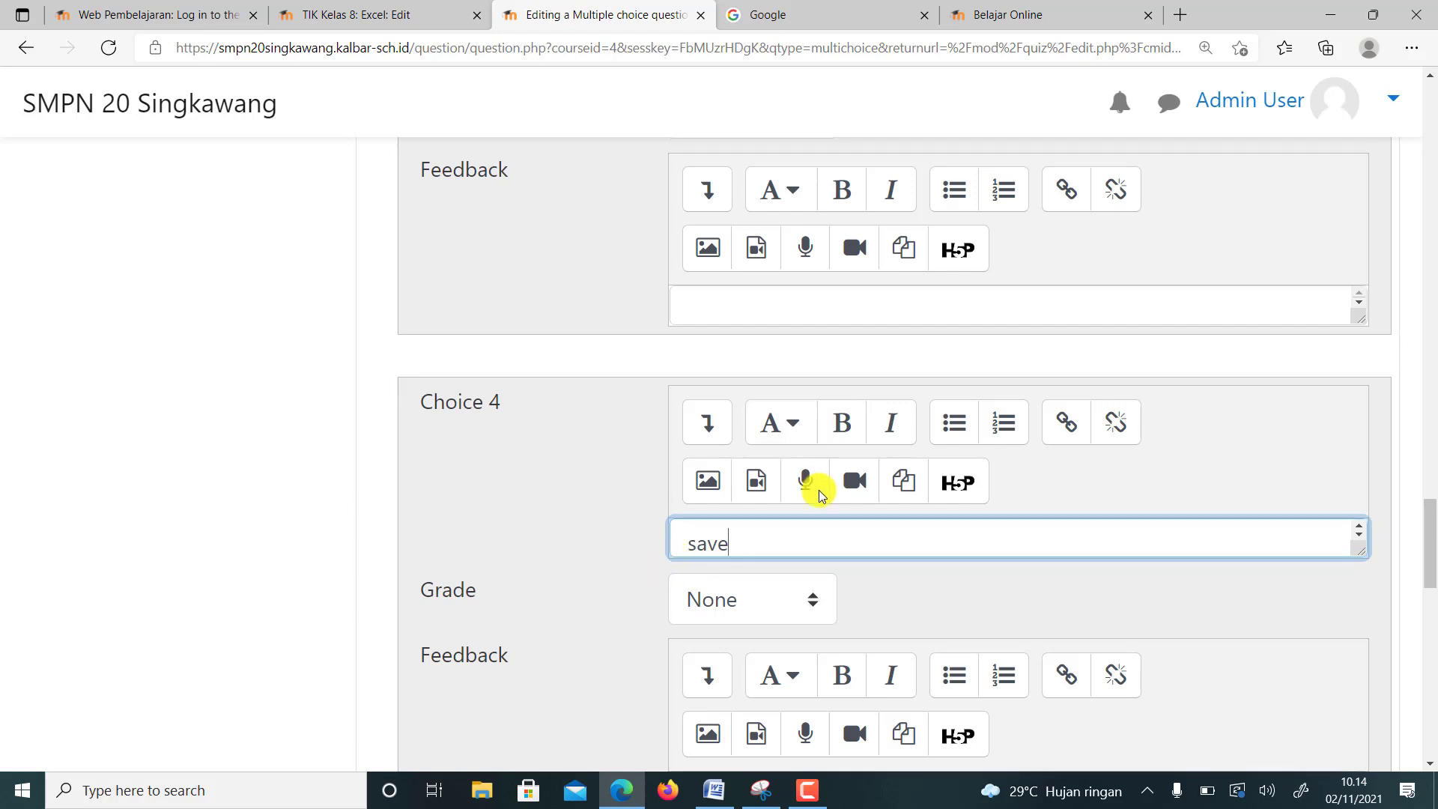
{"action": "scroll", "coordinate": [860, 551], "scroll_direction": "down", "scroll_amount": 12}
{"action": "left_click", "coordinate": [751, 618]}
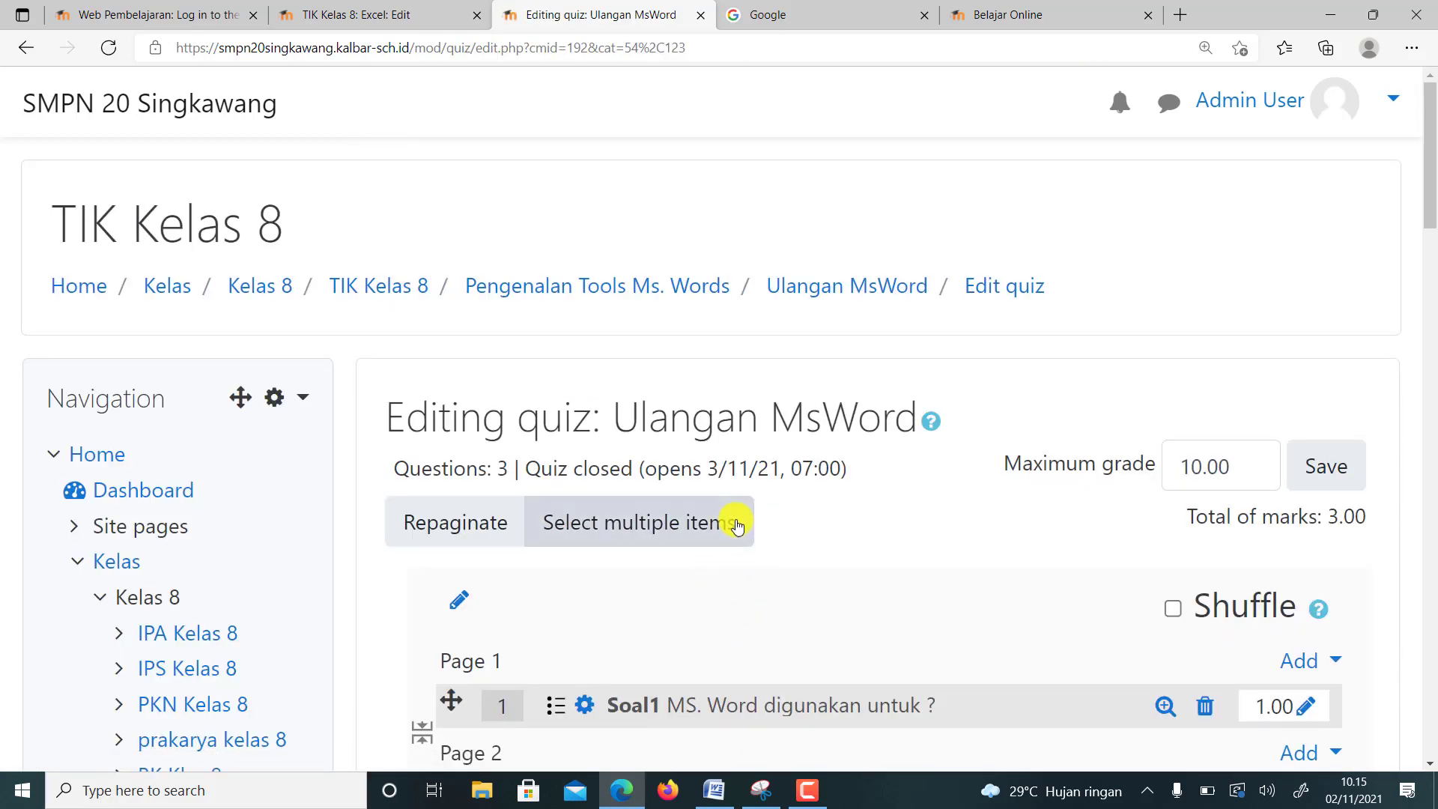
- Add a new multiple choice question to the quiz after Soal3
{"action": "scroll", "coordinate": [735, 520], "scroll_direction": "down", "scroll_amount": 6}
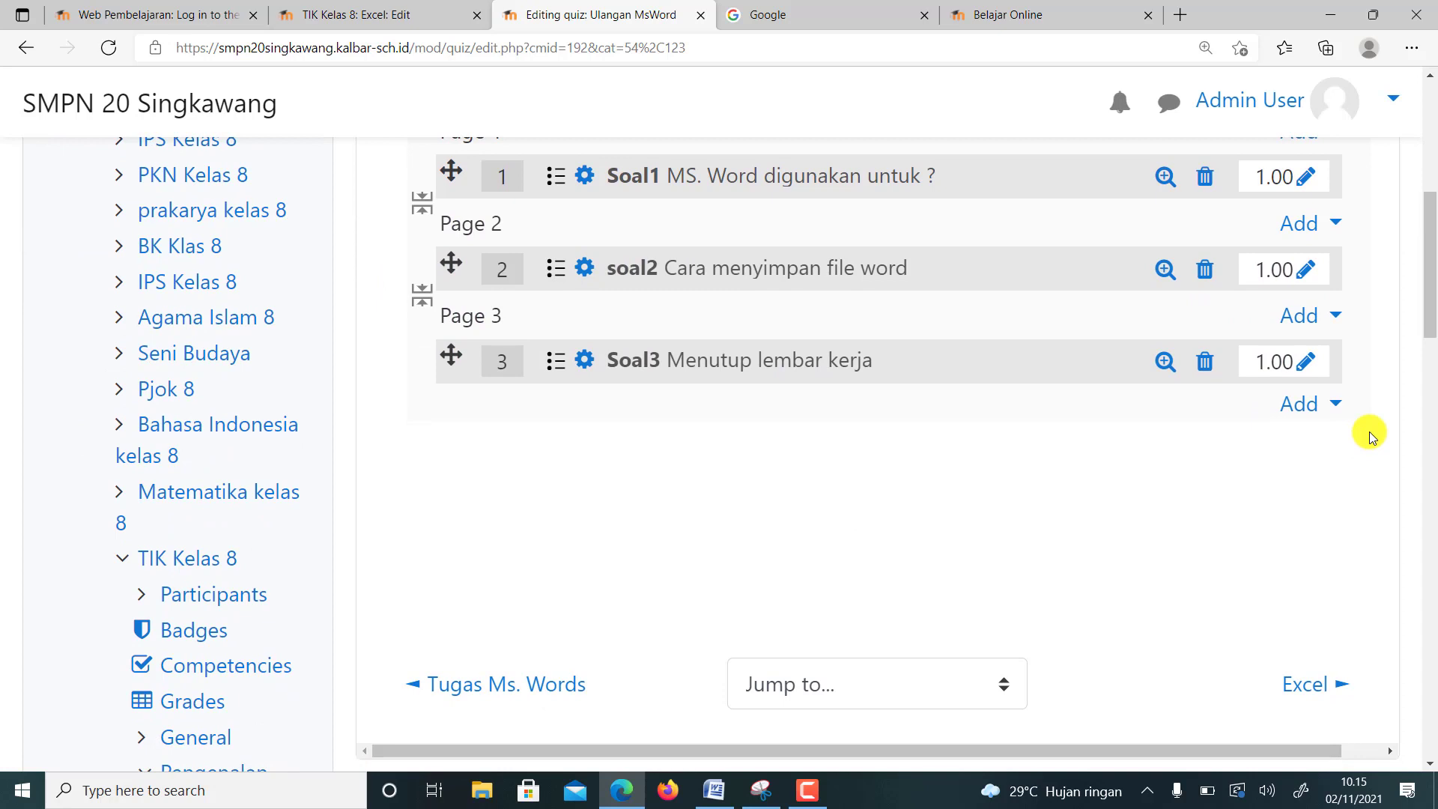
{"action": "left_click", "coordinate": [1332, 408]}
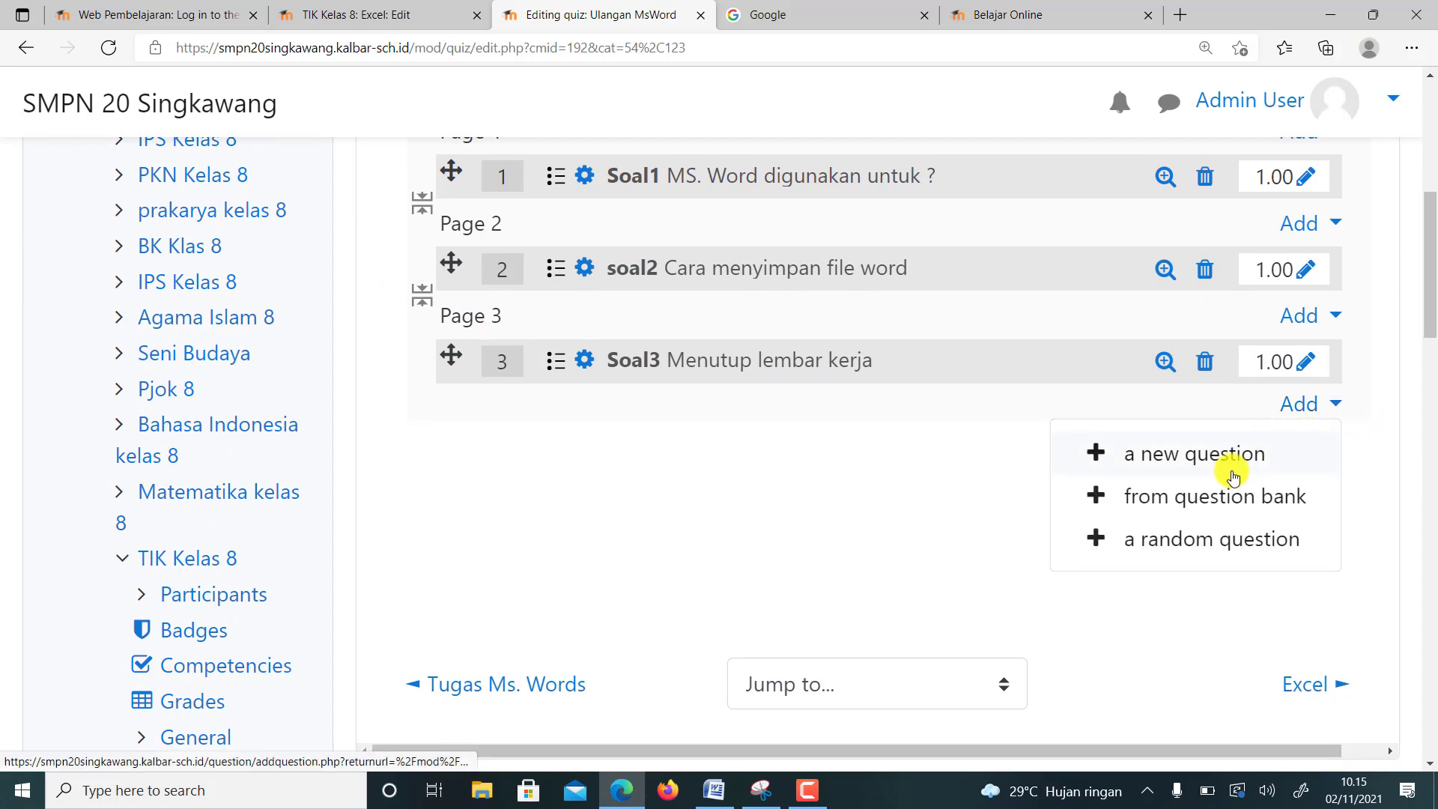
{"action": "left_click", "coordinate": [1201, 455]}
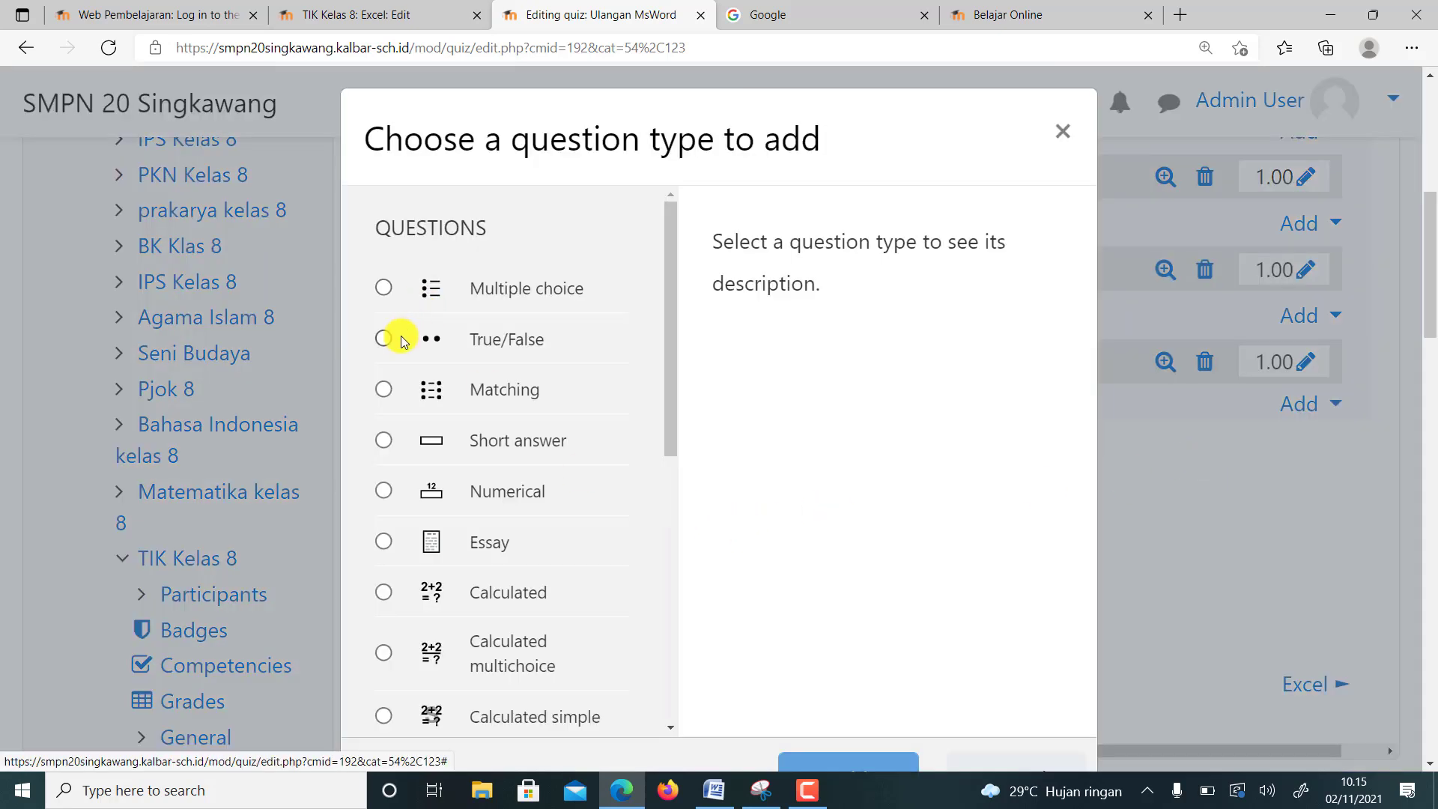
{"action": "left_click", "coordinate": [380, 290]}
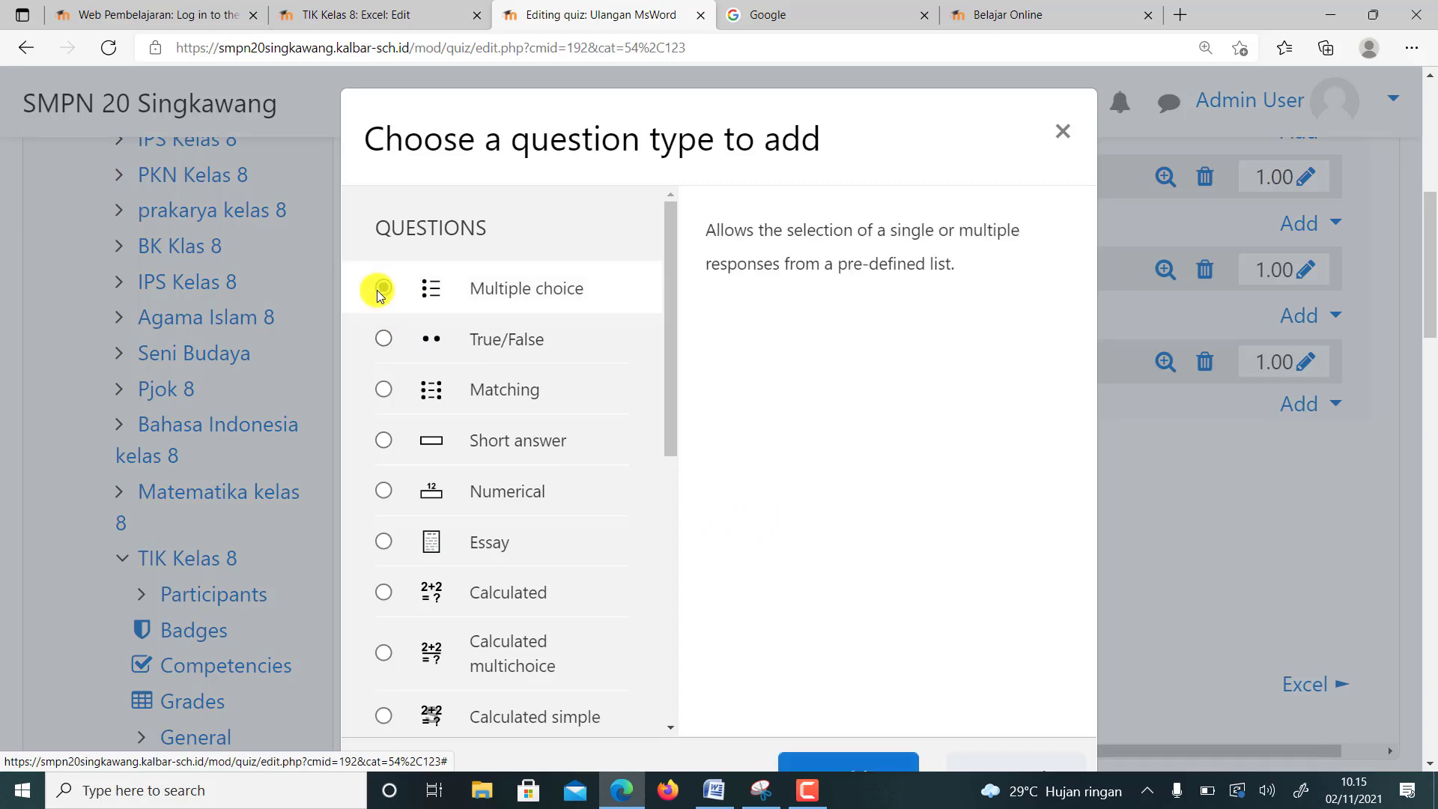
{"action": "scroll", "coordinate": [786, 552], "scroll_direction": "down", "scroll_amount": 5}
{"action": "left_click", "coordinate": [844, 472]}
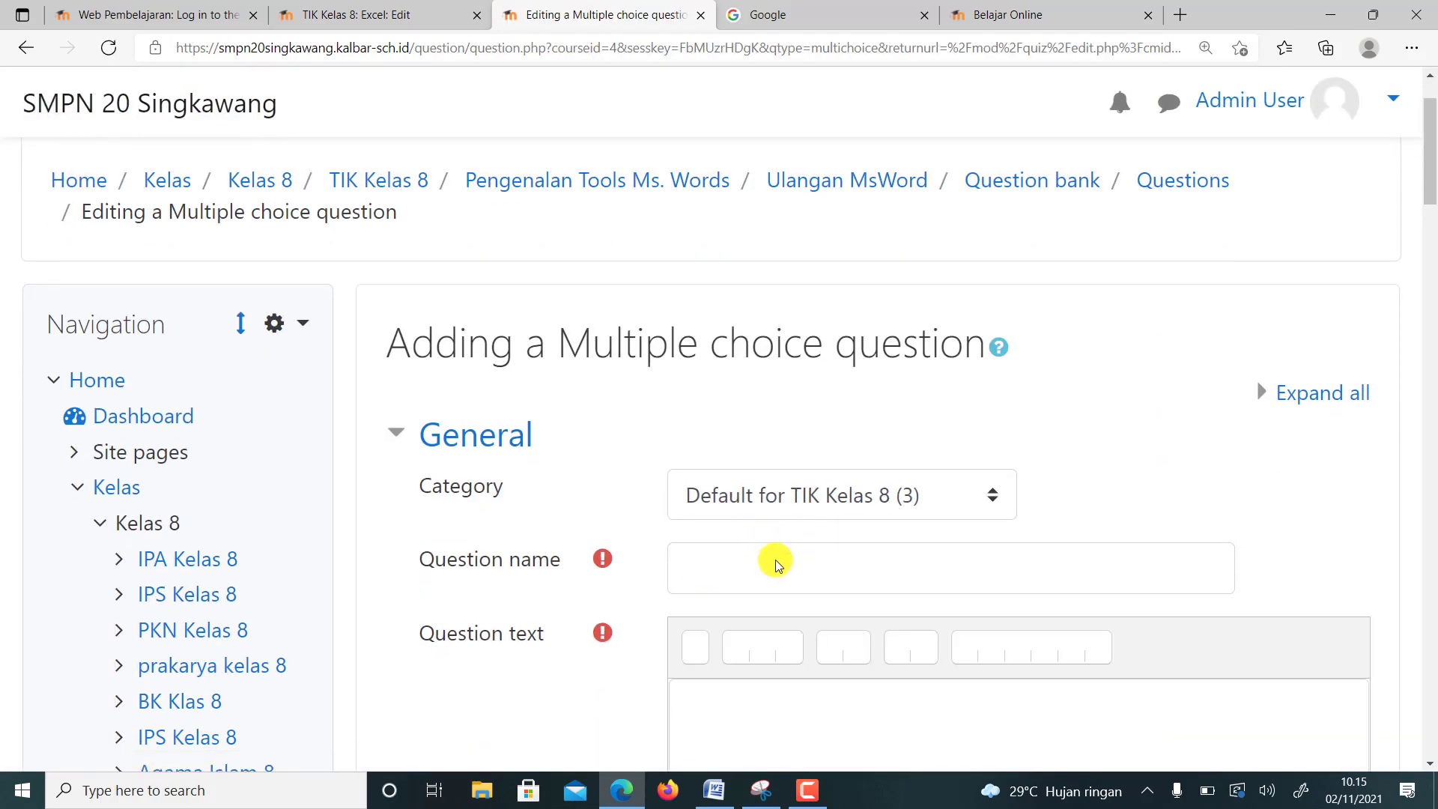
- Name the new multiple choice question Soal4 and enter "Membuka file" as its question text
{"action": "left_click", "coordinate": [776, 563]}
{"action": "type", "text": "So"}
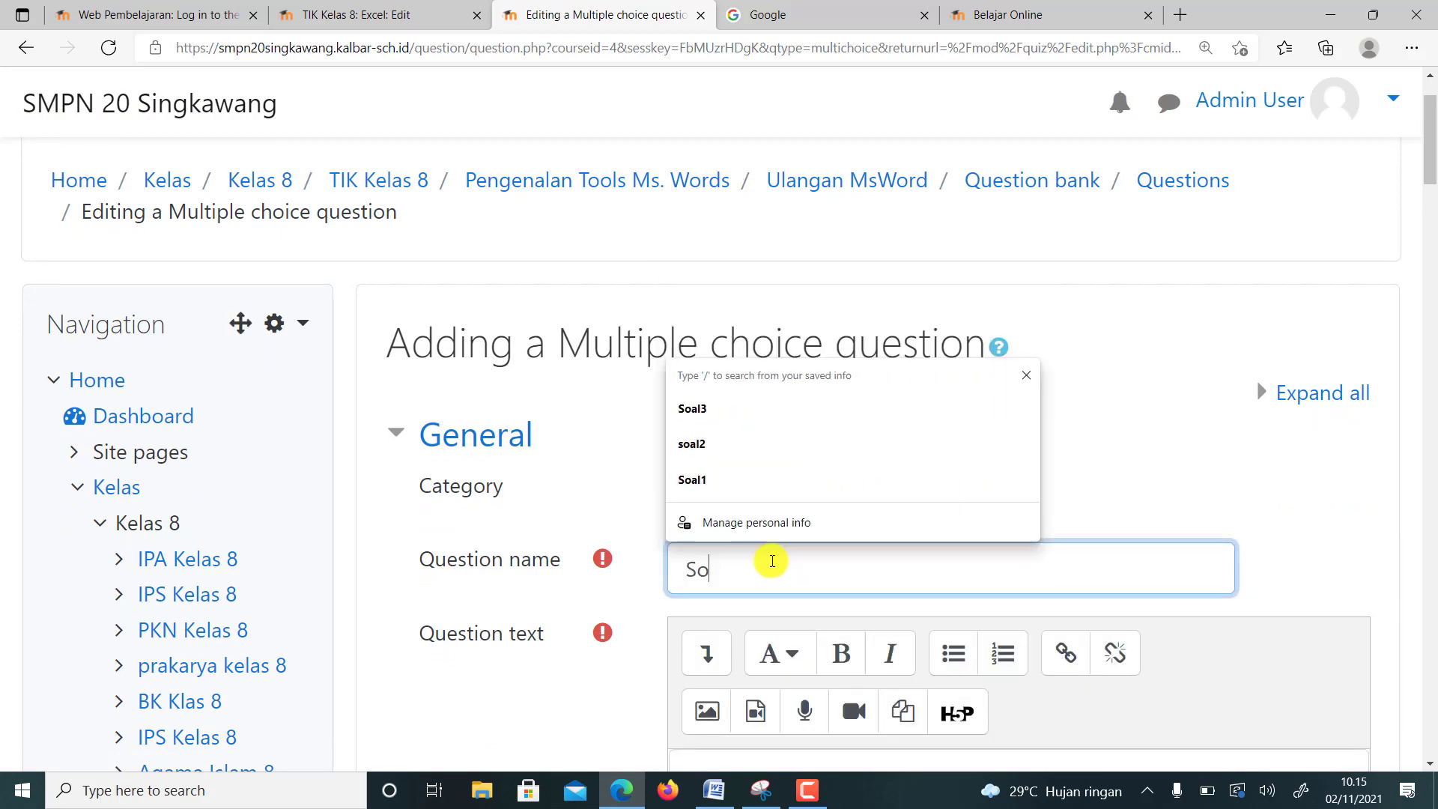
{"action": "type", "text": "al4"}
{"action": "scroll", "coordinate": [577, 581], "scroll_direction": "down", "scroll_amount": 4}
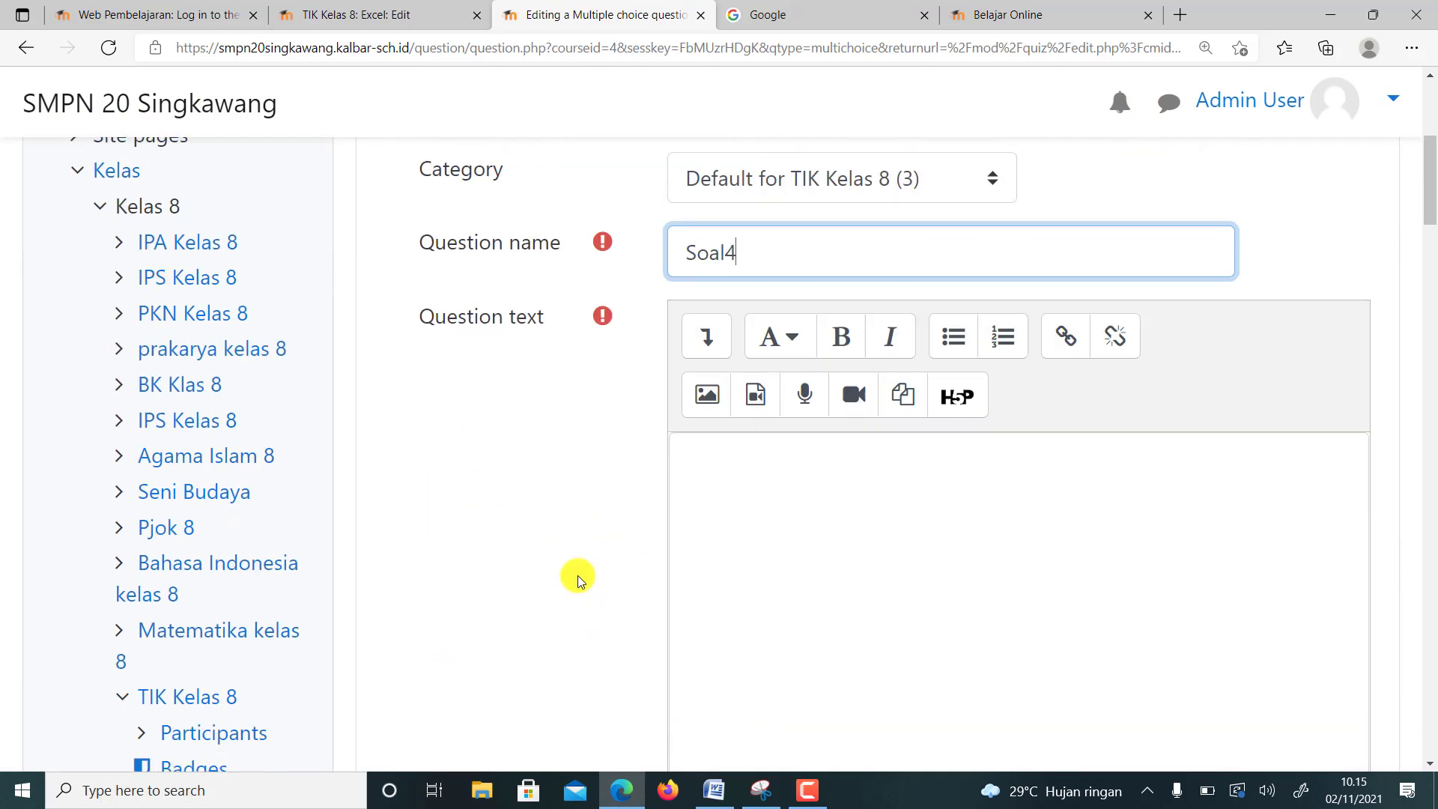
{"action": "scroll", "coordinate": [577, 575], "scroll_direction": "down", "scroll_amount": 4}
{"action": "scroll", "coordinate": [818, 324], "scroll_direction": "up", "scroll_amount": 1}
{"action": "left_click", "coordinate": [787, 315]}
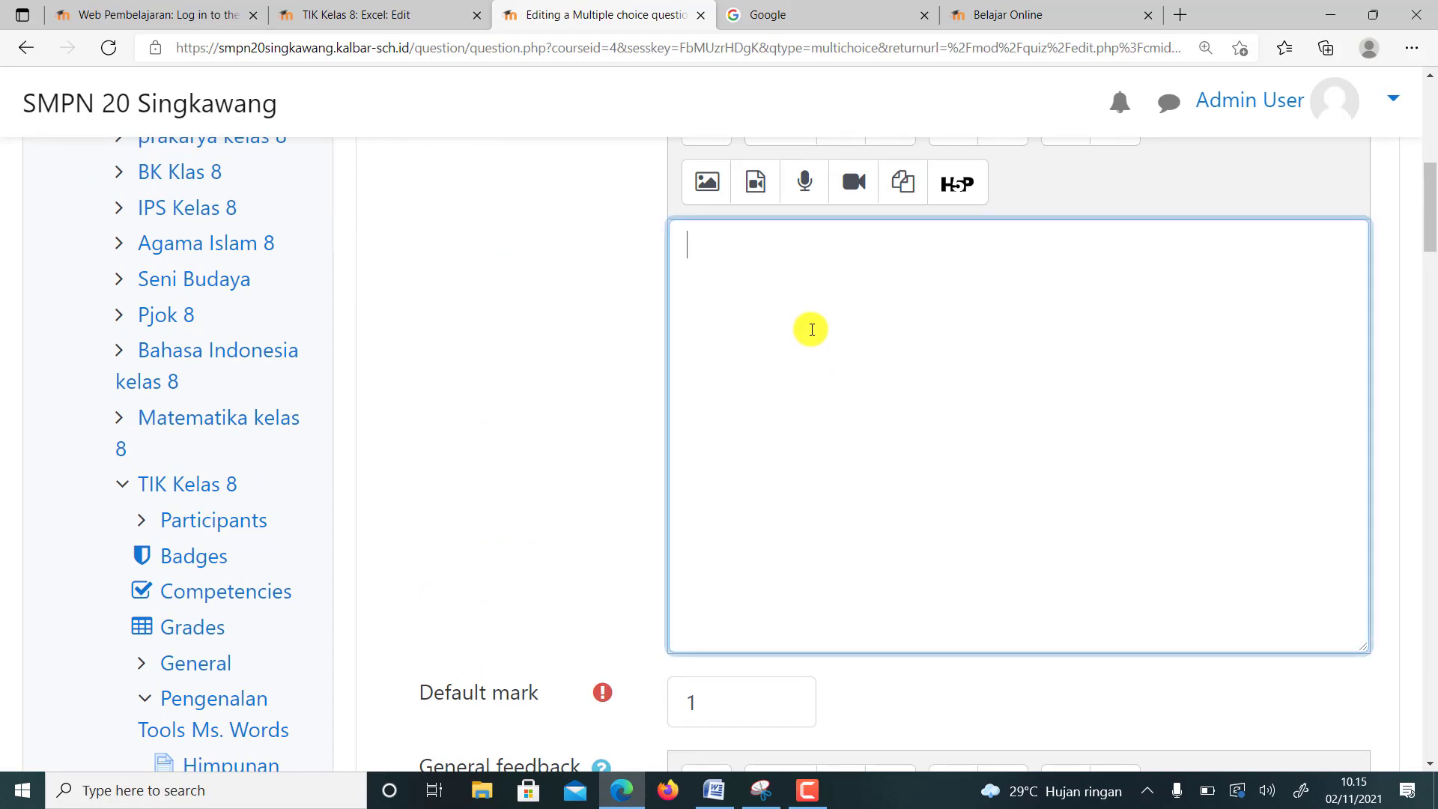
{"action": "type", "text": "Membuka file"}
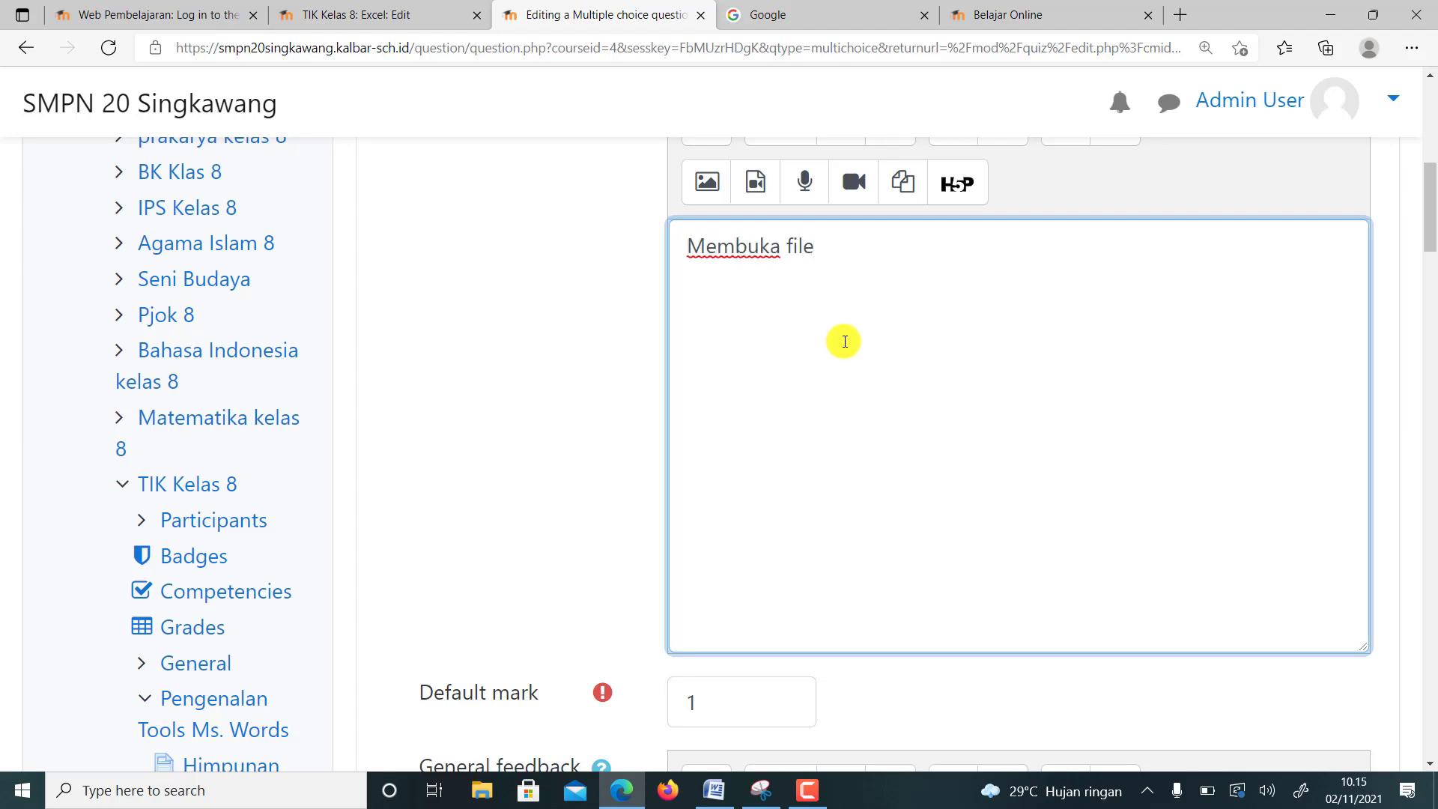
- Enter "open" as the answer for Choice 1 of Soal4 and set its grade to 100%
{"action": "scroll", "coordinate": [841, 337], "scroll_direction": "down", "scroll_amount": 6}
{"action": "scroll", "coordinate": [814, 398], "scroll_direction": "down", "scroll_amount": 10}
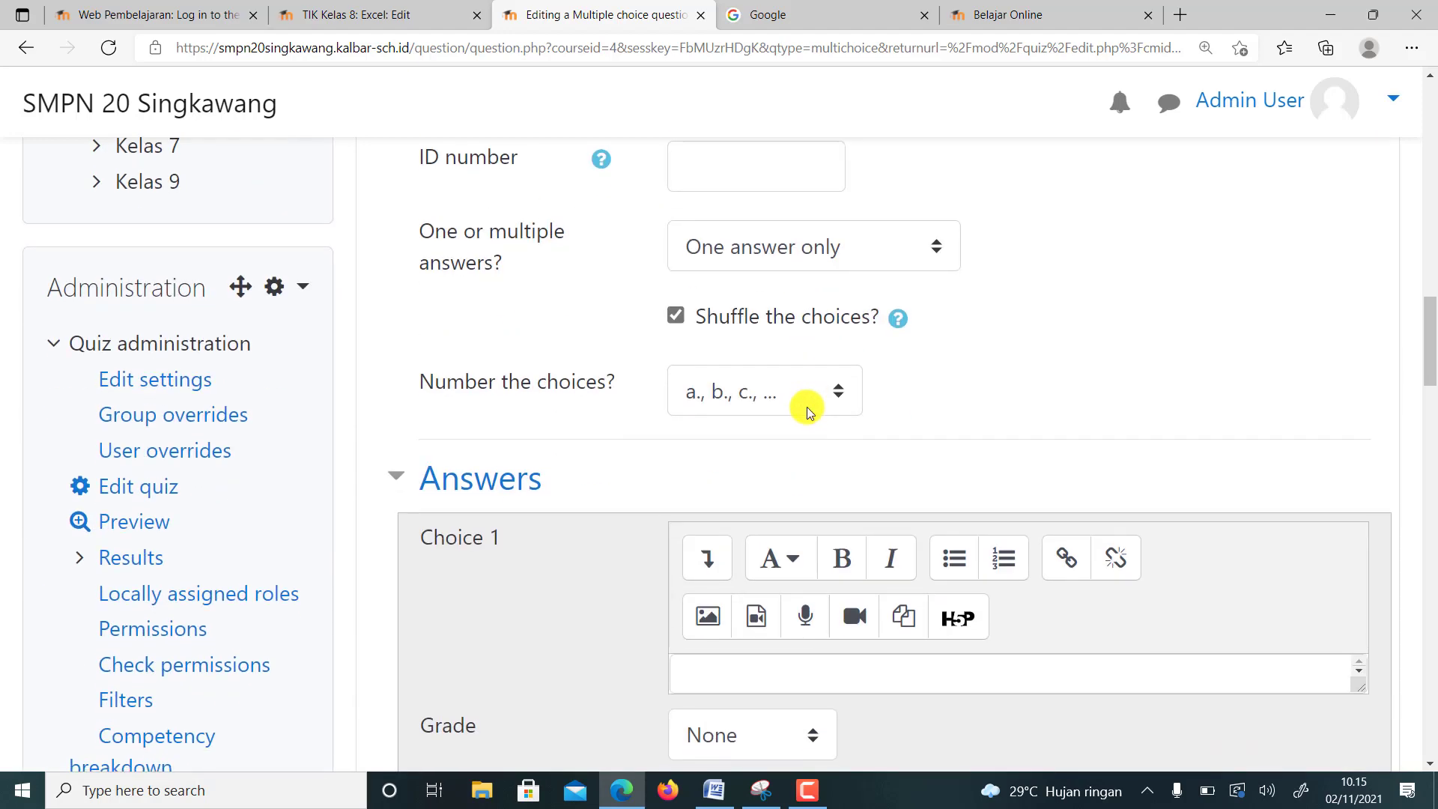
{"action": "left_click", "coordinate": [772, 458]}
{"action": "type", "text": "open"}
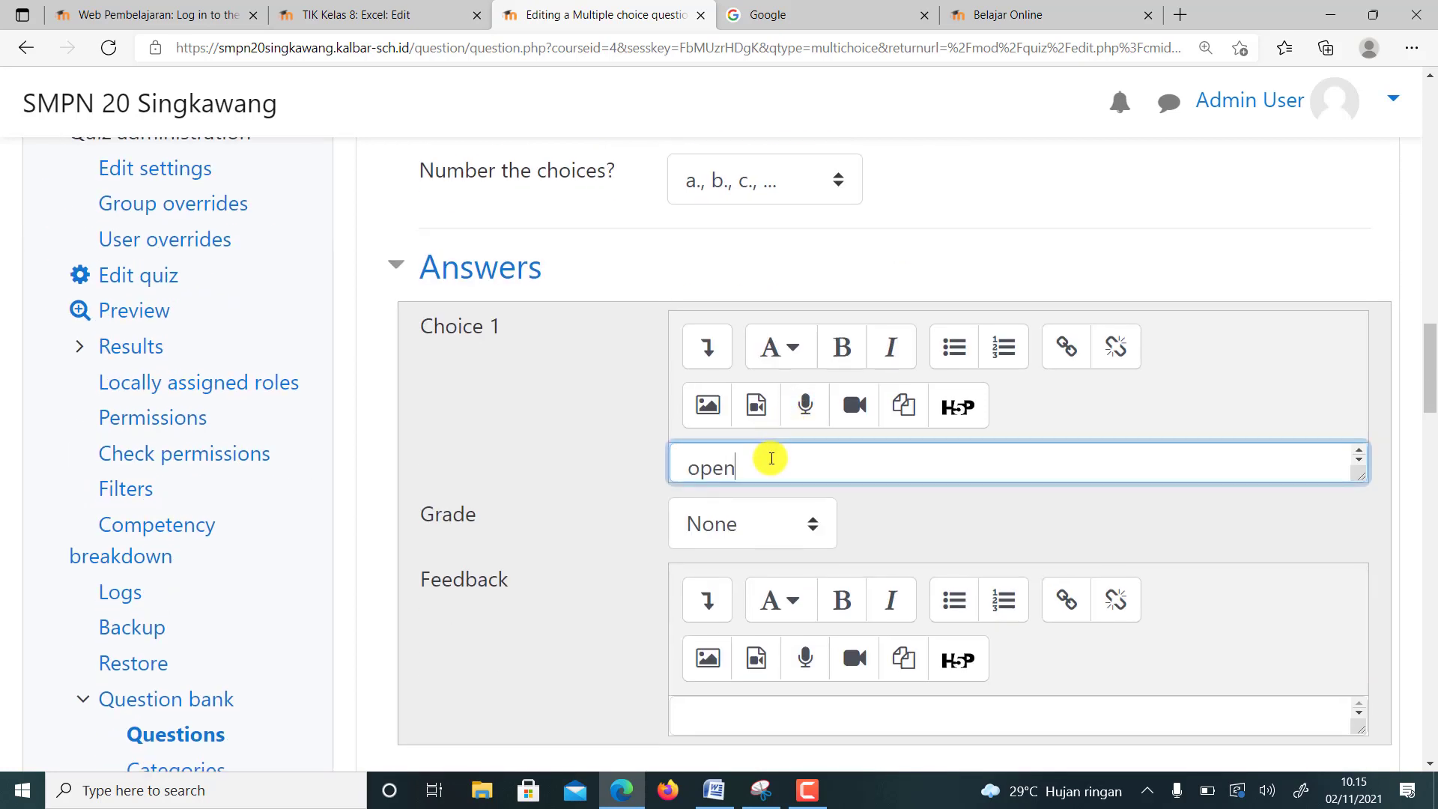
{"action": "left_click", "coordinate": [780, 525]}
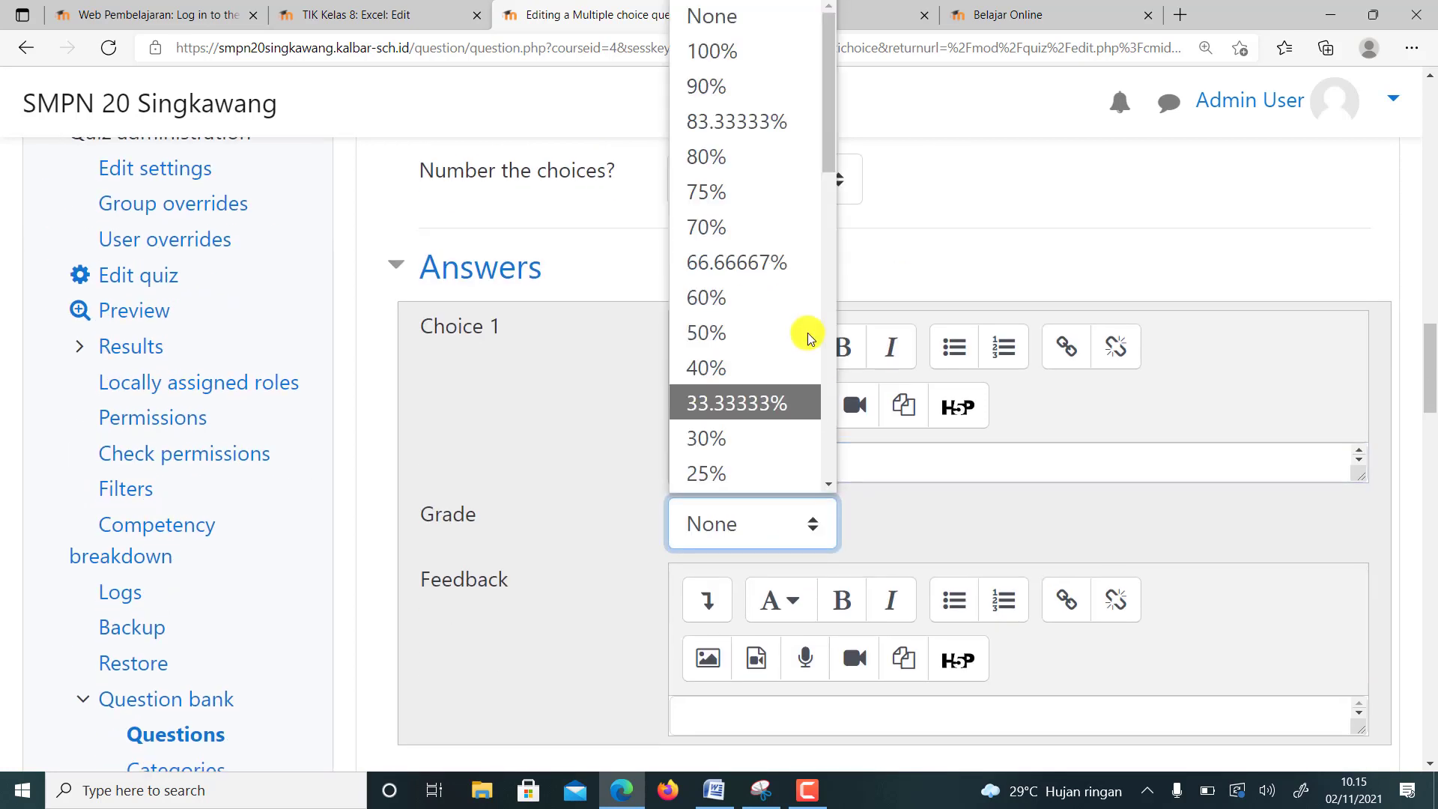
{"action": "left_click", "coordinate": [782, 46]}
- Enter "new" as the answer for Choice 2 and "close" for Choice 3 of Soal4
{"action": "scroll", "coordinate": [936, 524], "scroll_direction": "down", "scroll_amount": 7}
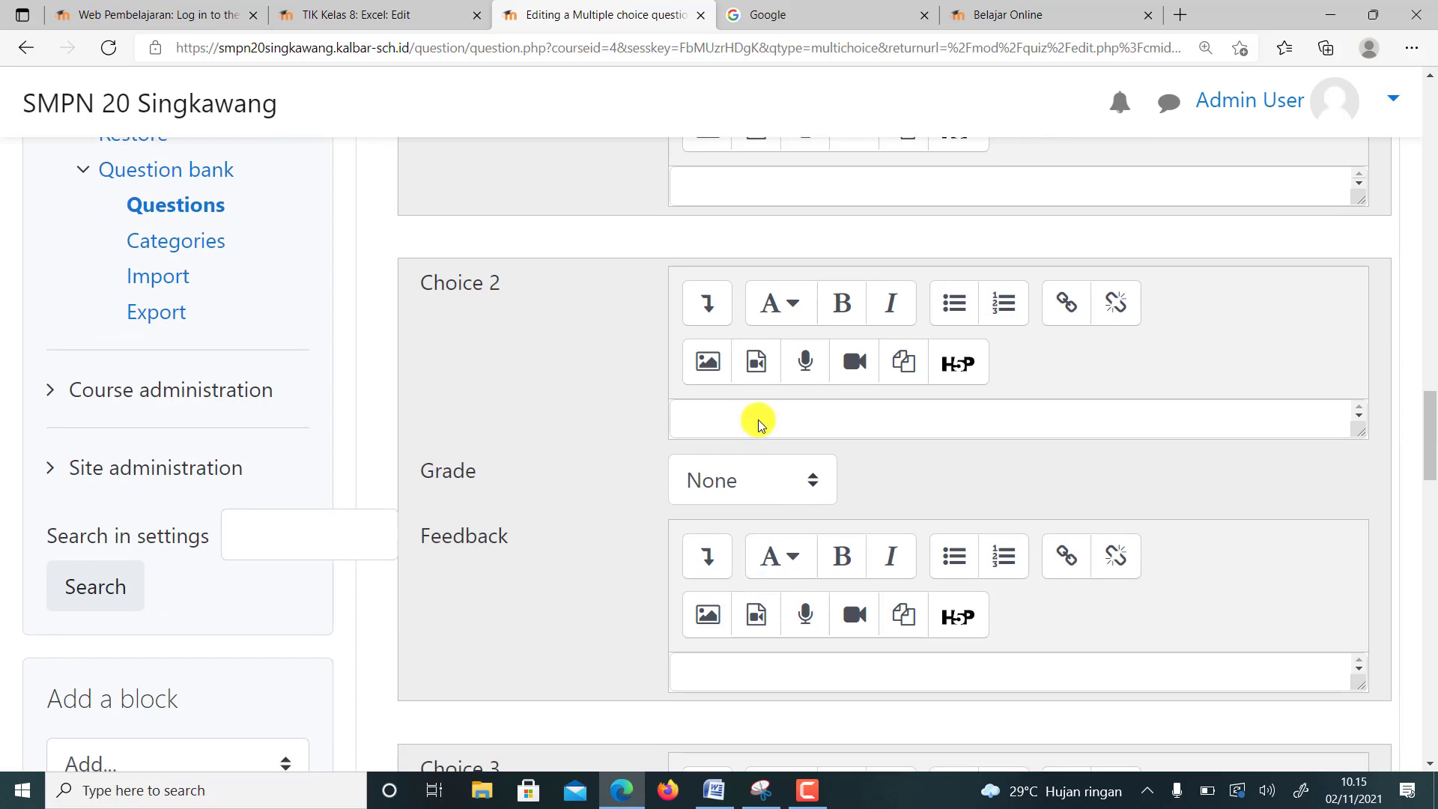
{"action": "left_click", "coordinate": [758, 421]}
{"action": "type", "text": "new"}
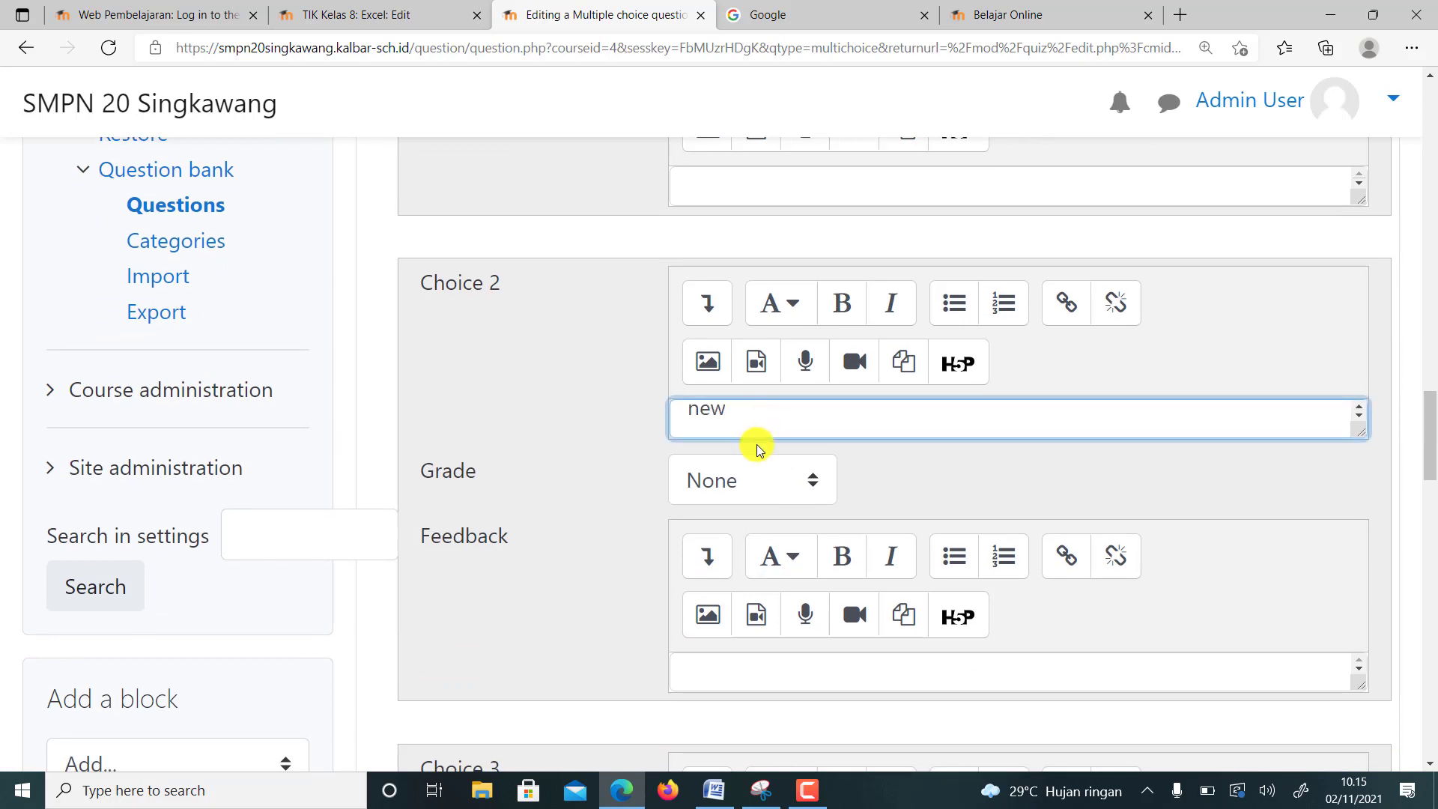
{"action": "scroll", "coordinate": [947, 459], "scroll_direction": "down", "scroll_amount": 7}
{"action": "left_click", "coordinate": [760, 379]}
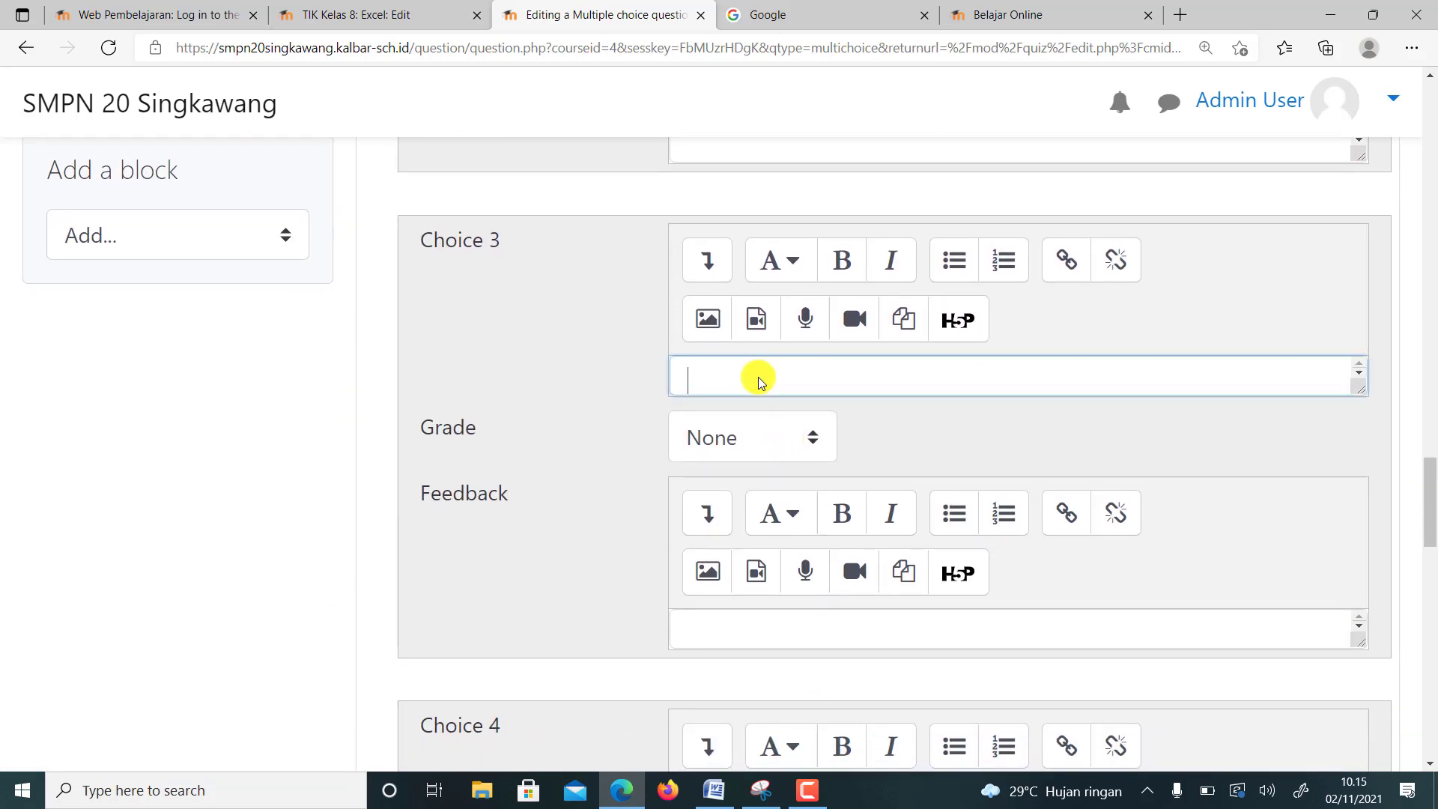
{"action": "type", "text": "close"}
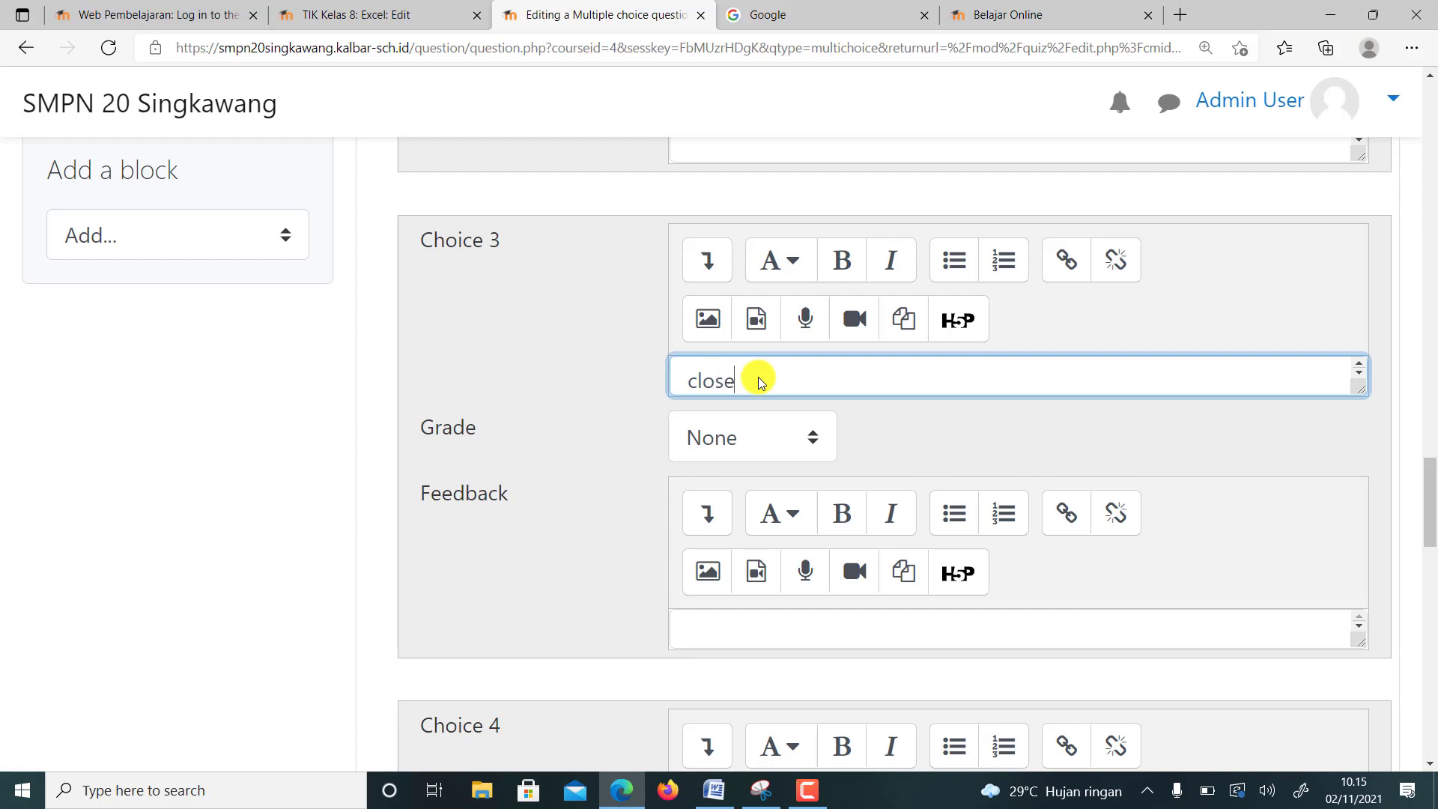
- Enter "save" as the answer for Choice 4 and save the Soal4 question to the quiz
{"action": "scroll", "coordinate": [491, 481], "scroll_direction": "down", "scroll_amount": 7}
{"action": "left_click", "coordinate": [729, 341]}
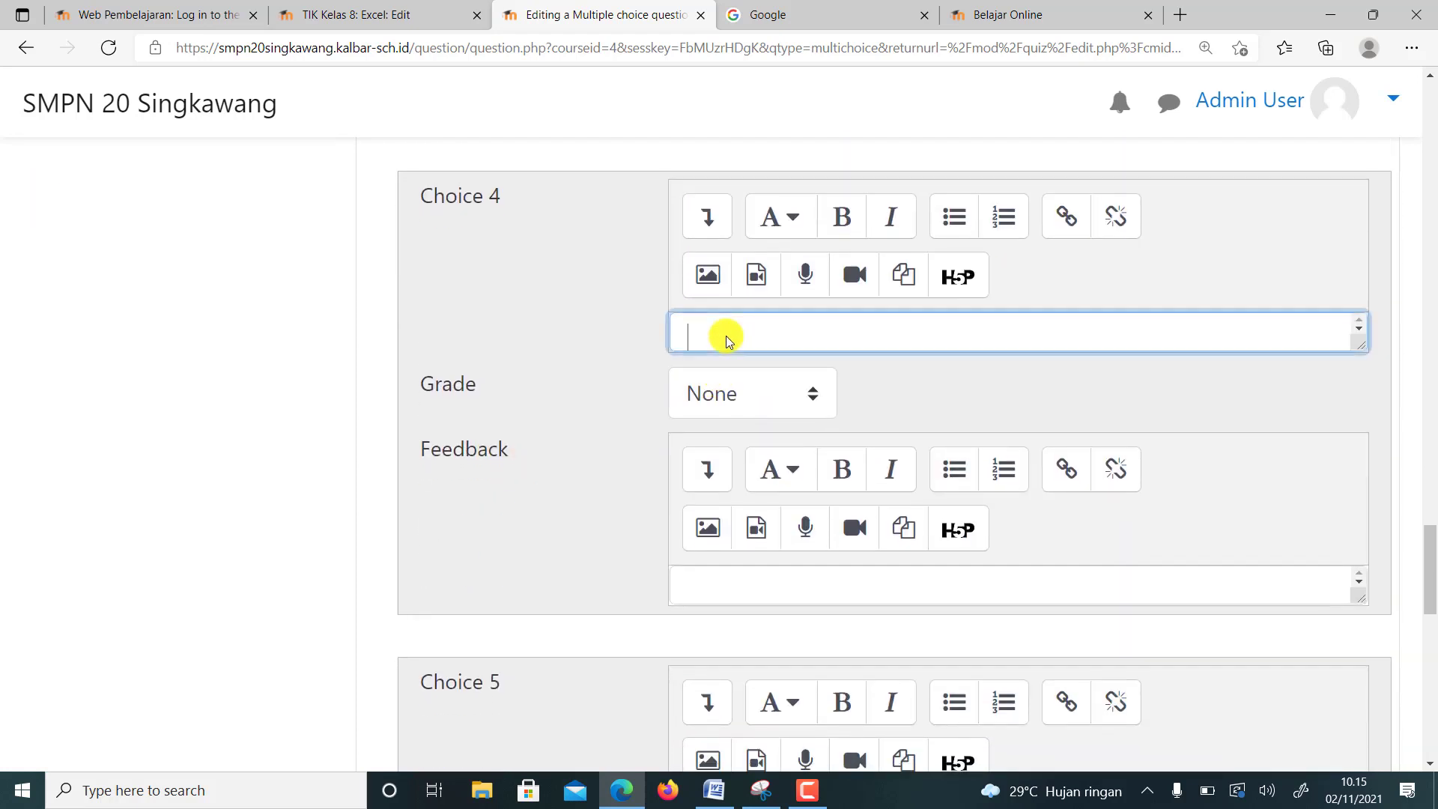
{"action": "type", "text": "save"}
{"action": "scroll", "coordinate": [724, 464], "scroll_direction": "down", "scroll_amount": 12}
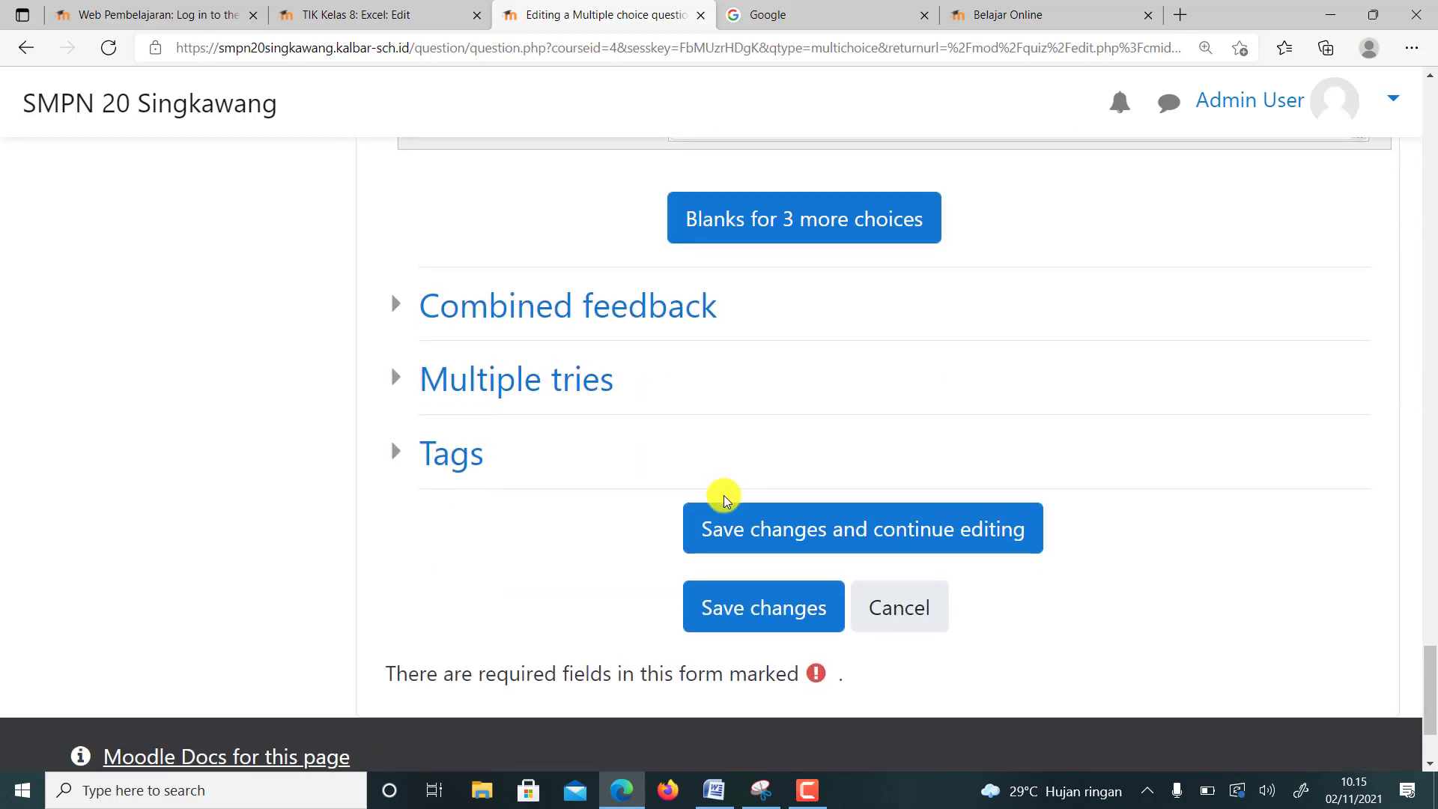
{"action": "left_click", "coordinate": [756, 601]}
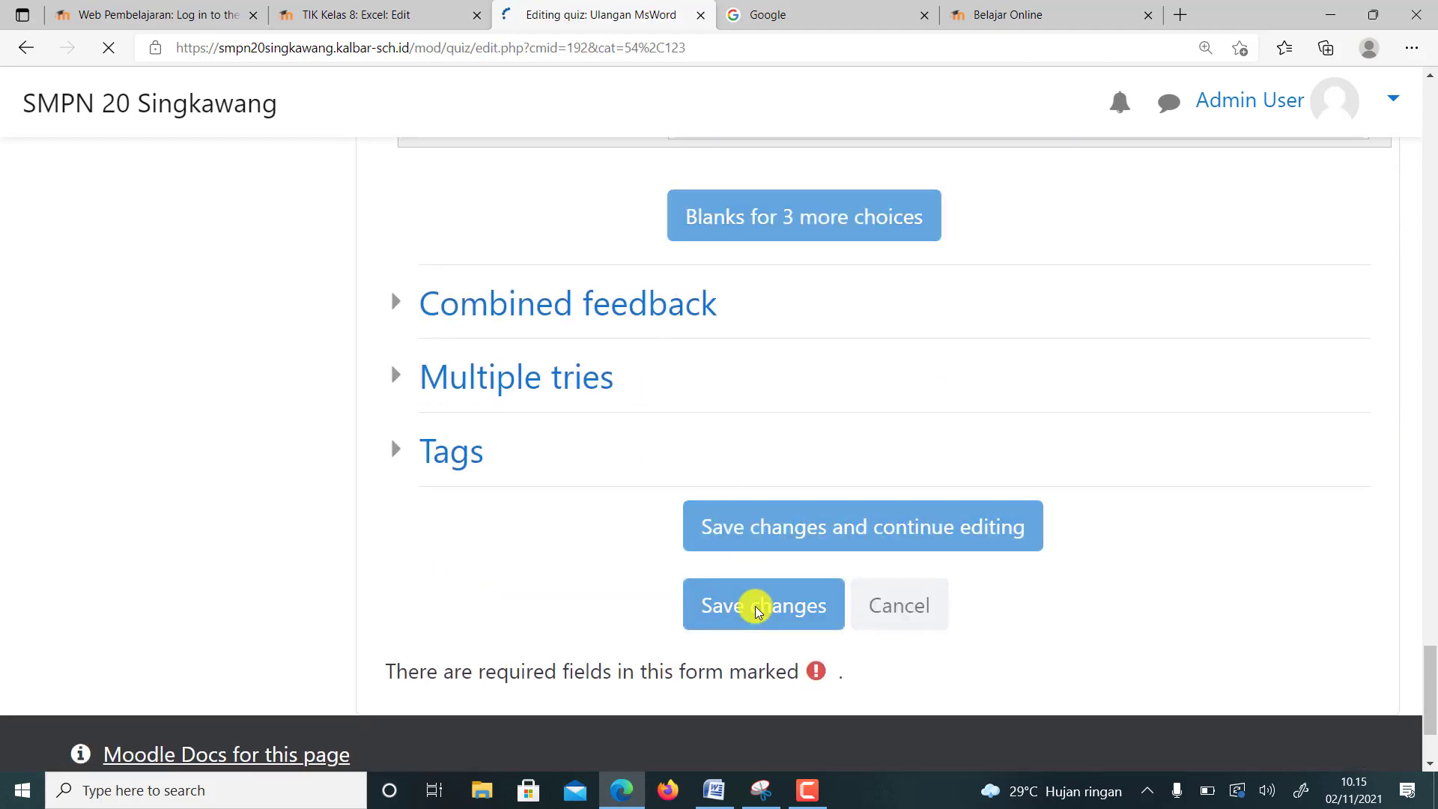
- Add a new multiple choice question to the quiz after Soal4
{"action": "scroll", "coordinate": [963, 546], "scroll_direction": "down", "scroll_amount": 7}
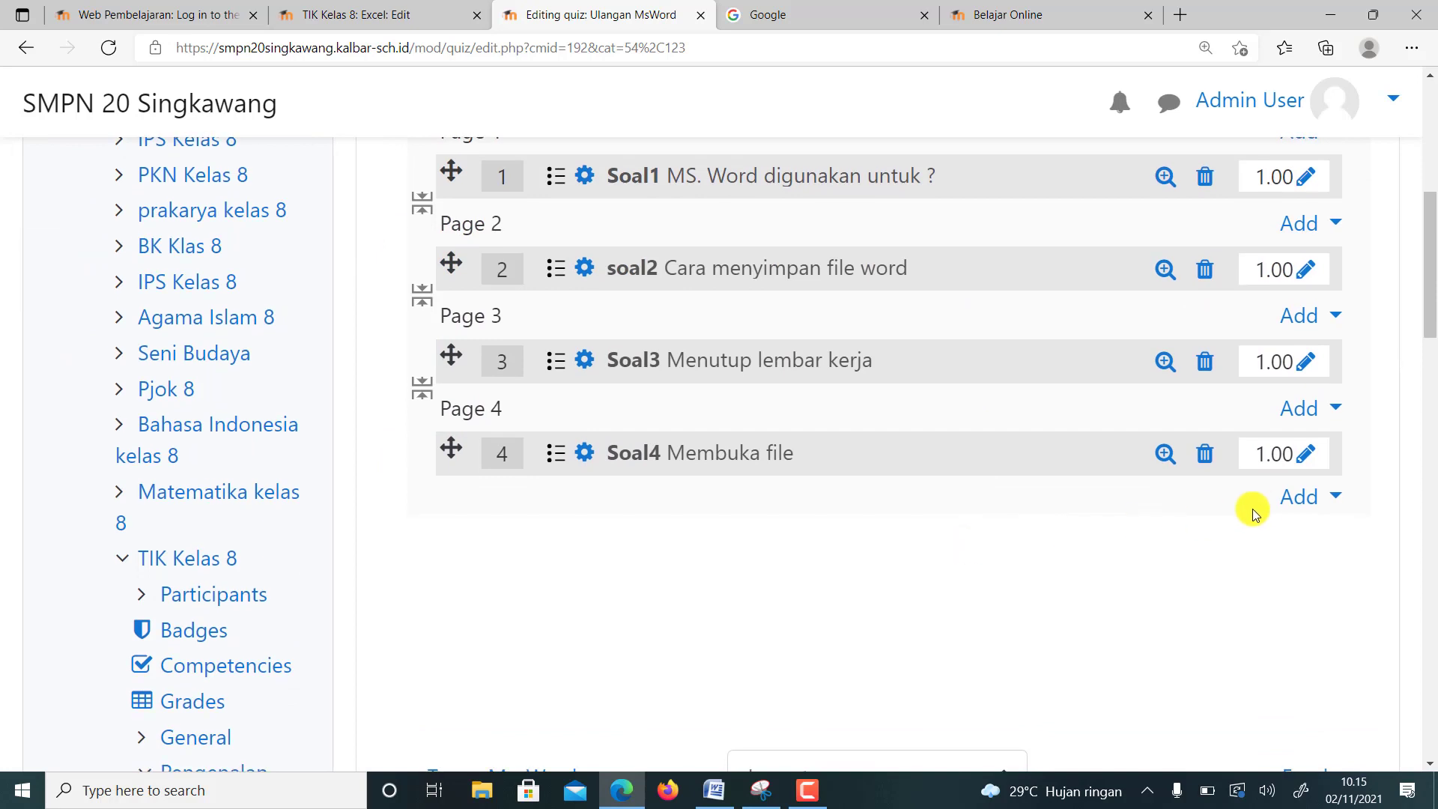
{"action": "left_click", "coordinate": [1328, 496]}
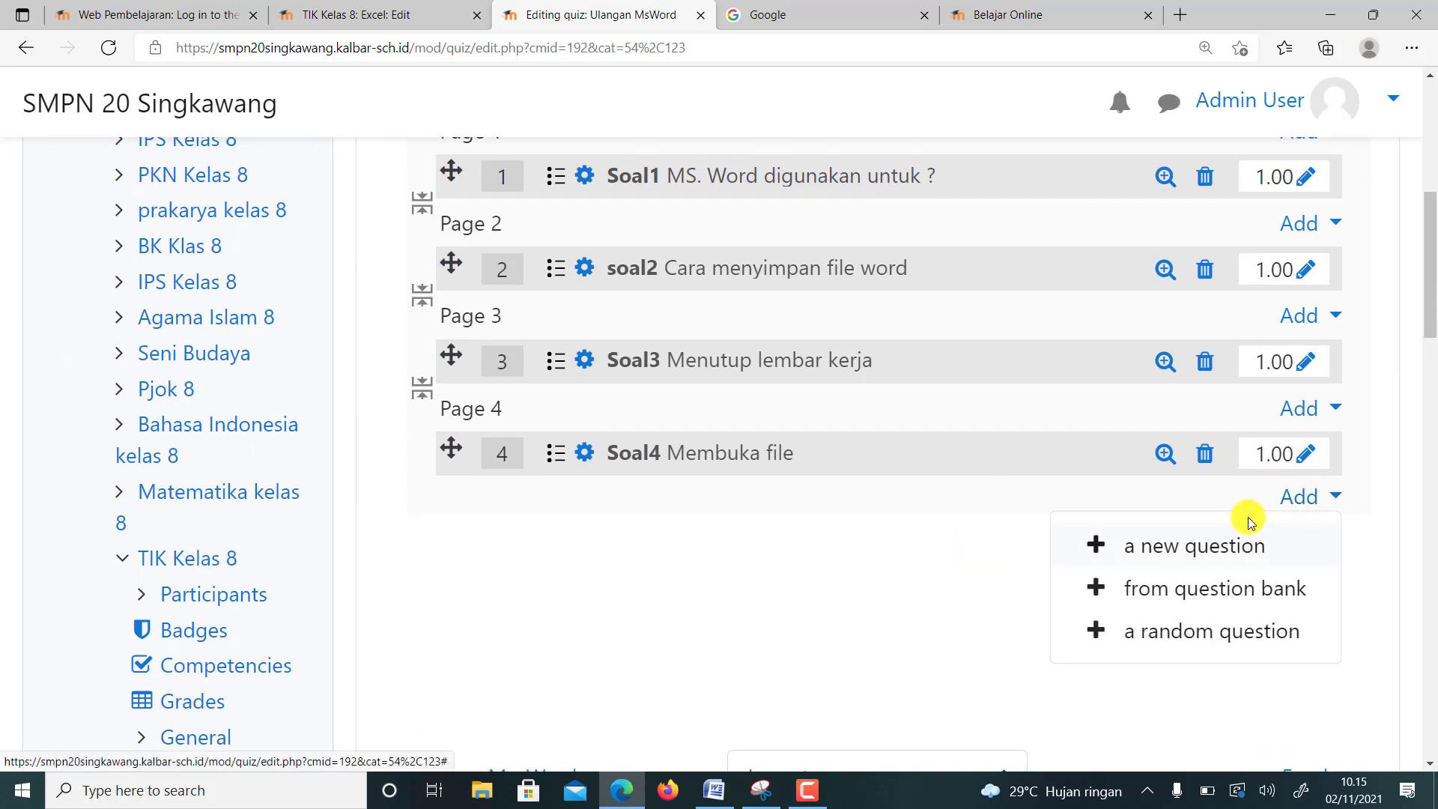
{"action": "left_click", "coordinate": [1216, 546]}
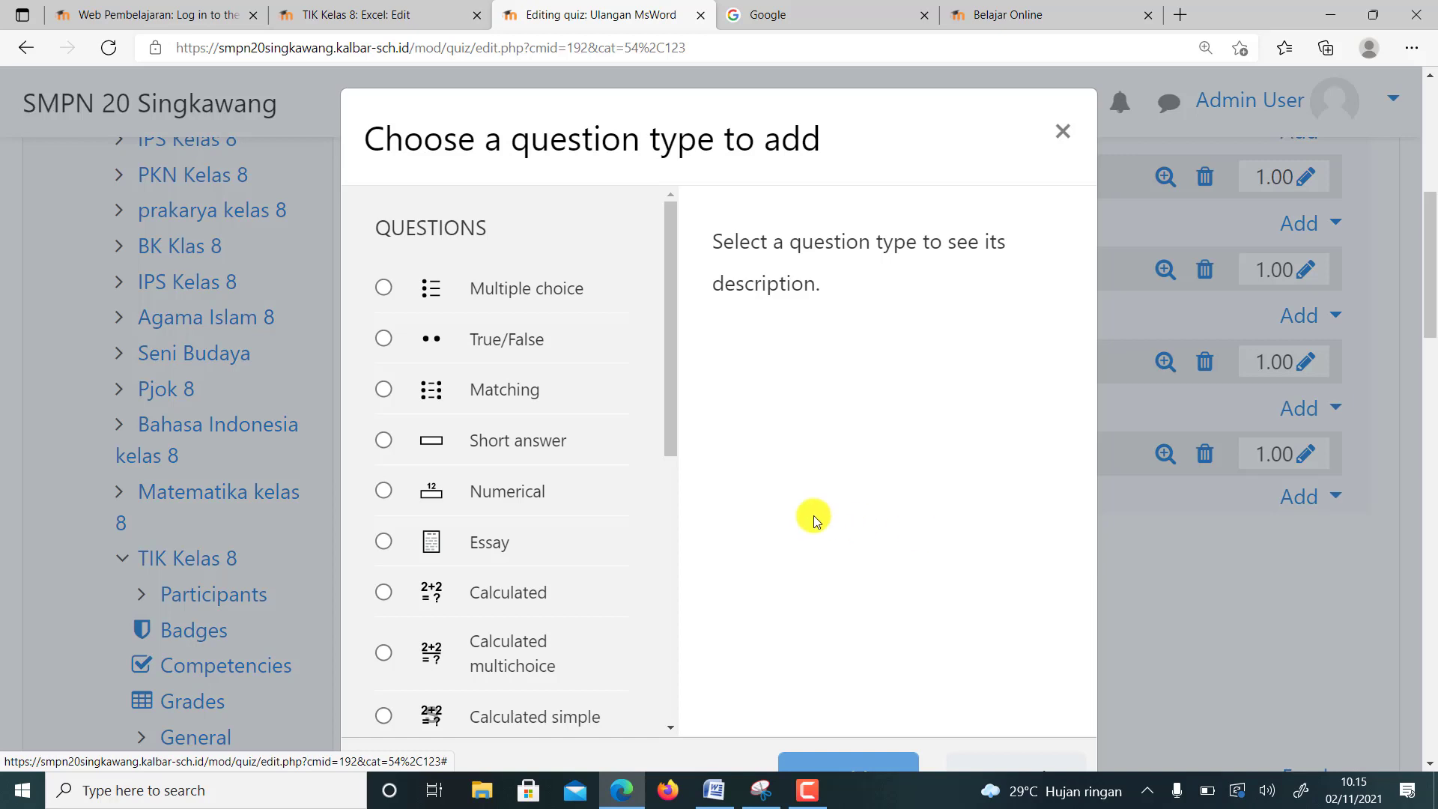
{"action": "left_click", "coordinate": [385, 290]}
{"action": "left_click", "coordinate": [867, 764]}
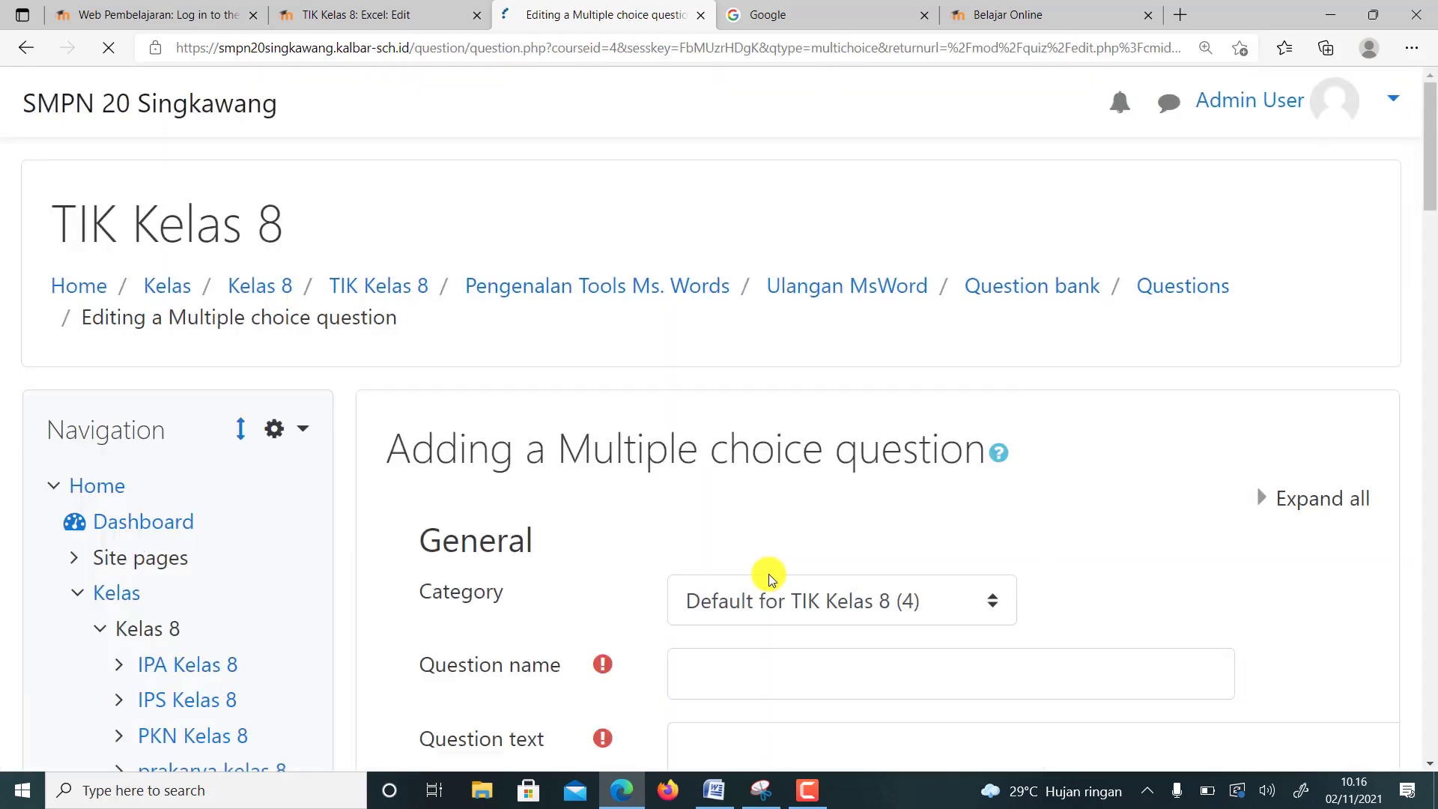
- Name the new question Soal5 and enter "Lembar kerja baru" as its question text
{"action": "scroll", "coordinate": [763, 699], "scroll_direction": "down", "scroll_amount": 4}
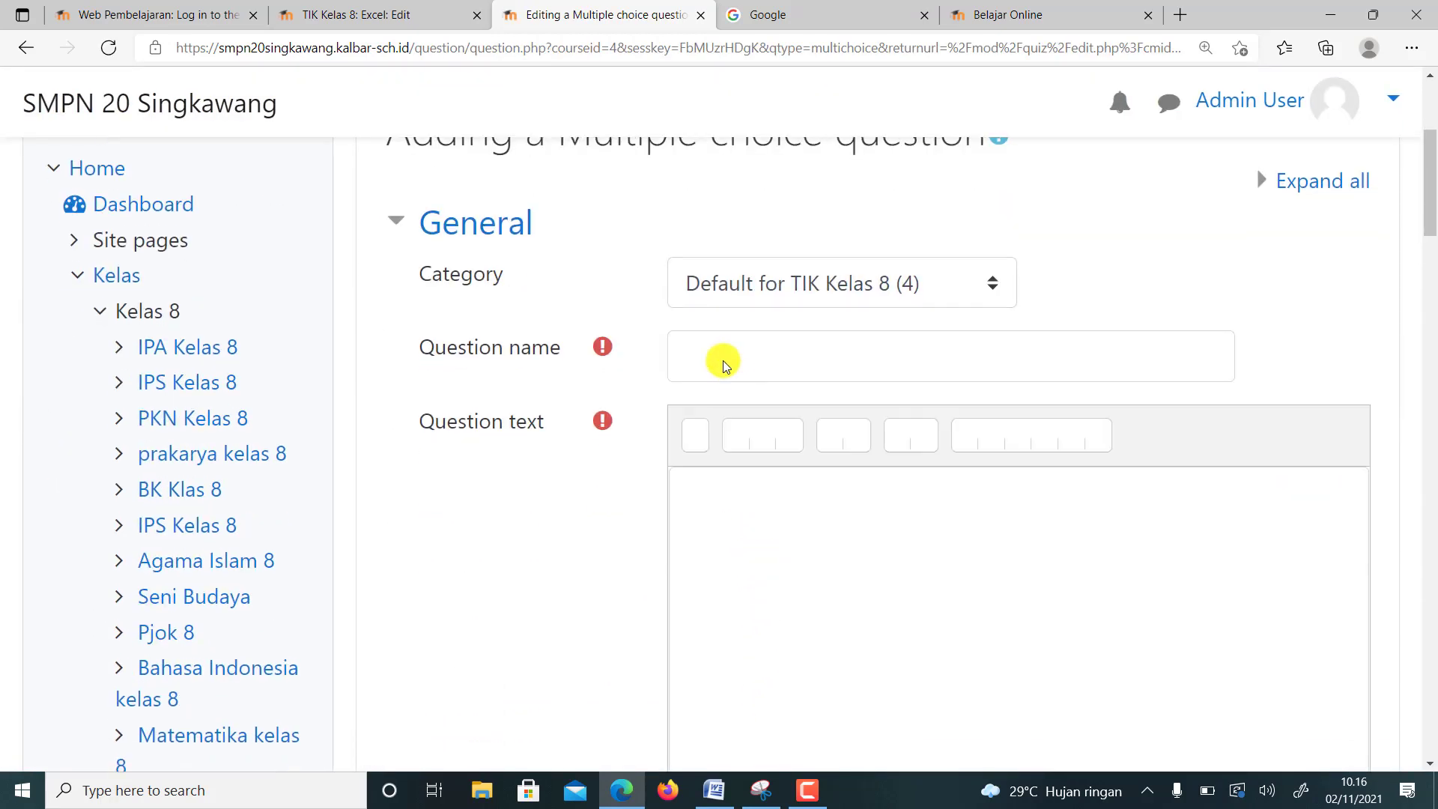
{"action": "left_click", "coordinate": [723, 362]}
{"action": "type", "text": "Soal"}
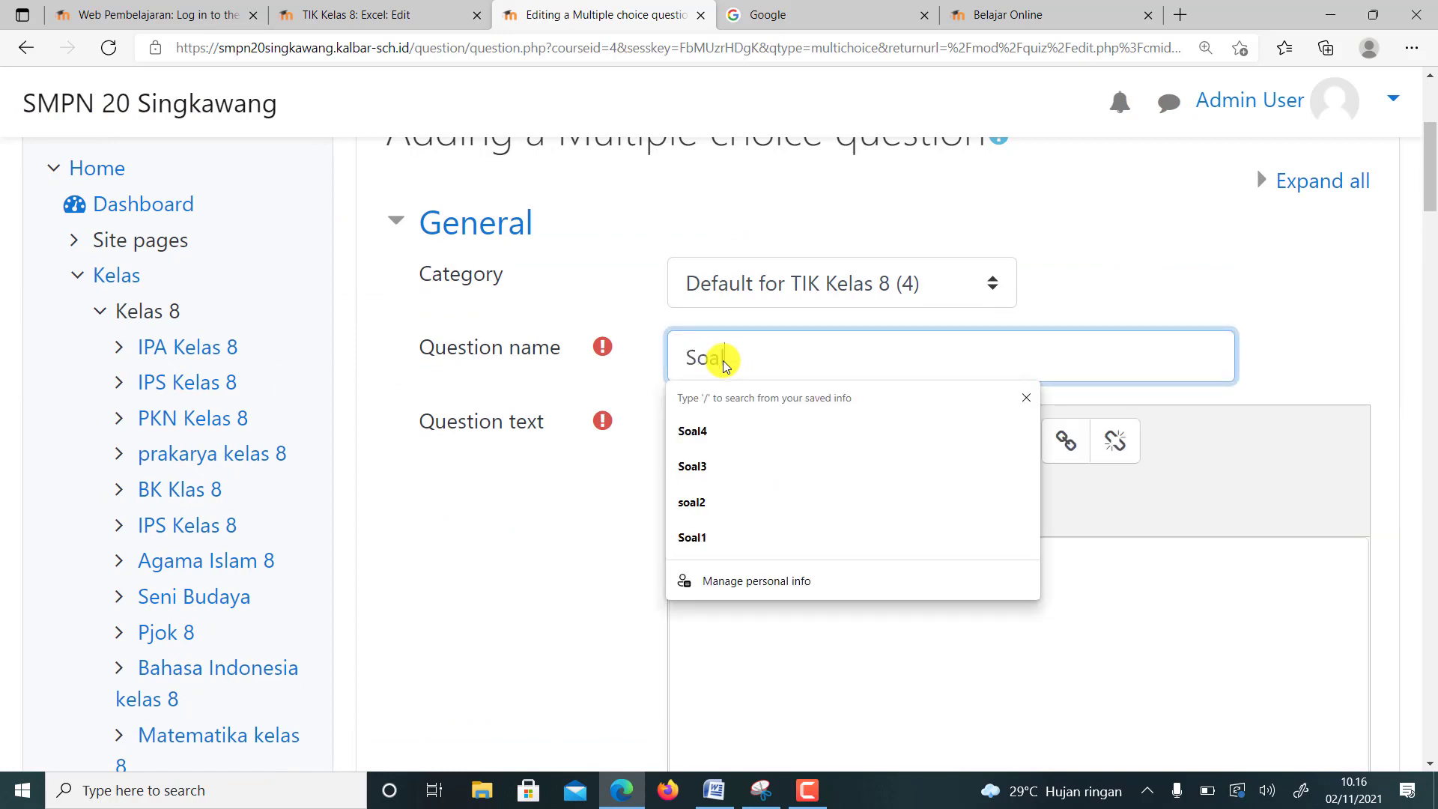
{"action": "type", "text": "5"}
{"action": "left_click", "coordinate": [758, 605]}
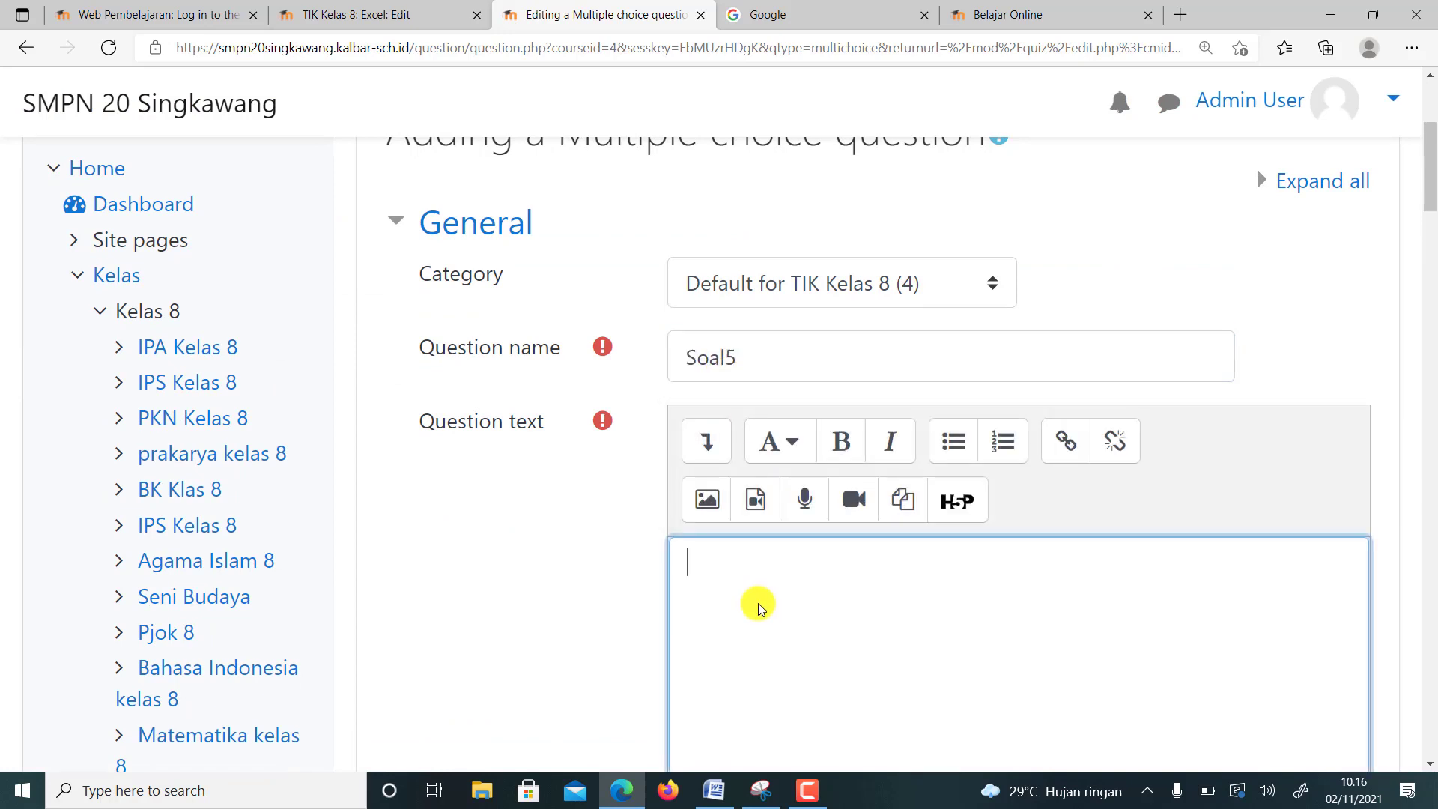
{"action": "type", "text": "Lembar kerja baru"}
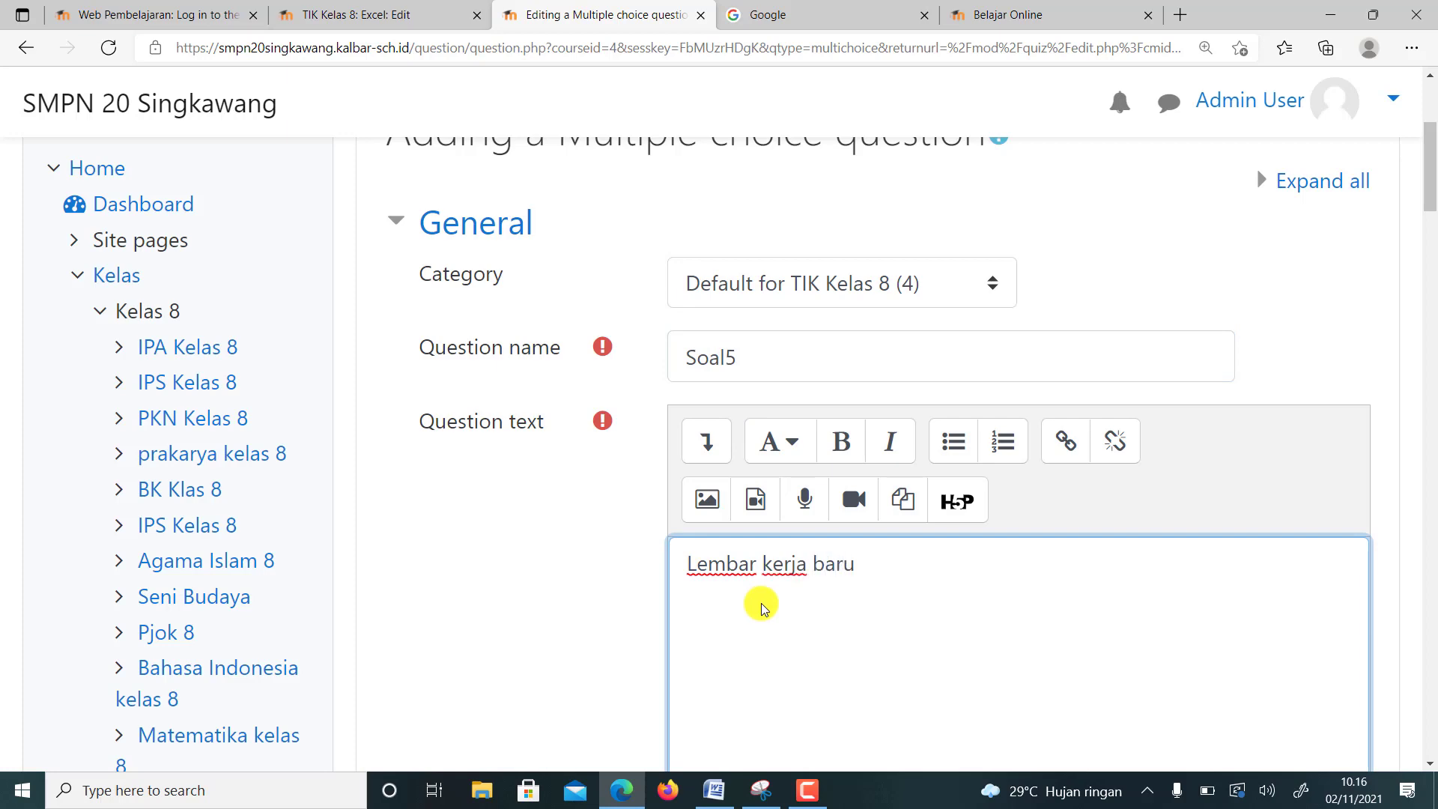
- Enter "new" as the answer for Choice 1 of Soal5 and set its grade to 100%
{"action": "scroll", "coordinate": [757, 591], "scroll_direction": "down", "scroll_amount": 15}
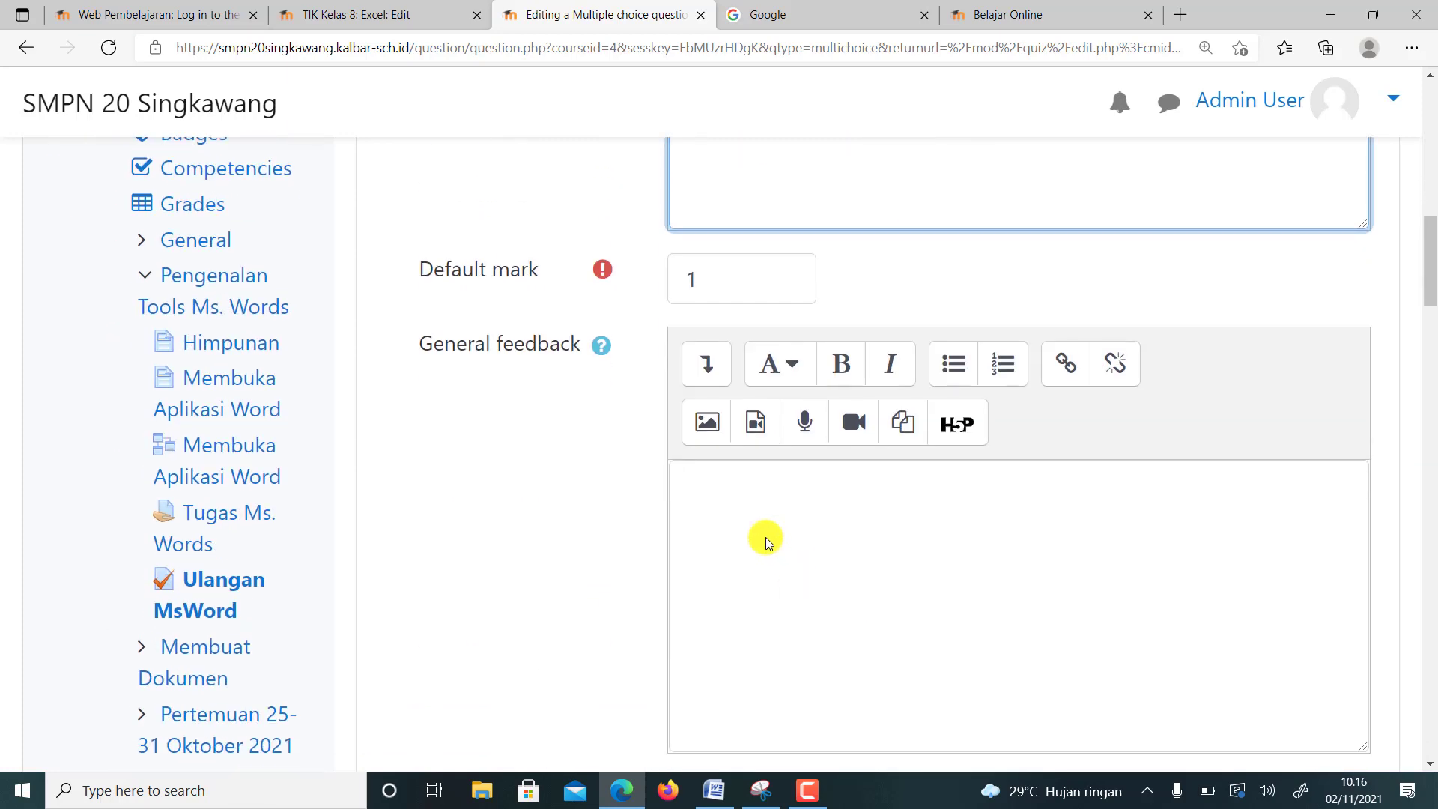
{"action": "scroll", "coordinate": [756, 547], "scroll_direction": "down", "scroll_amount": 2}
{"action": "left_click", "coordinate": [738, 672]}
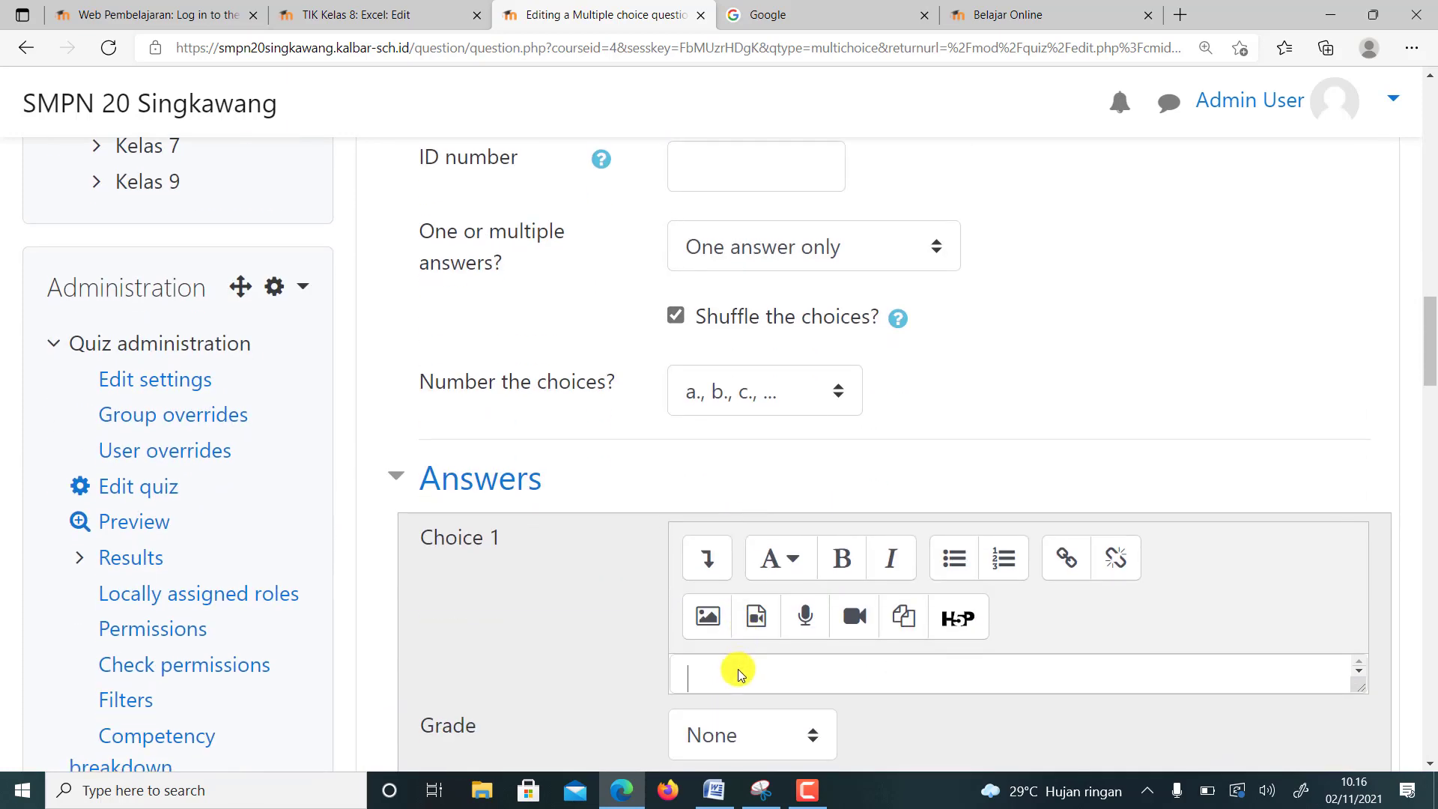
{"action": "type", "text": "new"}
{"action": "scroll", "coordinate": [732, 655], "scroll_direction": "down", "scroll_amount": 3}
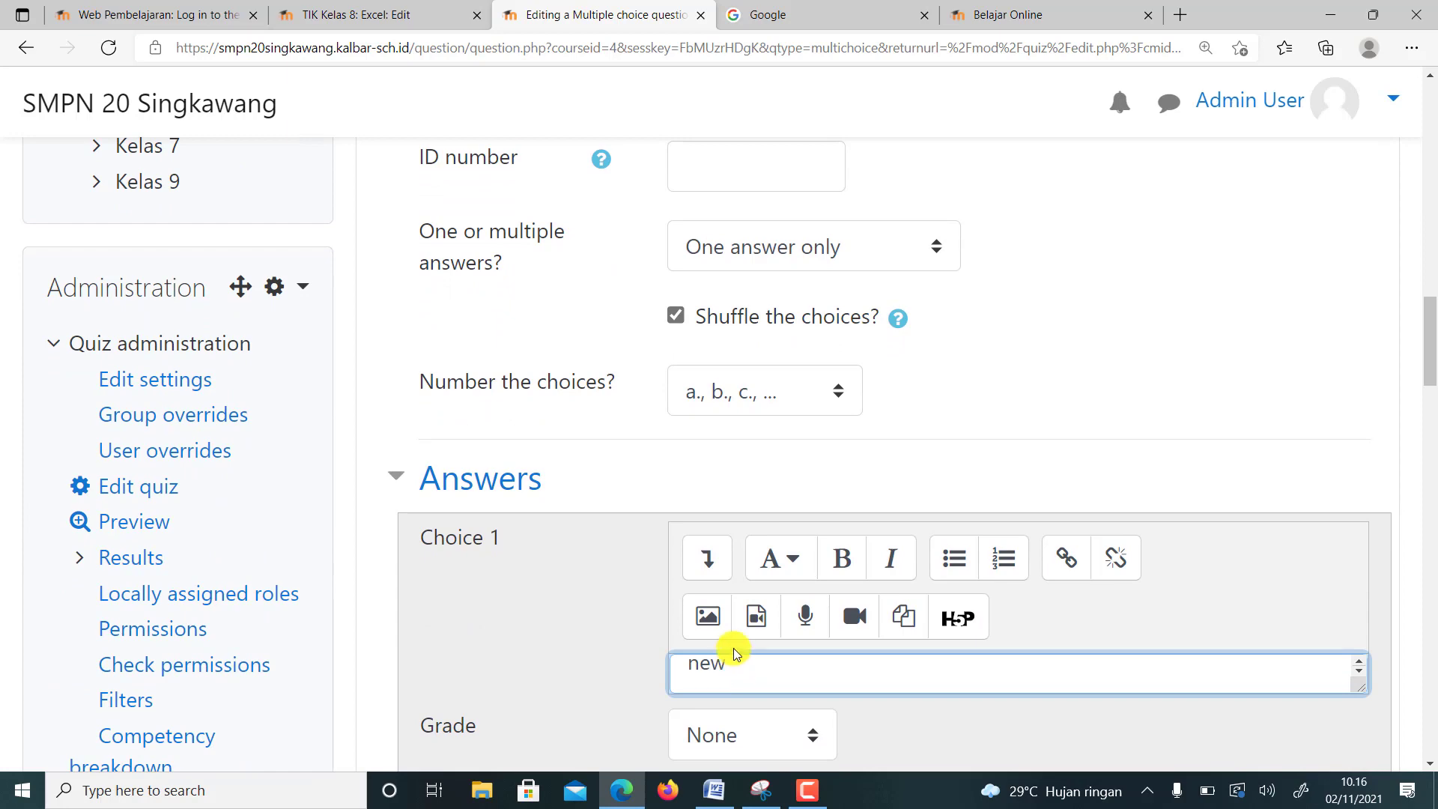
{"action": "left_click", "coordinate": [712, 528]}
{"action": "scroll", "coordinate": [744, 68], "scroll_direction": "down", "scroll_amount": 1}
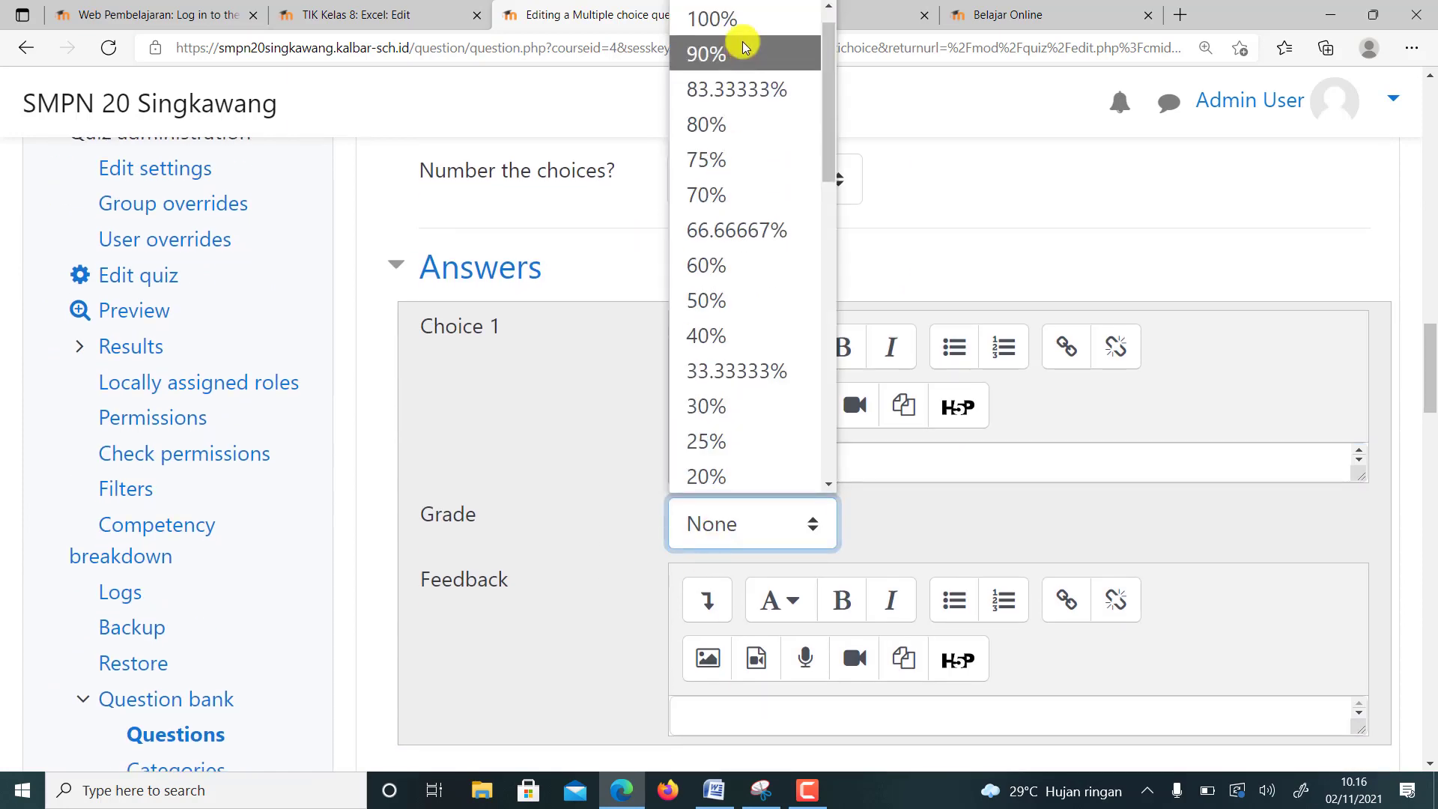
{"action": "left_click", "coordinate": [744, 23]}
- Enter "save" as the answer for Choice 2 and "close" for Choice 3 of Soal5
{"action": "scroll", "coordinate": [587, 446], "scroll_direction": "down", "scroll_amount": 7}
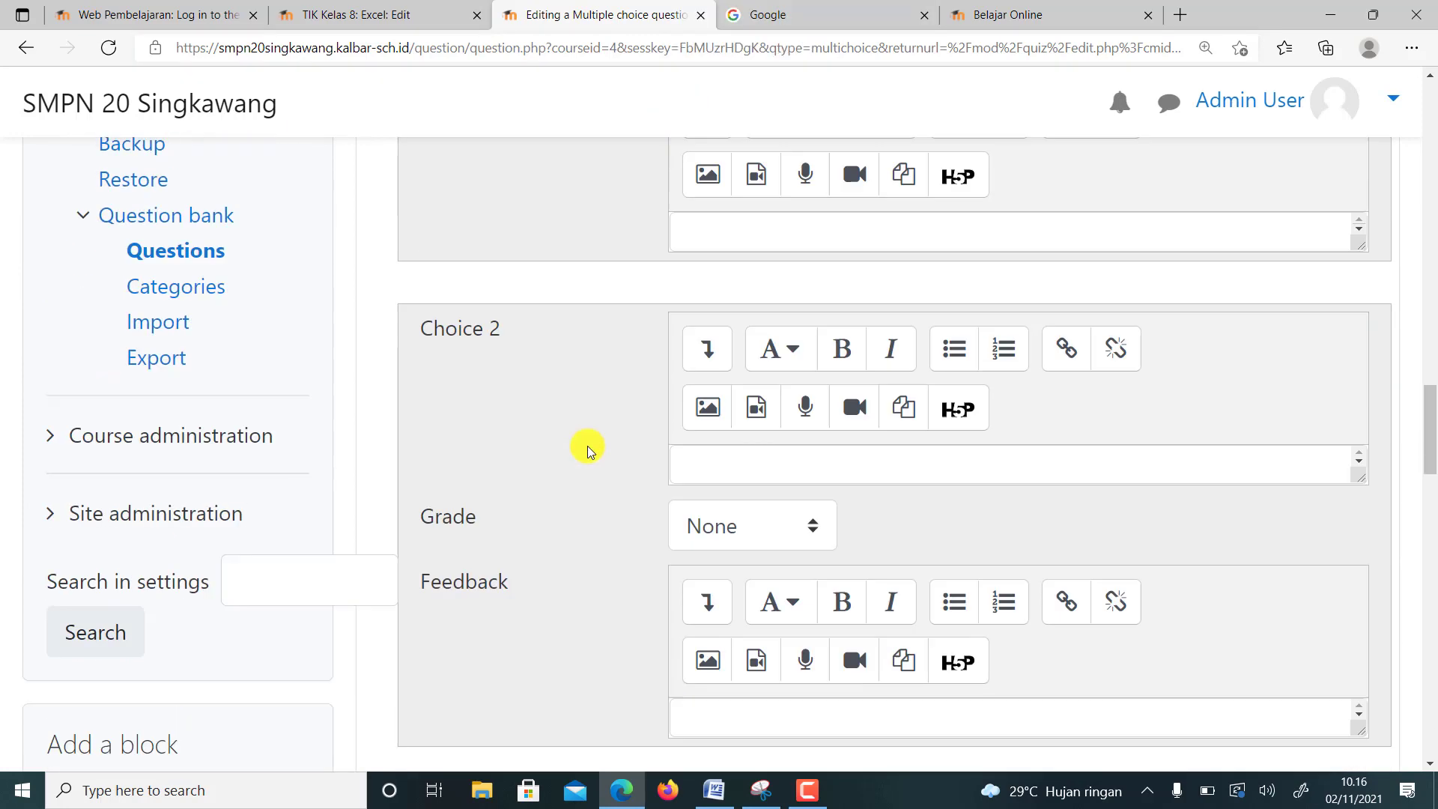
{"action": "scroll", "coordinate": [659, 427], "scroll_direction": "up", "scroll_amount": 1}
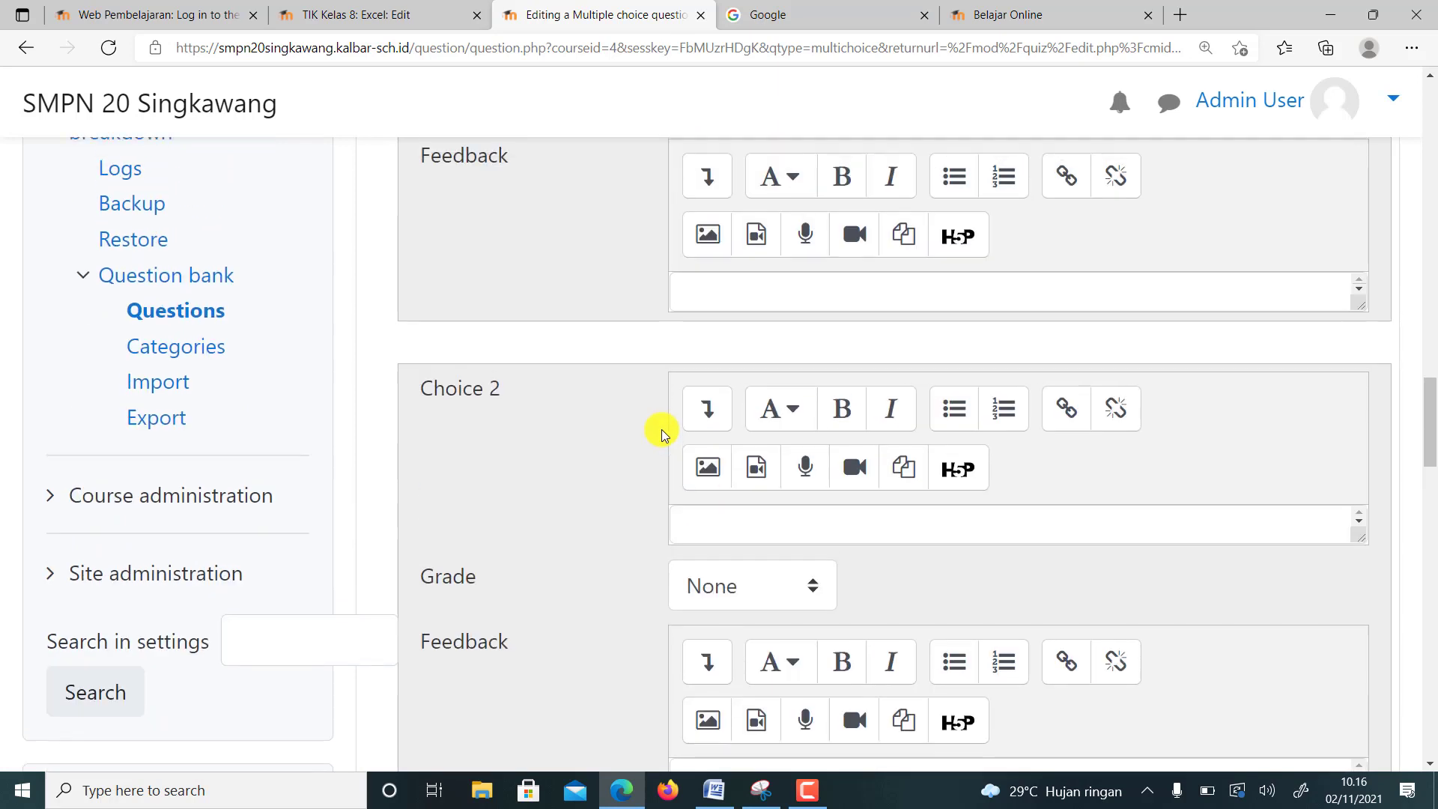
{"action": "left_click", "coordinate": [716, 532]}
{"action": "type", "text": "save"}
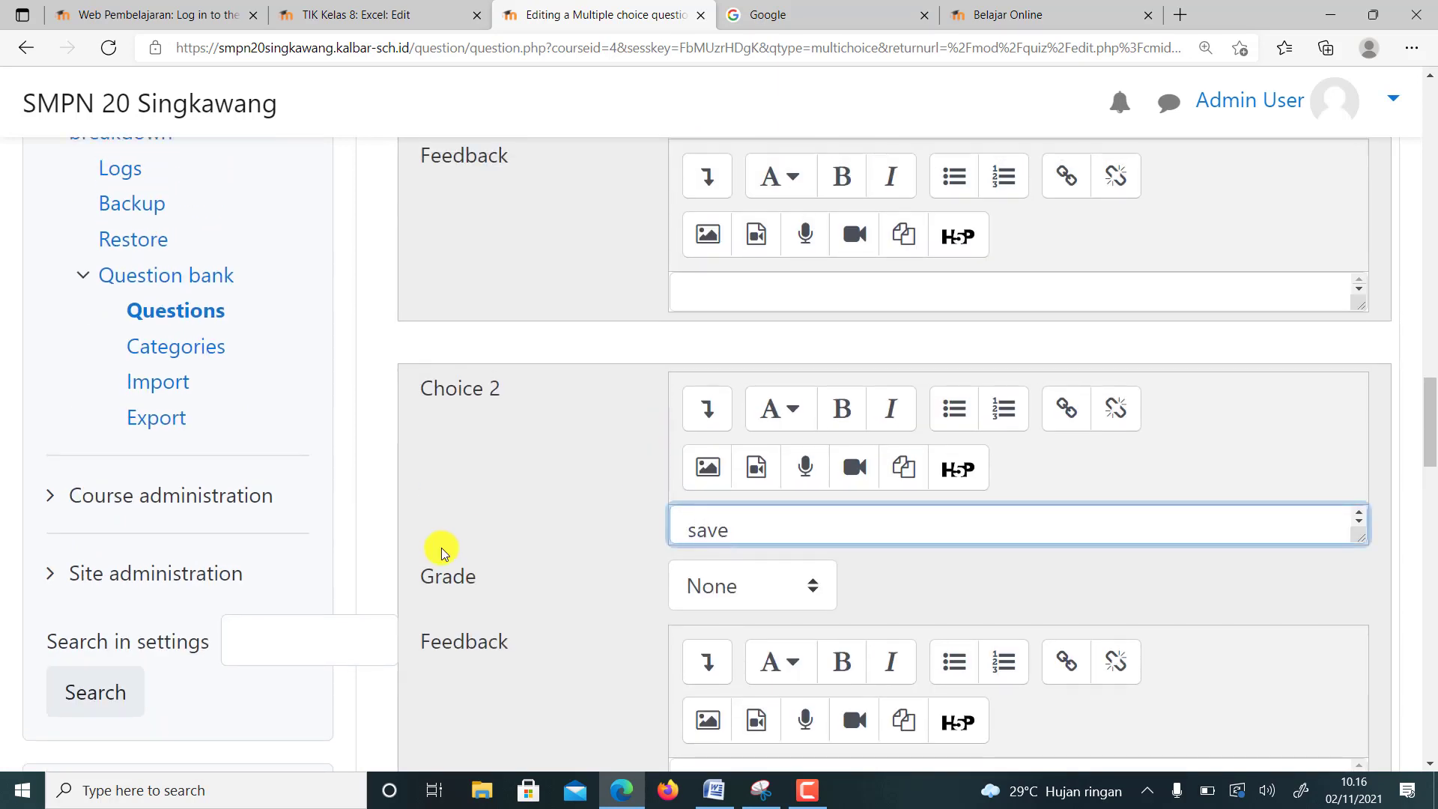
{"action": "scroll", "coordinate": [684, 588], "scroll_direction": "down", "scroll_amount": 7}
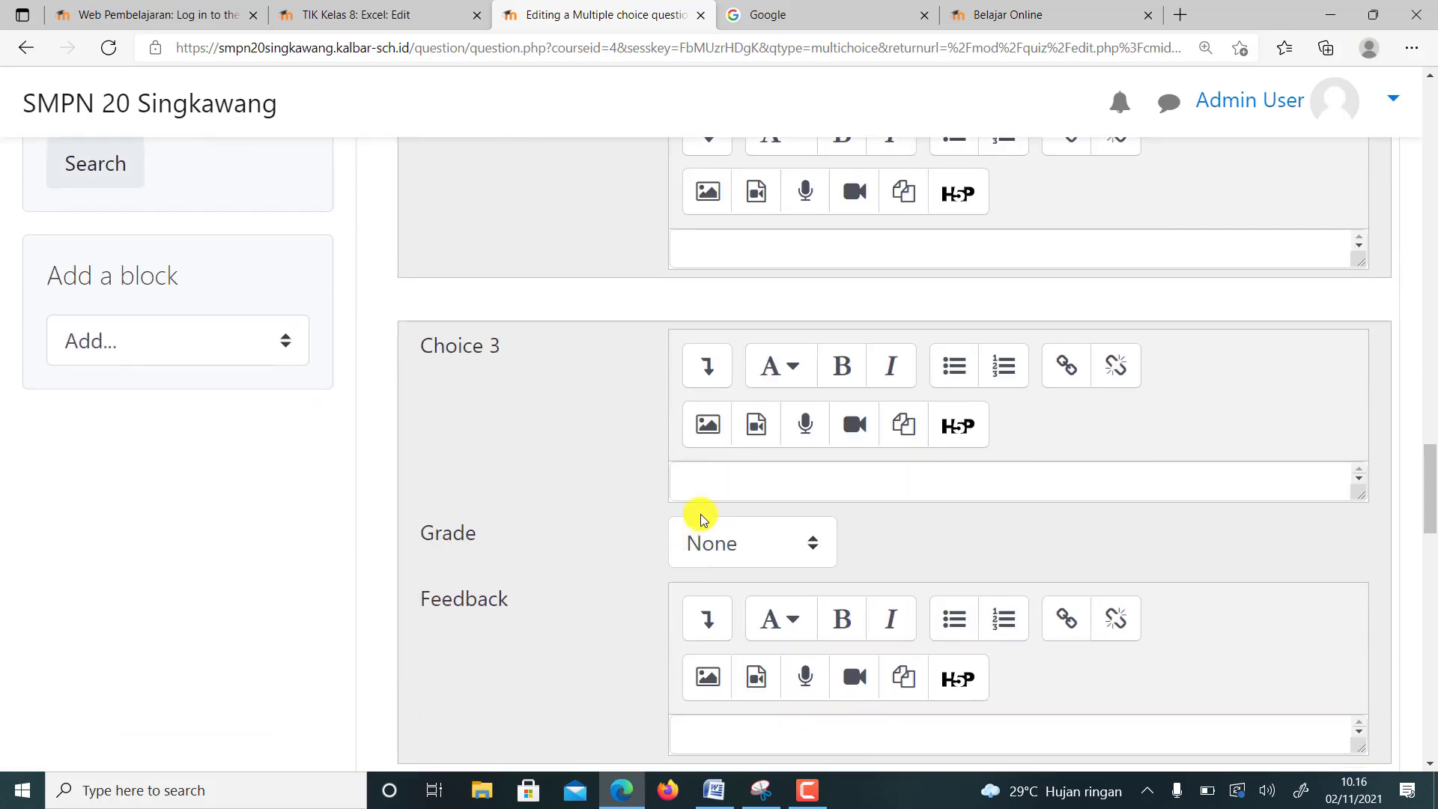
{"action": "left_click", "coordinate": [685, 483]}
{"action": "type", "text": "c"}
{"action": "type", "text": "opy"}
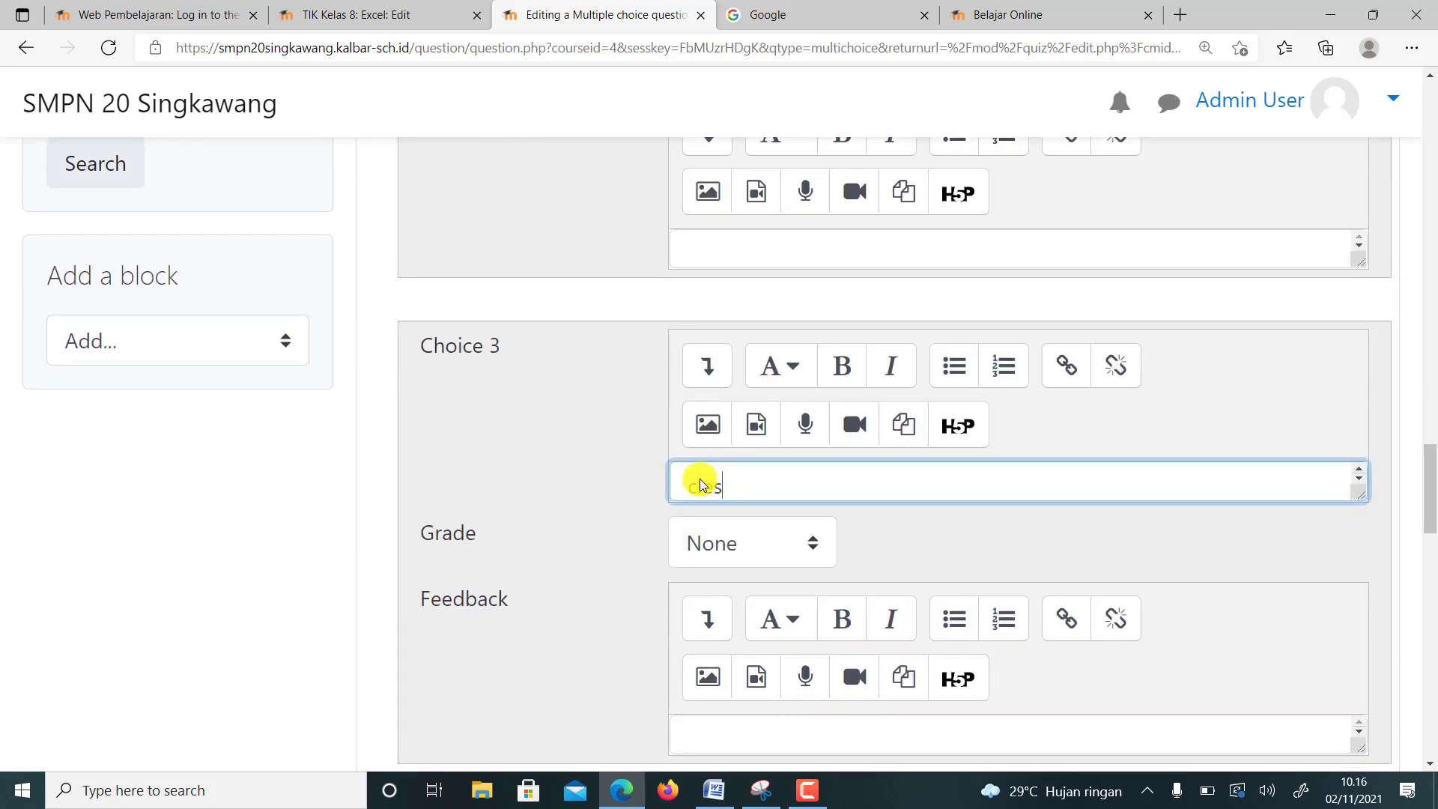
{"action": "key", "text": "BackSpace"}
{"action": "key", "text": "BackSpace"}
{"action": "key", "text": "BackSpace"}
{"action": "type", "text": "lose"}
- Enter "save" as the answer for Choice 4 and save the Soal5 question to the quiz
{"action": "scroll", "coordinate": [700, 485], "scroll_direction": "down", "scroll_amount": 5}
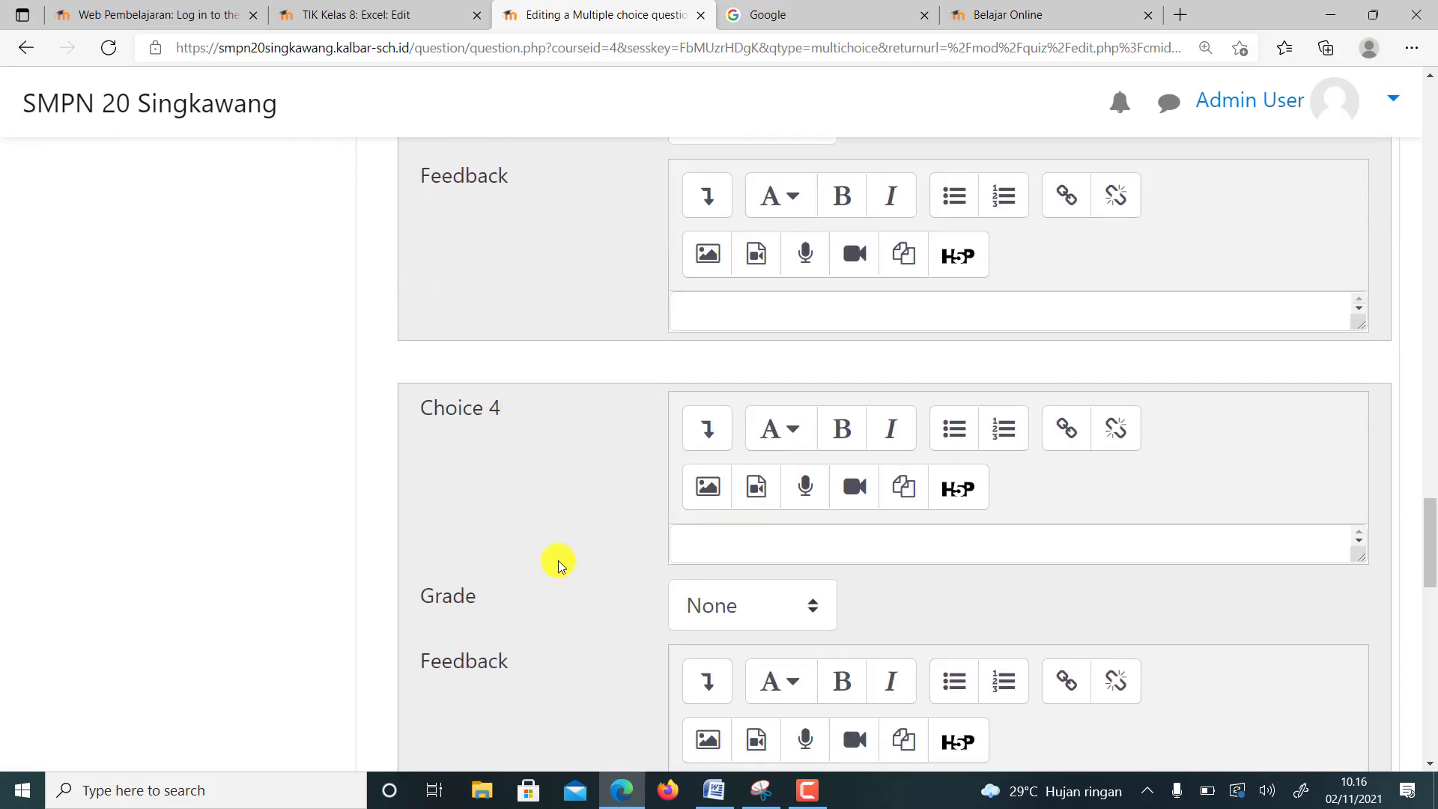
{"action": "left_click", "coordinate": [730, 544]}
{"action": "type", "text": "save"}
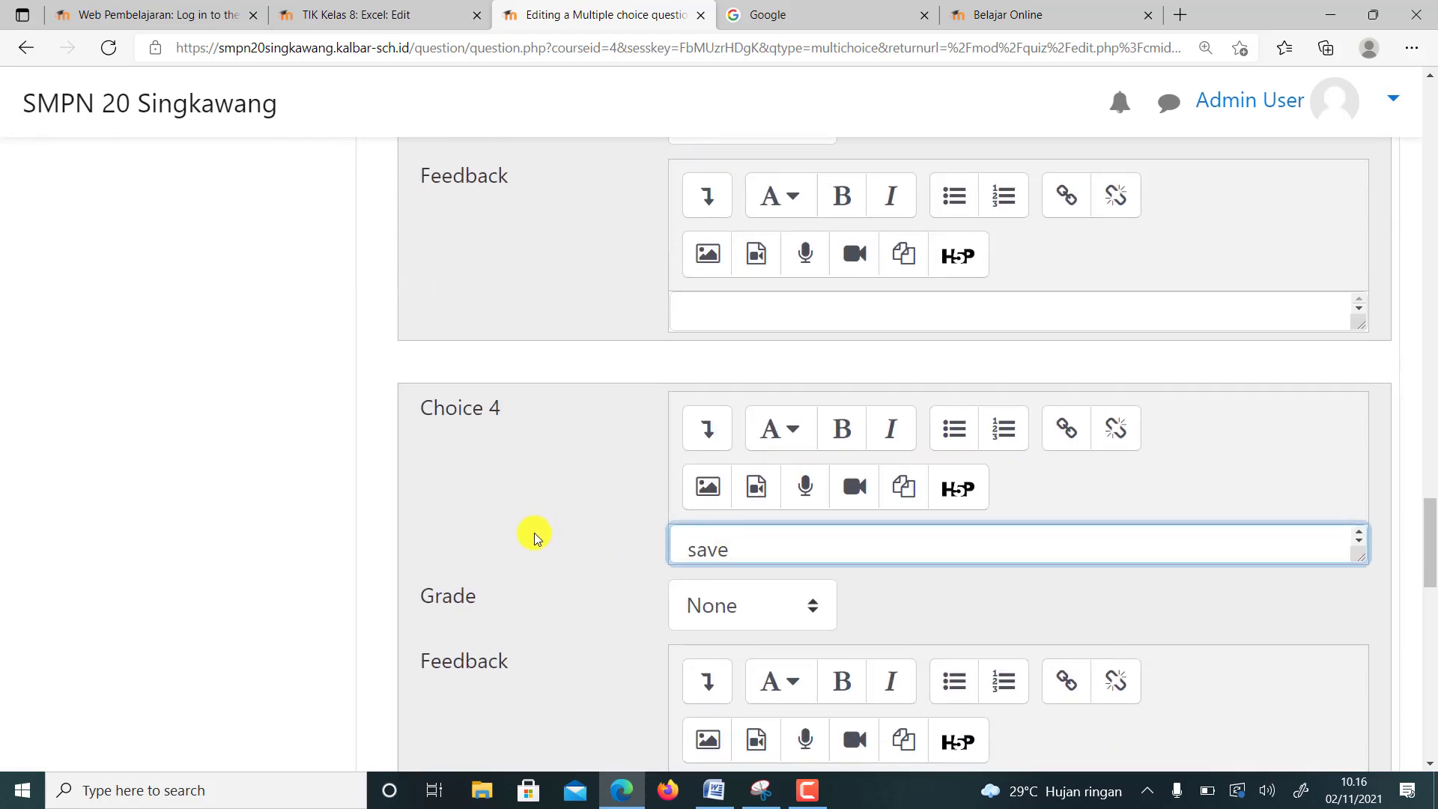
{"action": "scroll", "coordinate": [532, 537], "scroll_direction": "down", "scroll_amount": 15}
{"action": "left_click", "coordinate": [736, 713]}
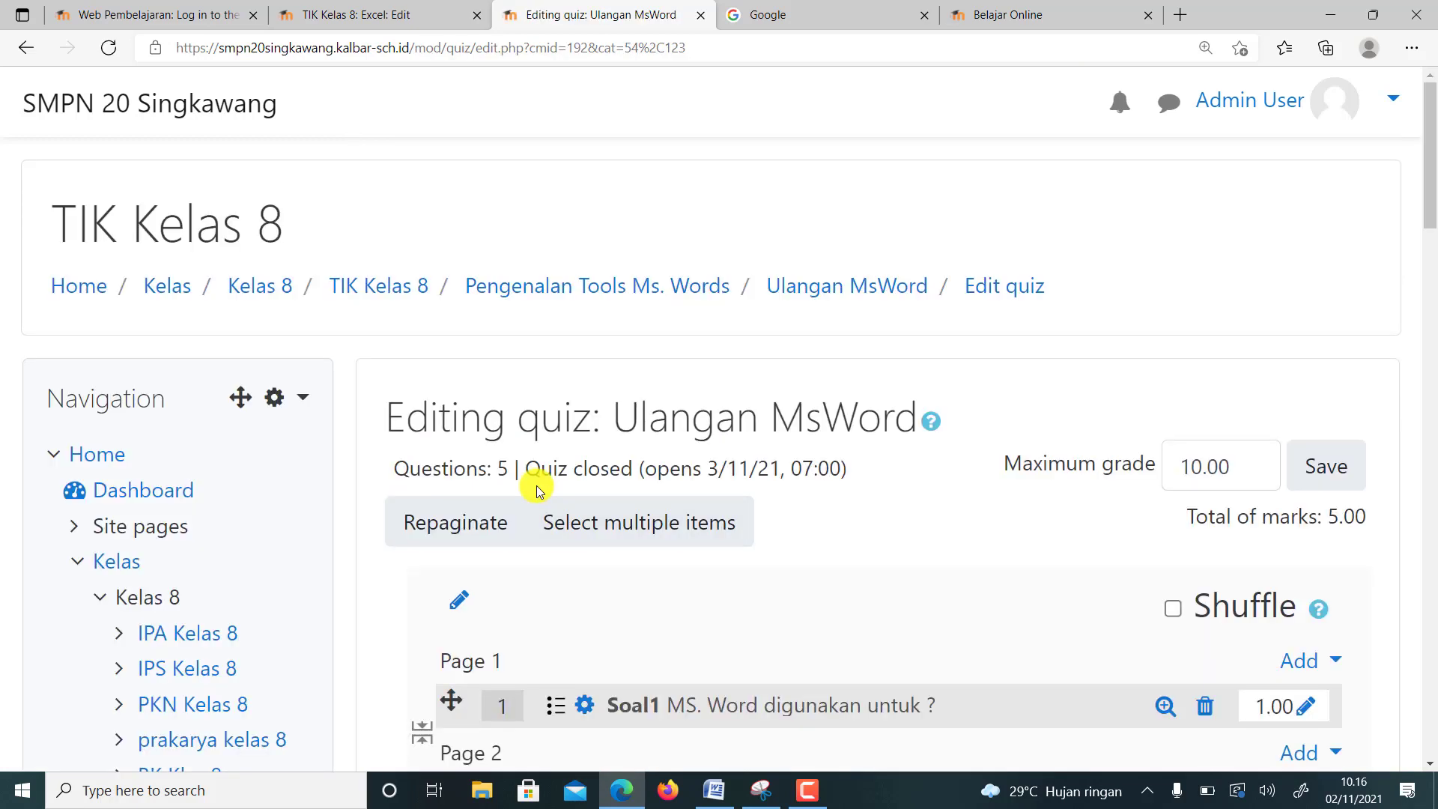
{"action": "scroll", "coordinate": [517, 502], "scroll_direction": "down", "scroll_amount": 4}
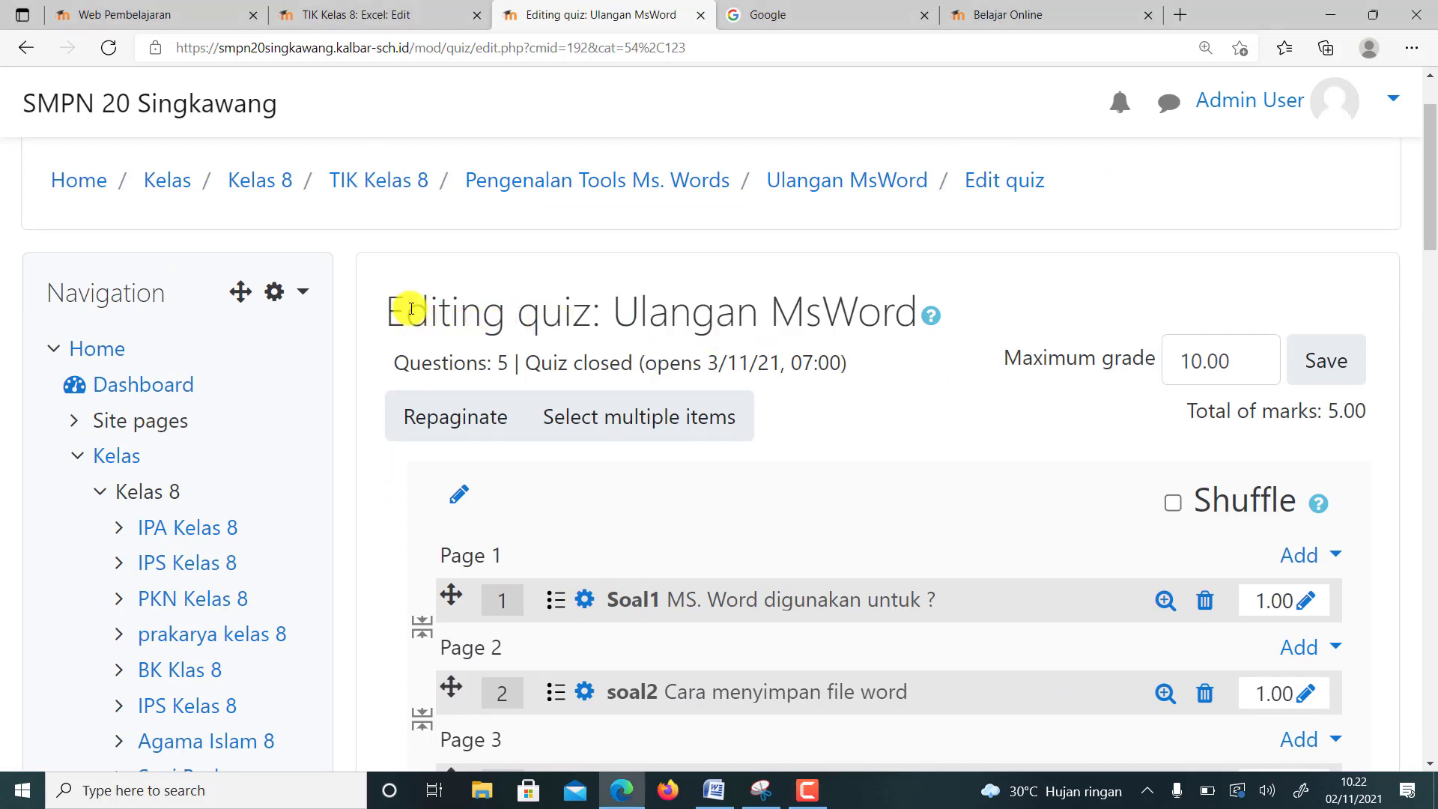
{"action": "left_click_drag", "start_coordinate": [386, 311], "coordinate": [826, 321]}
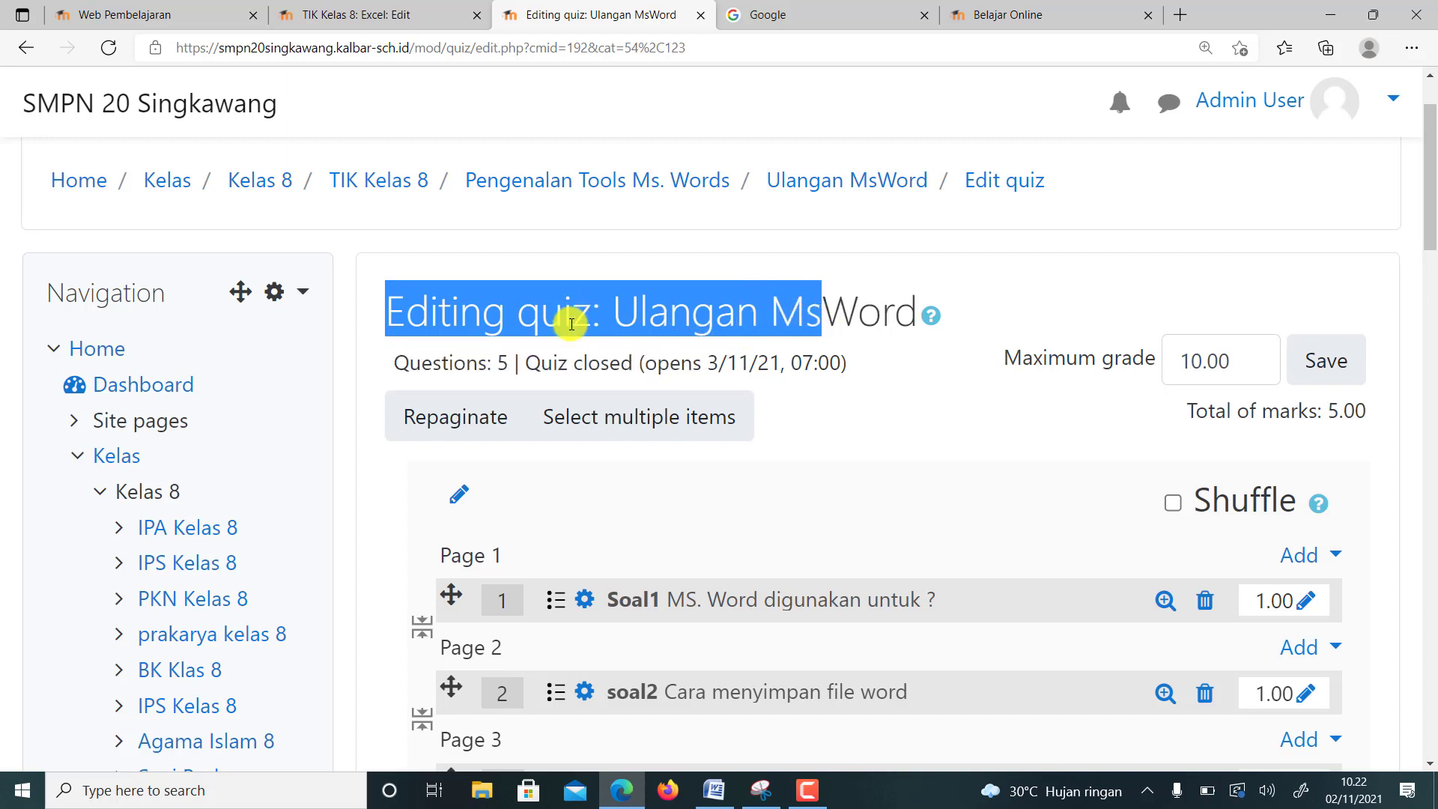
{"action": "left_click", "coordinate": [651, 301]}
{"action": "left_click_drag", "start_coordinate": [592, 311], "coordinate": [386, 312]}
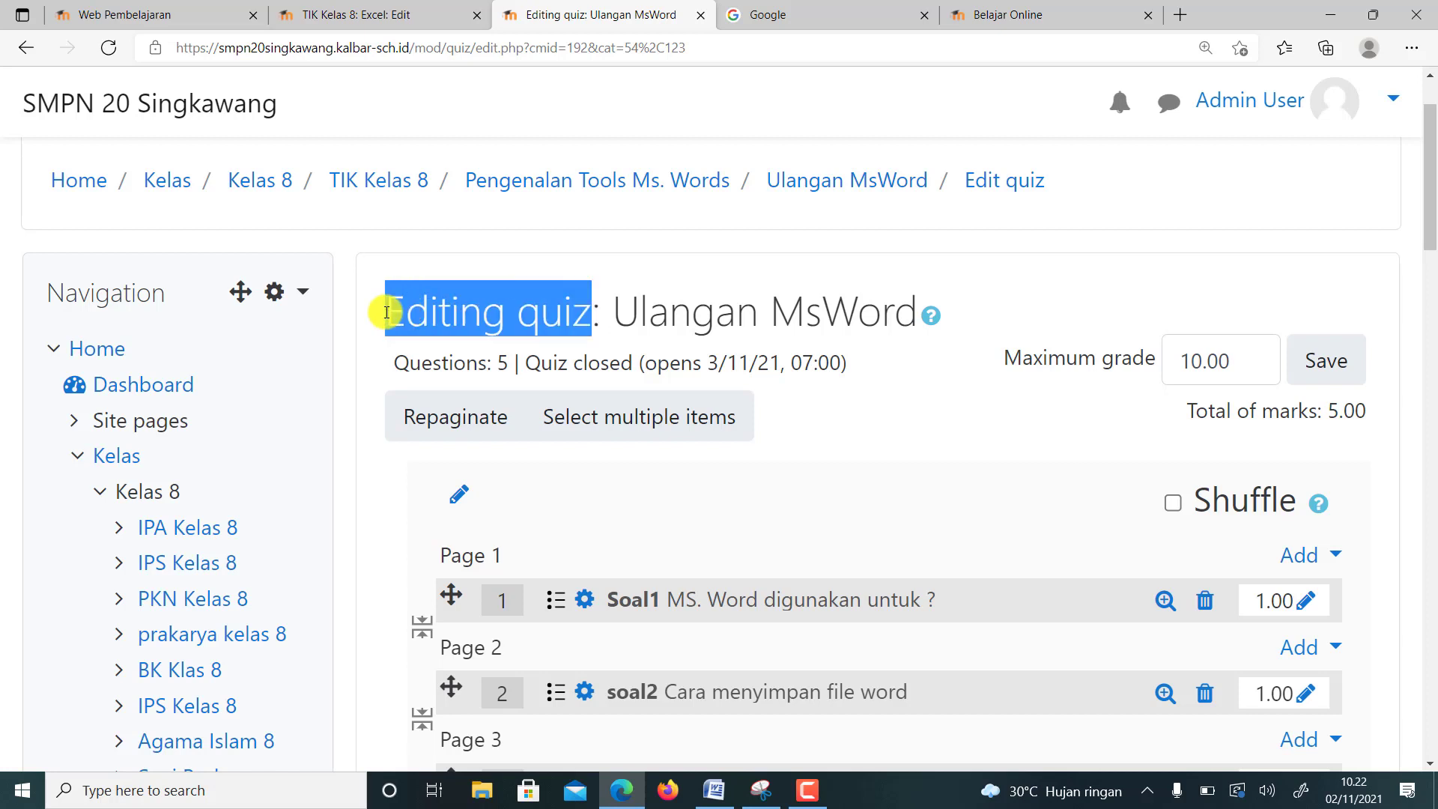
{"action": "left_click", "coordinate": [442, 312]}
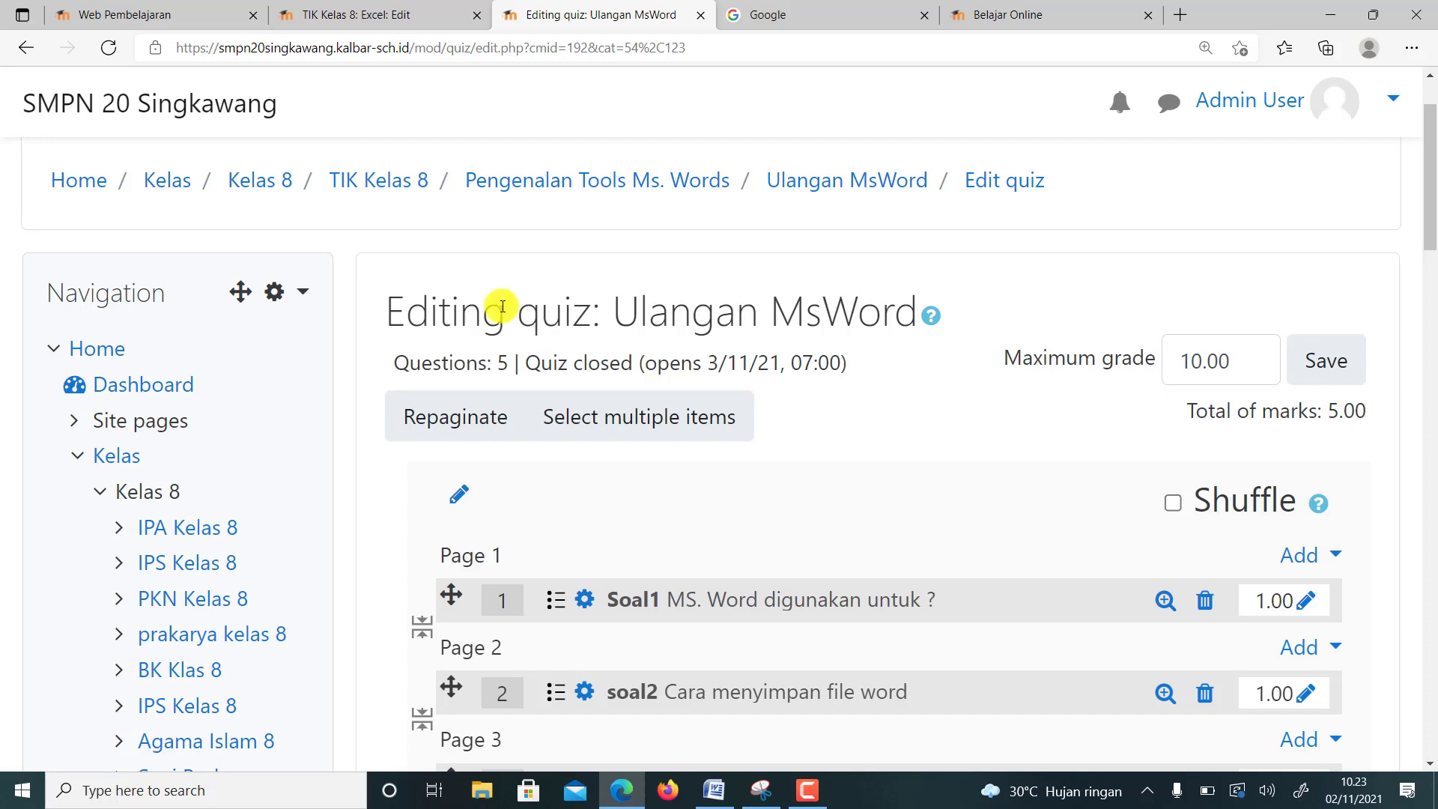
- Set the maximum grade of the Ulangan MsWord quiz to 100.00 and save it
{"action": "left_click", "coordinate": [1203, 360]}
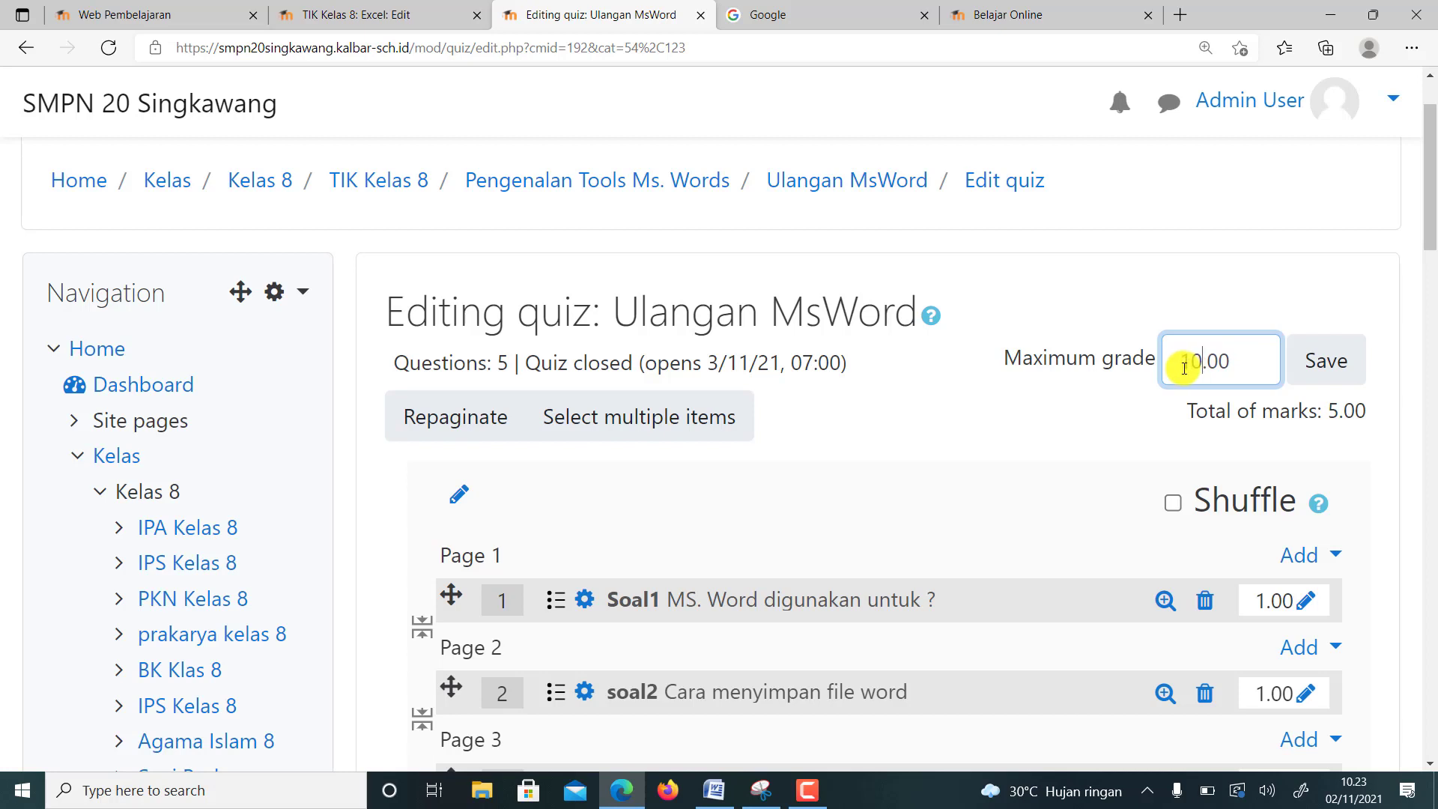
{"action": "type", "text": "0"}
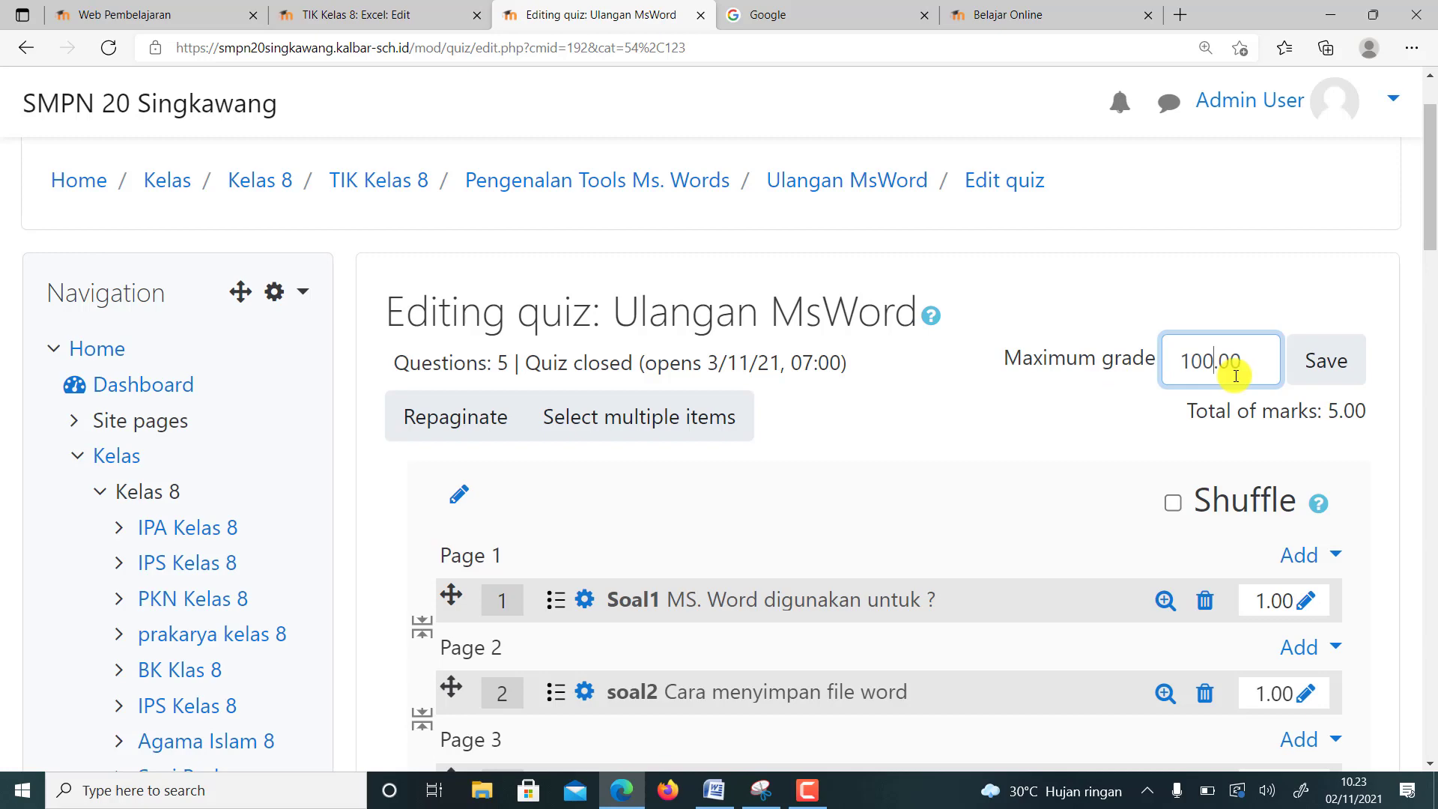
{"action": "left_click", "coordinate": [1325, 368]}
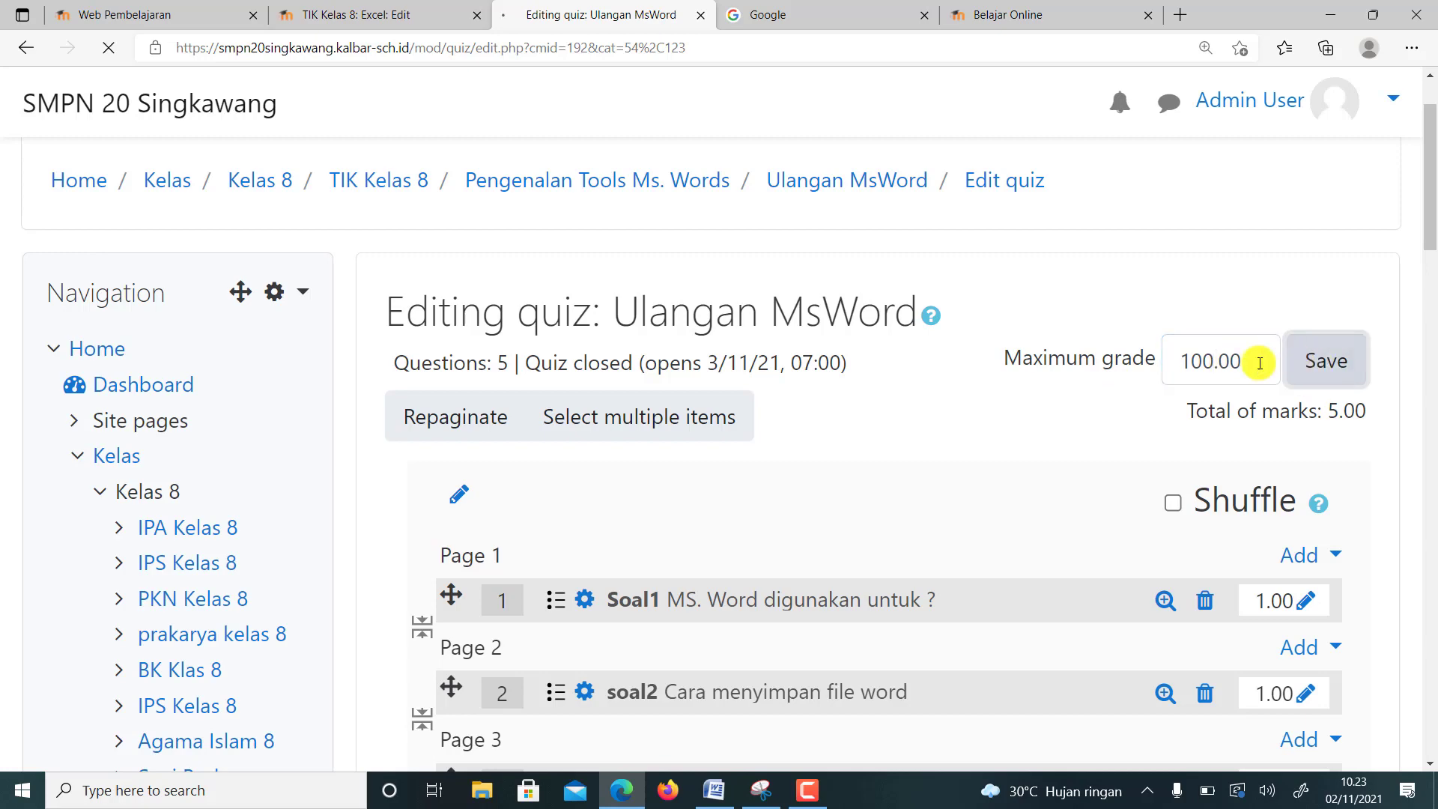
- Enable shuffling of the five questions in the Ulangan MsWord quiz
{"action": "scroll", "coordinate": [1228, 419], "scroll_direction": "down", "scroll_amount": 3}
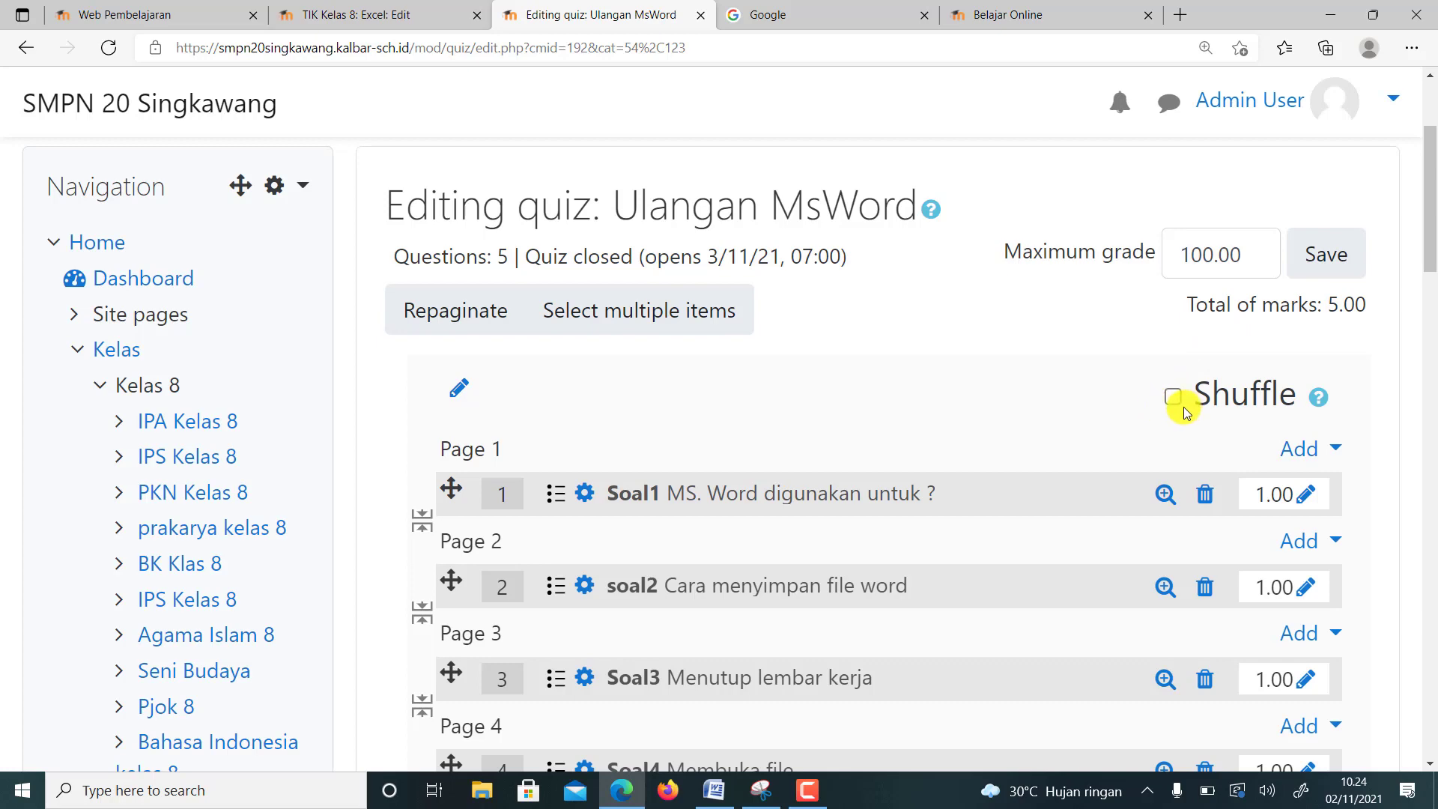
{"action": "scroll", "coordinate": [1174, 393], "scroll_direction": "down", "scroll_amount": 1}
{"action": "scroll", "coordinate": [1153, 333], "scroll_direction": "down", "scroll_amount": 1}
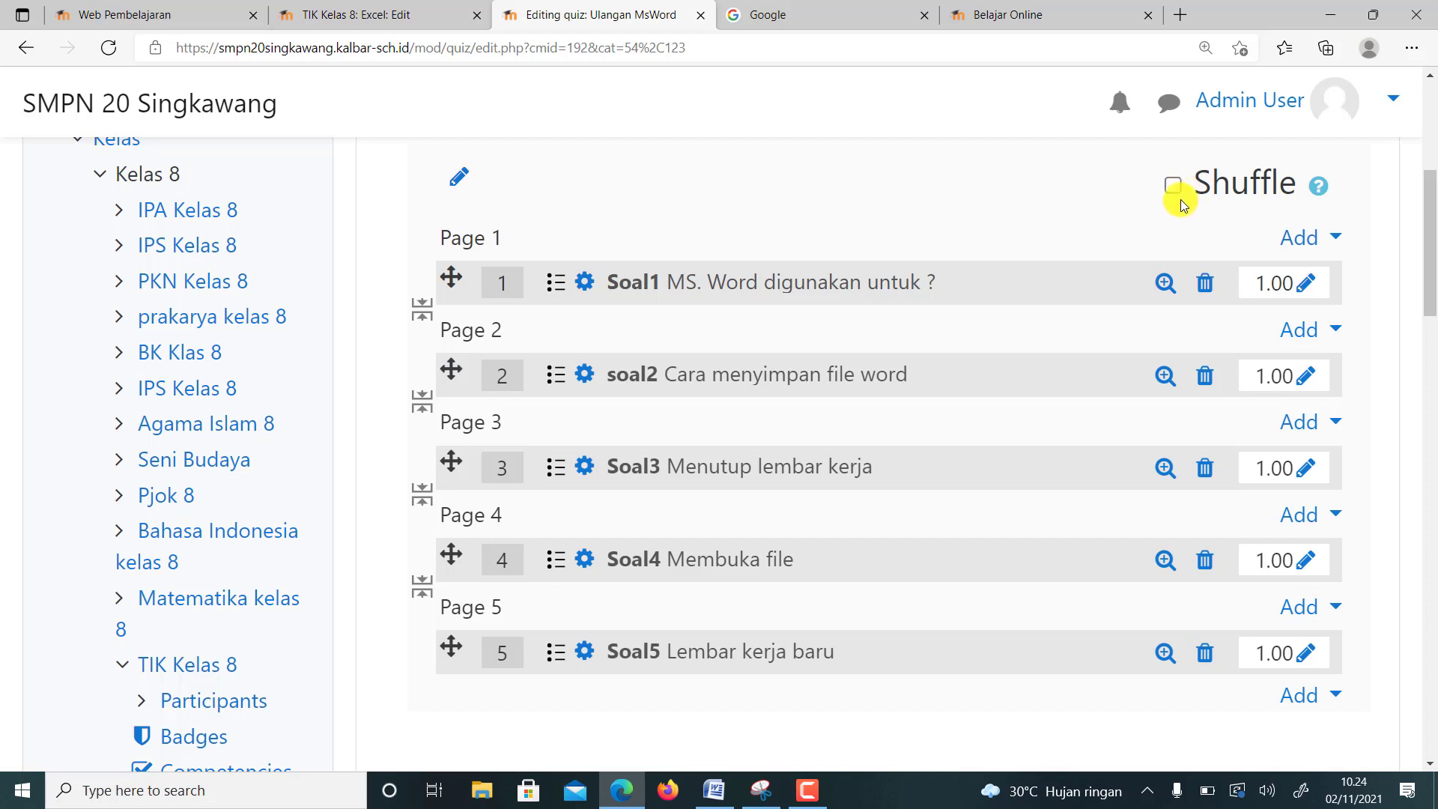
{"action": "left_click", "coordinate": [1173, 187]}
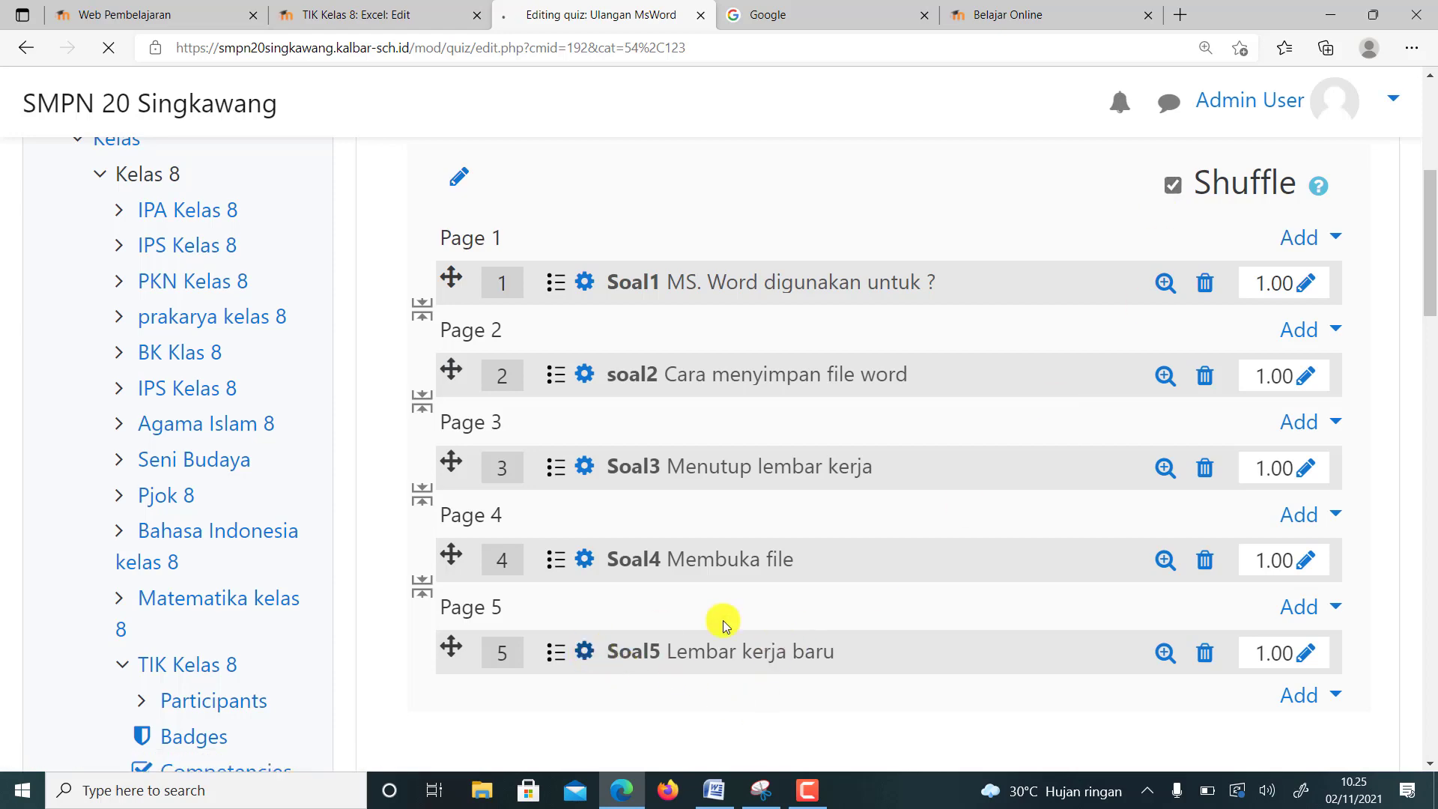
- Open the Soal5 question for editing, review its settings and answer choices, and return to the quiz's question list
{"action": "scroll", "coordinate": [609, 545], "scroll_direction": "down", "scroll_amount": 5}
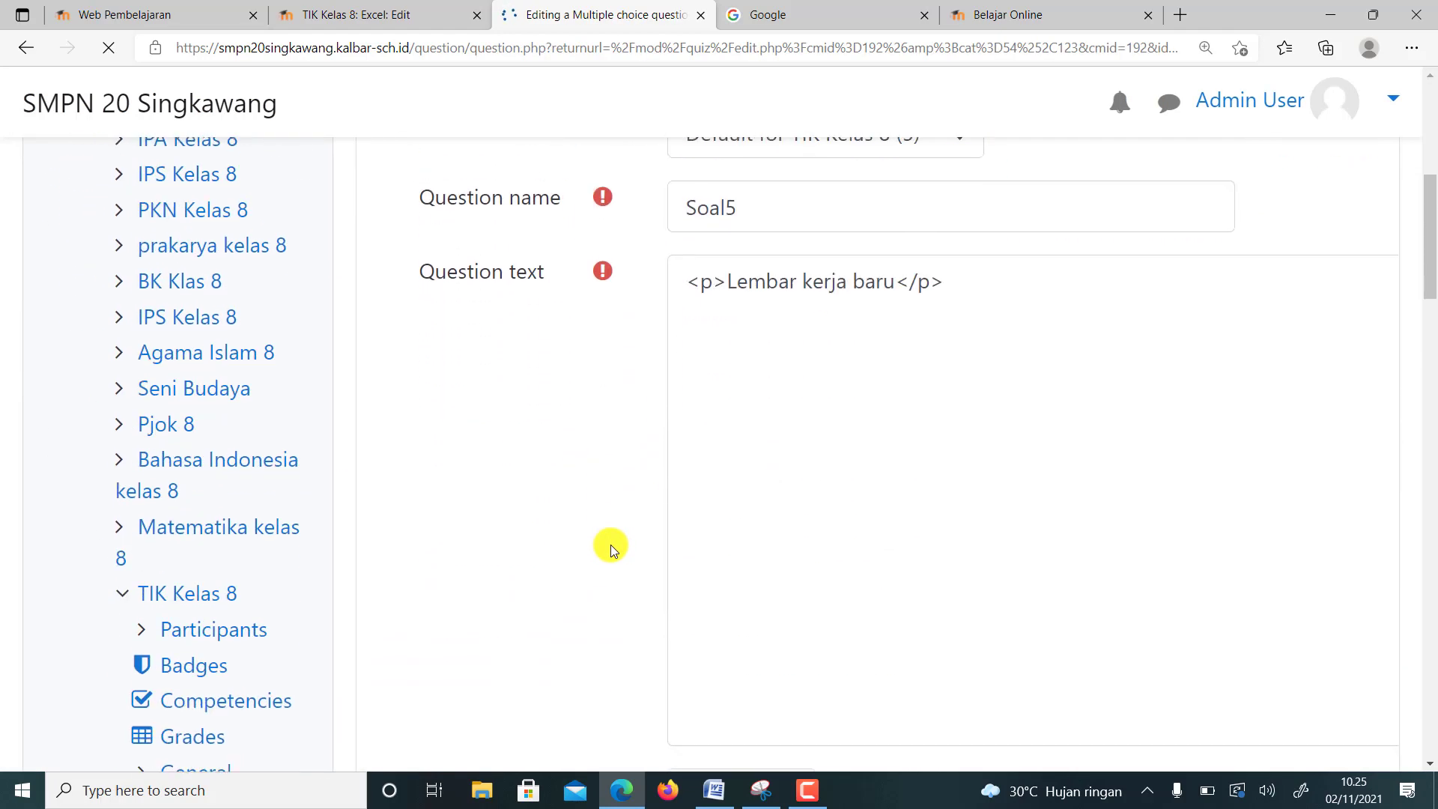
{"action": "scroll", "coordinate": [578, 539], "scroll_direction": "up", "scroll_amount": 4}
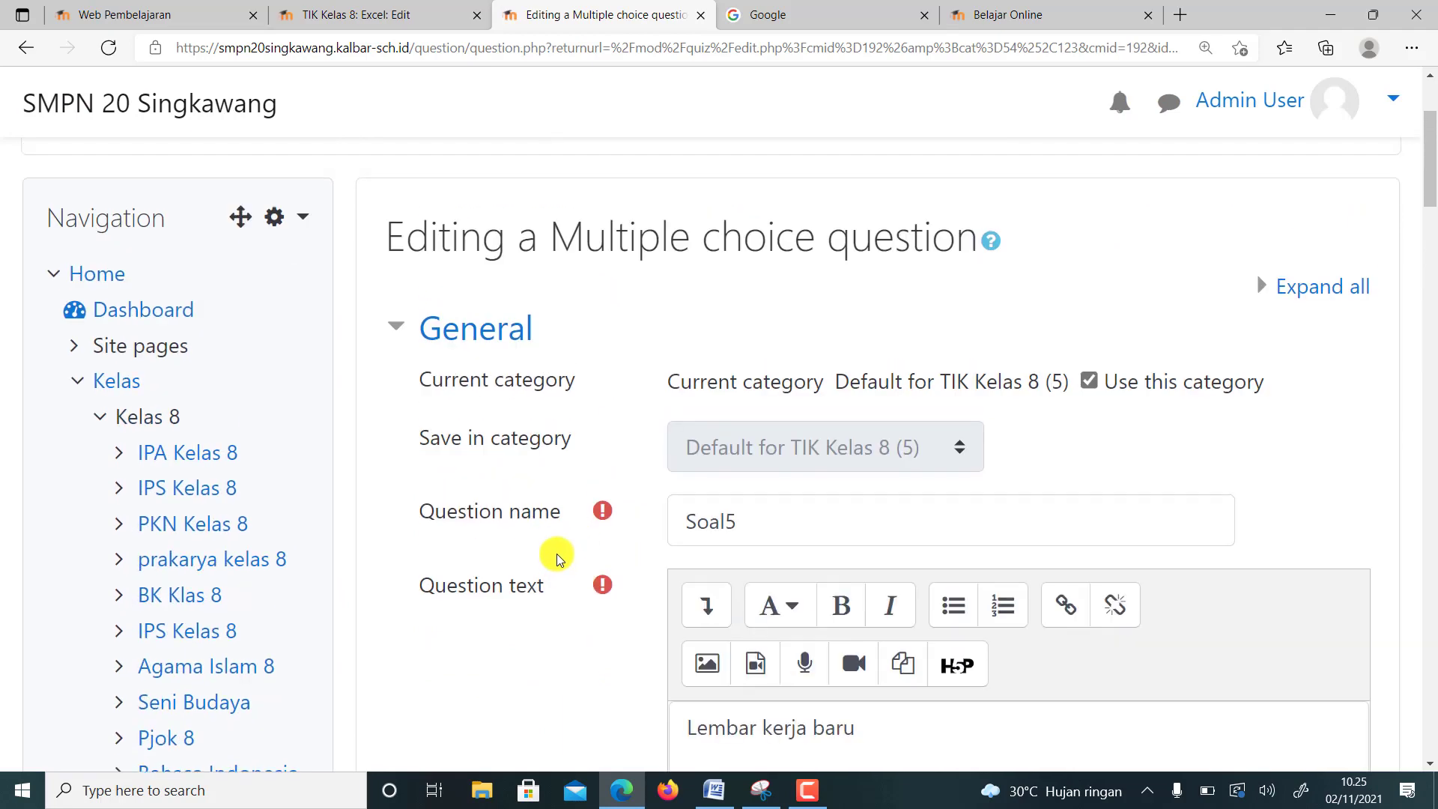
{"action": "scroll", "coordinate": [554, 534], "scroll_direction": "down", "scroll_amount": 8}
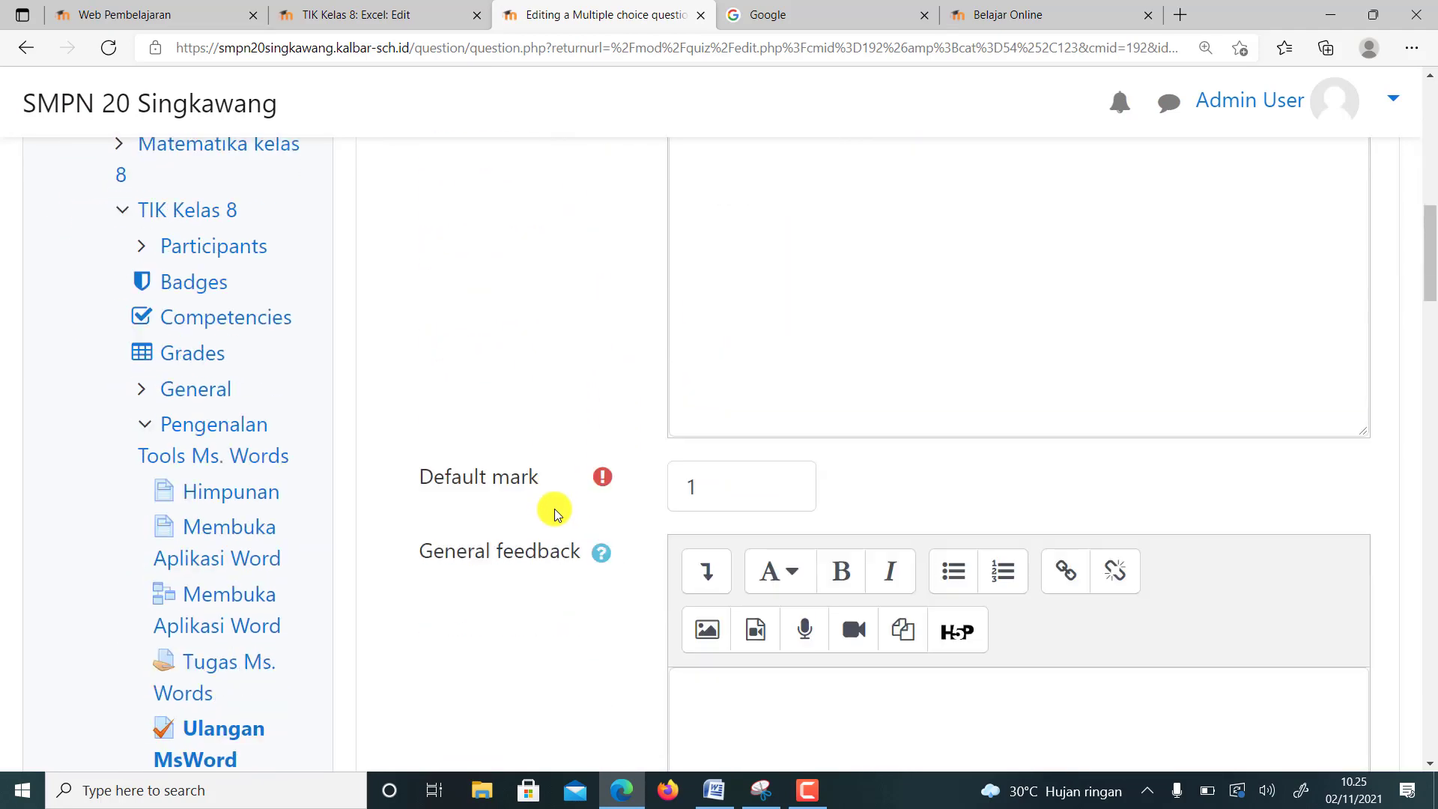
{"action": "scroll", "coordinate": [554, 509], "scroll_direction": "down", "scroll_amount": 10}
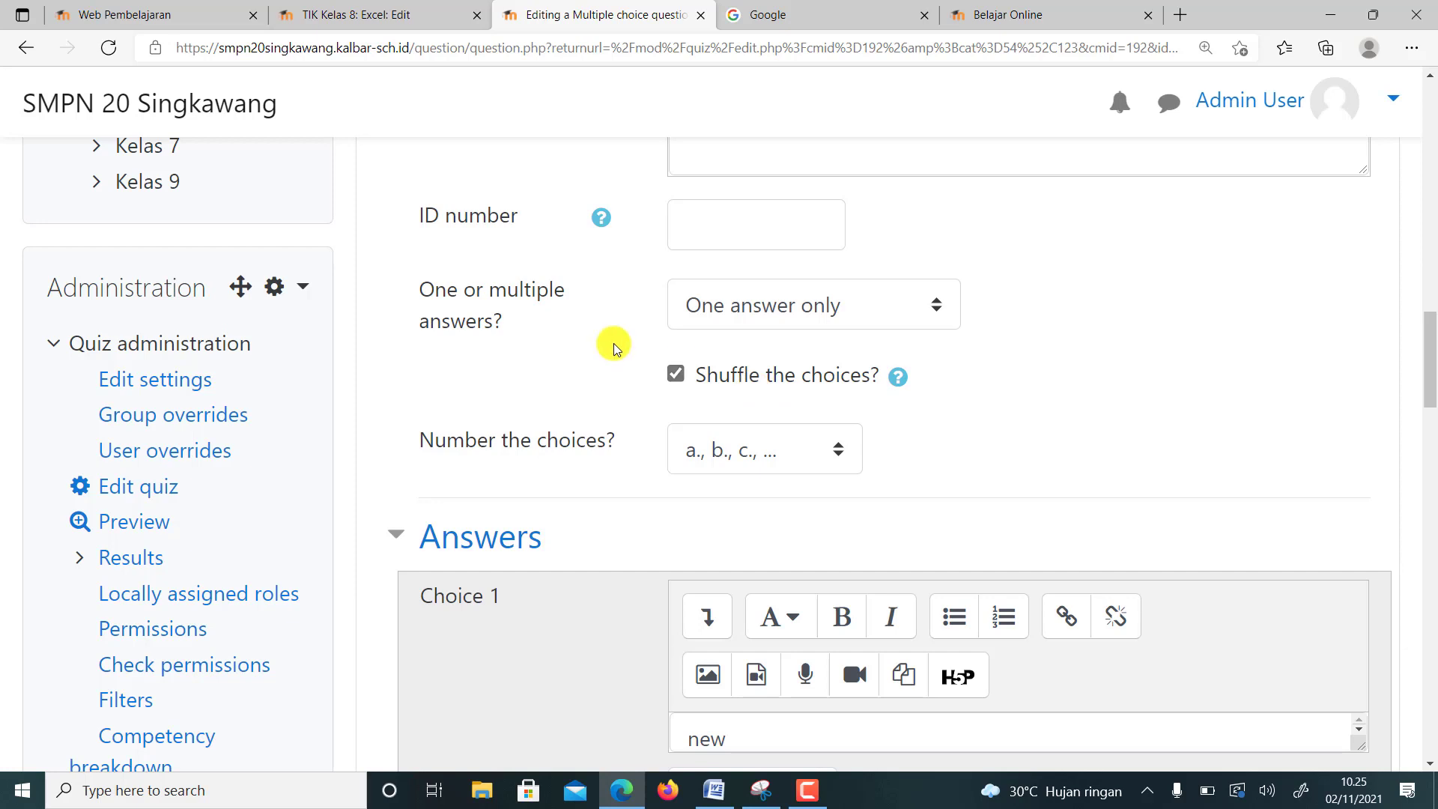
{"action": "scroll", "coordinate": [613, 348], "scroll_direction": "down", "scroll_amount": 3}
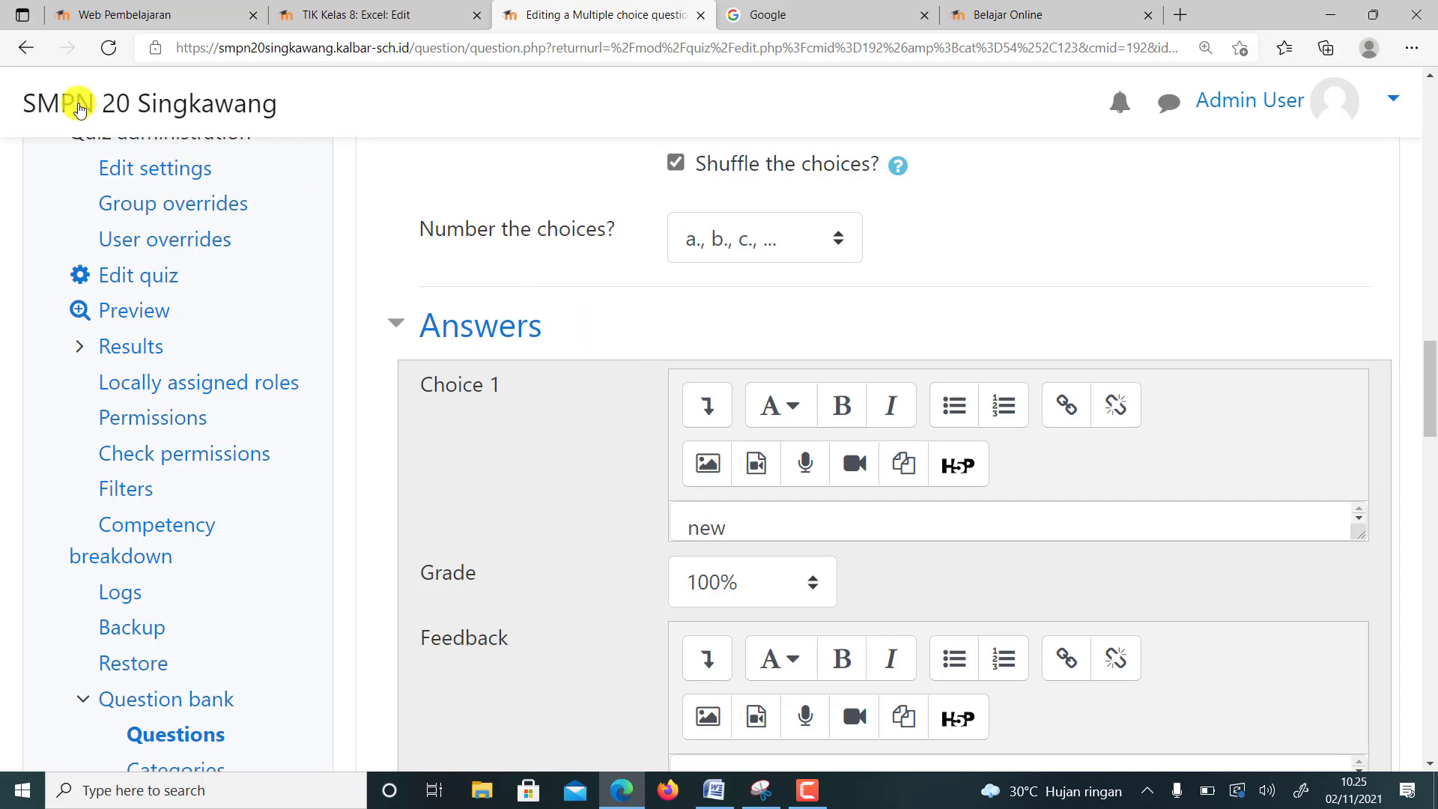
{"action": "left_click", "coordinate": [26, 49]}
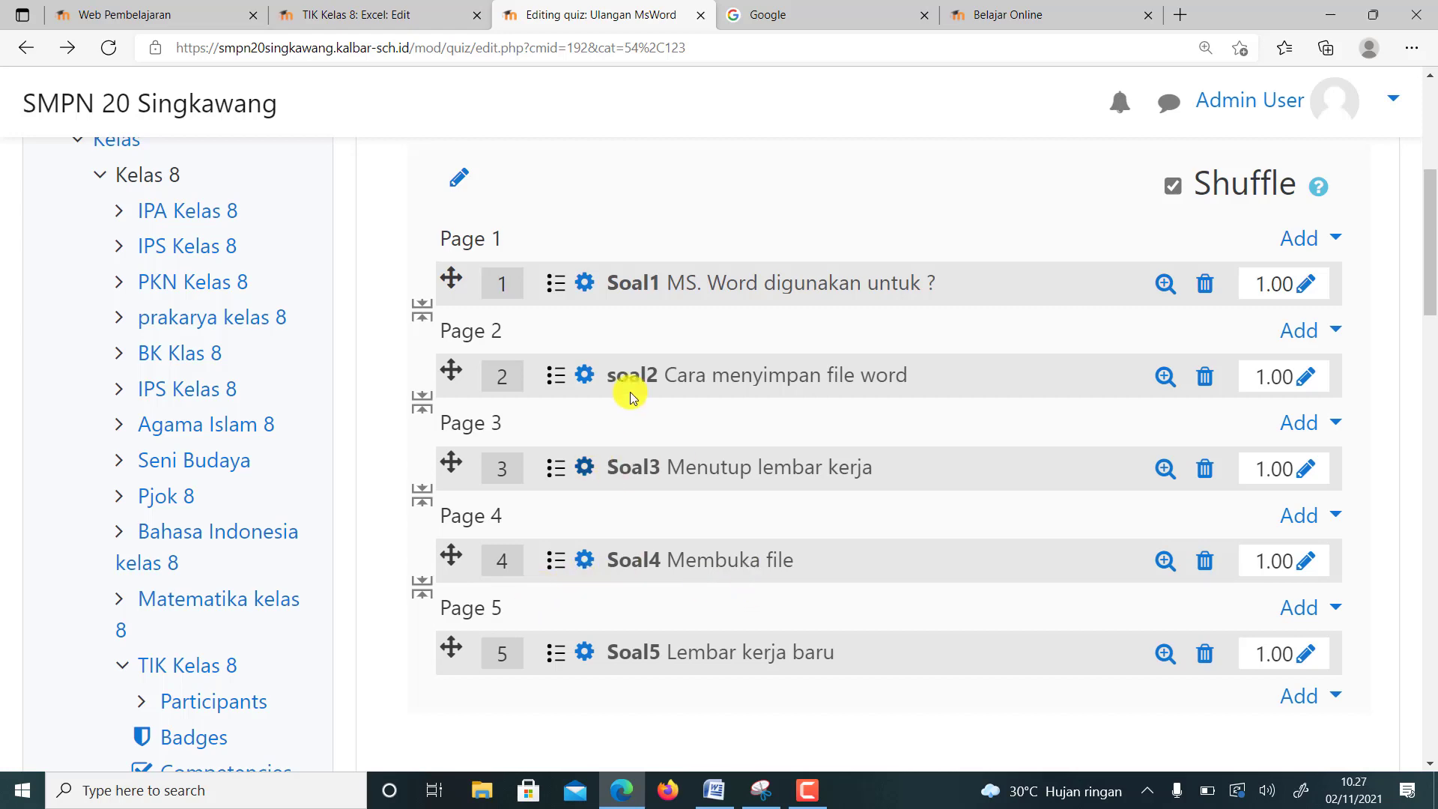
{"action": "scroll", "coordinate": [738, 319], "scroll_direction": "up", "scroll_amount": 4}
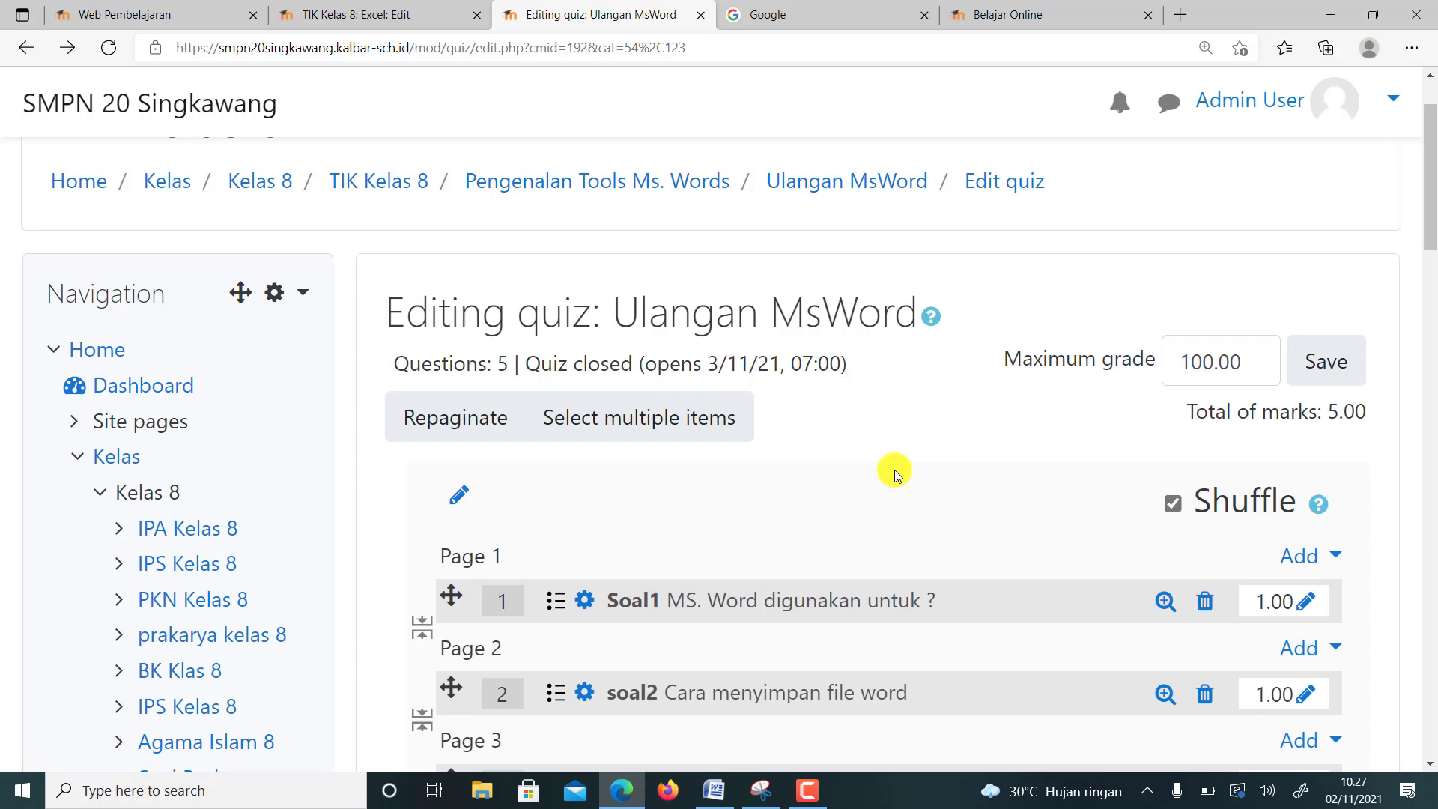
{"action": "scroll", "coordinate": [918, 450], "scroll_direction": "down", "scroll_amount": 3}
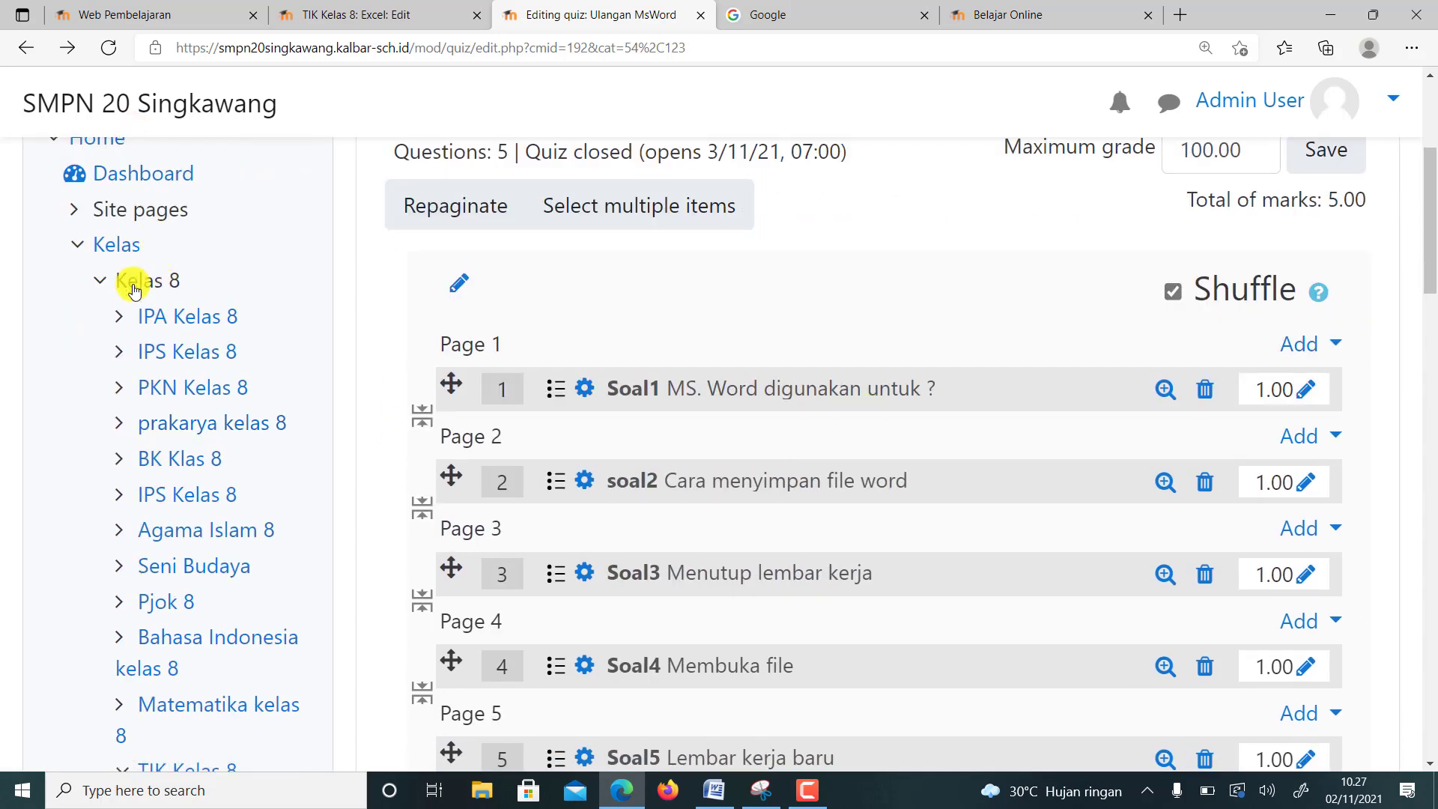
{"action": "scroll", "coordinate": [126, 285], "scroll_direction": "down", "scroll_amount": 8}
{"action": "scroll", "coordinate": [135, 290], "scroll_direction": "down", "scroll_amount": 8}
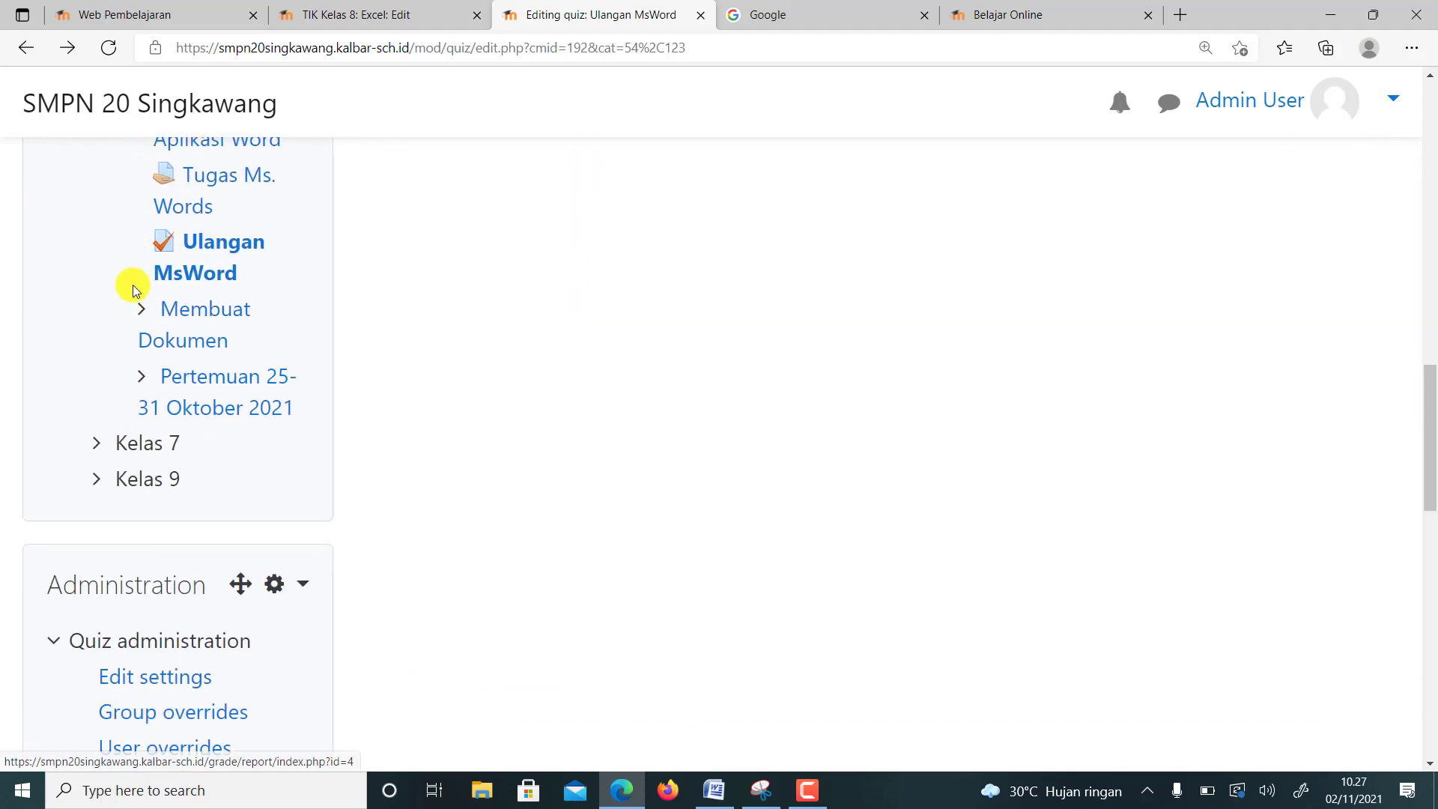
{"action": "scroll", "coordinate": [133, 289], "scroll_direction": "up", "scroll_amount": 15}
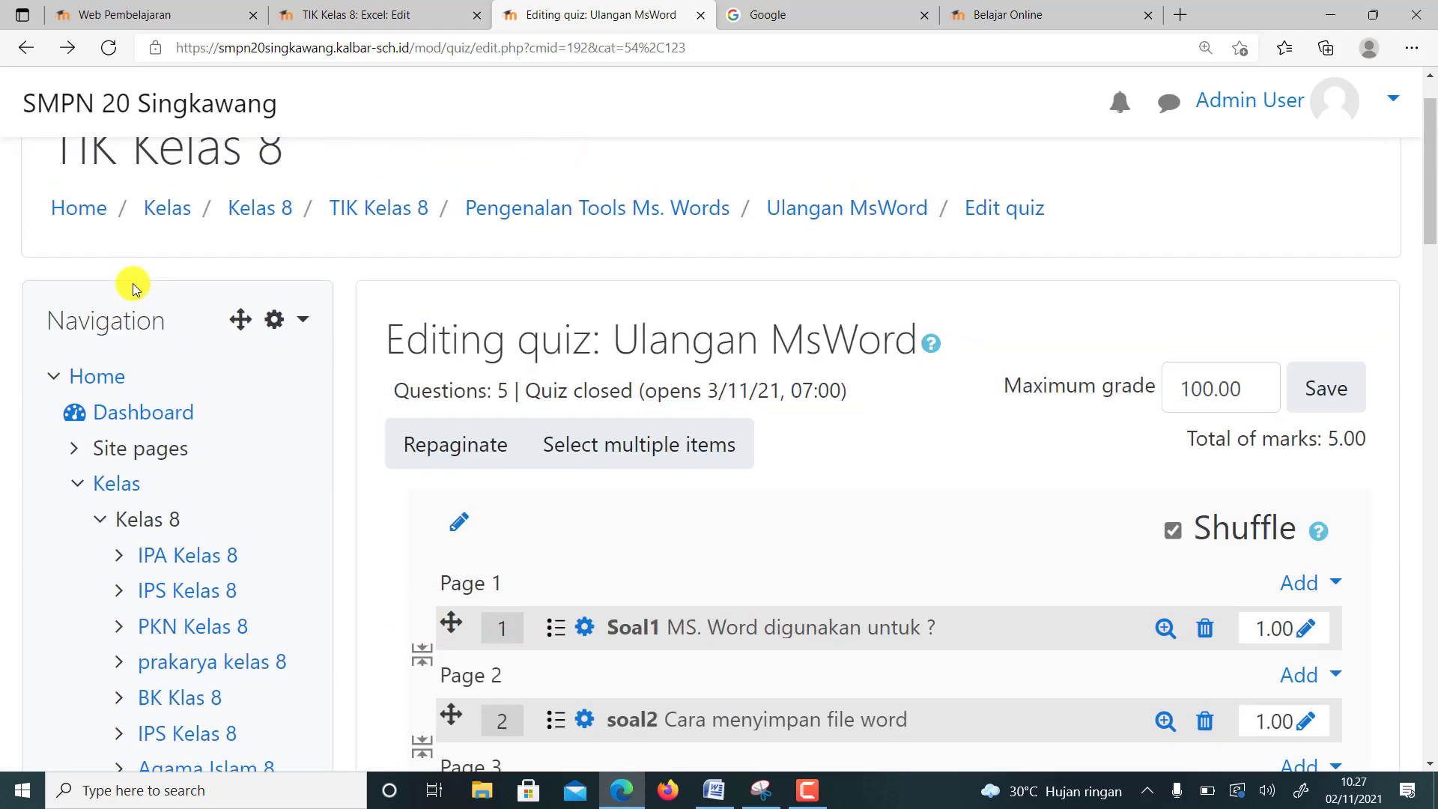